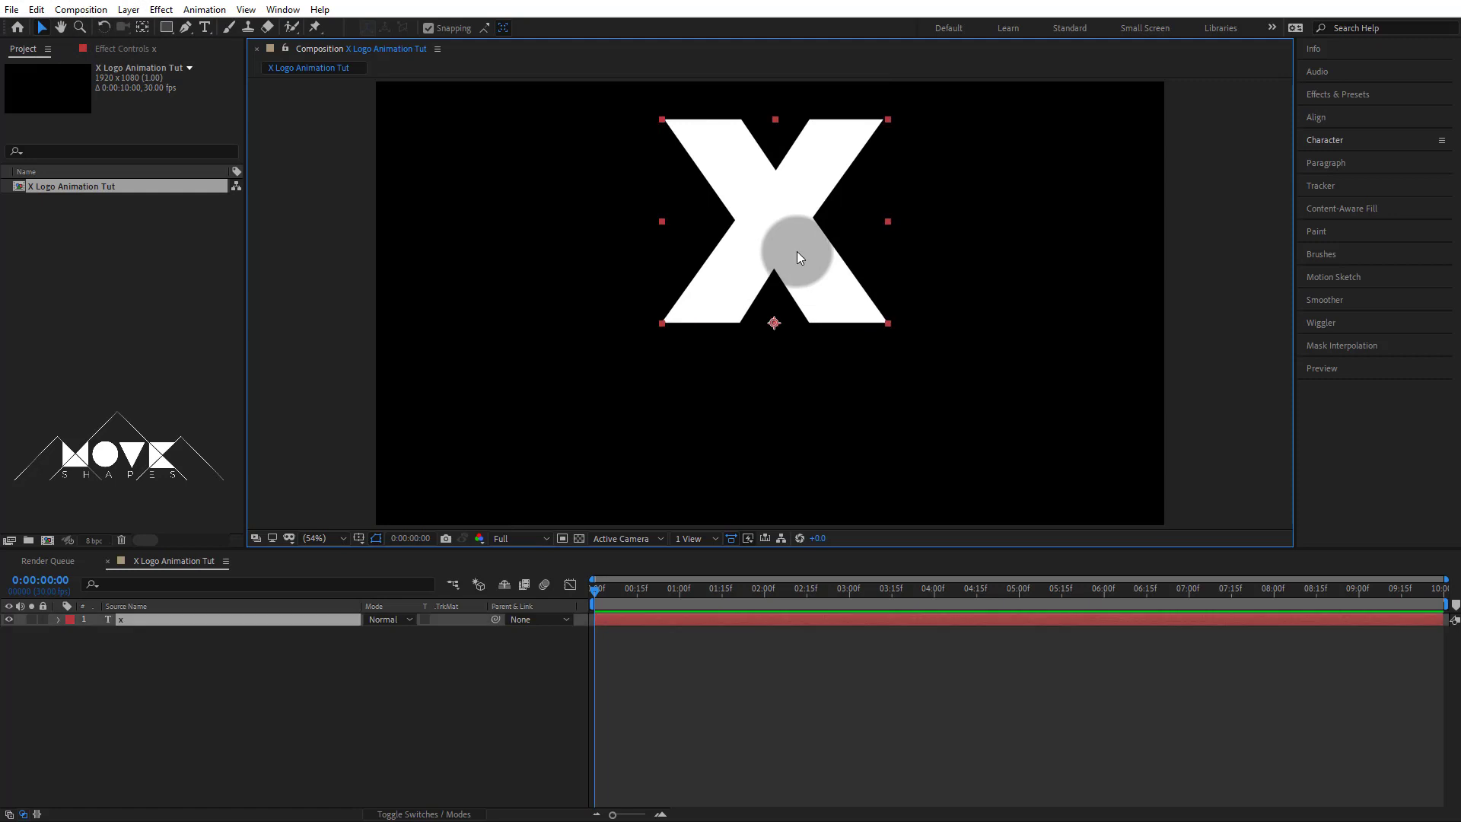
Step: Move the anchor point of the X text layer to the centre of the letter with the Pan Behind tool
click(143, 27)
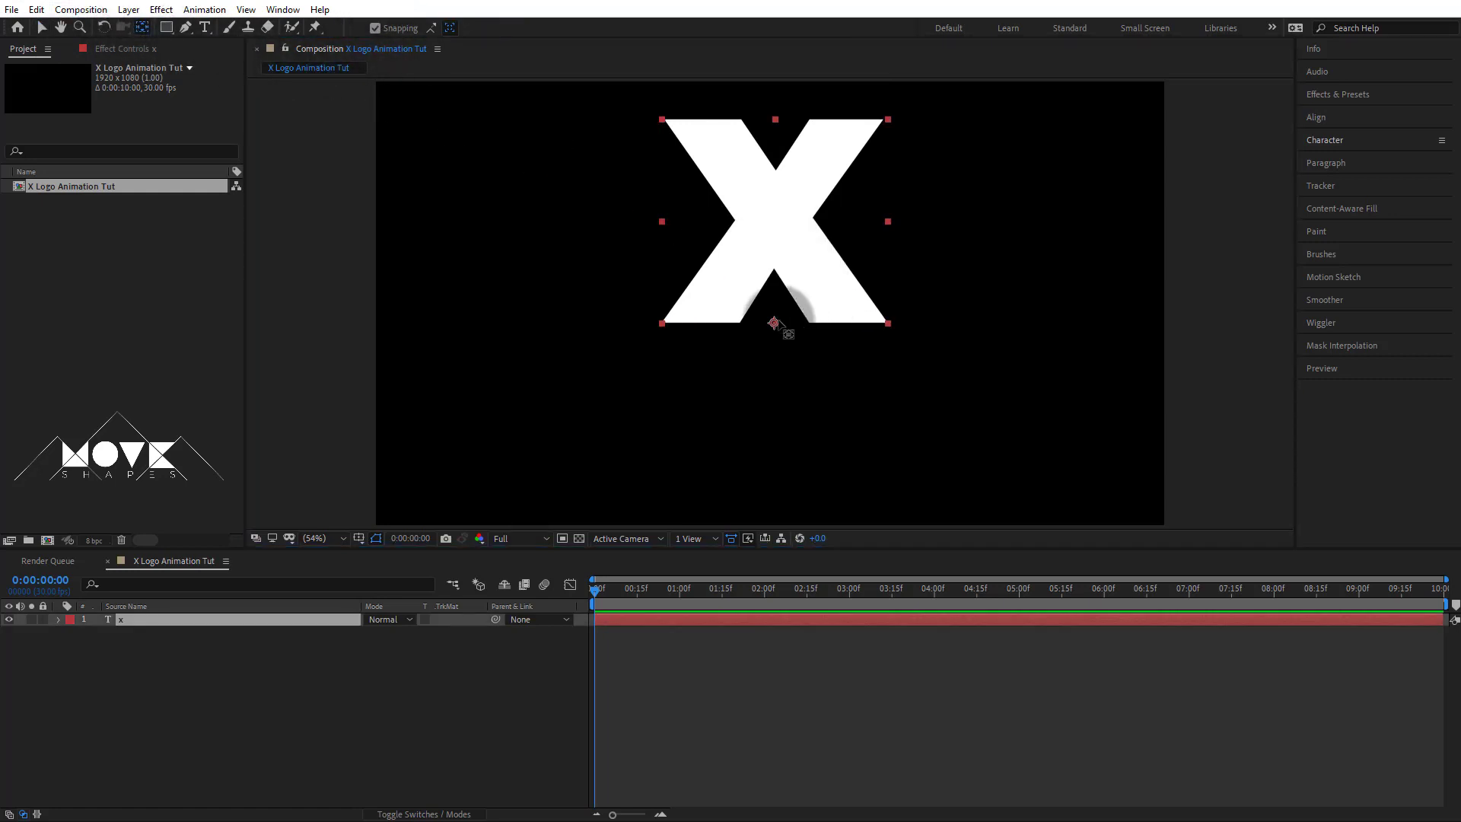
click(776, 279)
drag(776, 279, 776, 222)
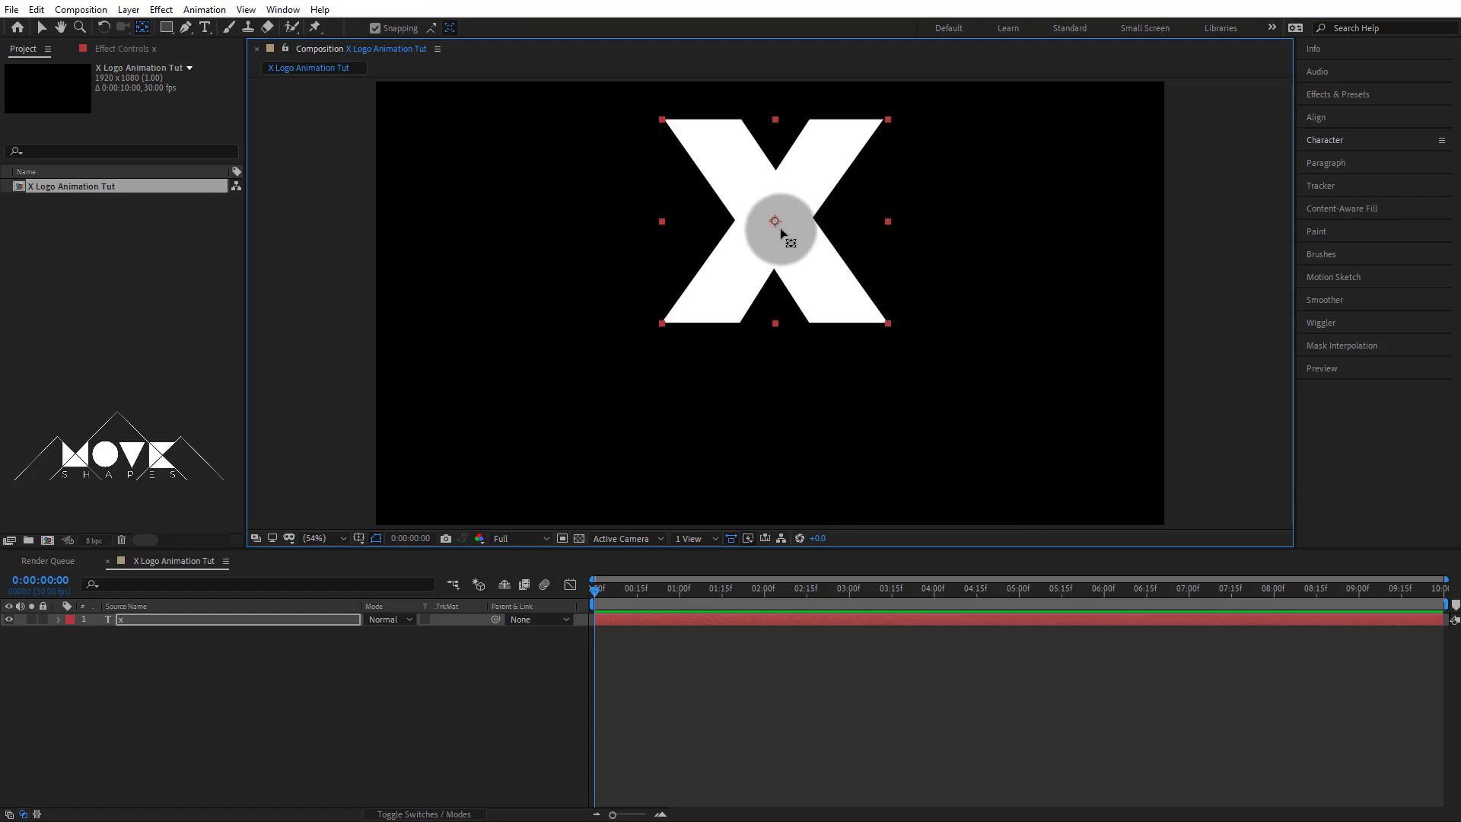
click(756, 249)
click(41, 27)
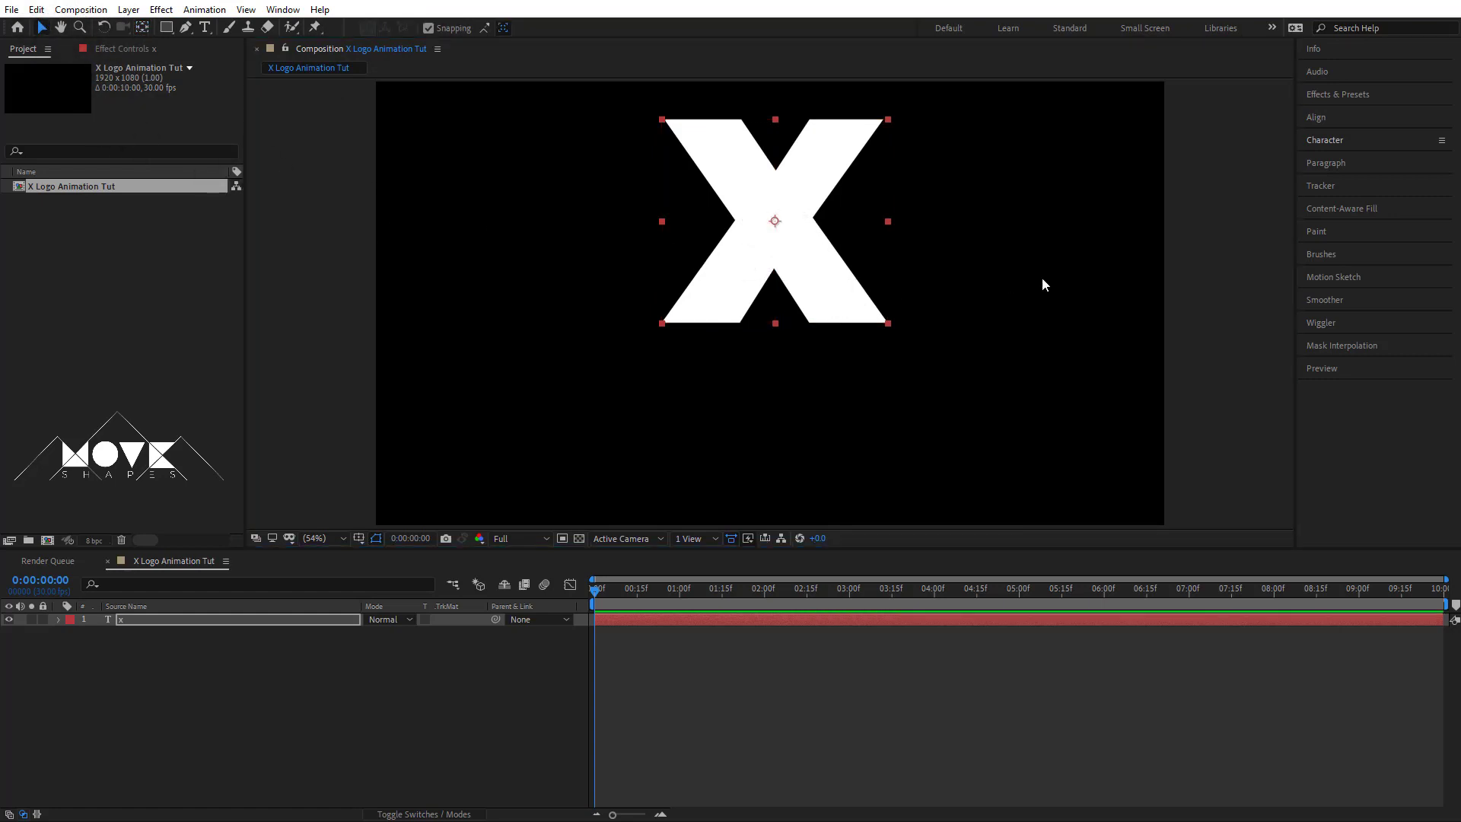
Step: Centre the X text layer horizontally and vertically in the composition
click(1315, 117)
click(1338, 155)
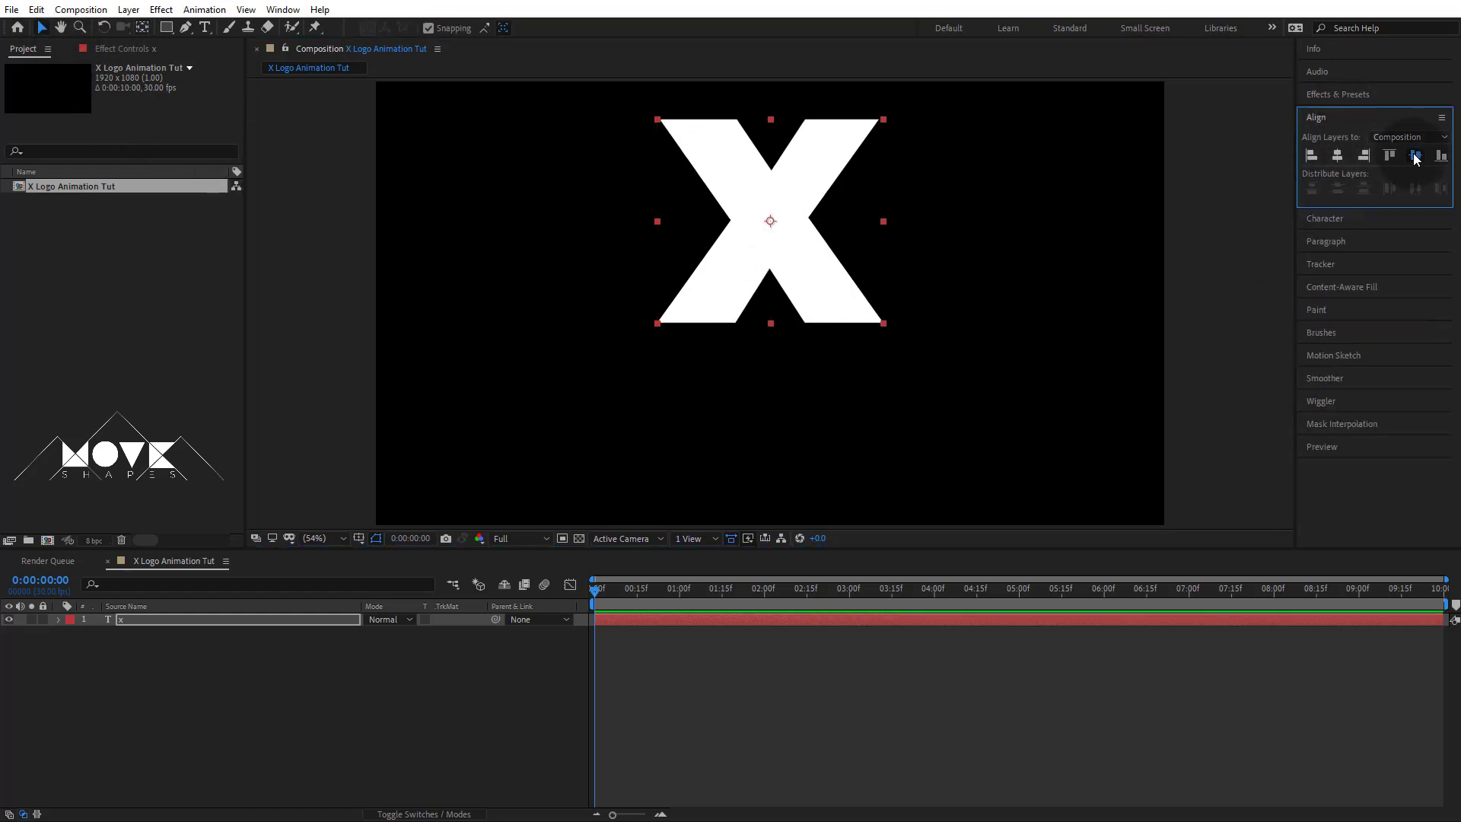
click(1414, 155)
click(1210, 266)
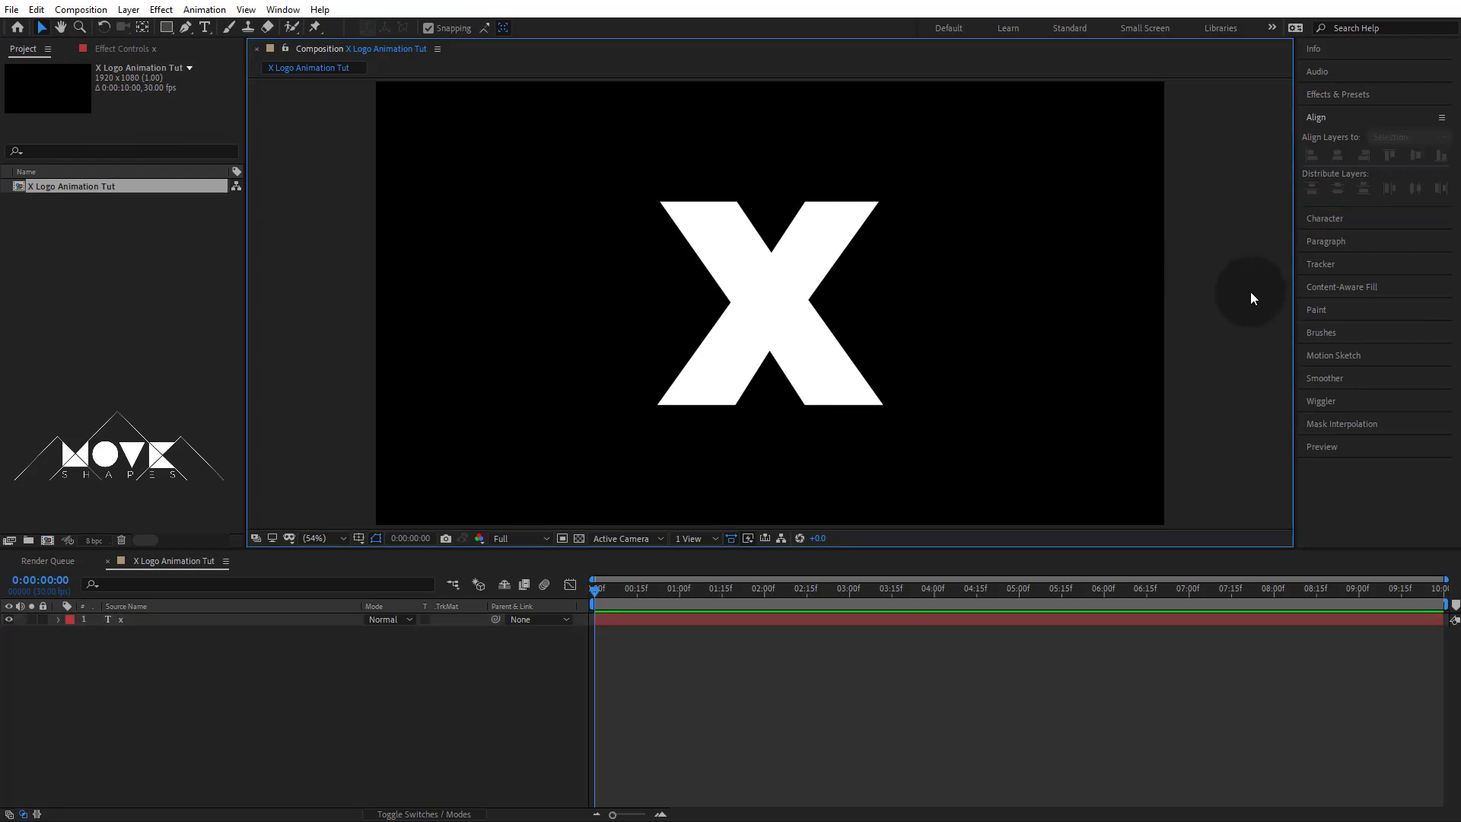
Step: Create a shape layer from the X text layer
click(837, 350)
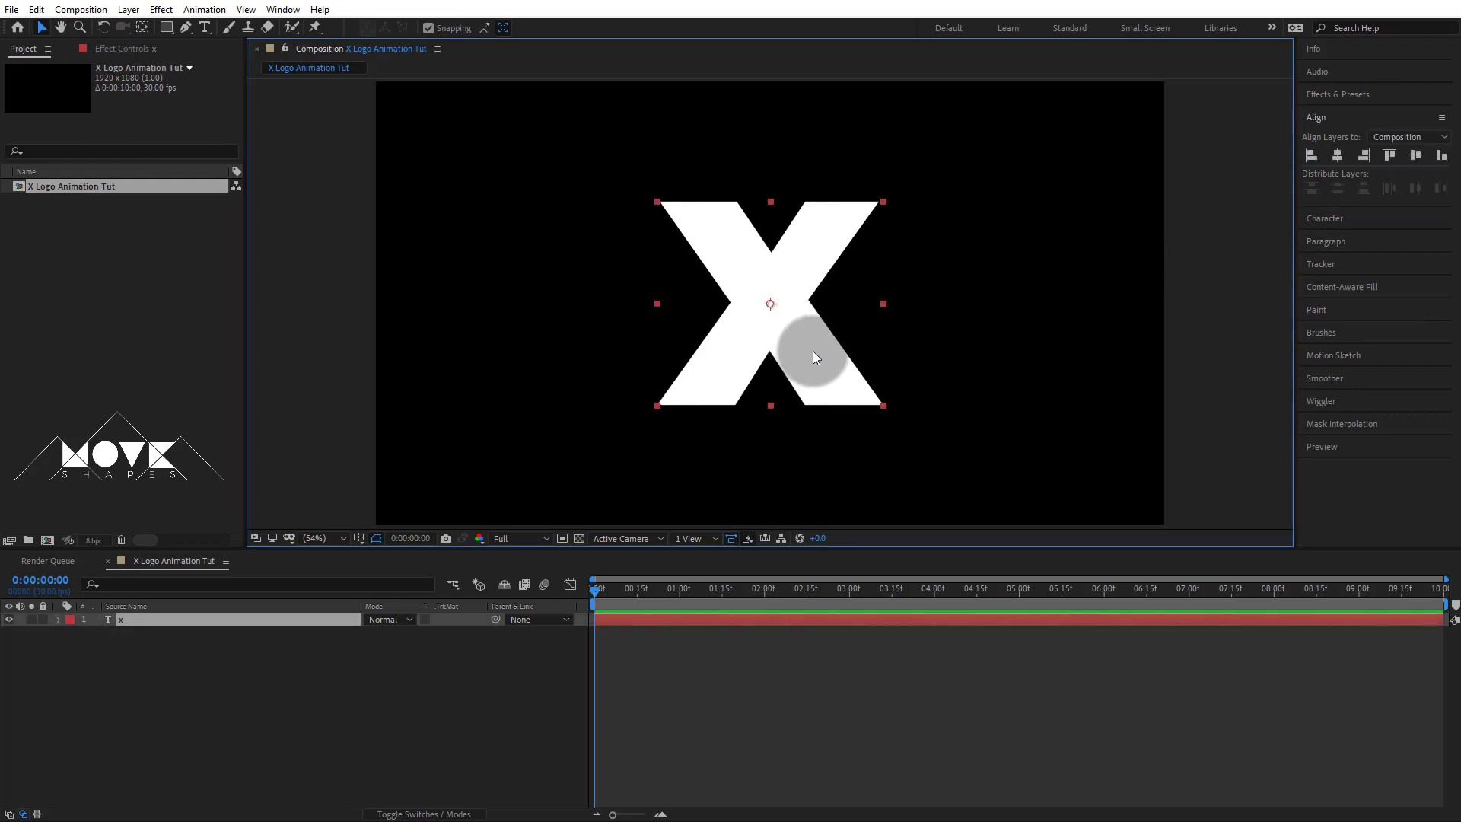
right_click(134, 619)
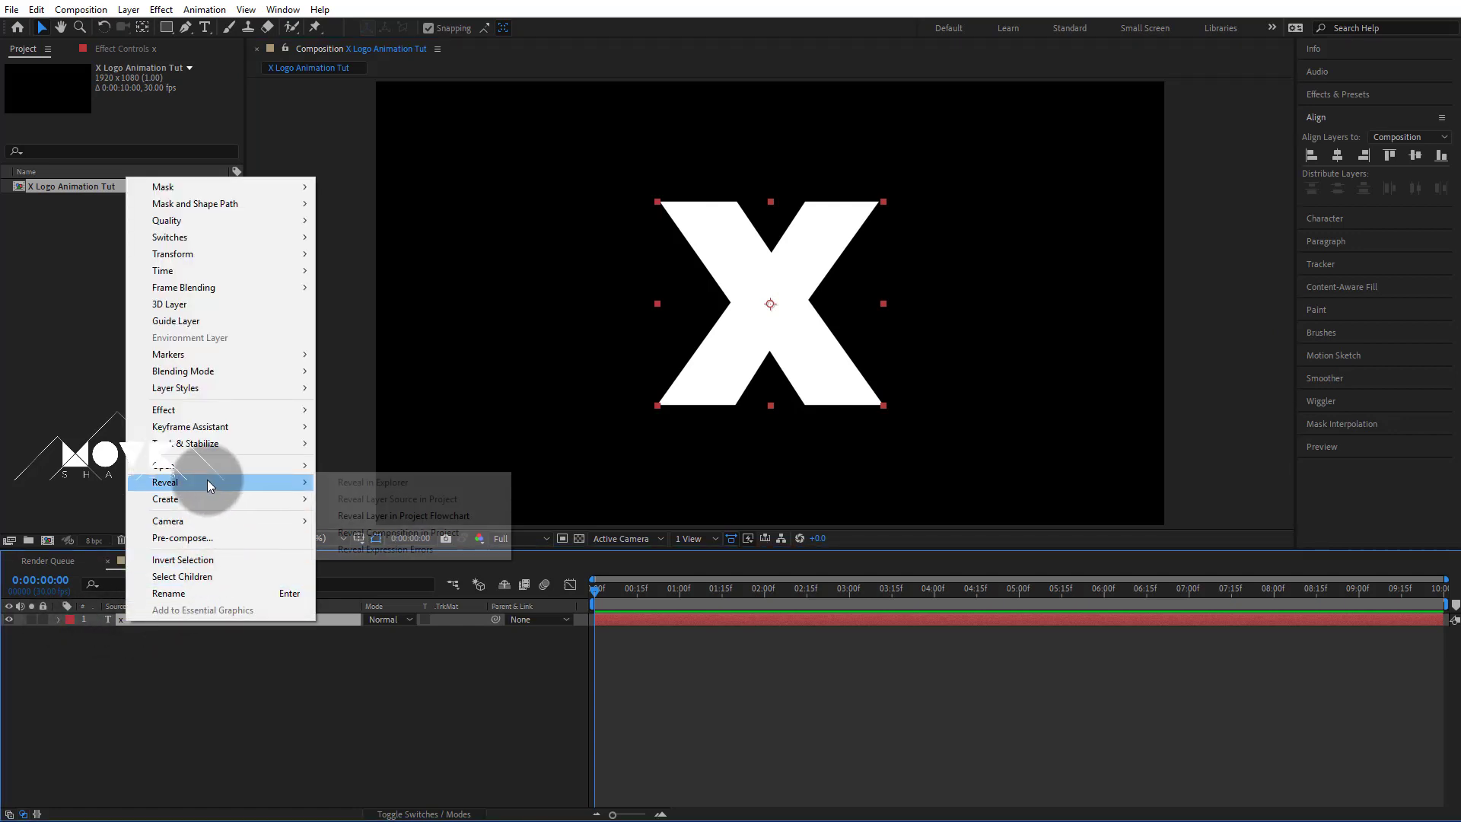
click(202, 498)
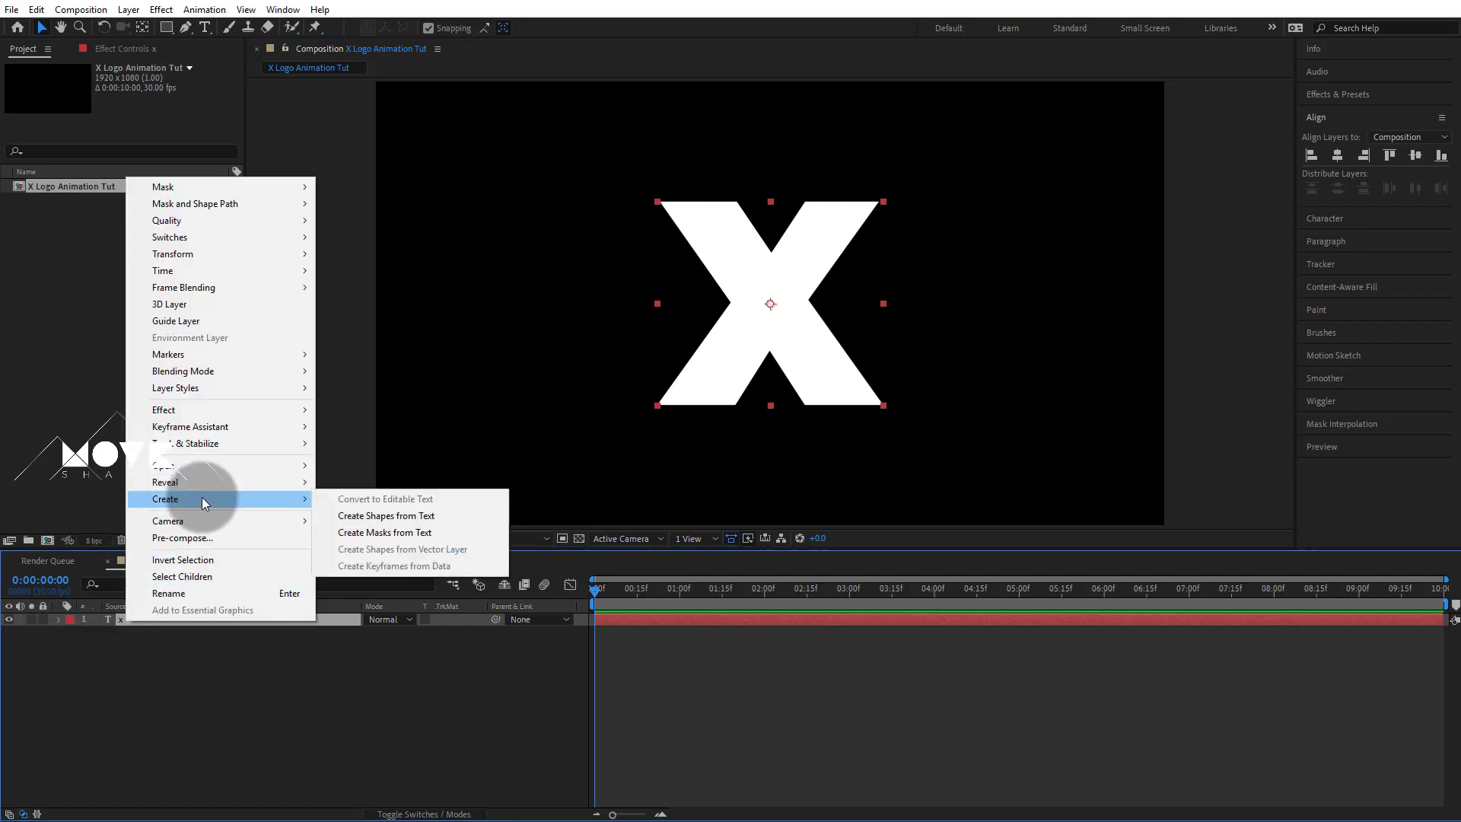
click(412, 517)
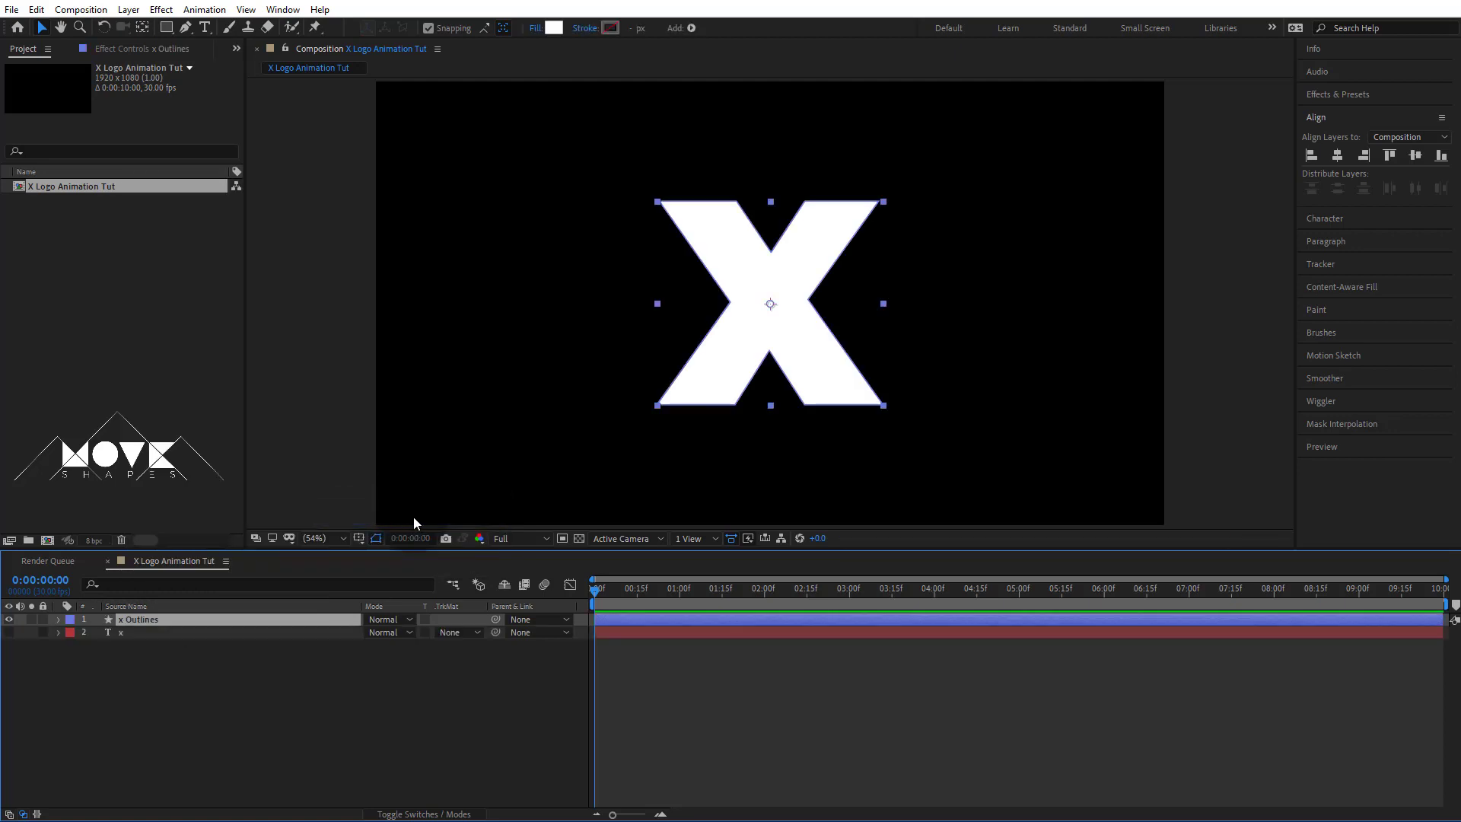
click(183, 688)
Step: Mark the original X text layer as shy and hide shy layers in the timeline
click(130, 632)
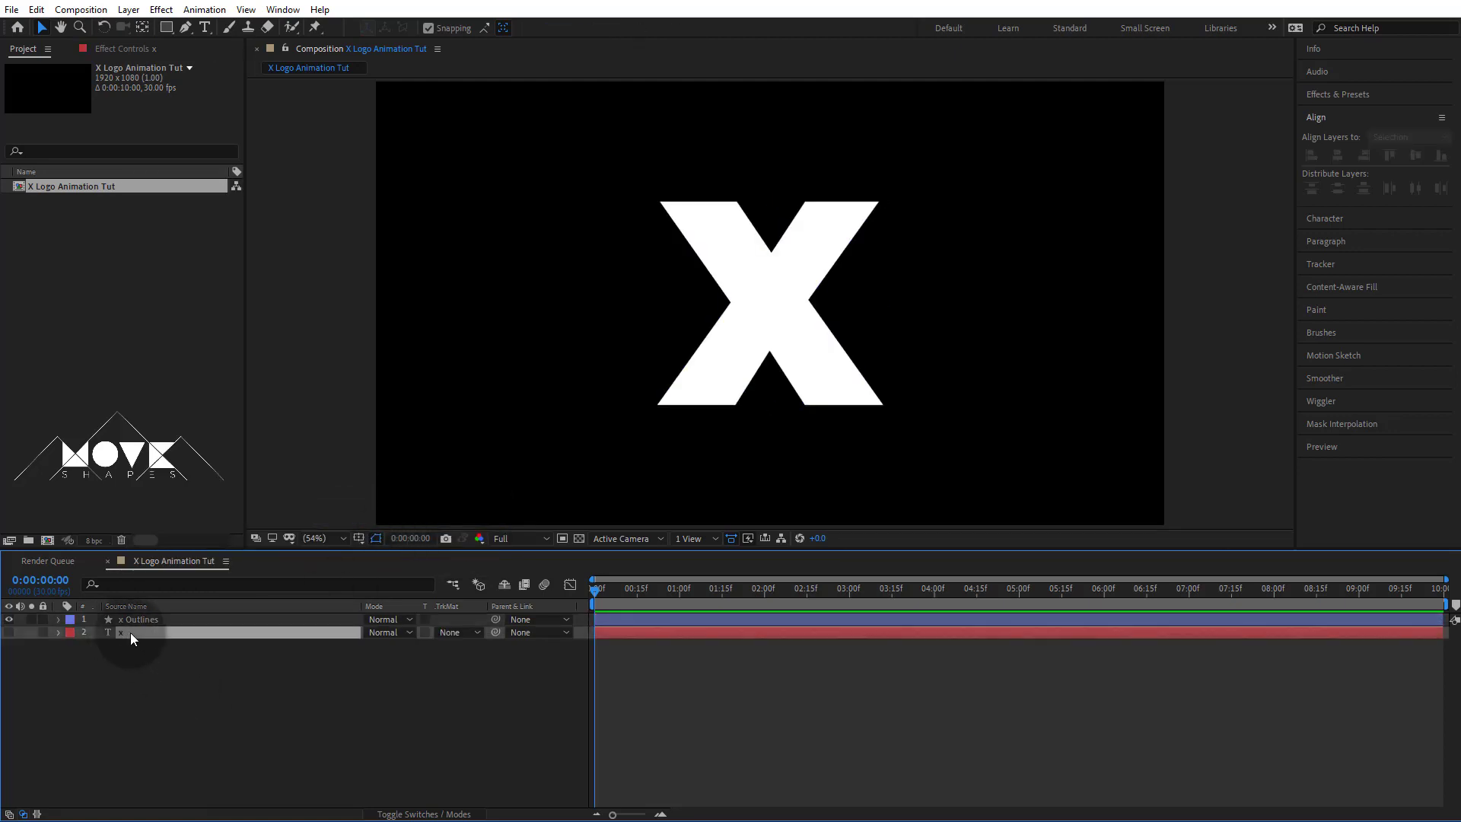
click(388, 814)
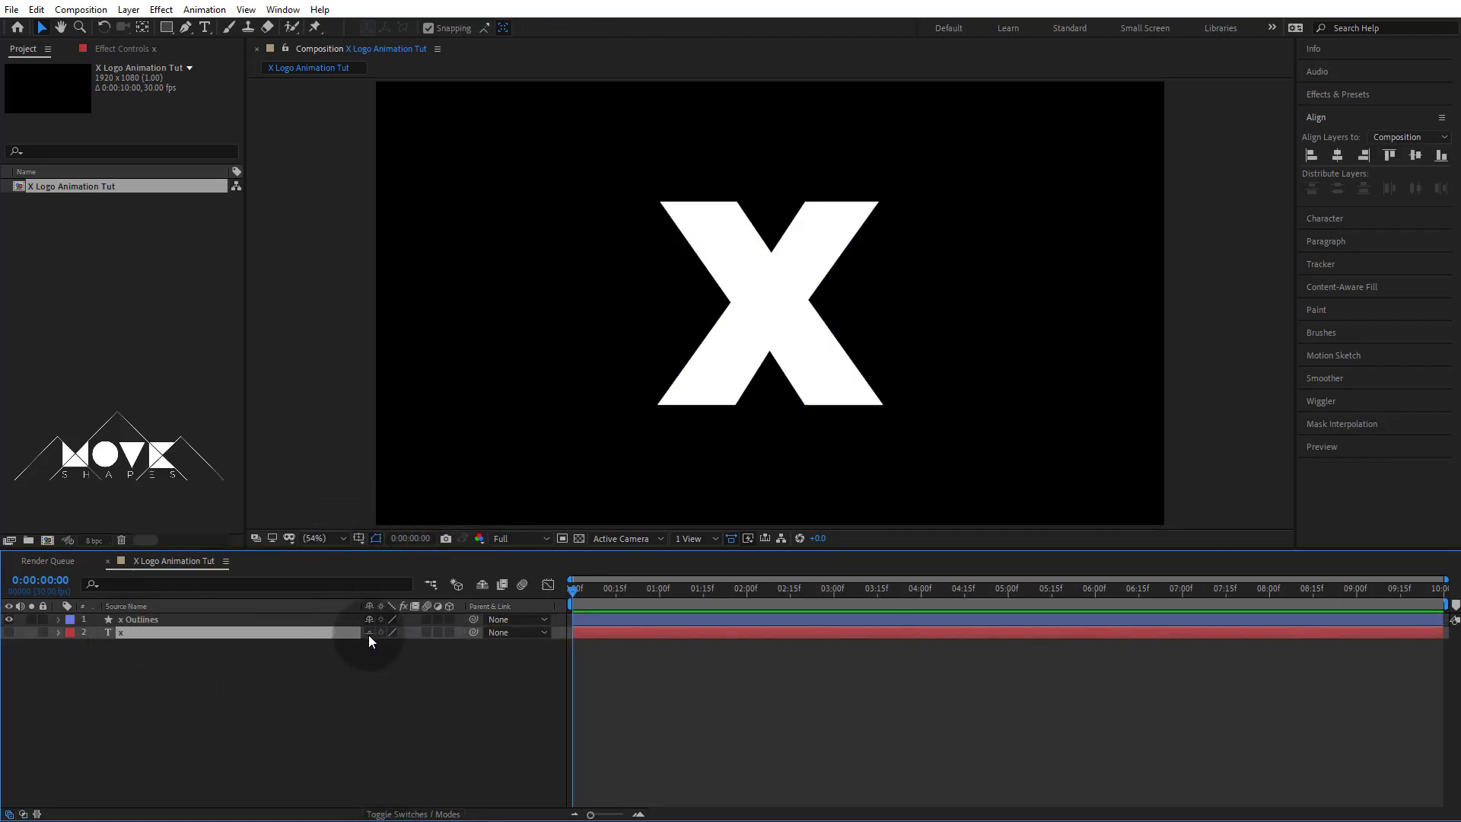
click(480, 585)
Step: Duplicate the x Outlines shape layer
click(139, 624)
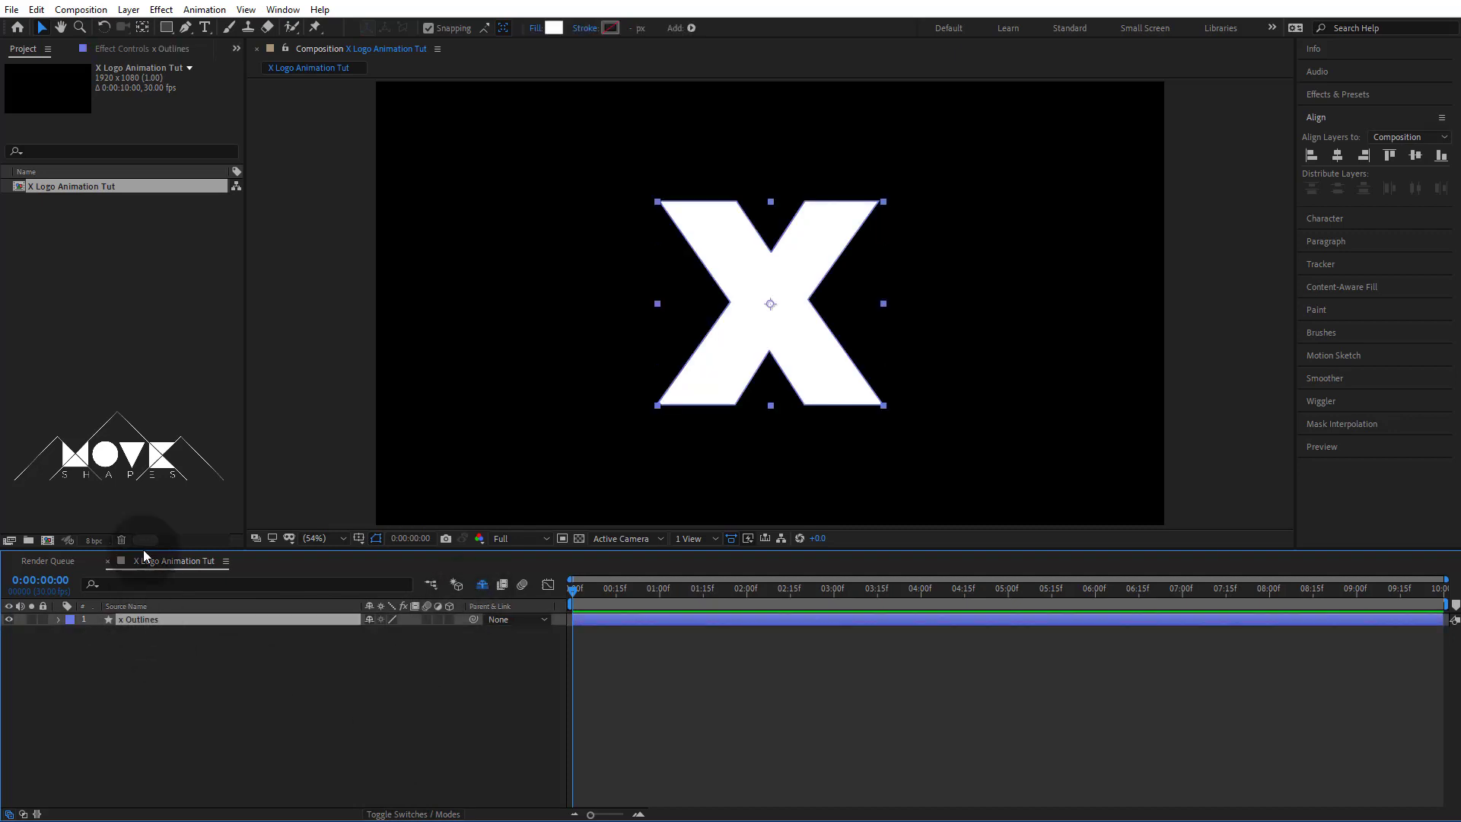
click(36, 9)
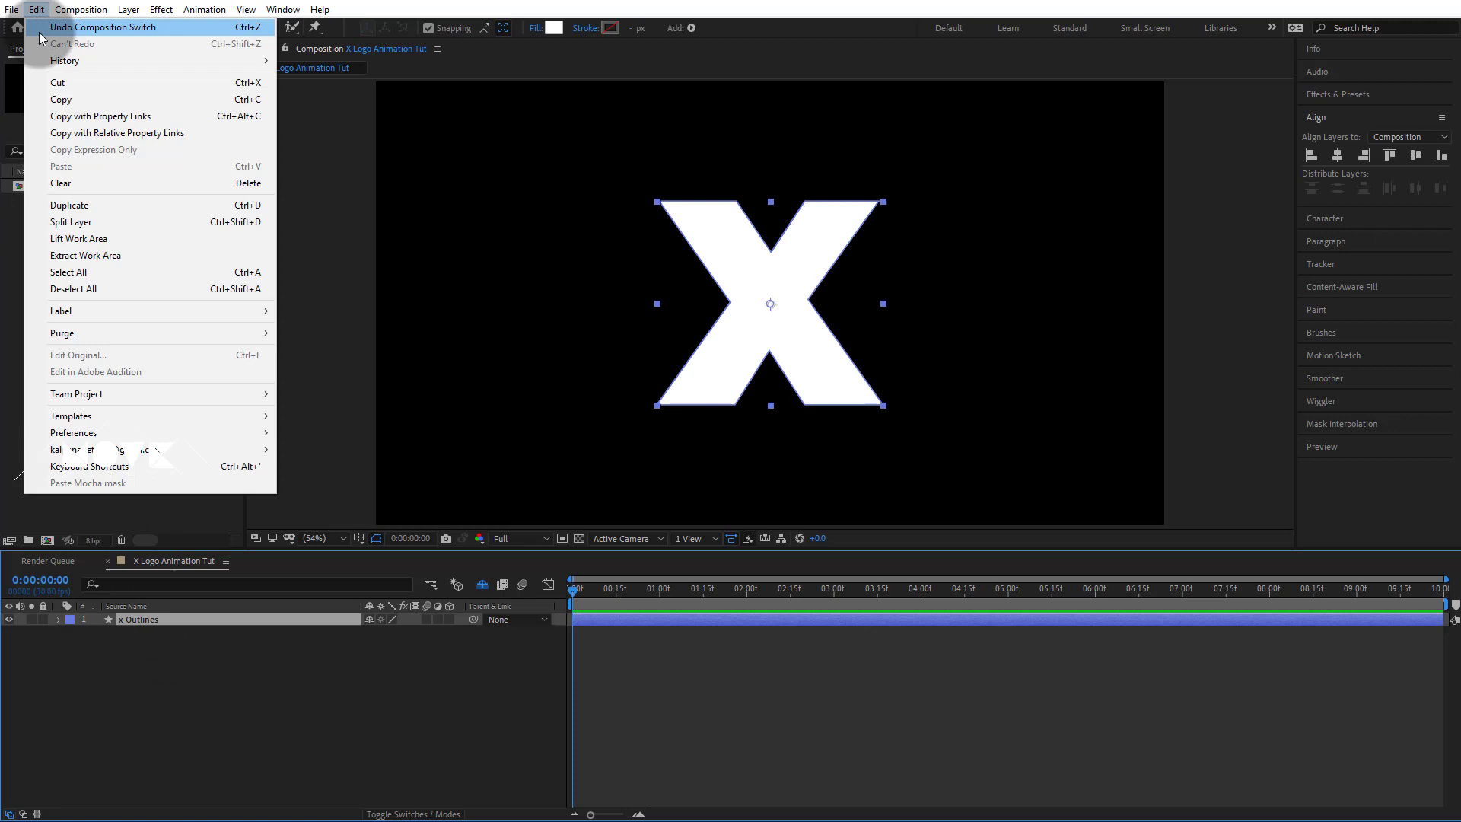
click(74, 204)
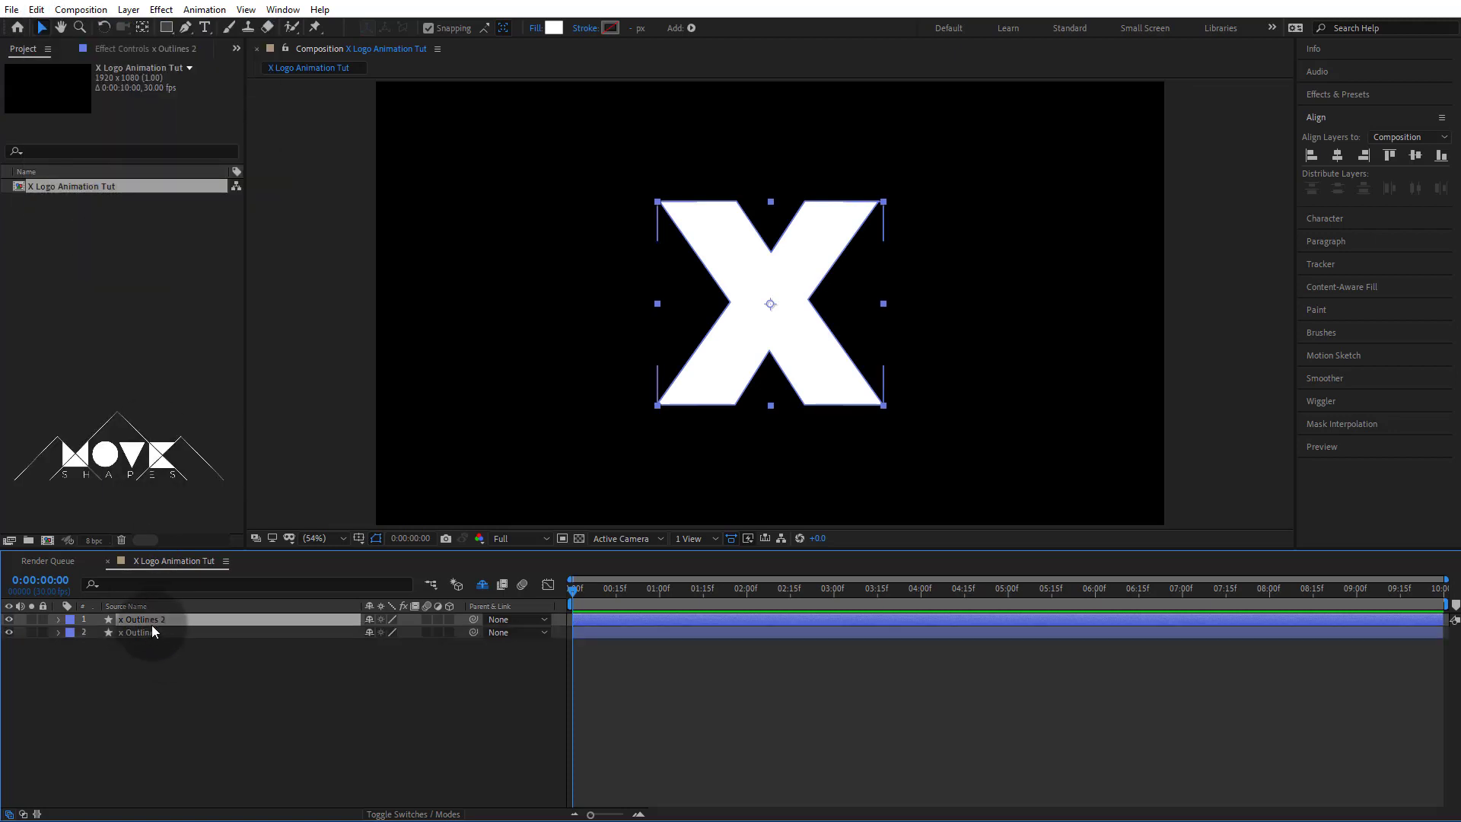
Step: Rename the duplicated outlines layer as X Fill
right_click(153, 621)
click(190, 594)
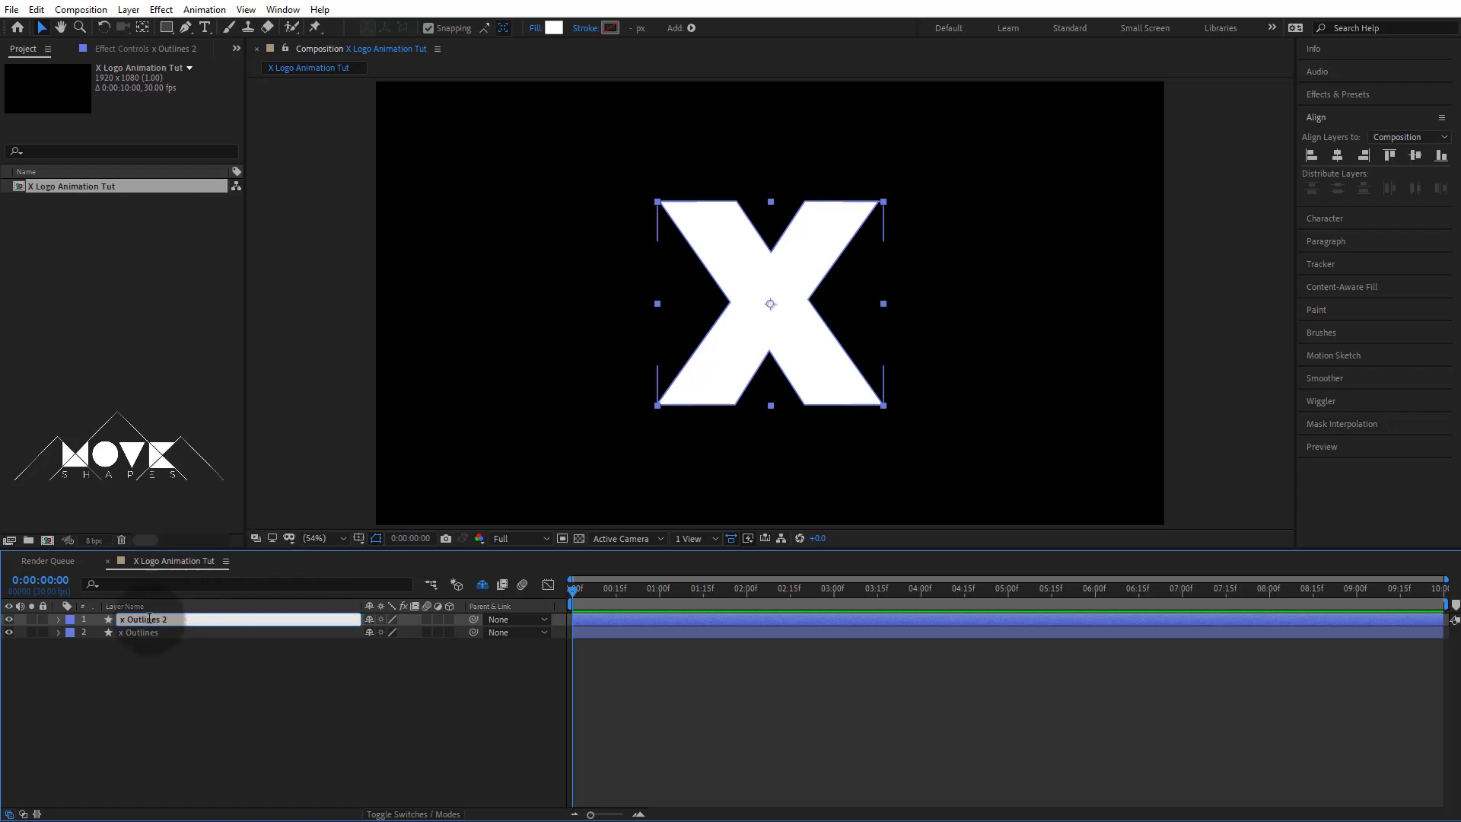
drag(167, 620, 126, 620)
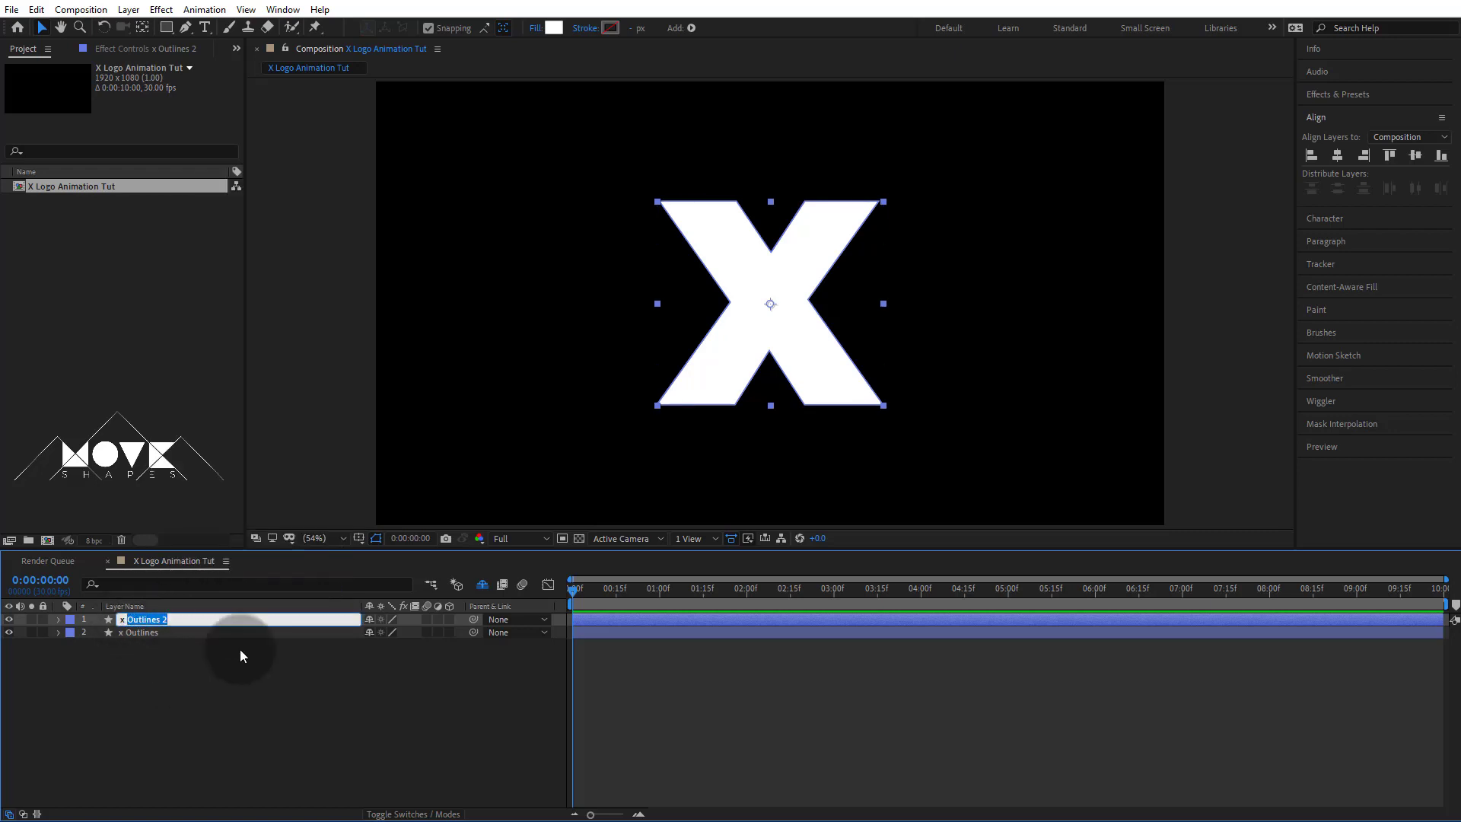
text(Fill)
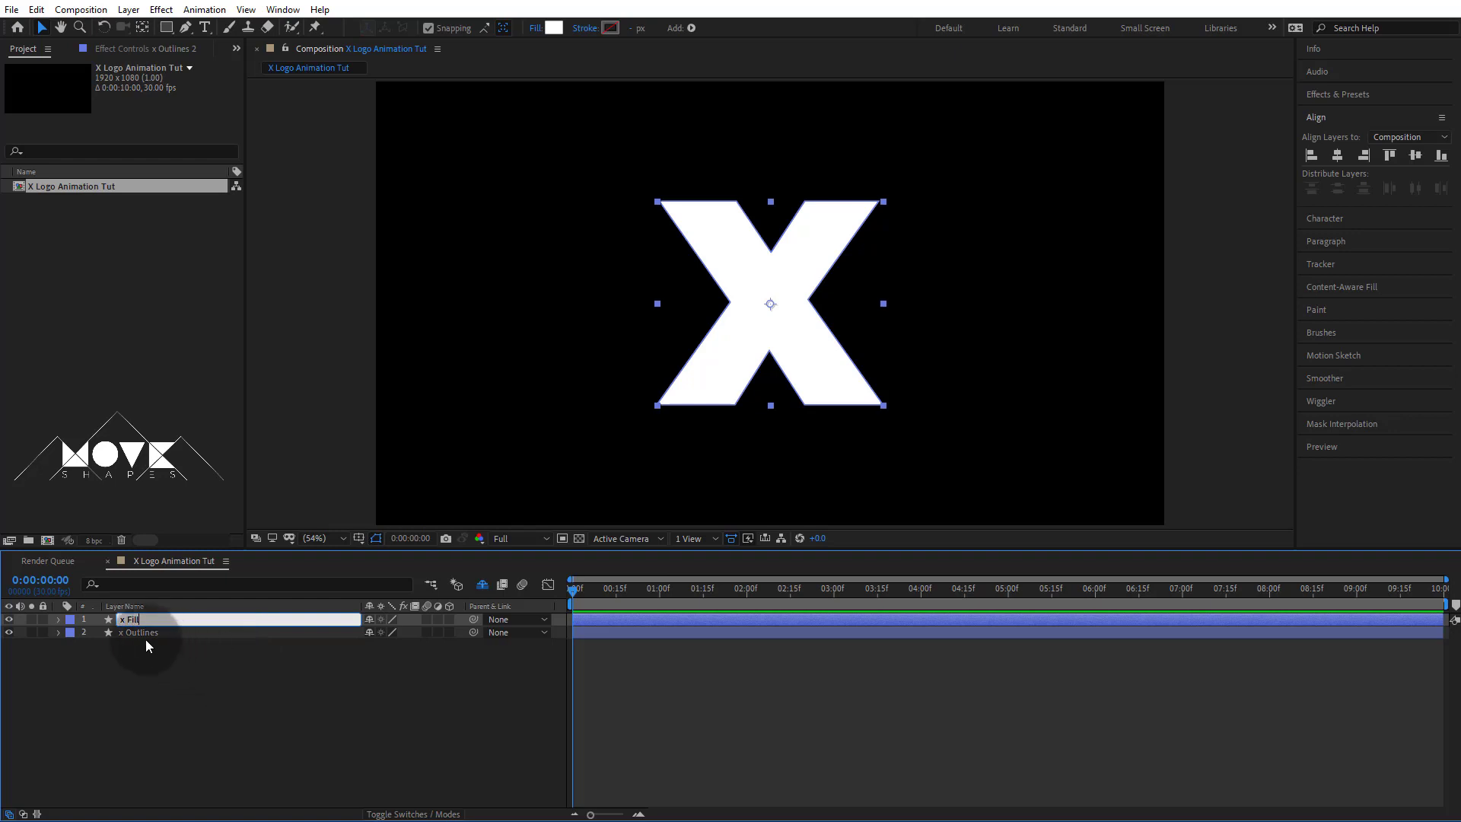
drag(128, 620, 107, 622)
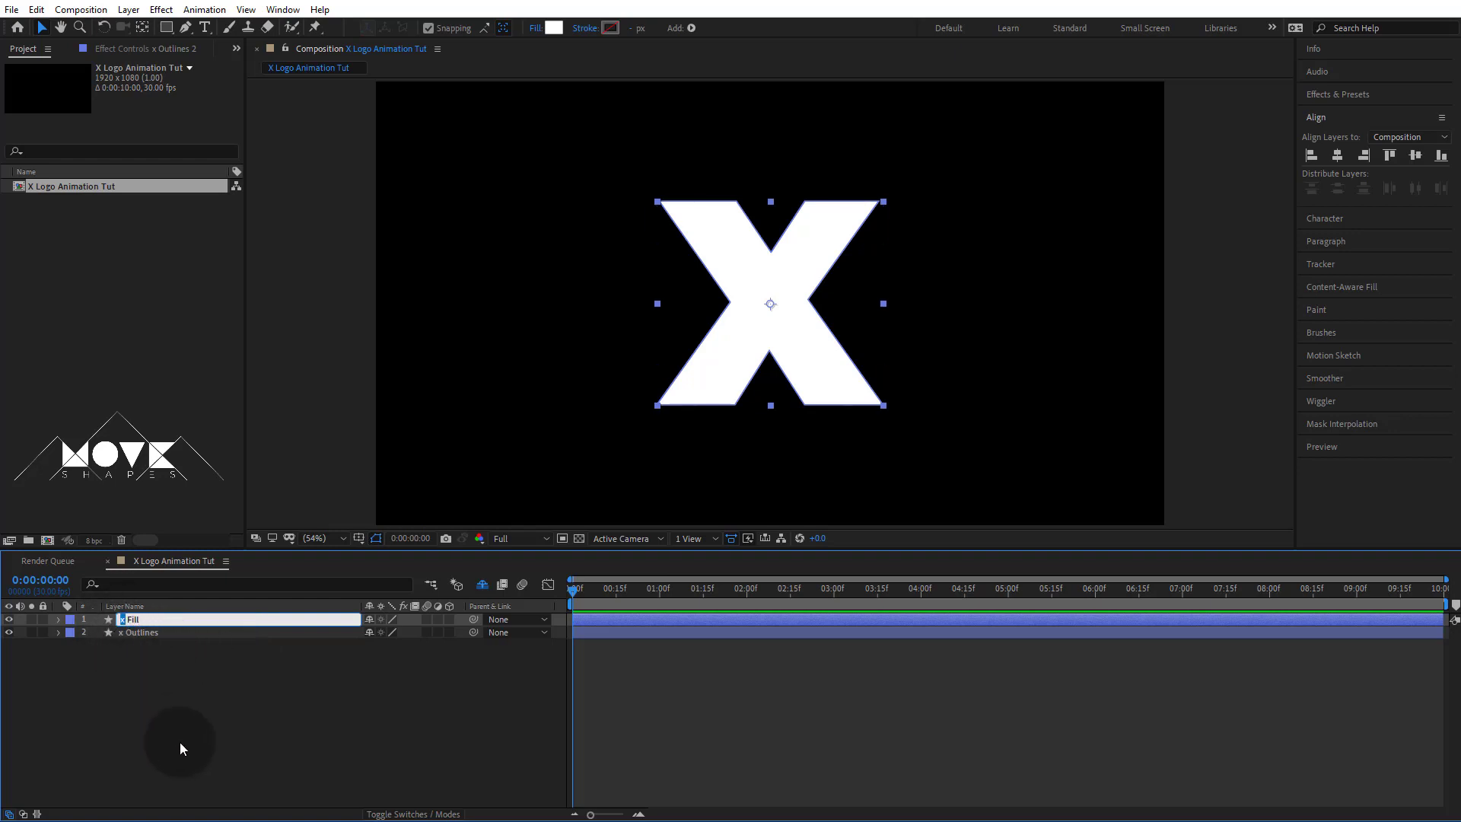
text(X)
Step: Rename the original x Outlines layer as X Line
click(140, 638)
right_click(140, 638)
click(174, 610)
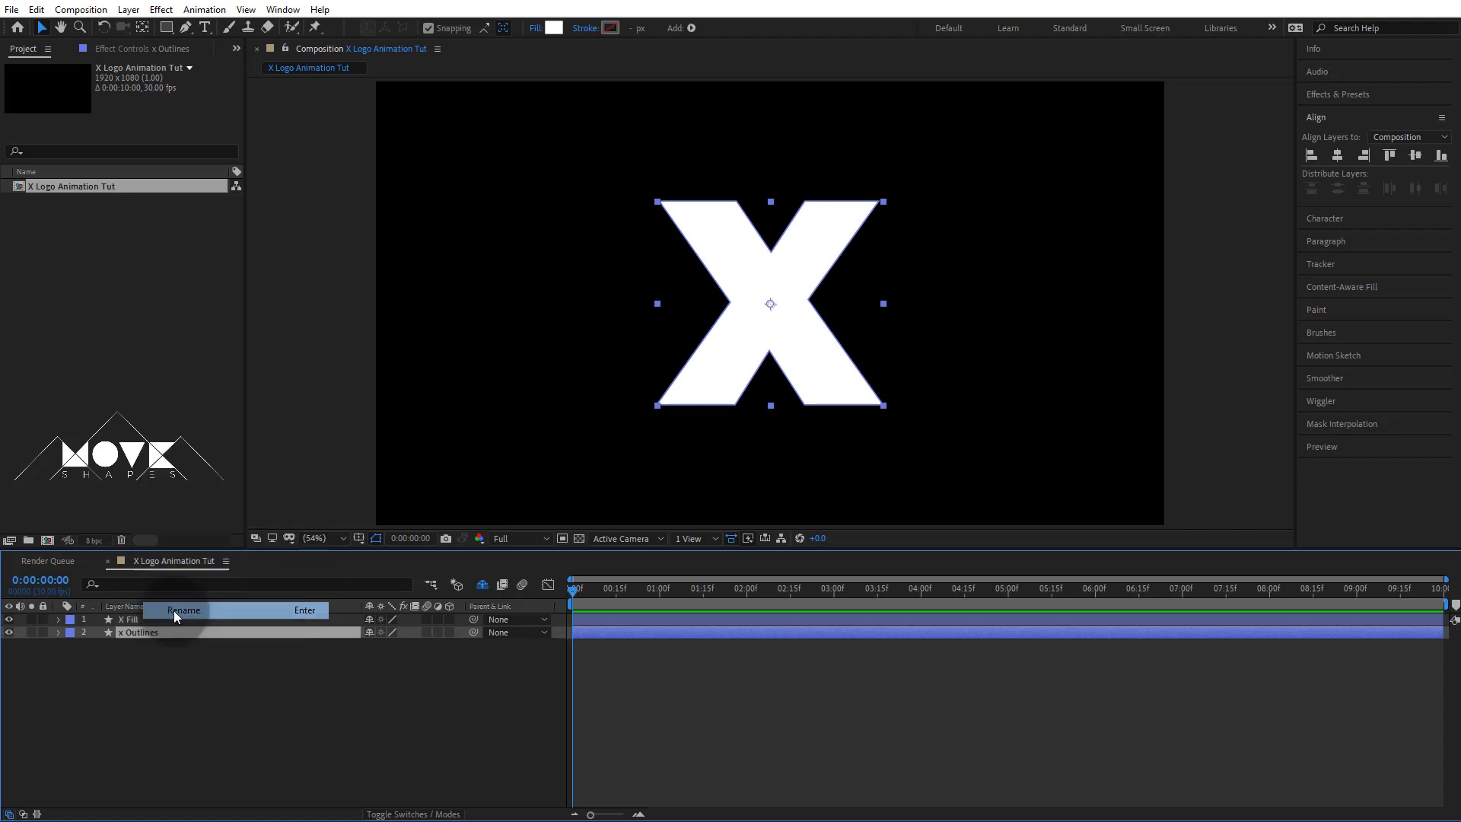
text(X)
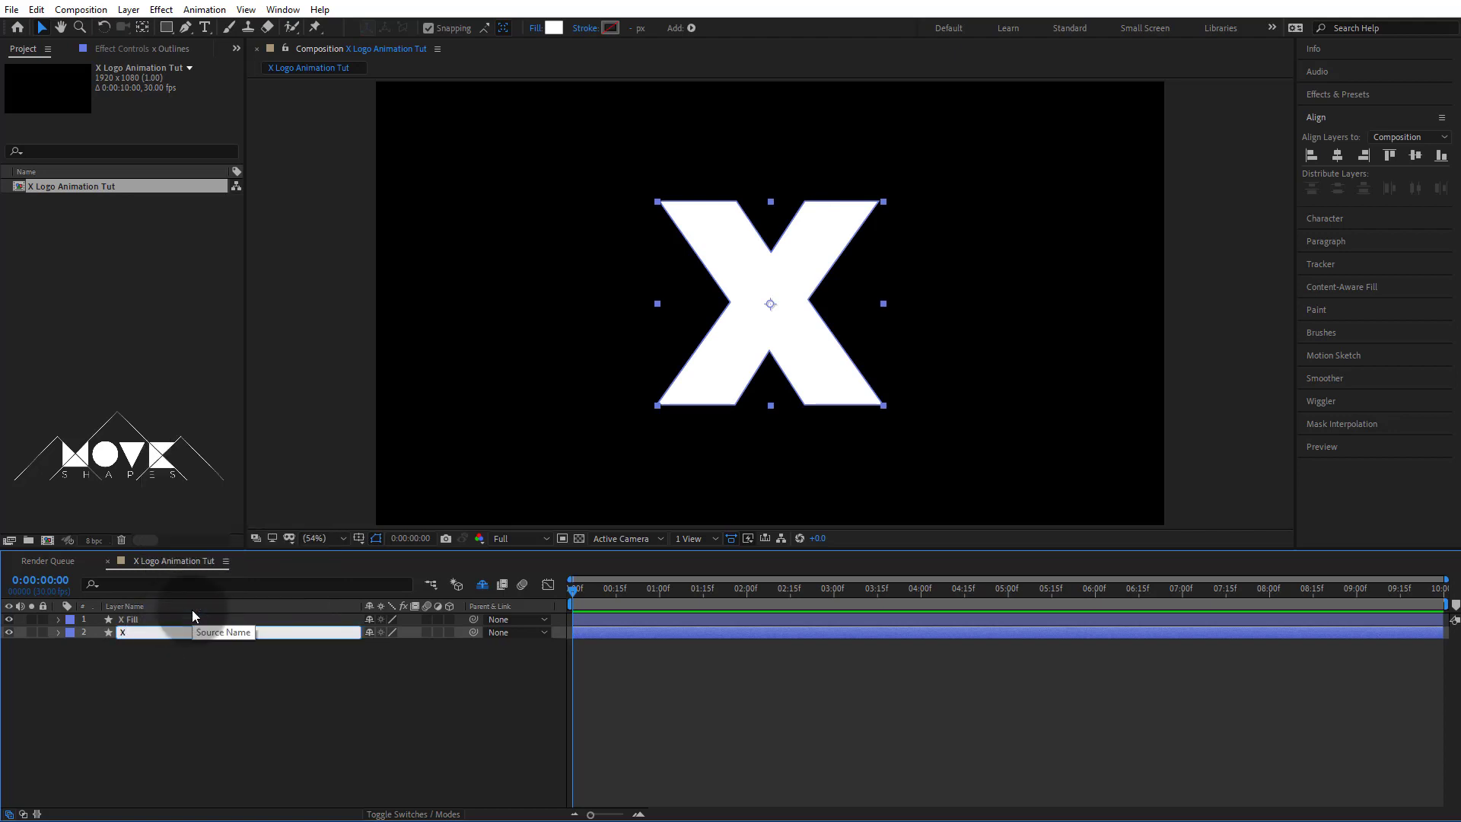
text( Line)
key(Return)
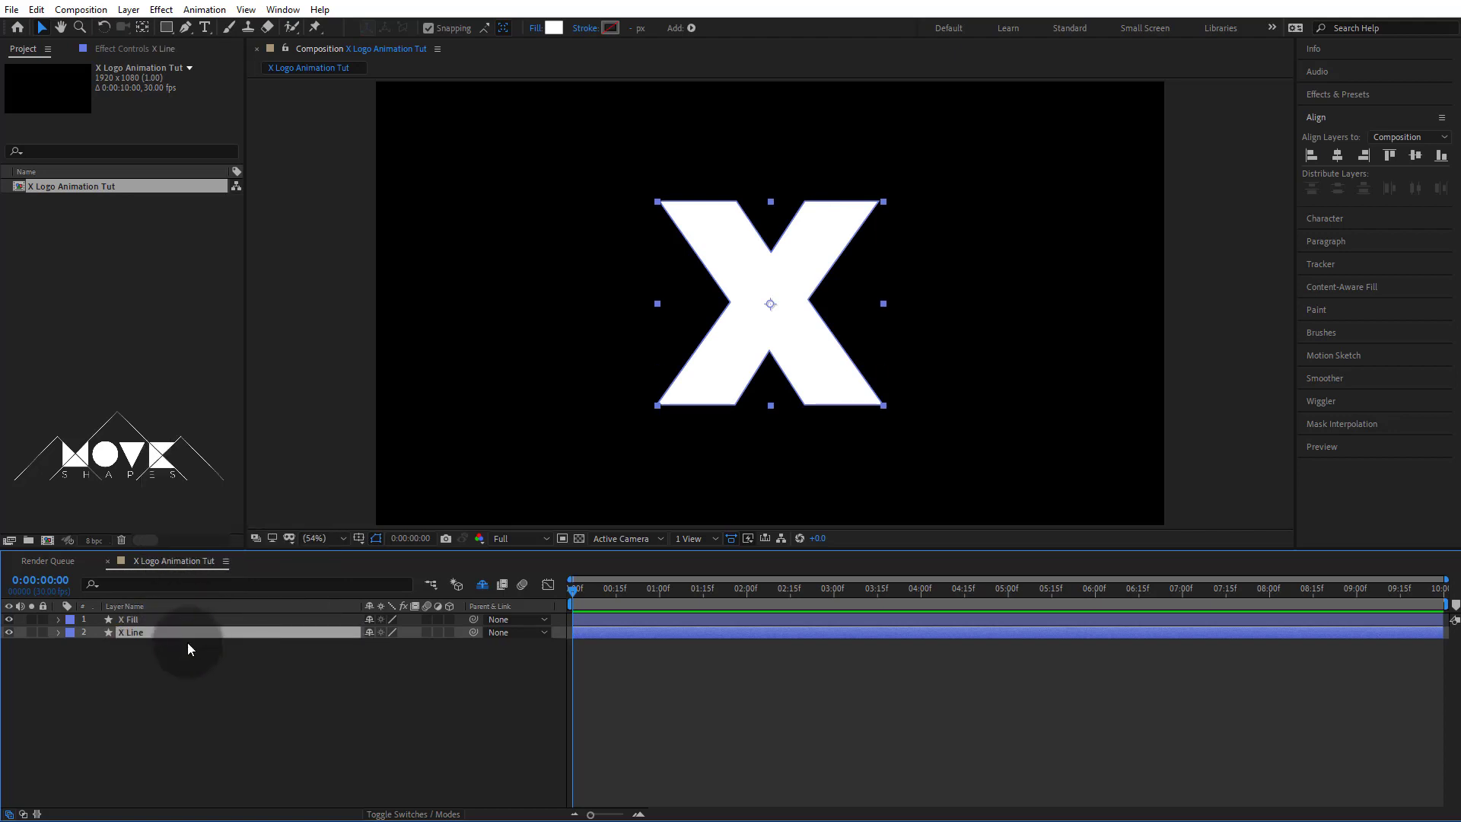
click(189, 649)
Step: Give the X Line layer a solid colour stroke and set its fill to None
click(137, 621)
click(140, 635)
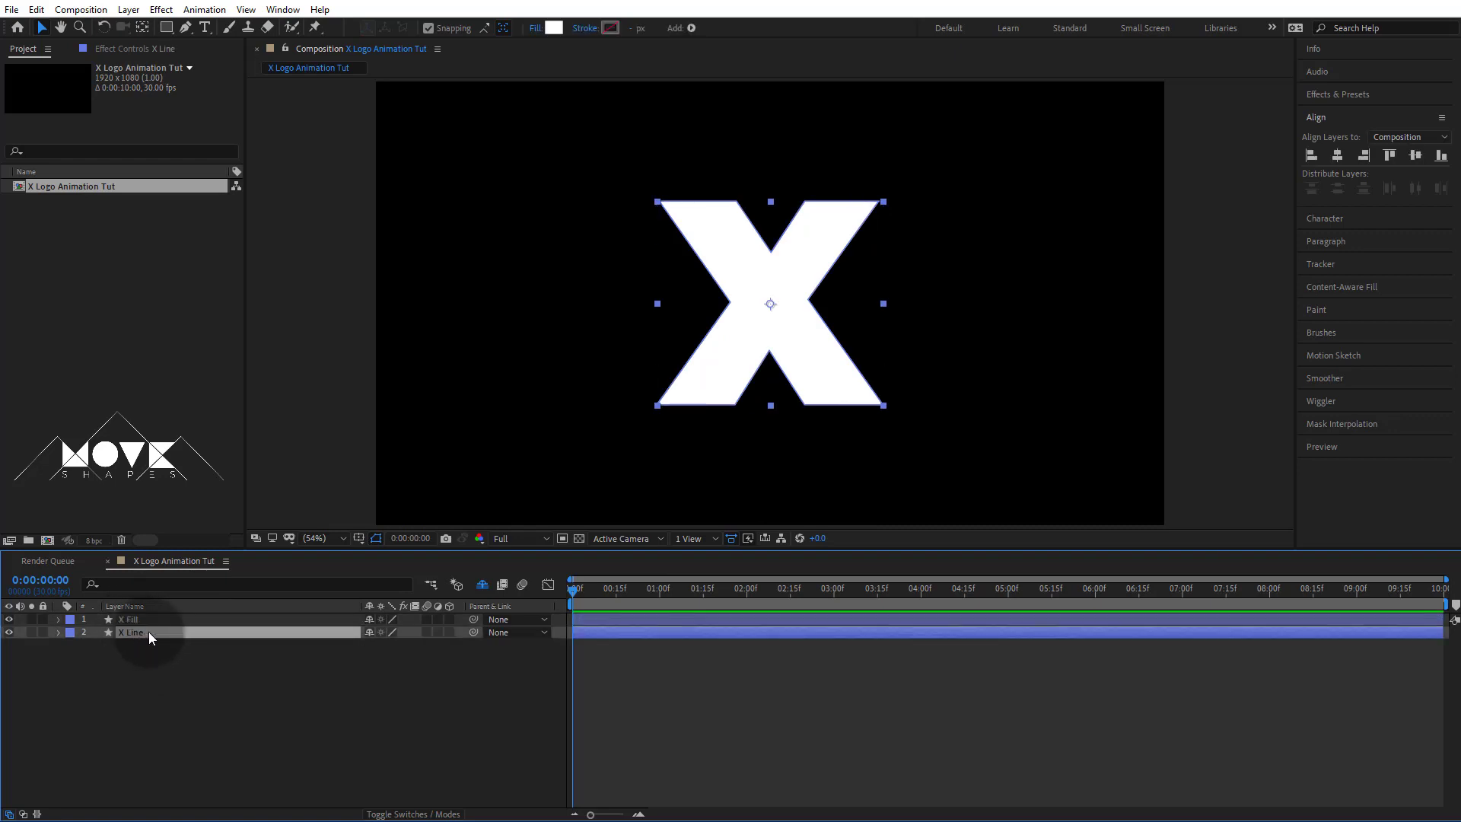
click(594, 28)
click(671, 358)
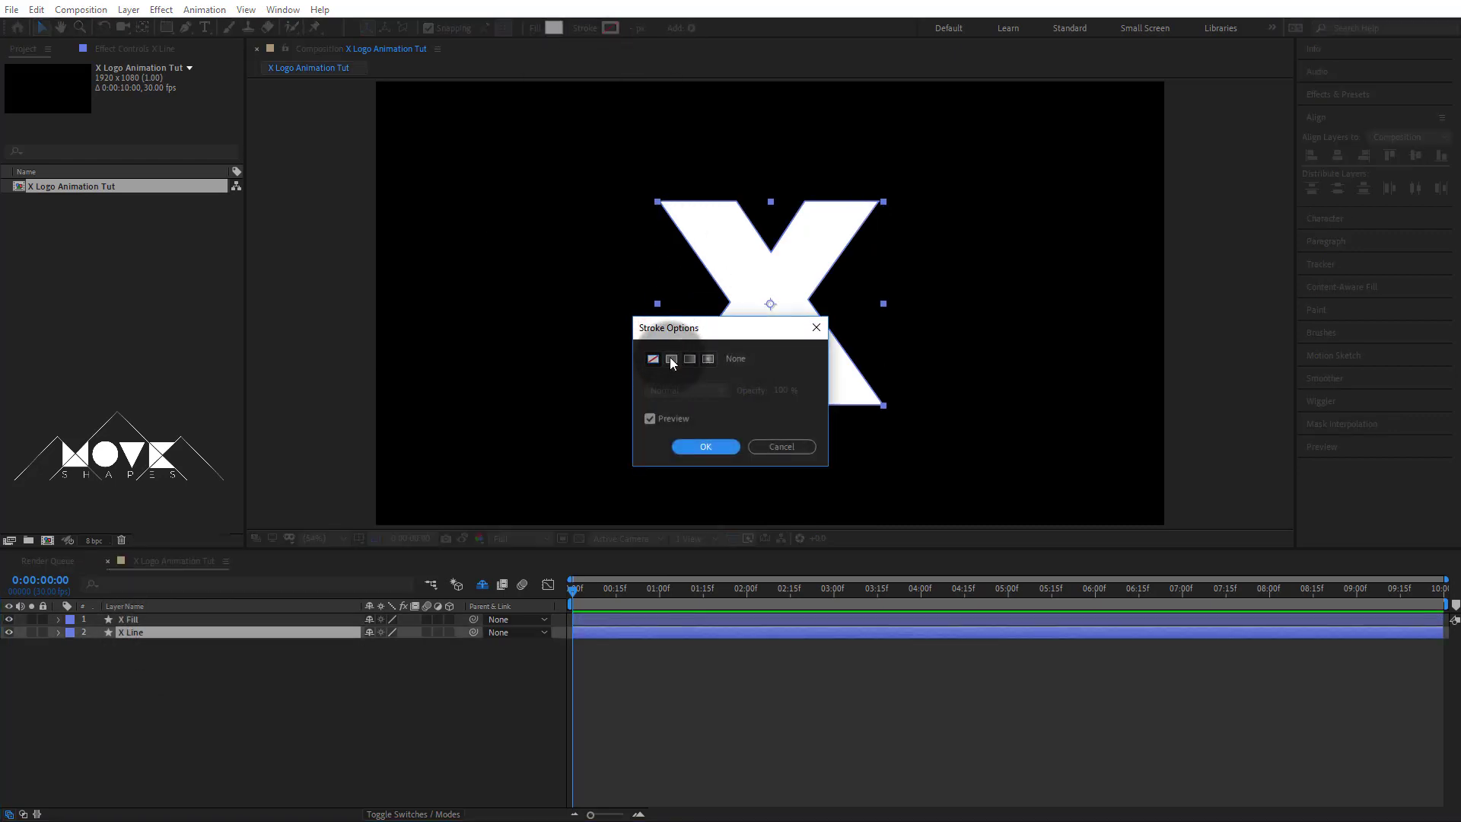
click(715, 447)
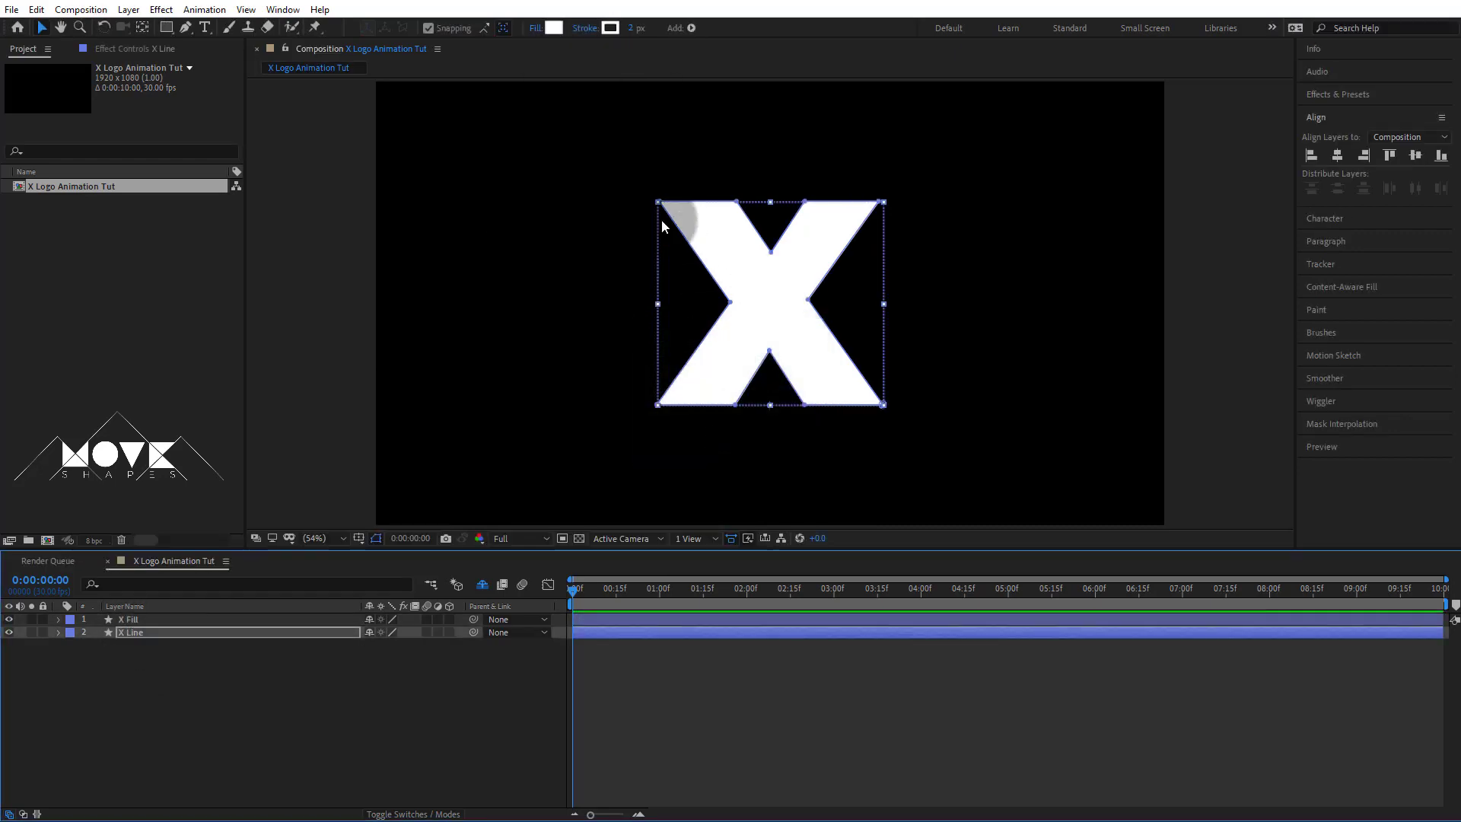
click(536, 28)
click(653, 358)
click(708, 446)
Step: Set the X Line layer's stroke width to 12 px
click(633, 27)
text(12)
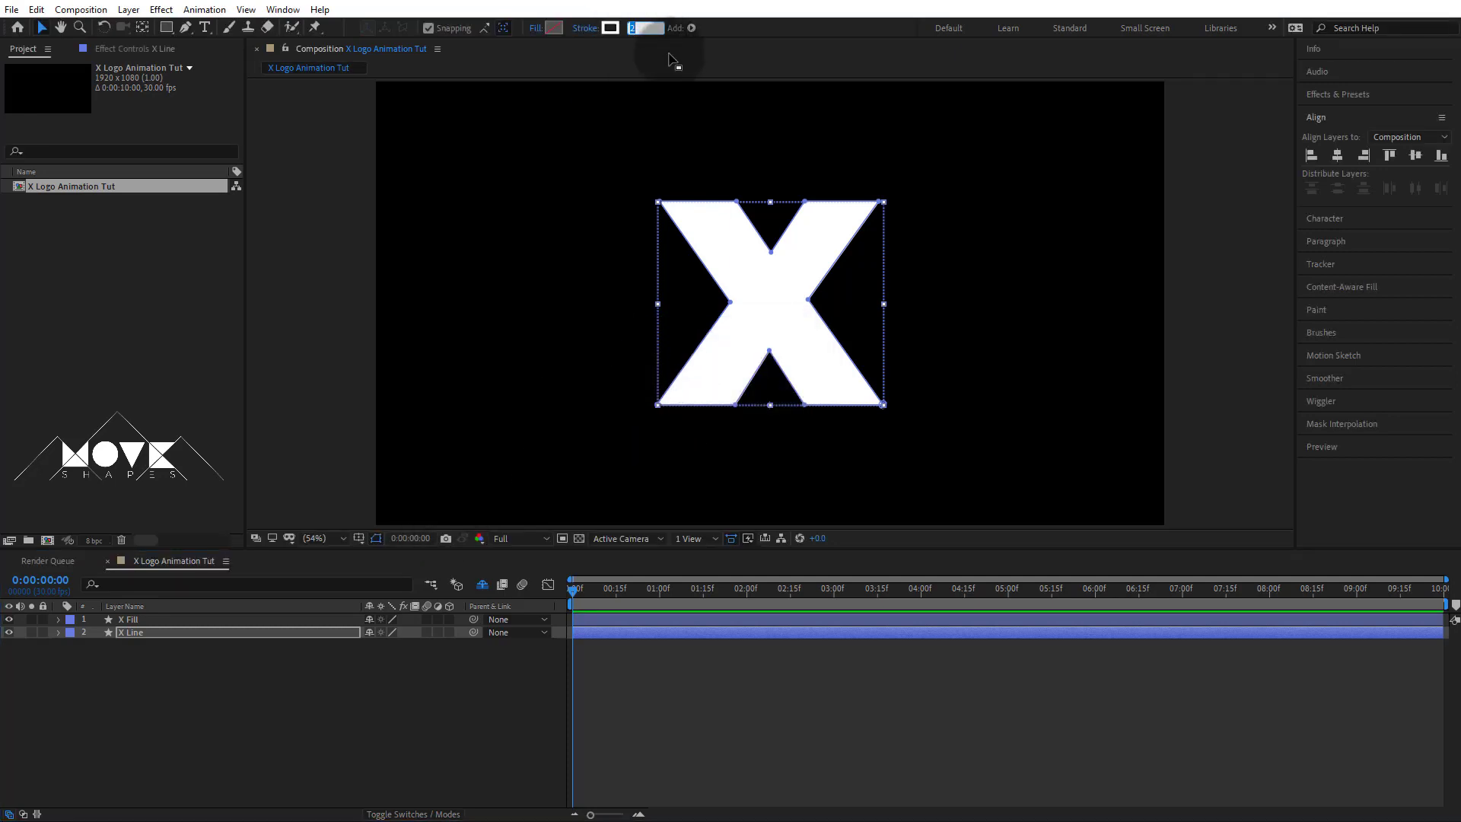
click(405, 710)
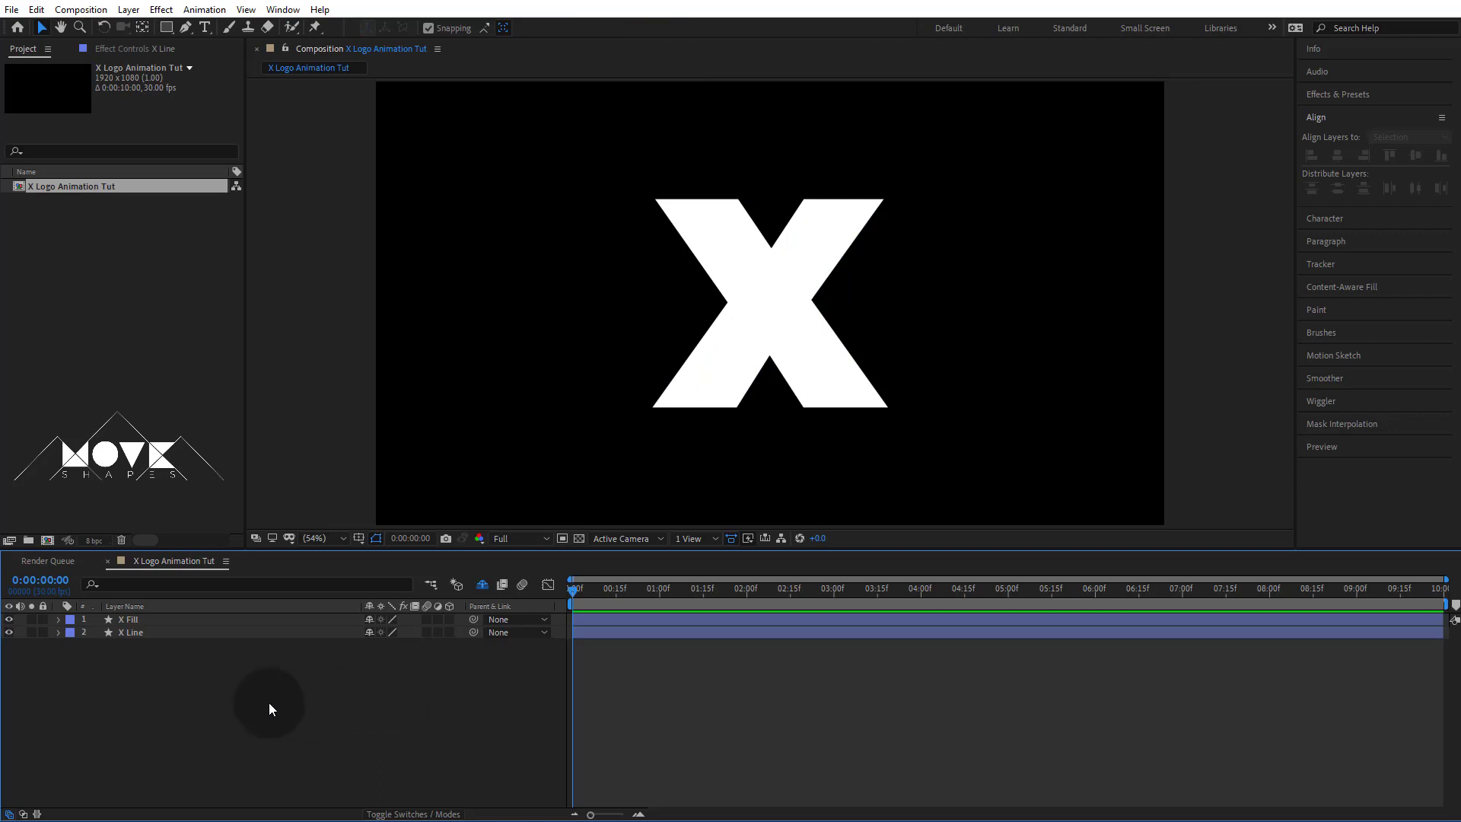
Step: Enlarge the X Line layer to a scale of about 149% so it surrounds the filled X, and collapse its properties
click(140, 636)
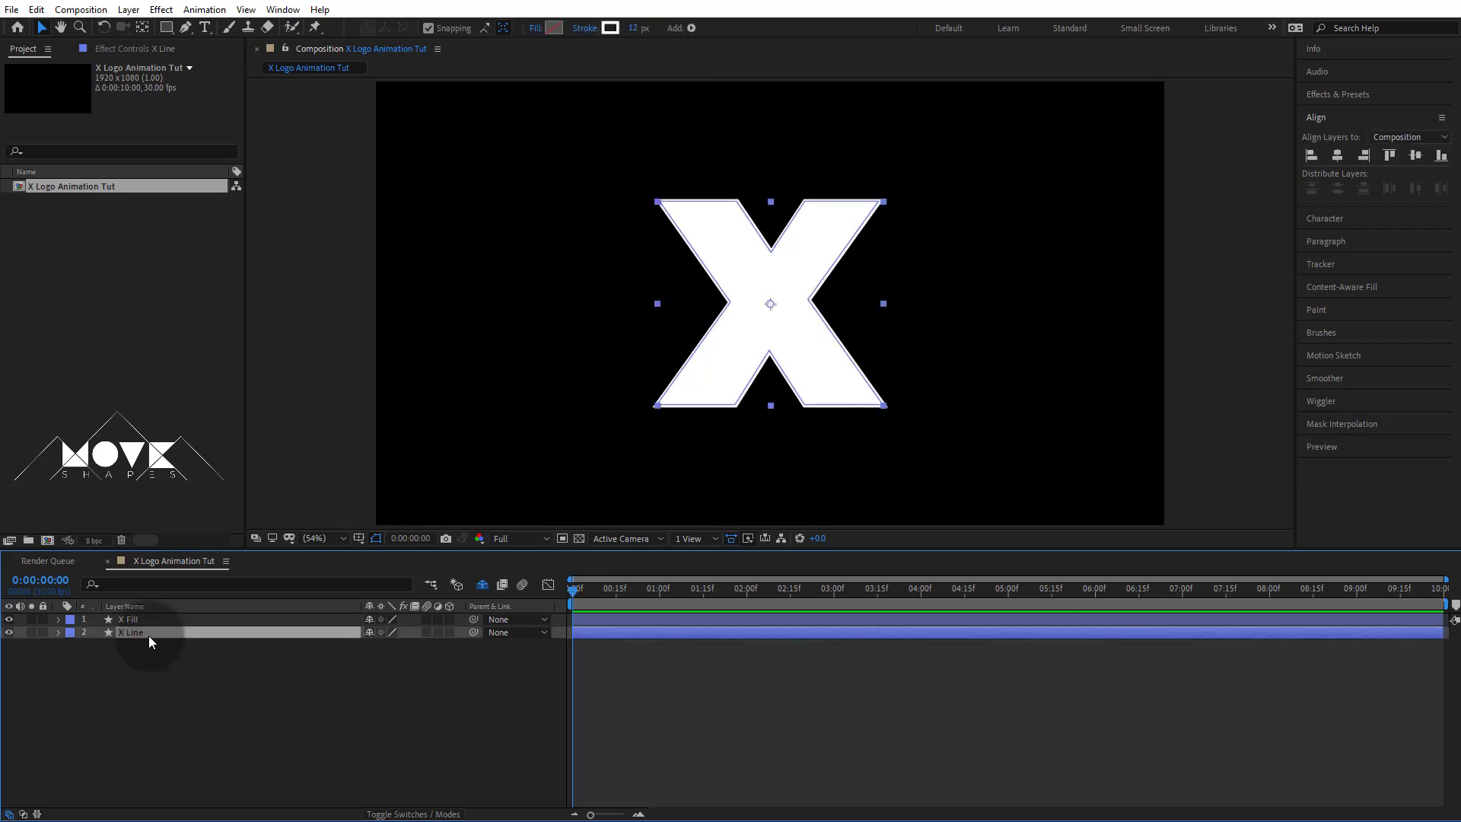
key(s)
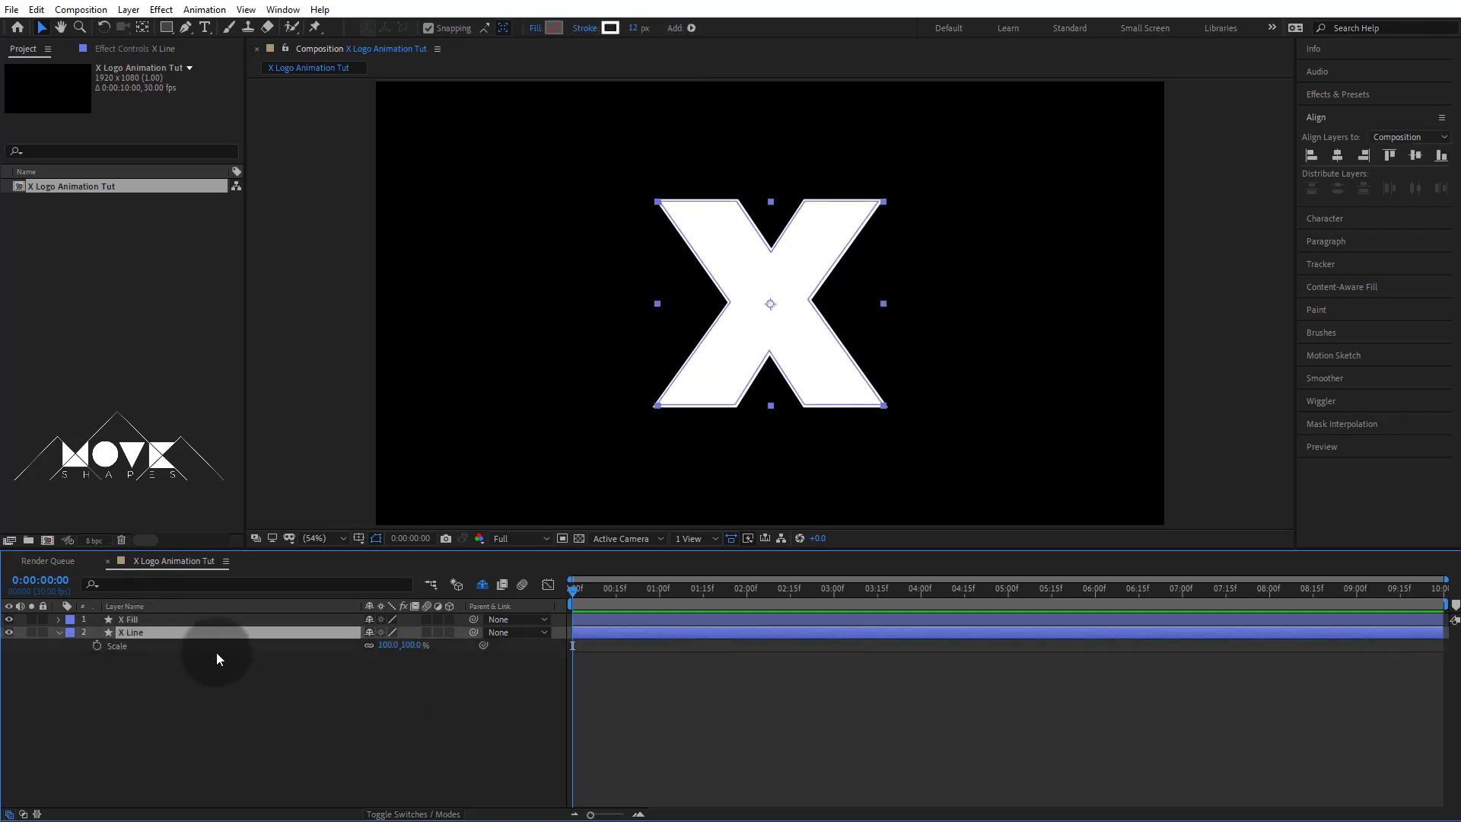
drag(411, 649, 456, 649)
click(519, 778)
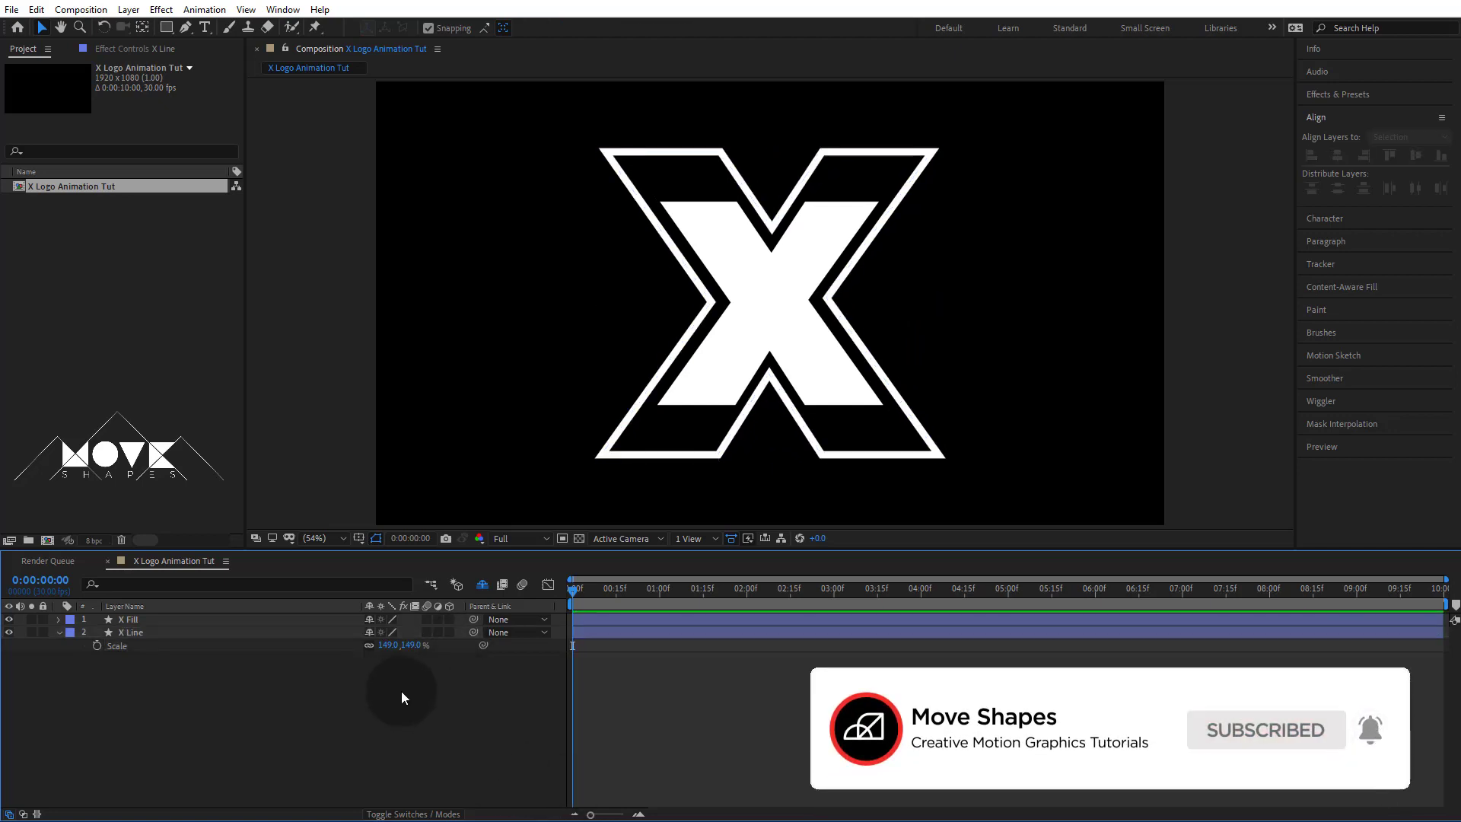
click(65, 633)
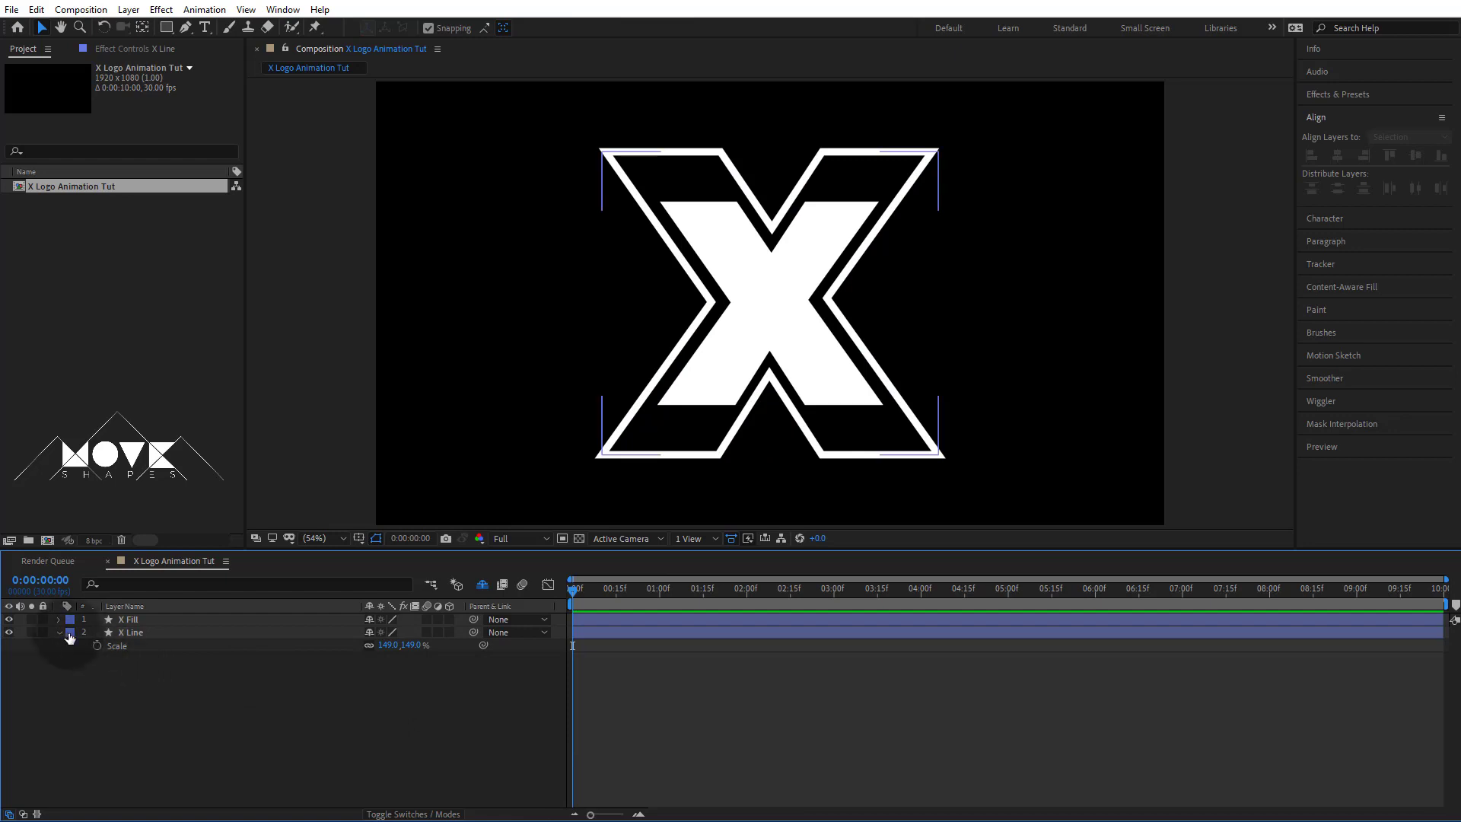
click(58, 632)
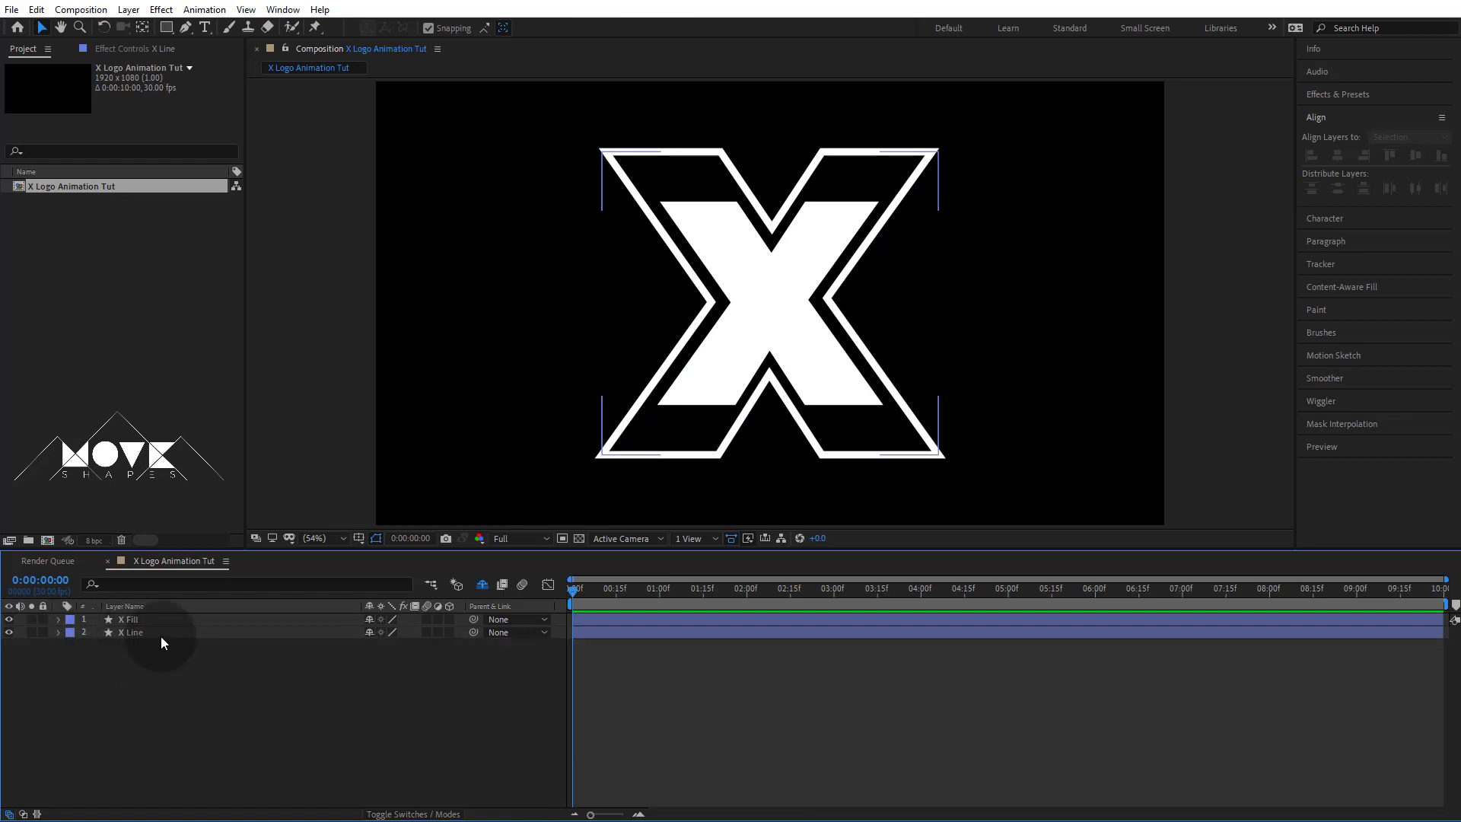
click(191, 645)
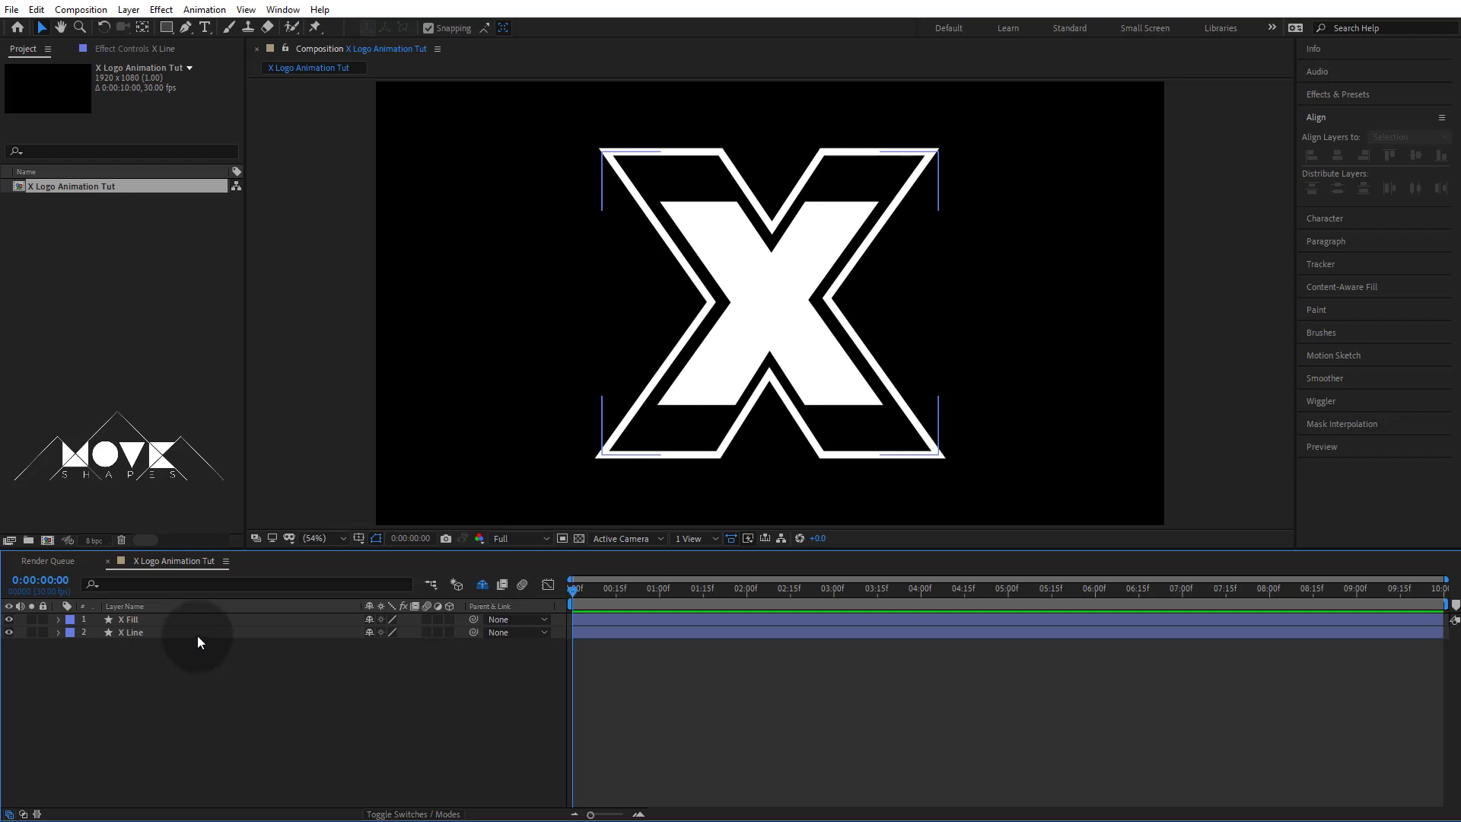
Step: Set the X Line layer's scale to exactly 150%
click(139, 631)
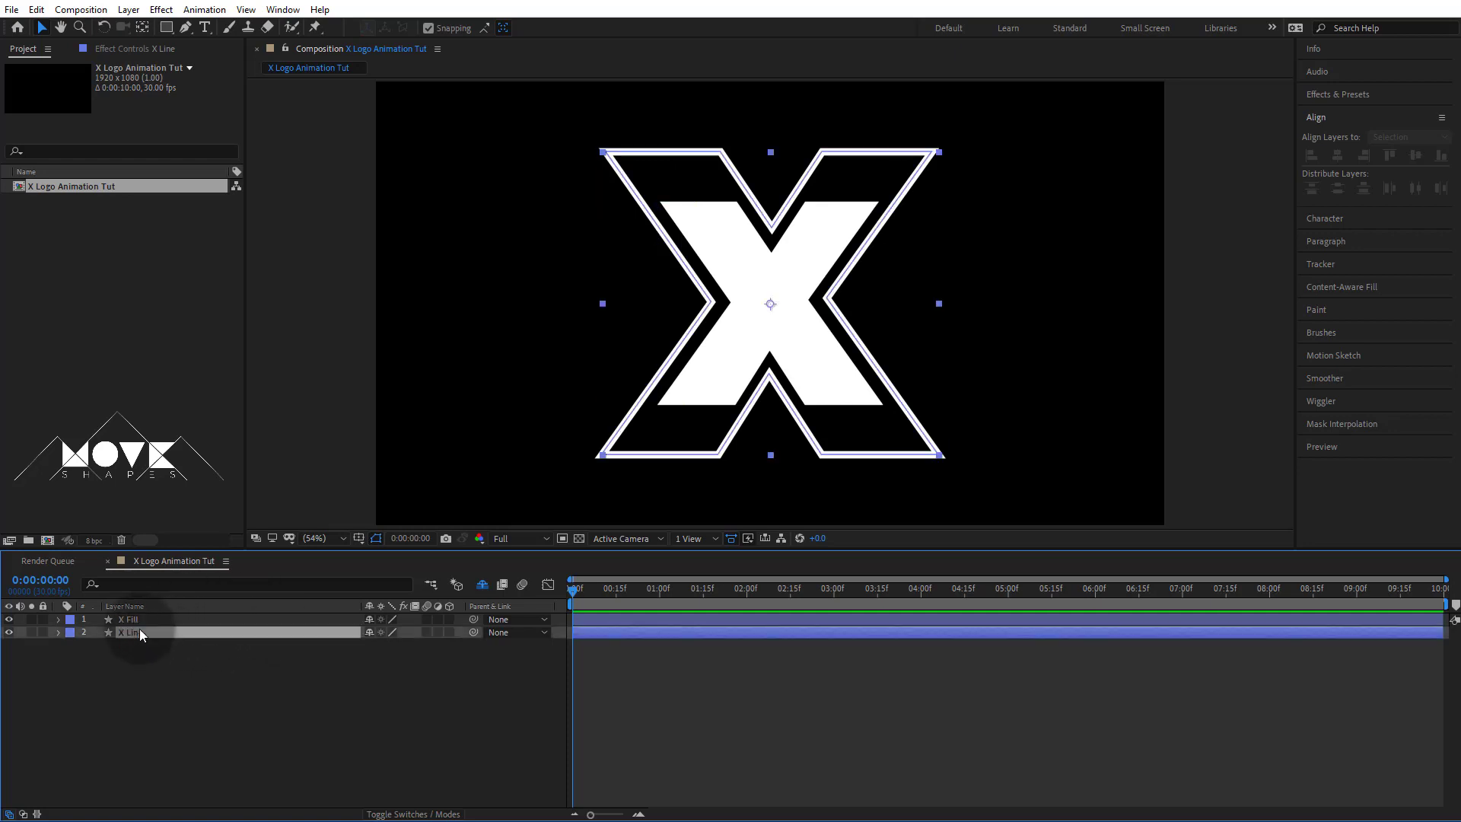
key(s)
click(411, 645)
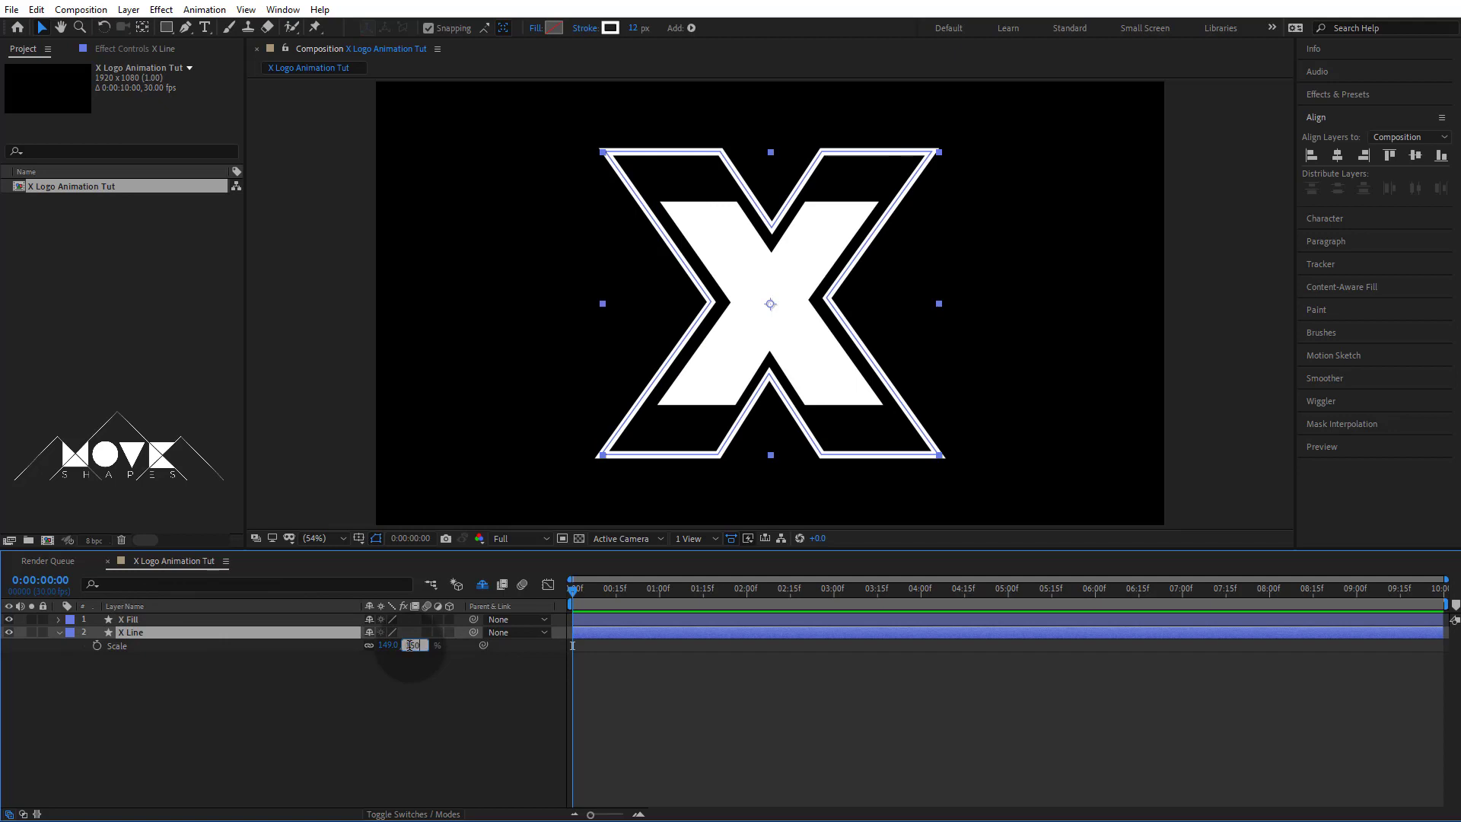
text(150)
click(729, 714)
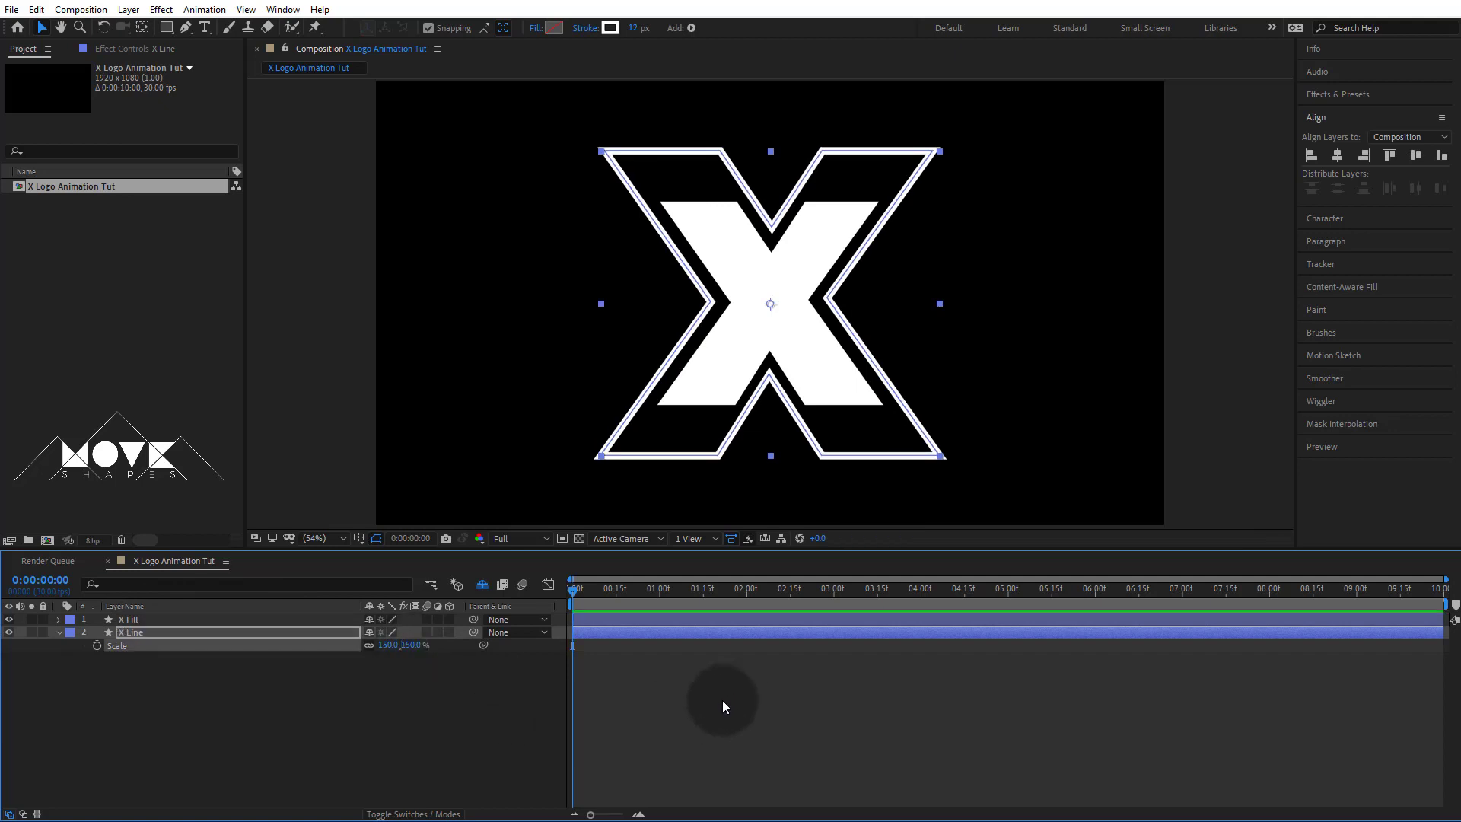
Step: Show the rulers and place two horizontal guides, one just above and one below the filled X
click(58, 633)
click(283, 754)
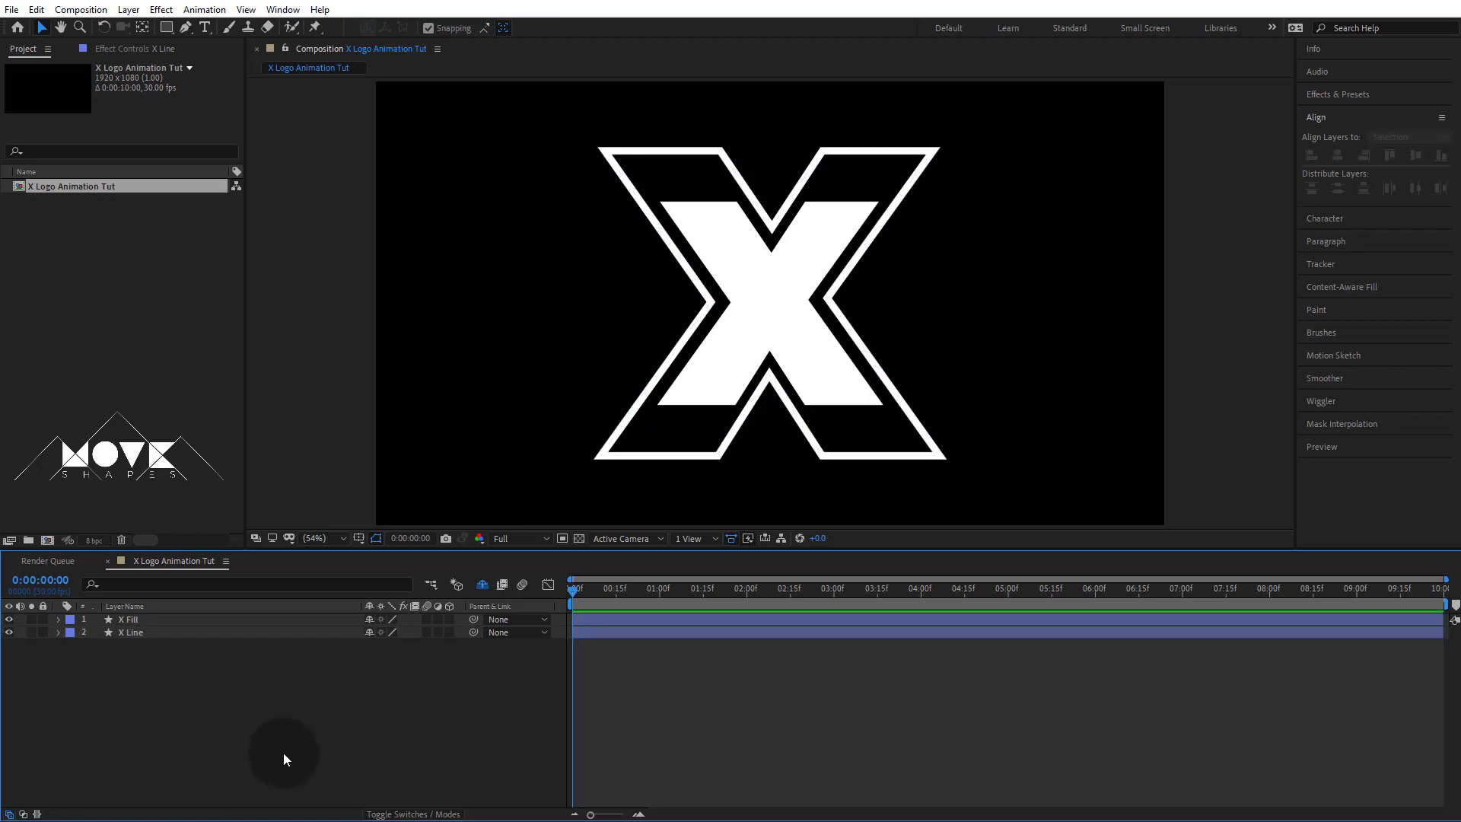
click(246, 10)
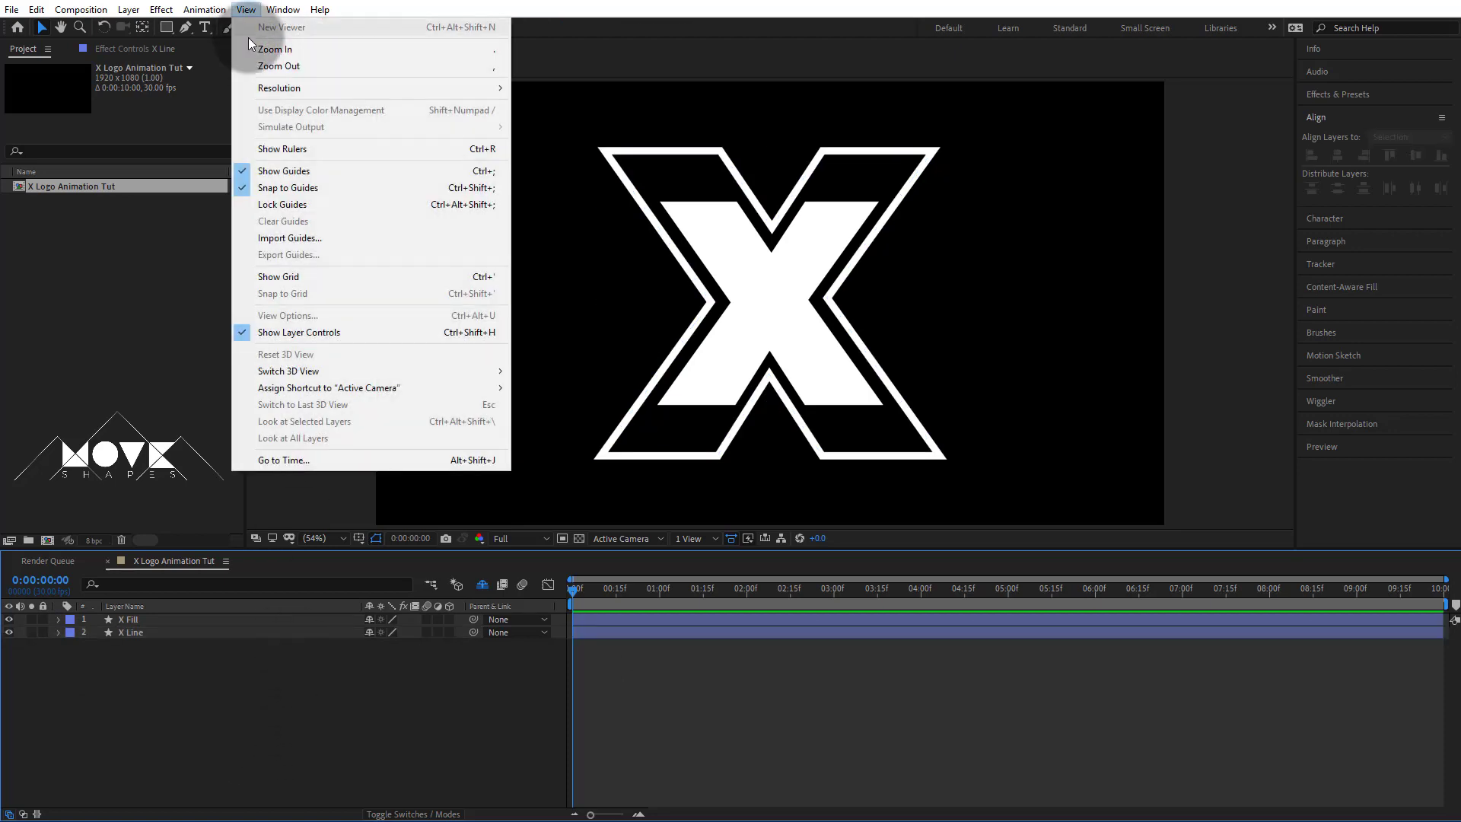
click(272, 147)
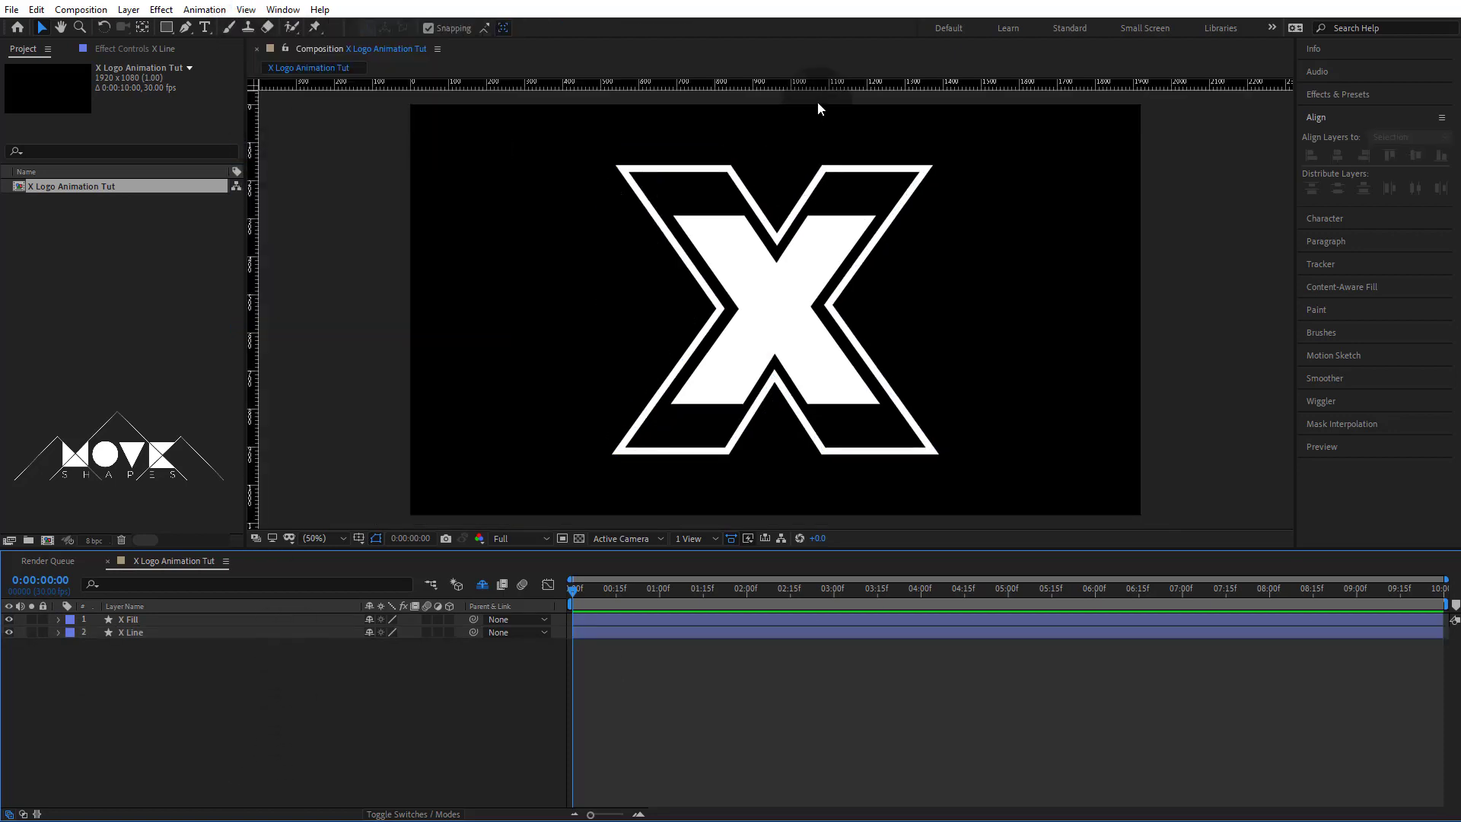
drag(819, 86, 835, 202)
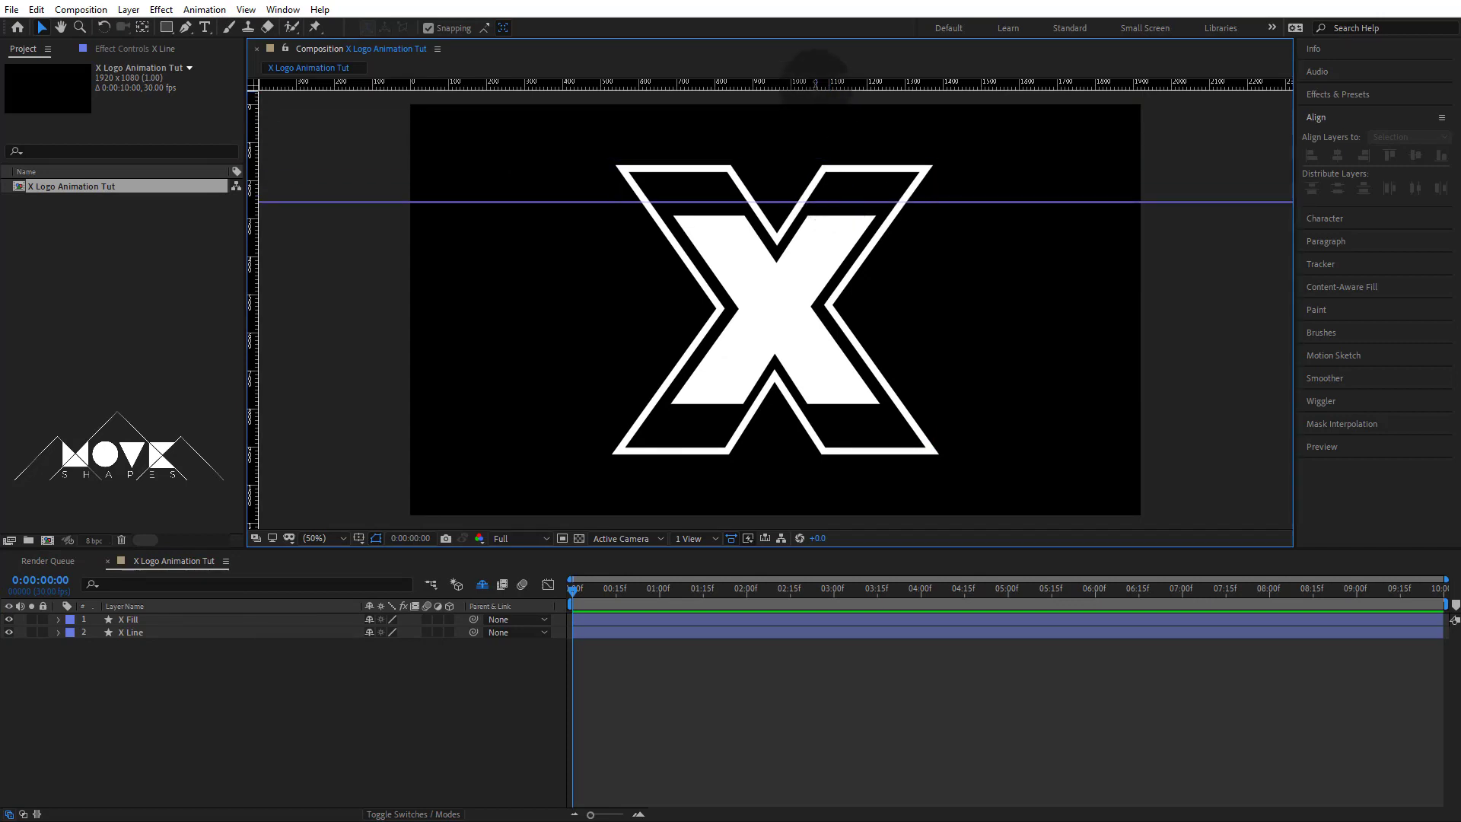
drag(816, 85, 803, 470)
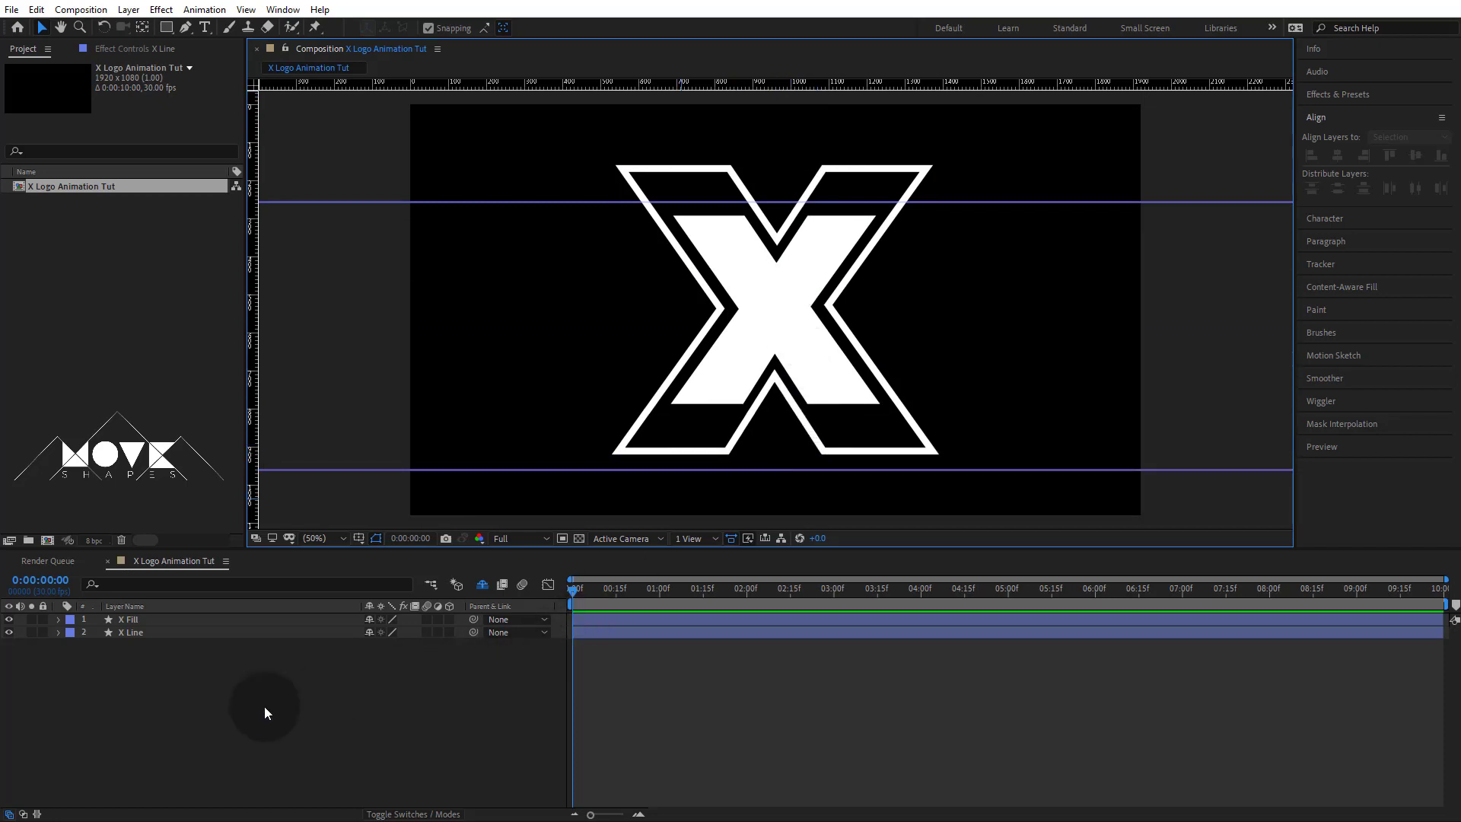
Step: Filter the X Line layer for its path and slide the four upper outline corners inward along the arms to the upper guide
click(136, 631)
click(194, 554)
key(ctrl+f)
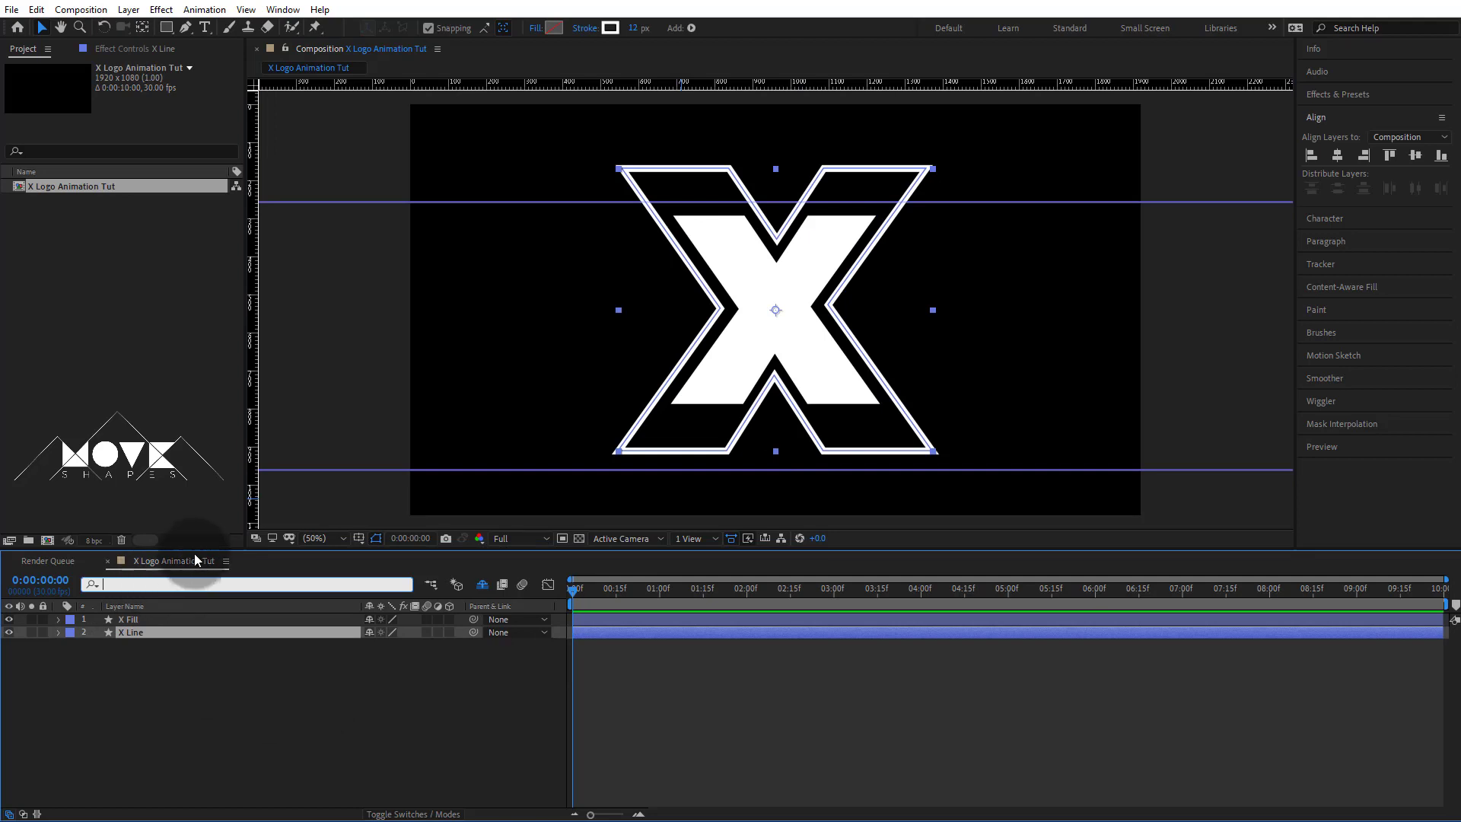
text(path)
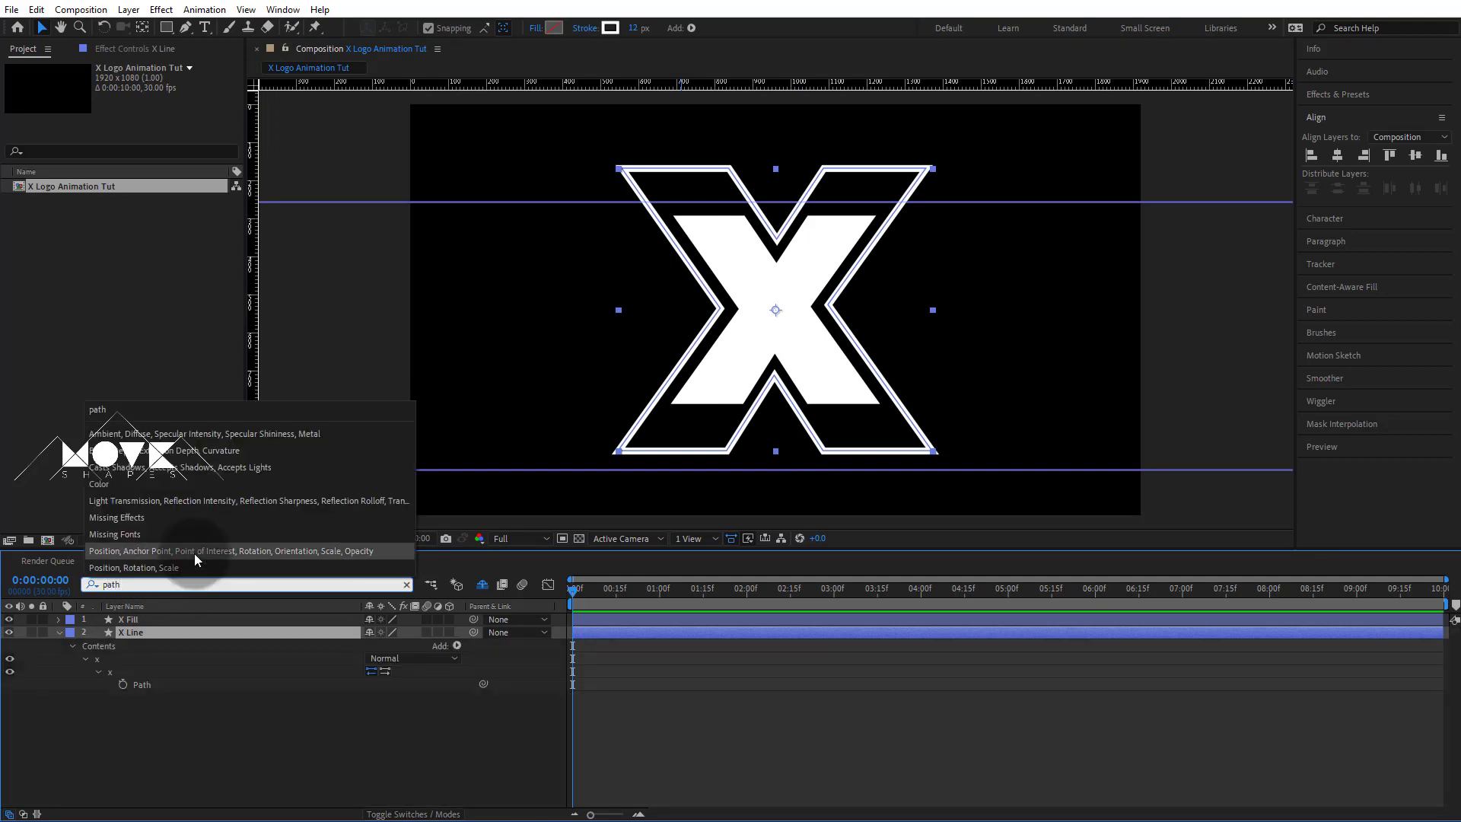
click(158, 684)
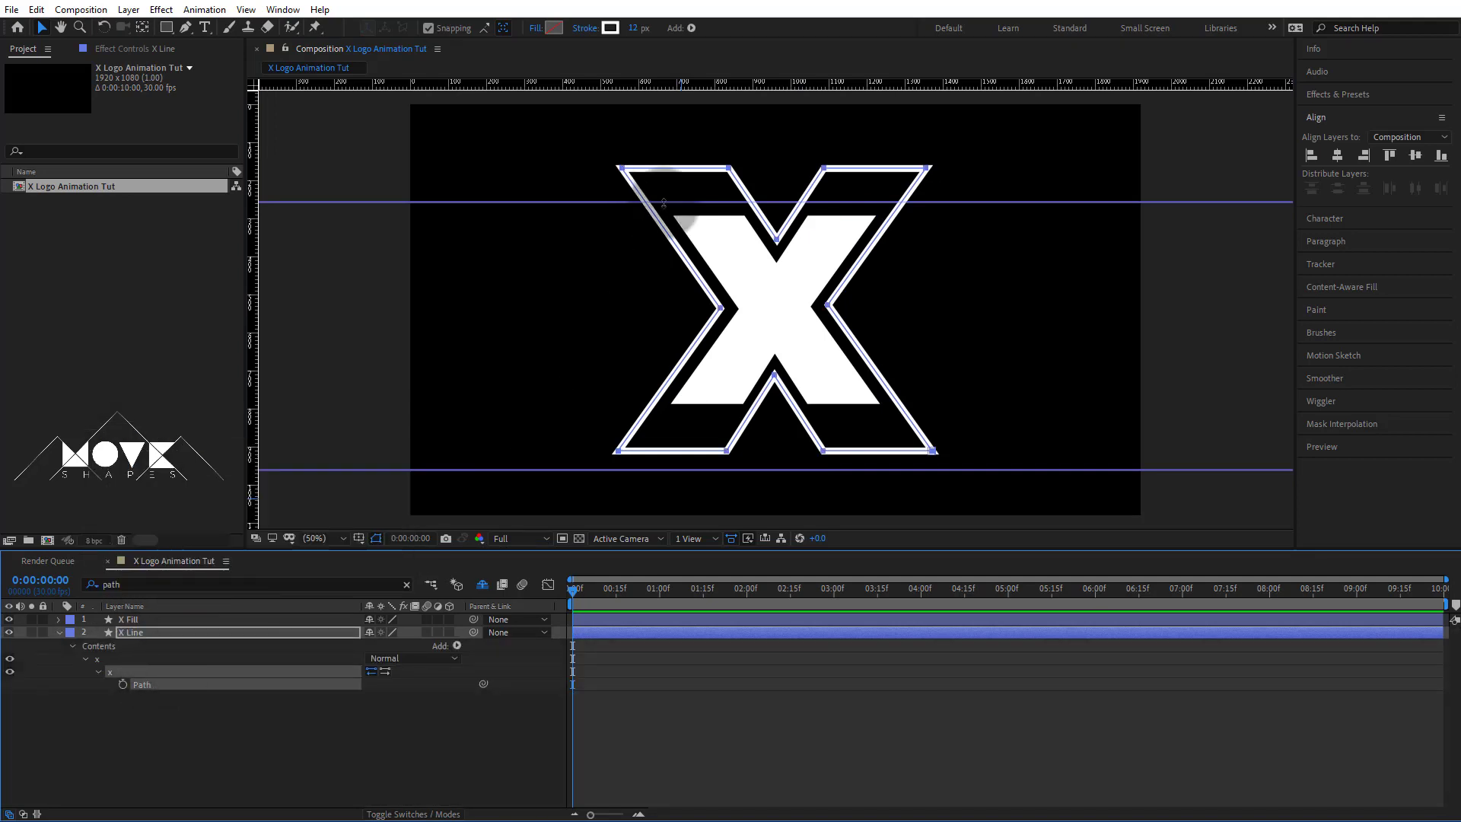
drag(571, 136, 753, 204)
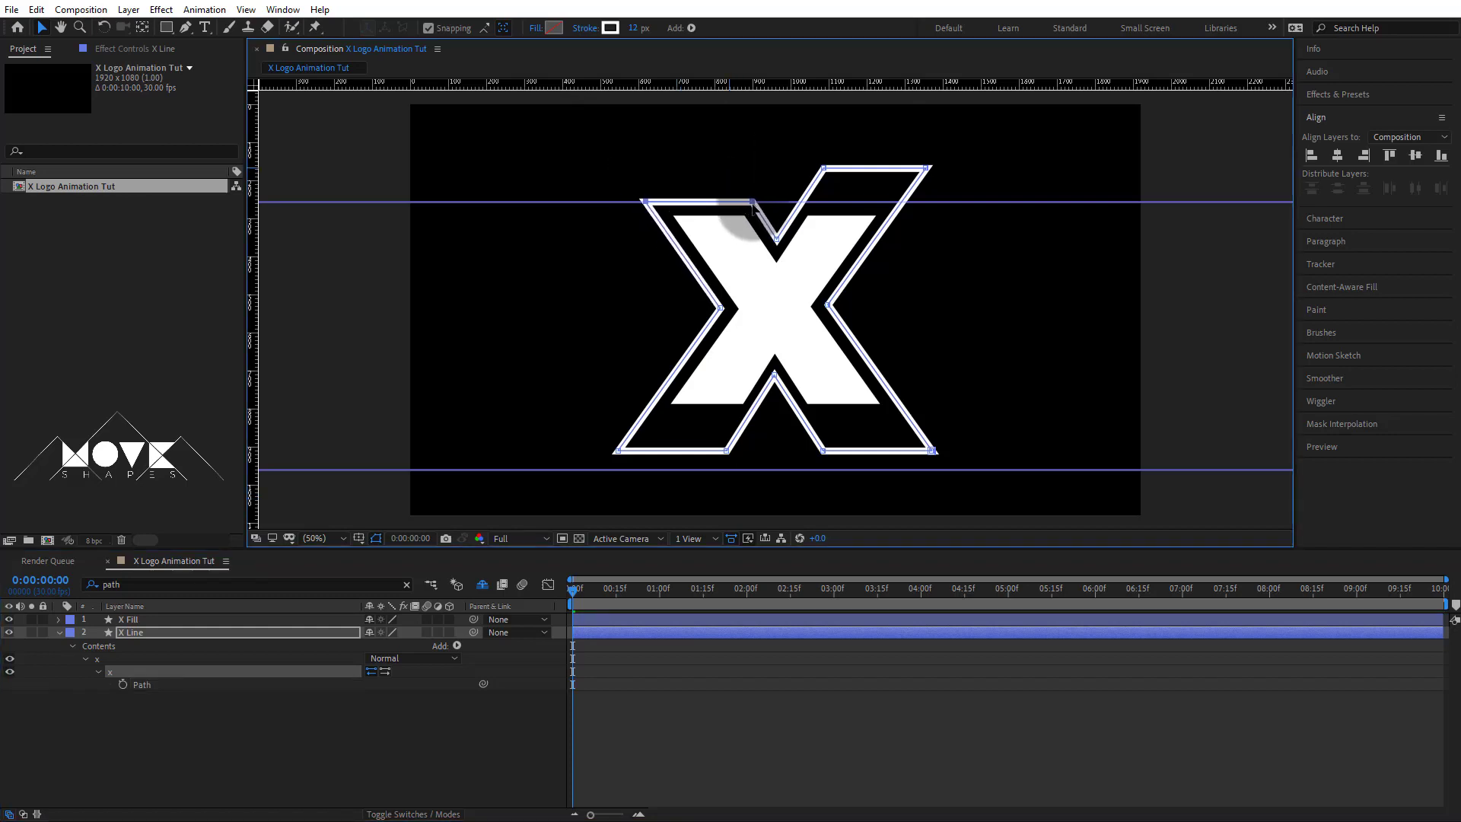
drag(796, 144, 904, 203)
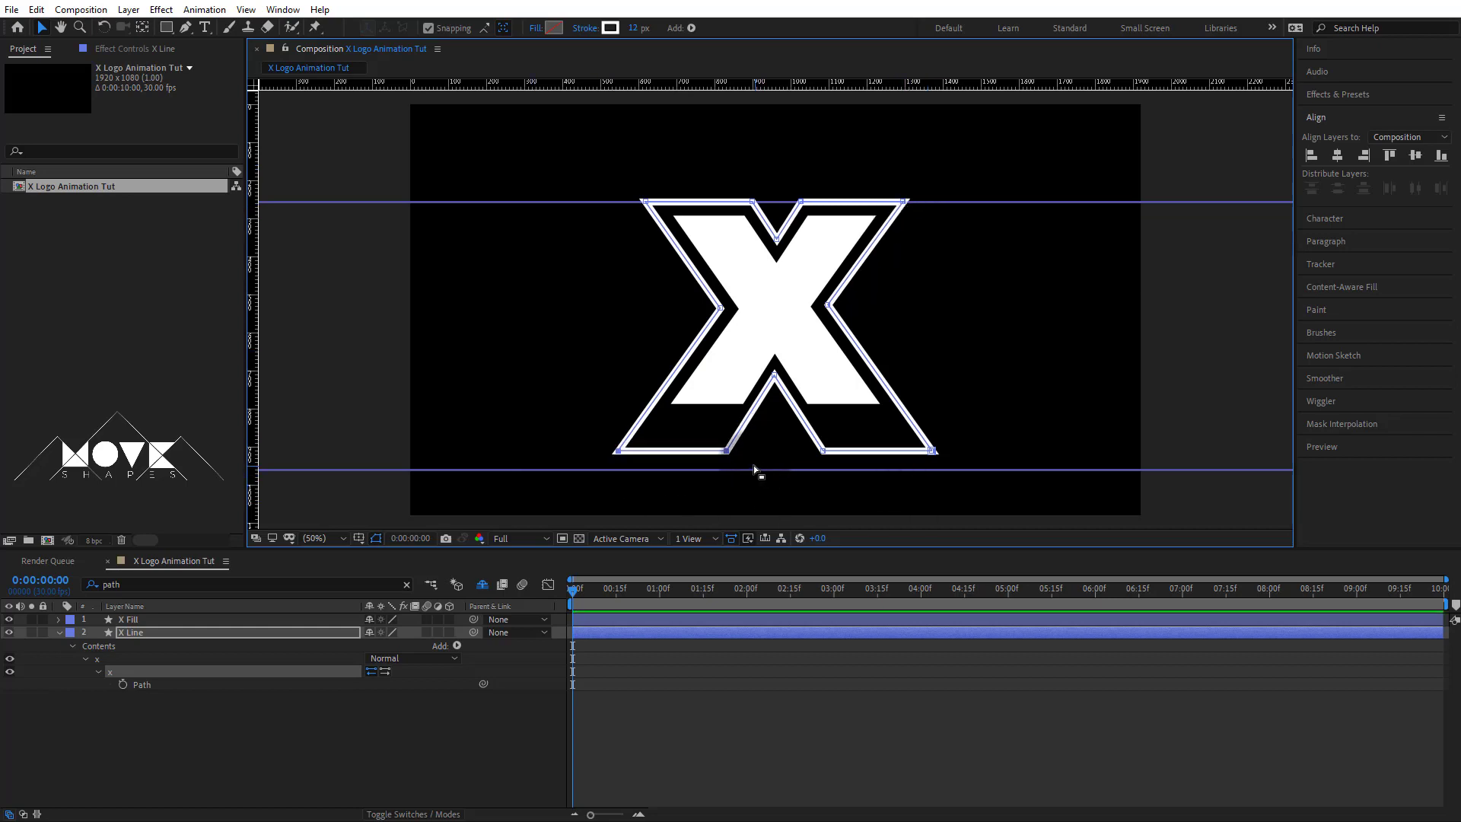
Step: Move the lower guide closer to the filled X and slide the outline's four lower corners up to it, keeping the arm angles
drag(753, 470, 750, 428)
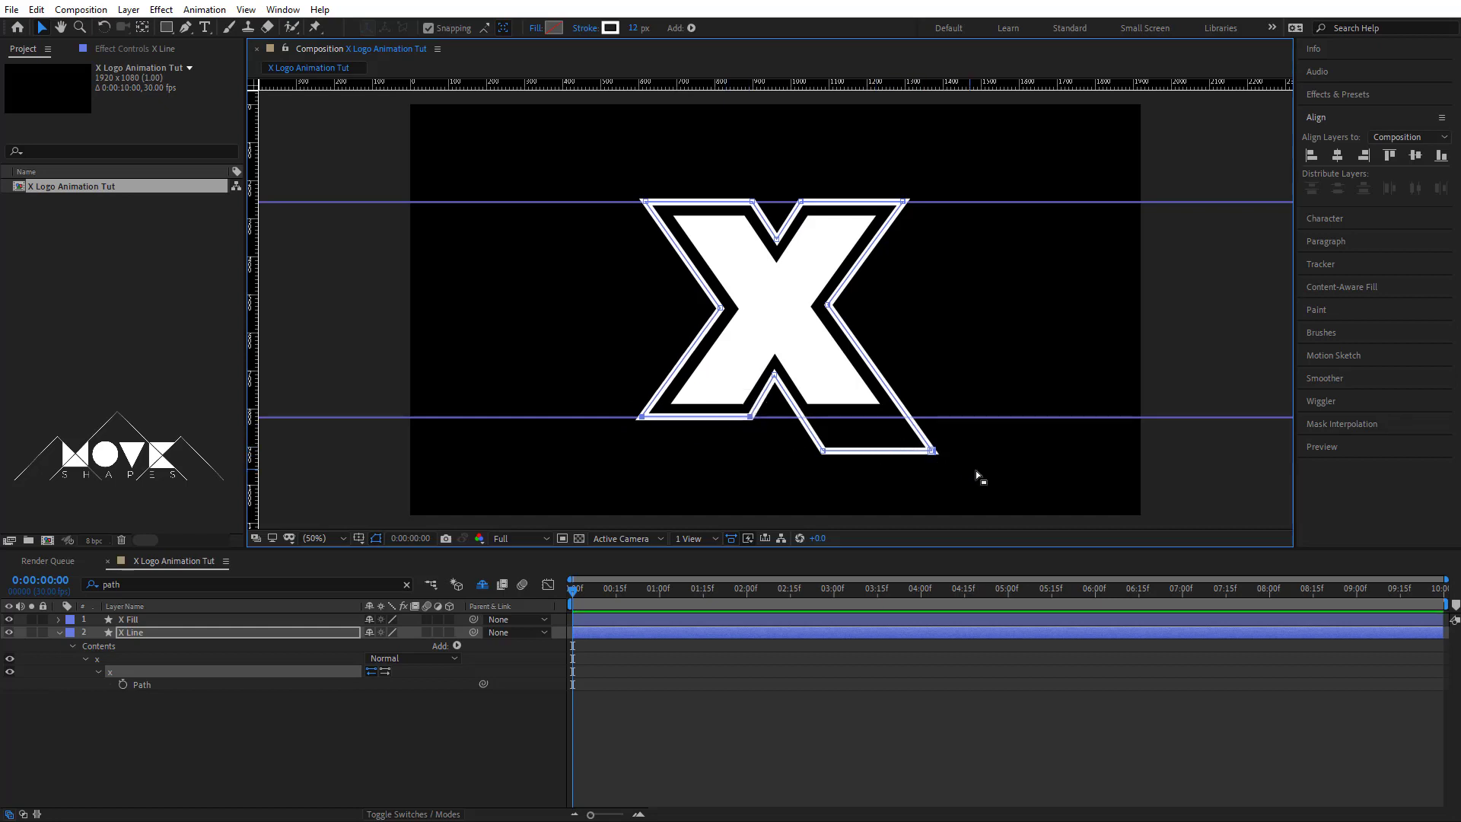
drag(976, 470, 798, 417)
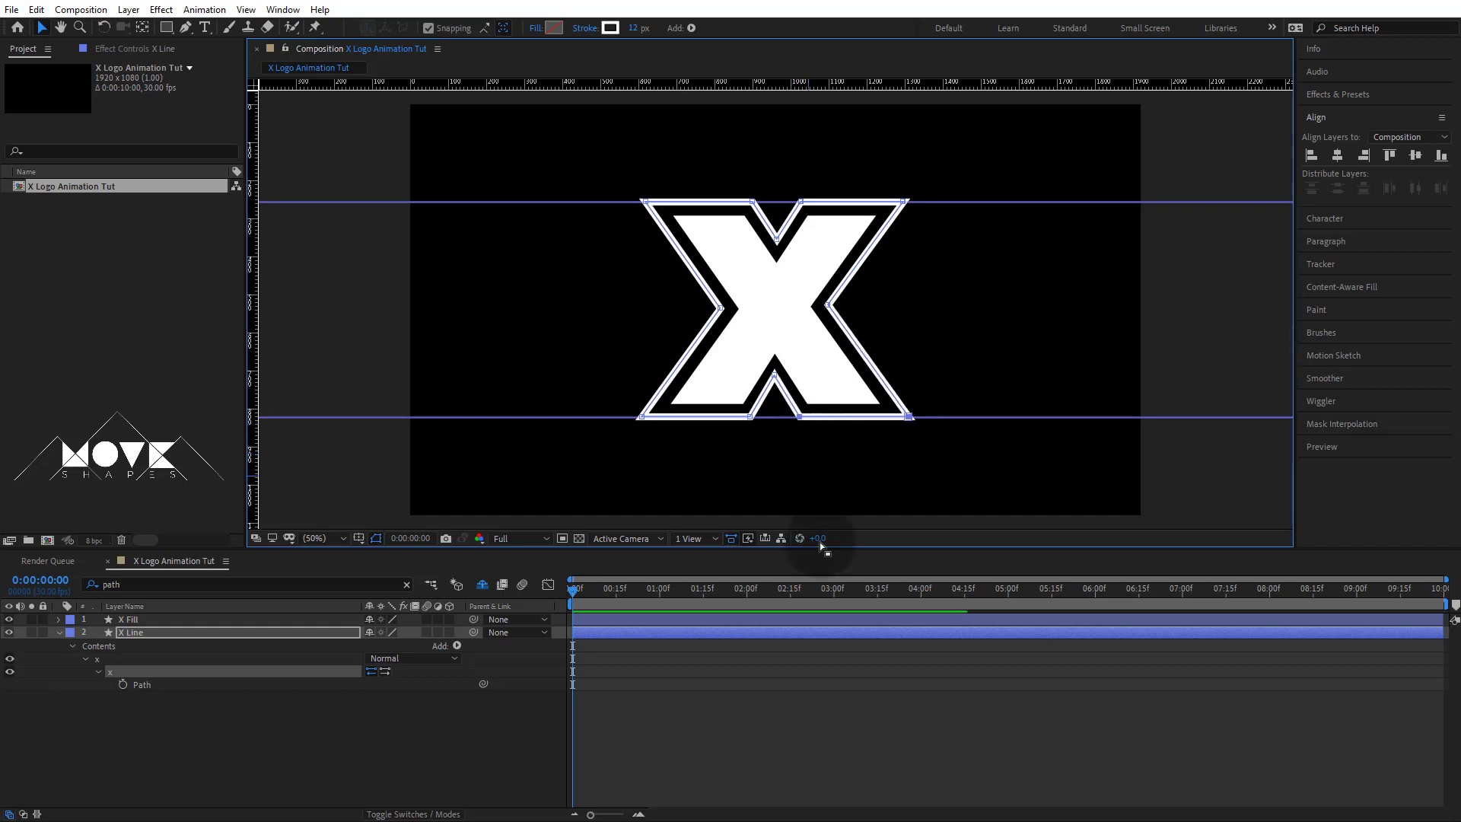
click(806, 699)
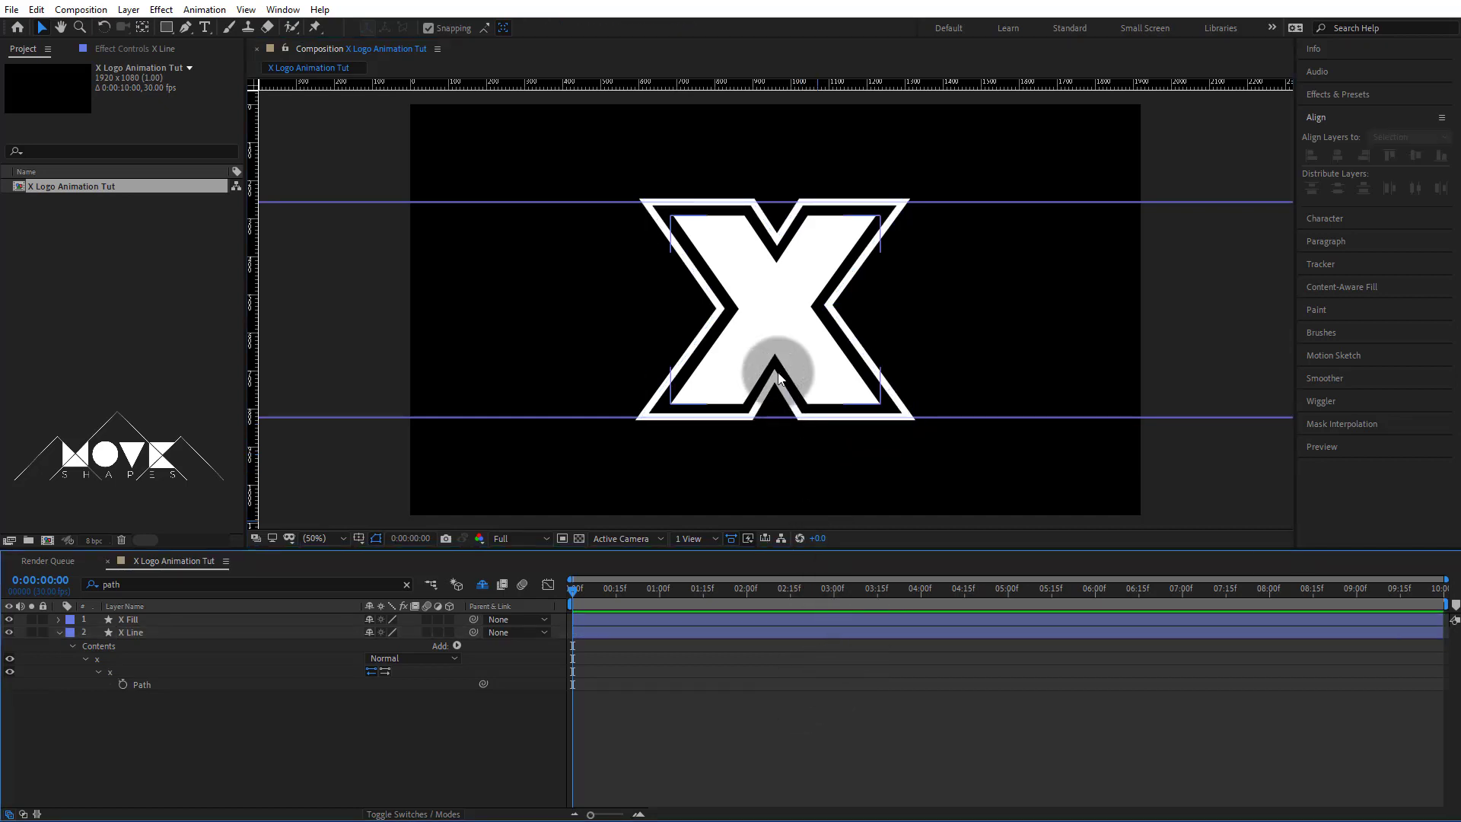
click(58, 633)
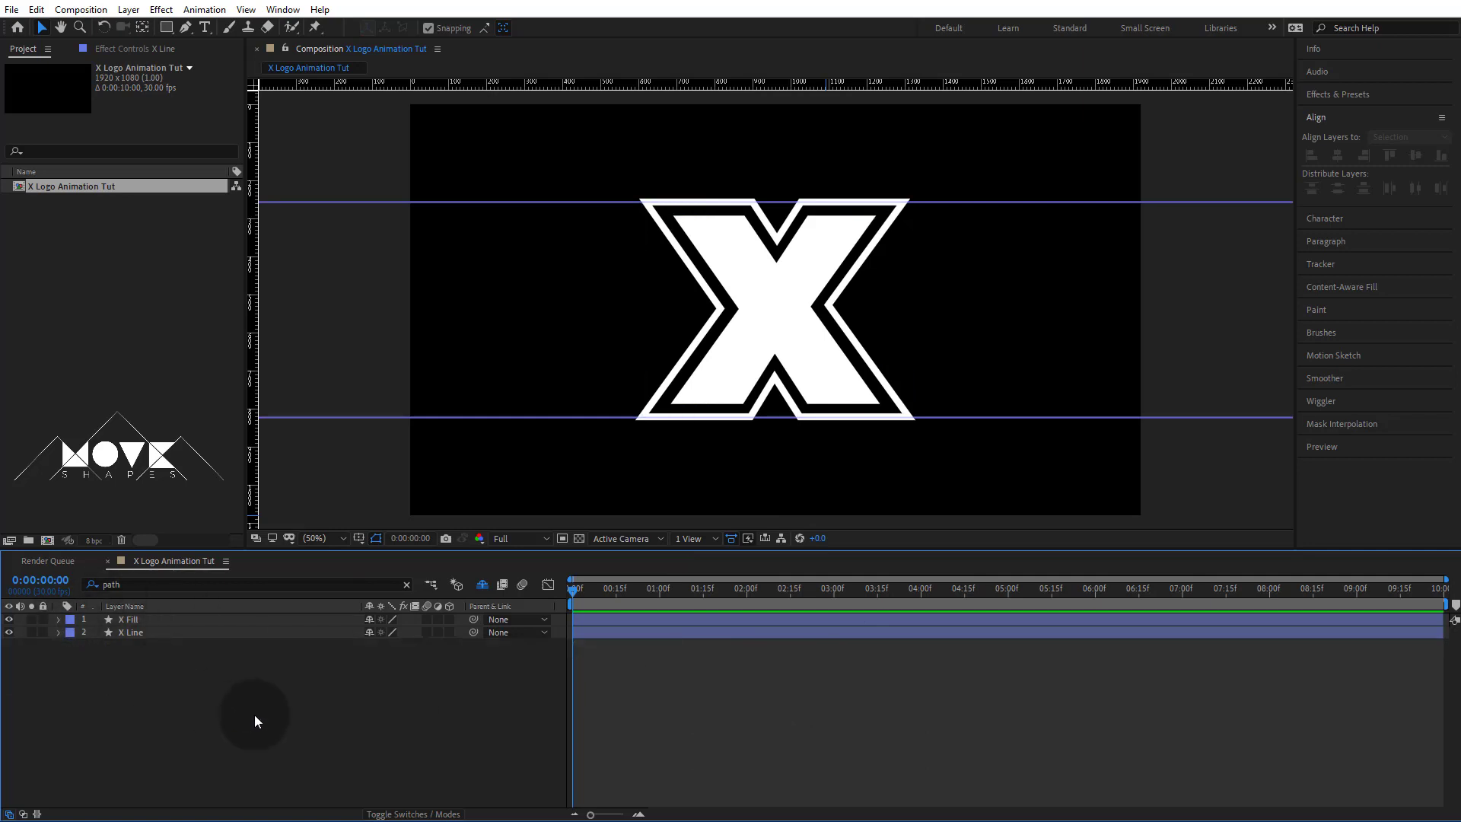
Step: Hide the rulers and remove both horizontal guides from the composition
click(246, 9)
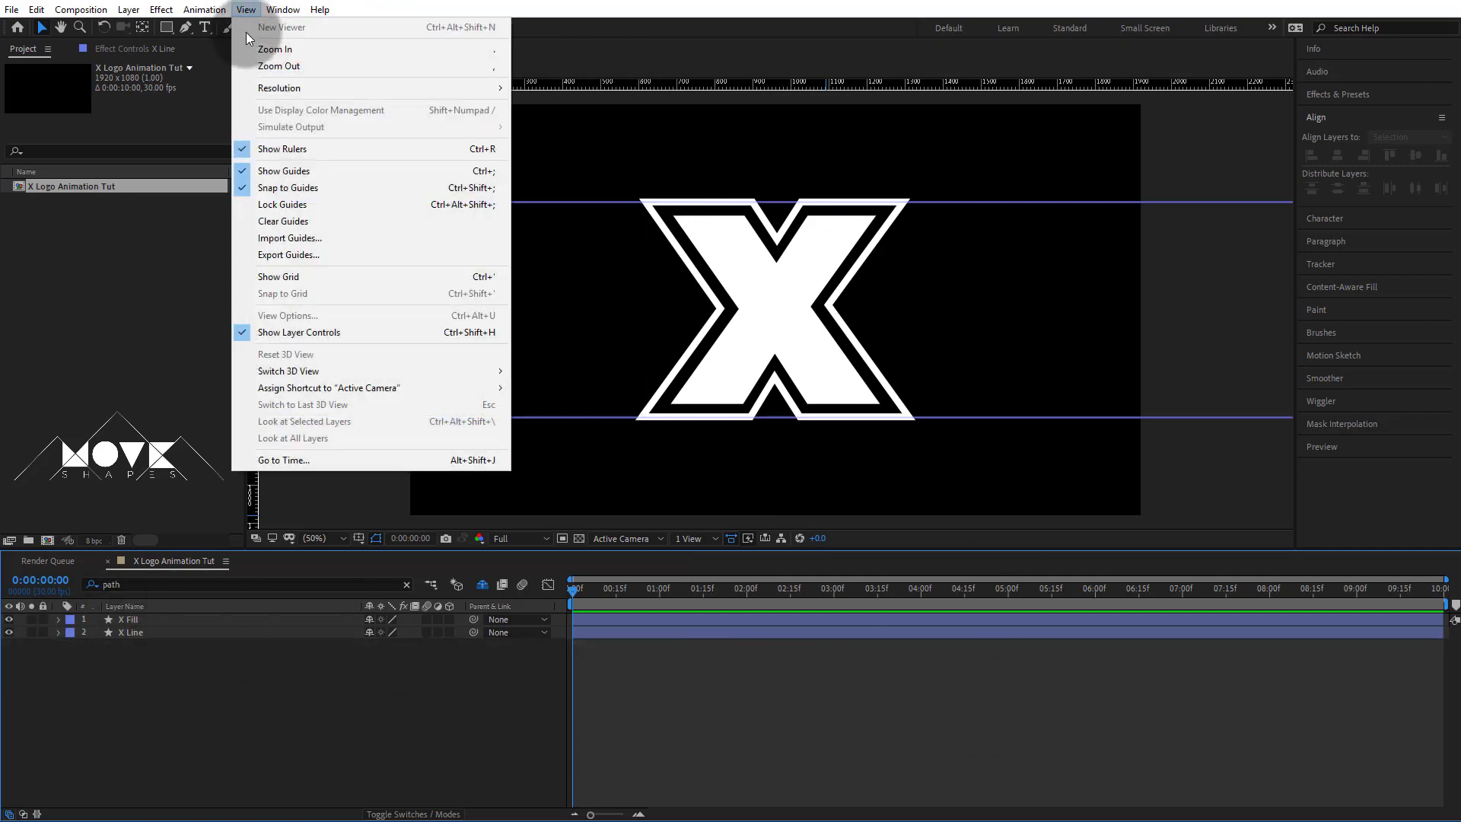
click(268, 149)
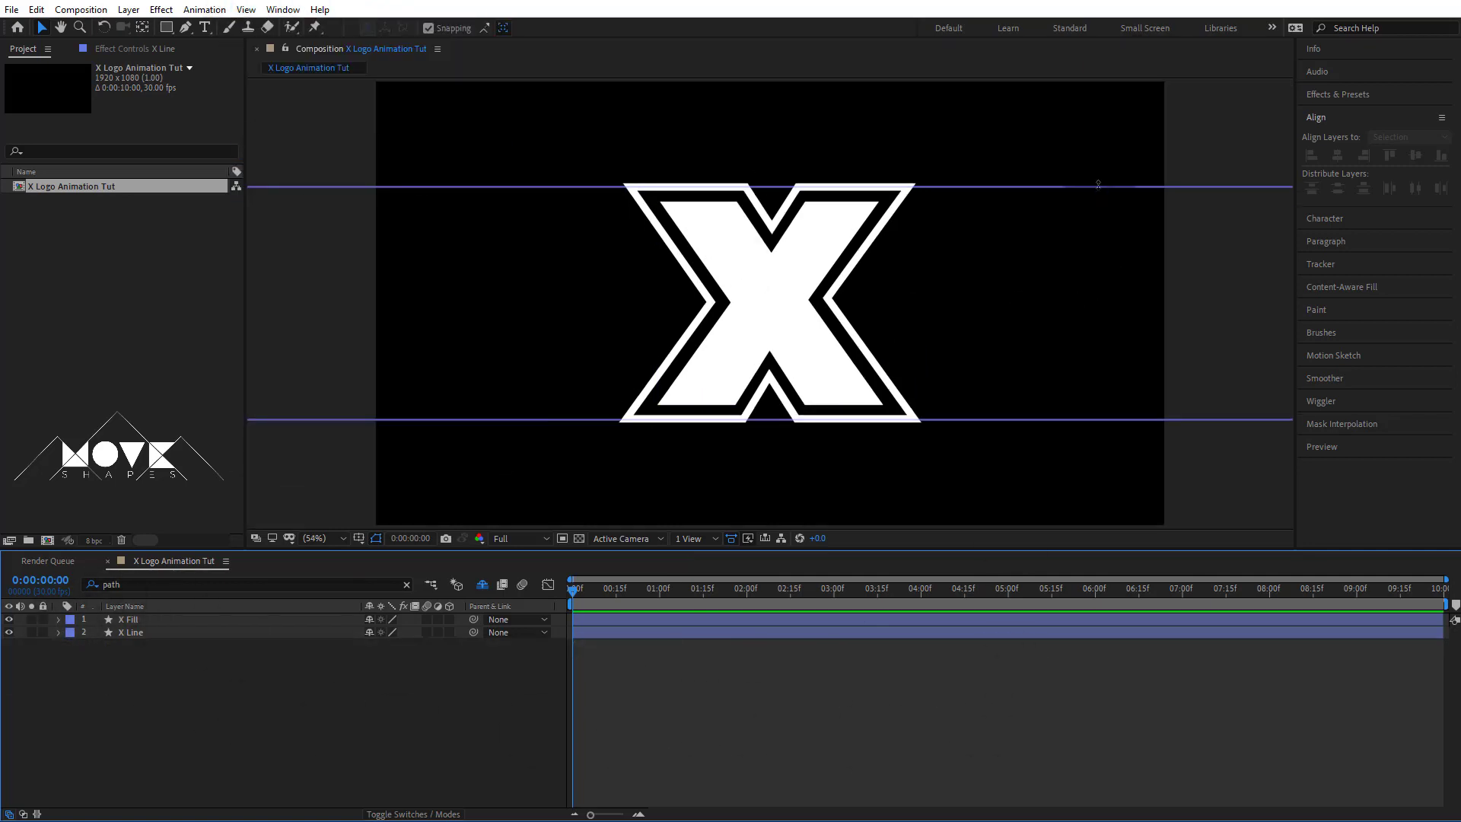
drag(1098, 186, 1060, 4)
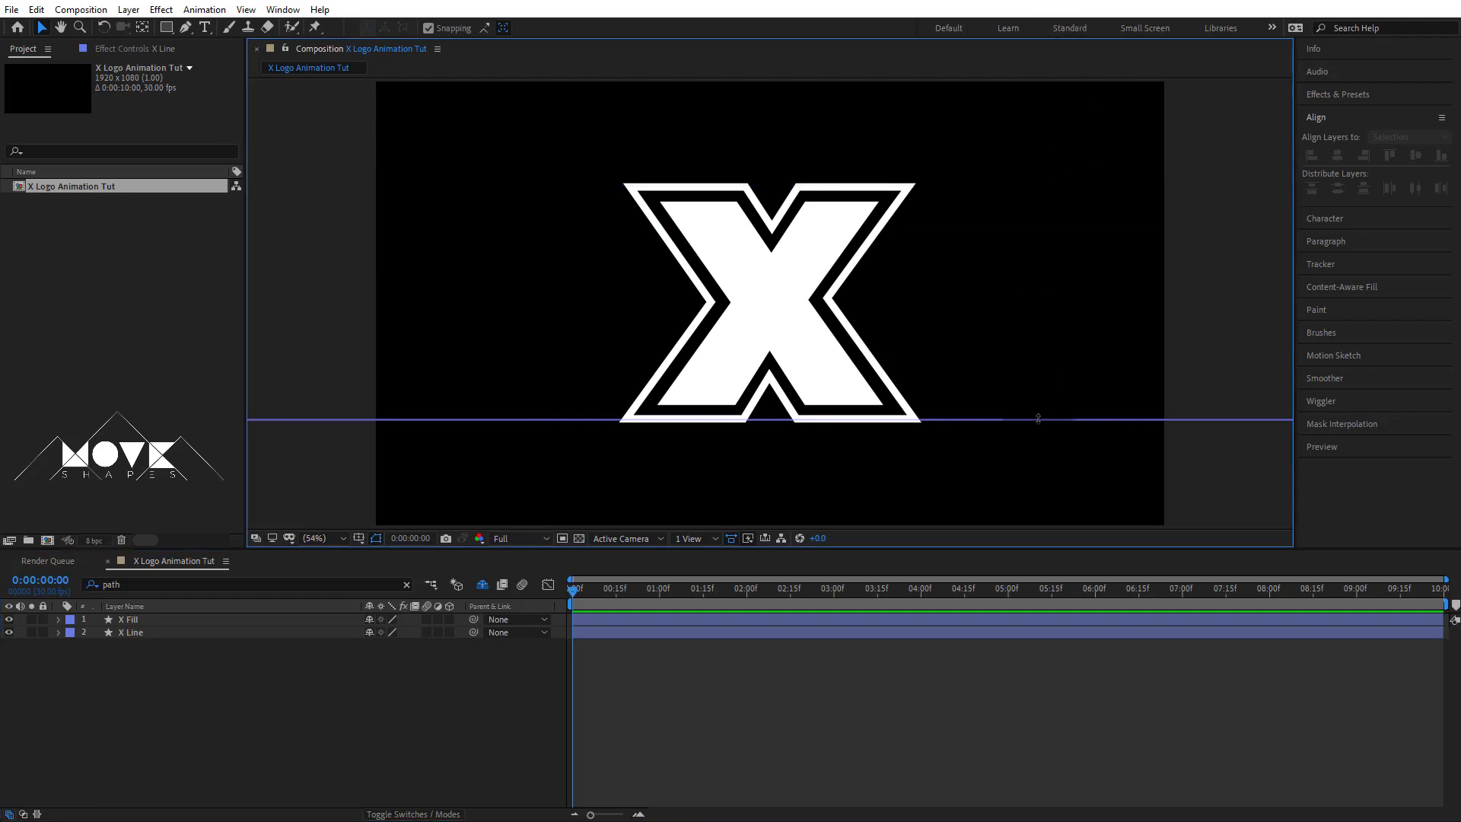
drag(1038, 417, 1044, 648)
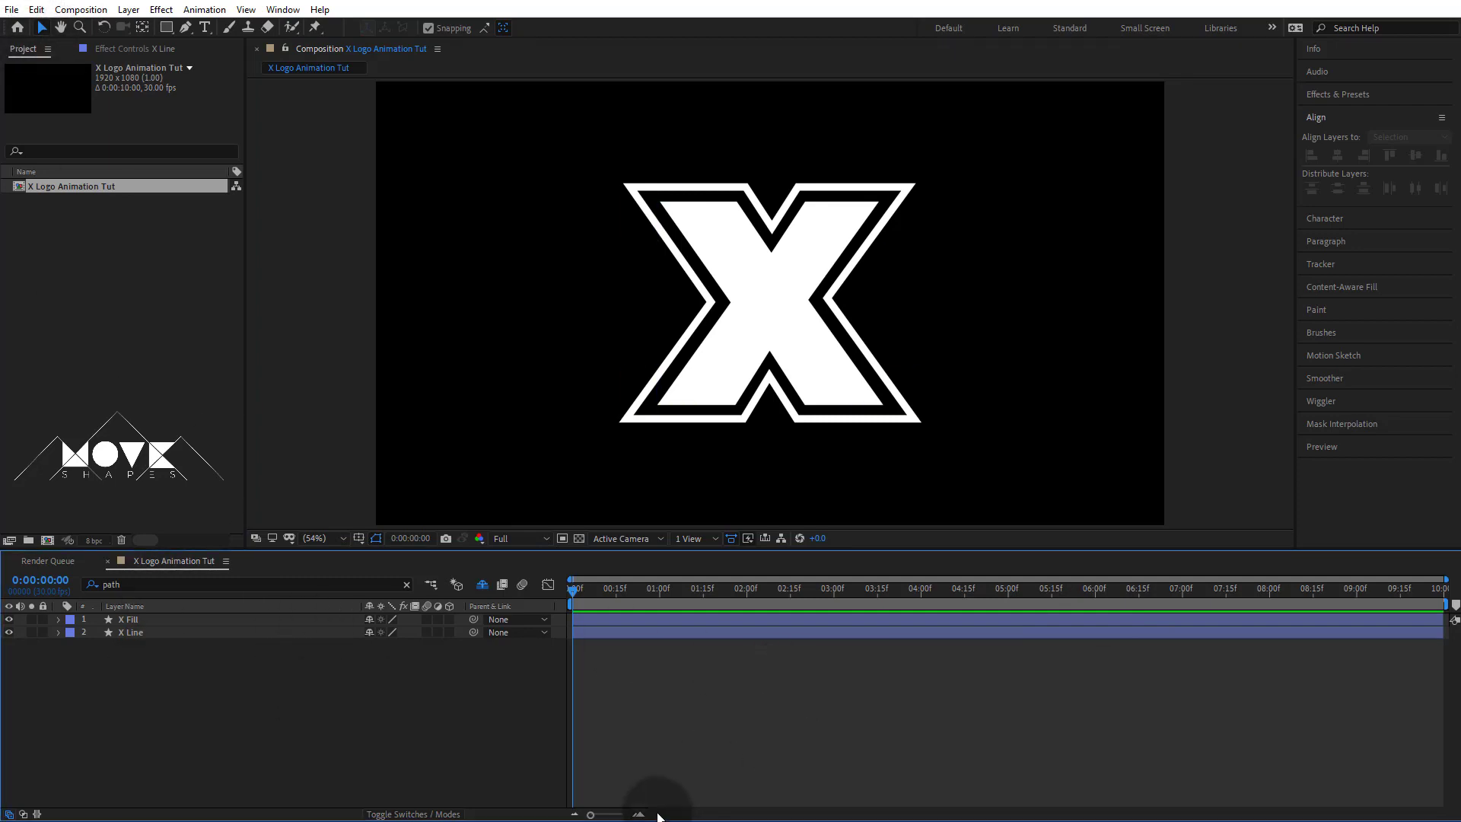
Step: Keyframe the X Fill layer's scale from 18% at 0:00:00:00 to 100% at 0:00:01:20
mouse_move(591, 814)
mouse_down()
mouse_move(604, 815)
mouse_move(536, 815)
mouse_move(611, 816)
mouse_move(591, 815)
mouse_up()
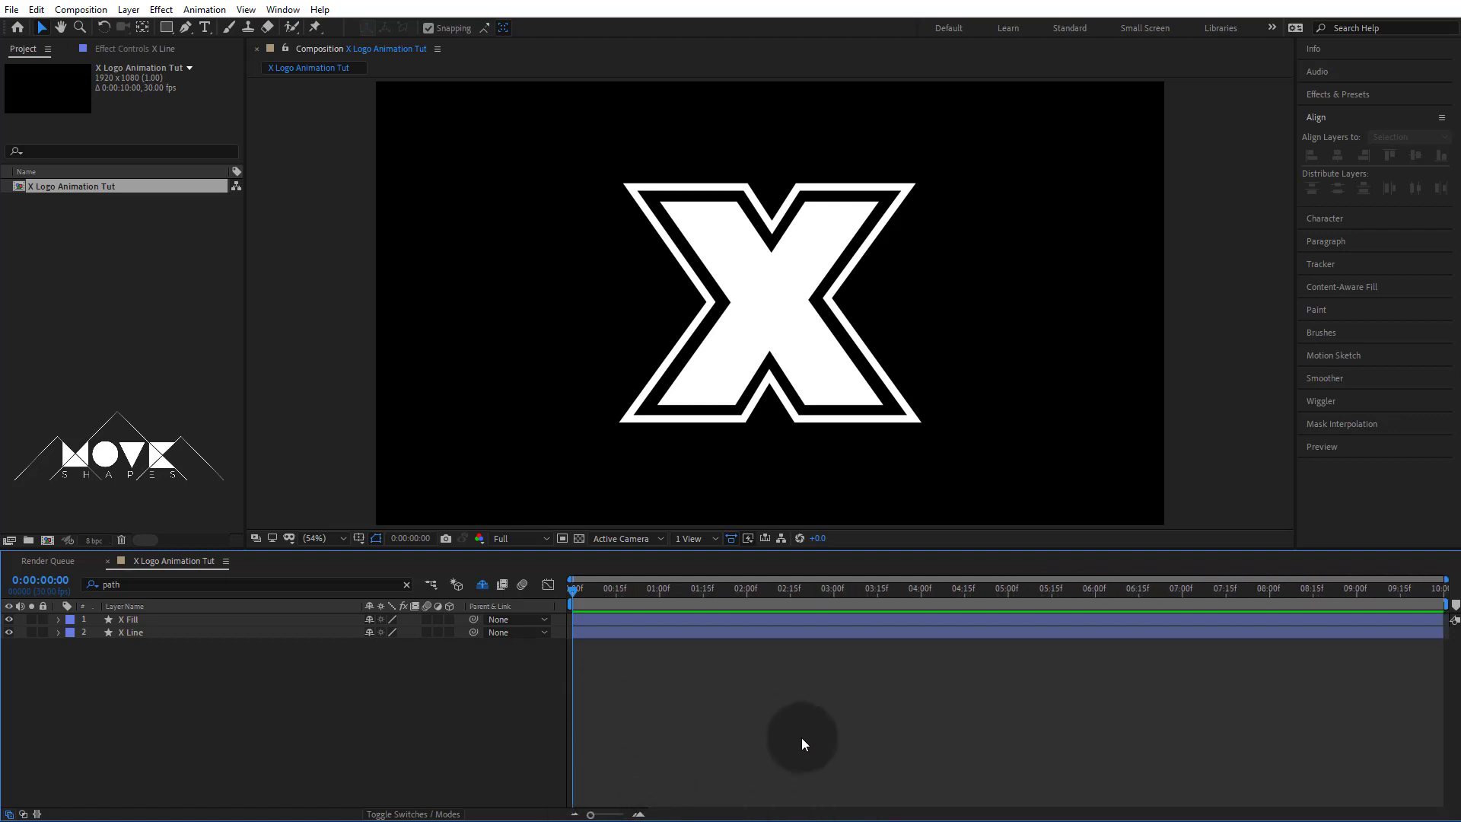
key(space)
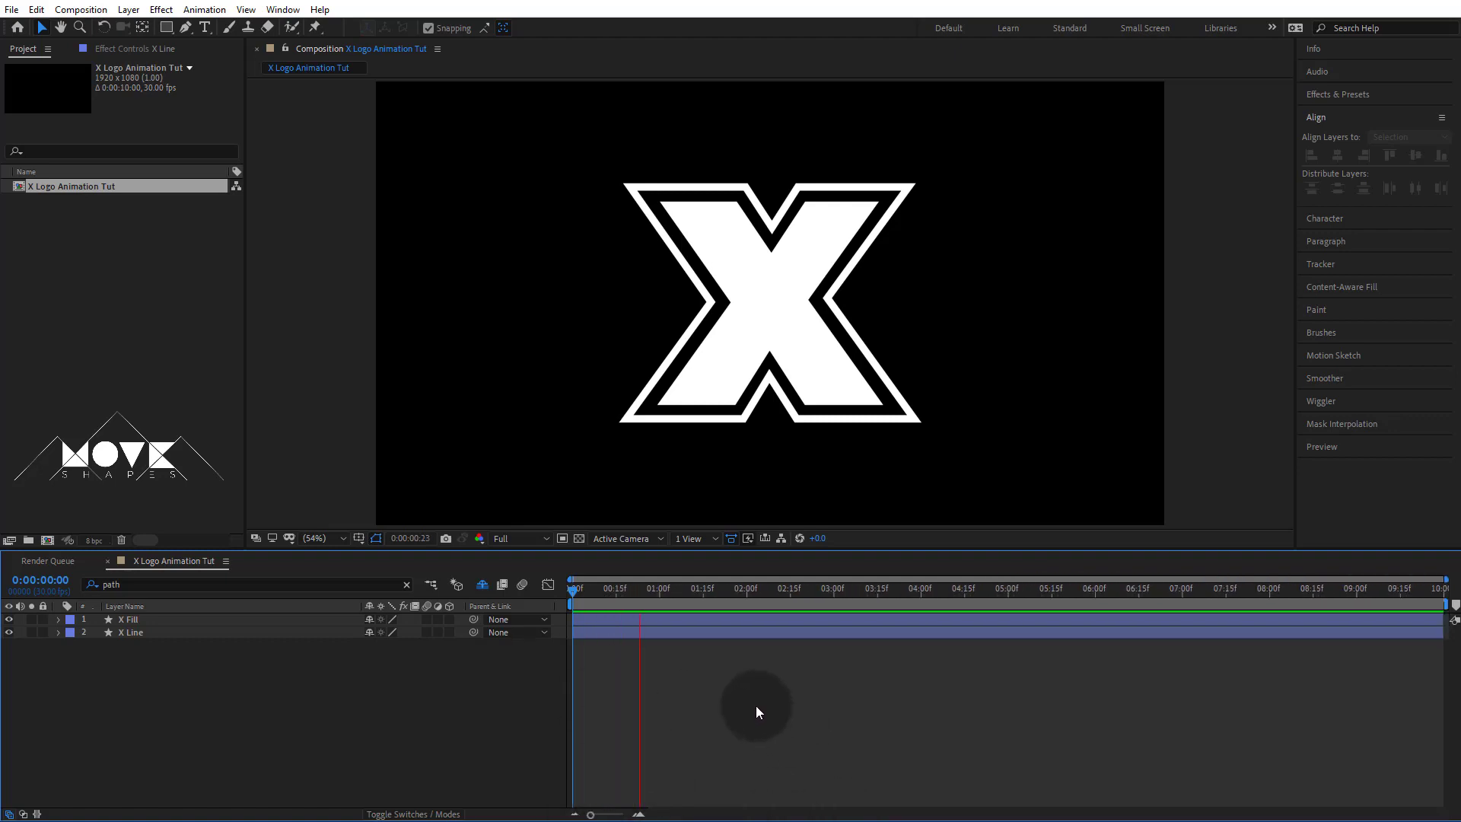
drag(641, 593, 659, 605)
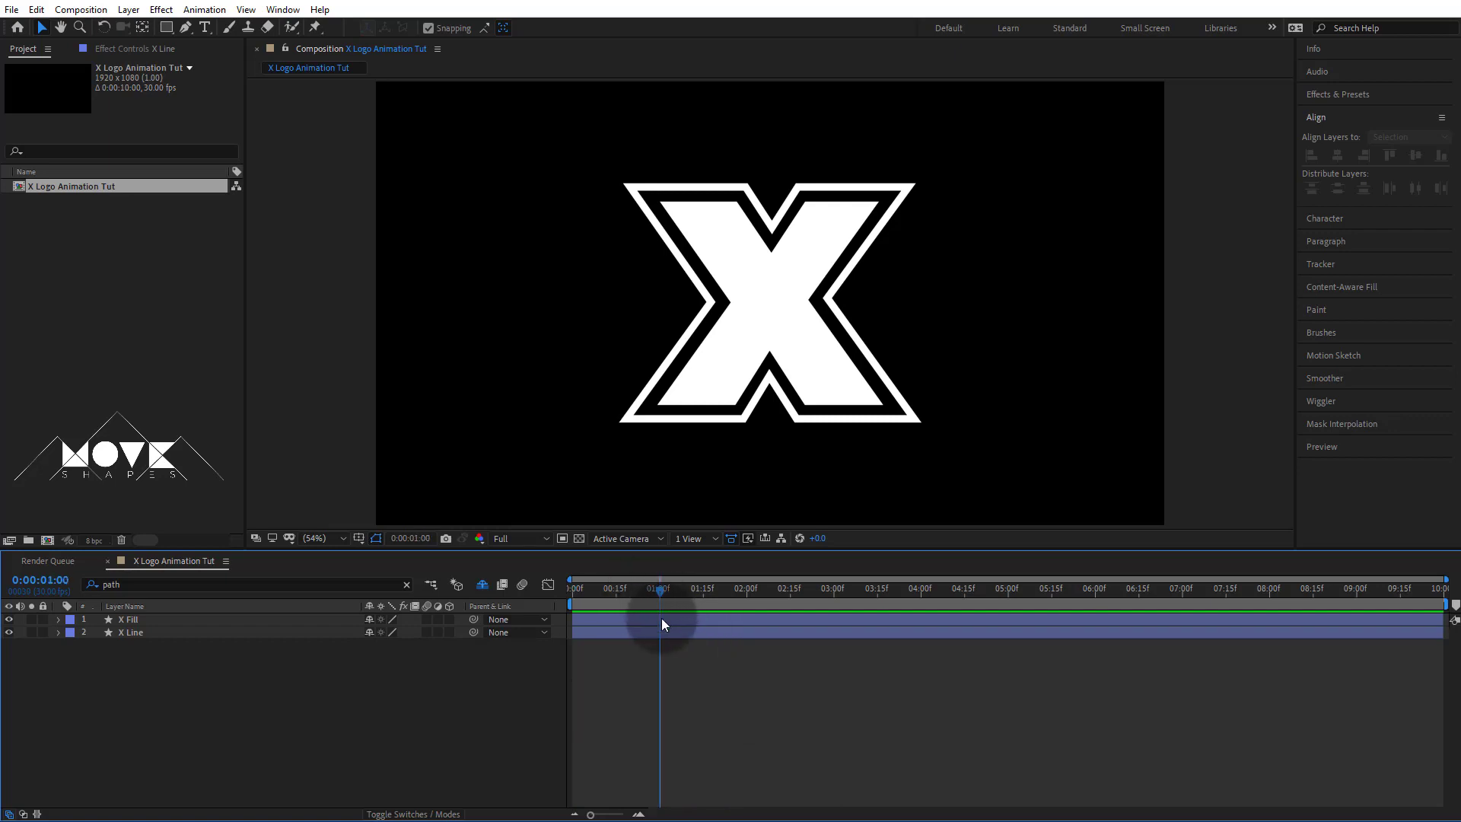
click(609, 815)
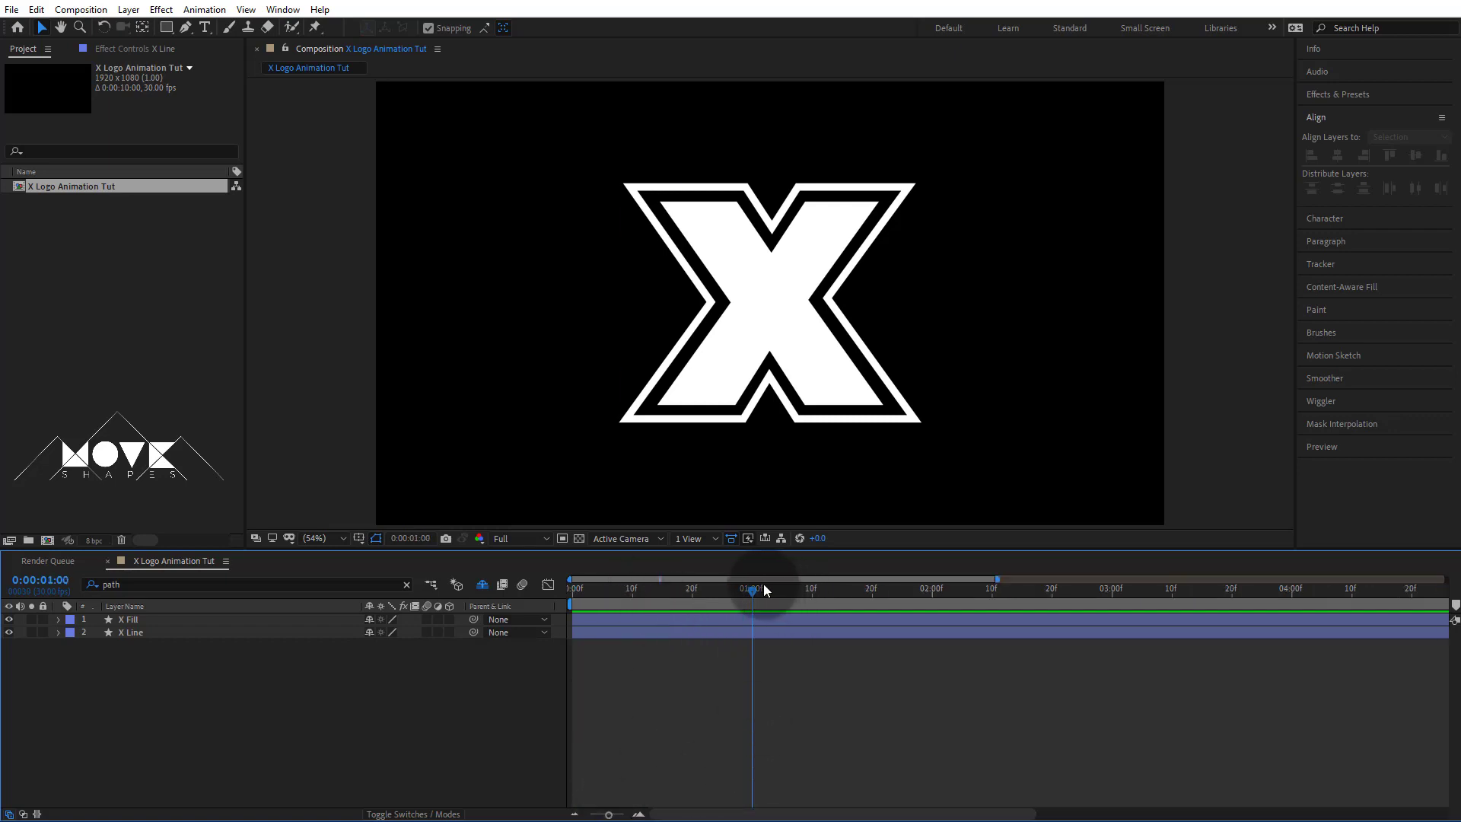
drag(752, 591, 872, 632)
click(870, 621)
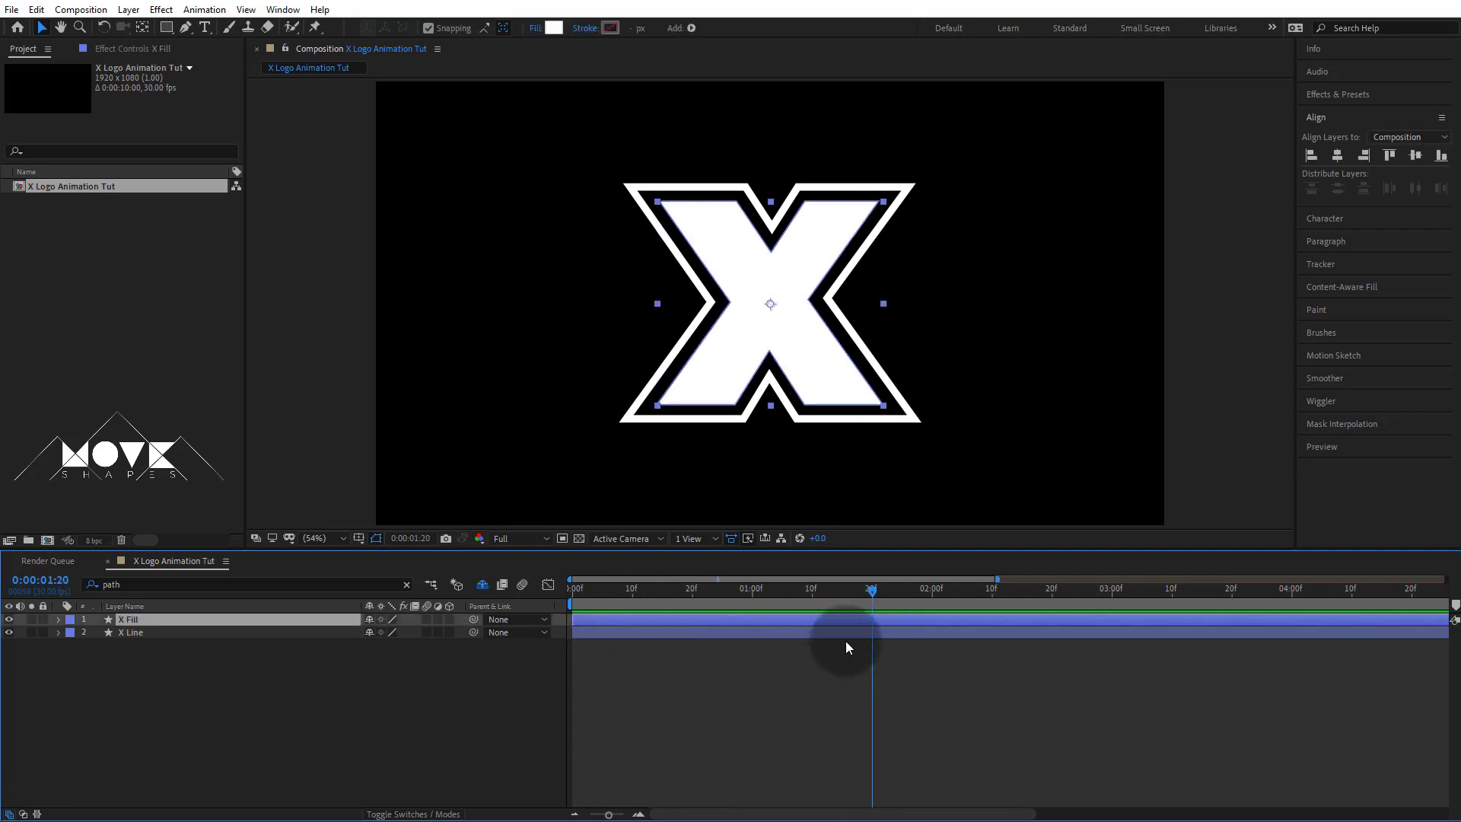
click(841, 633)
click(832, 621)
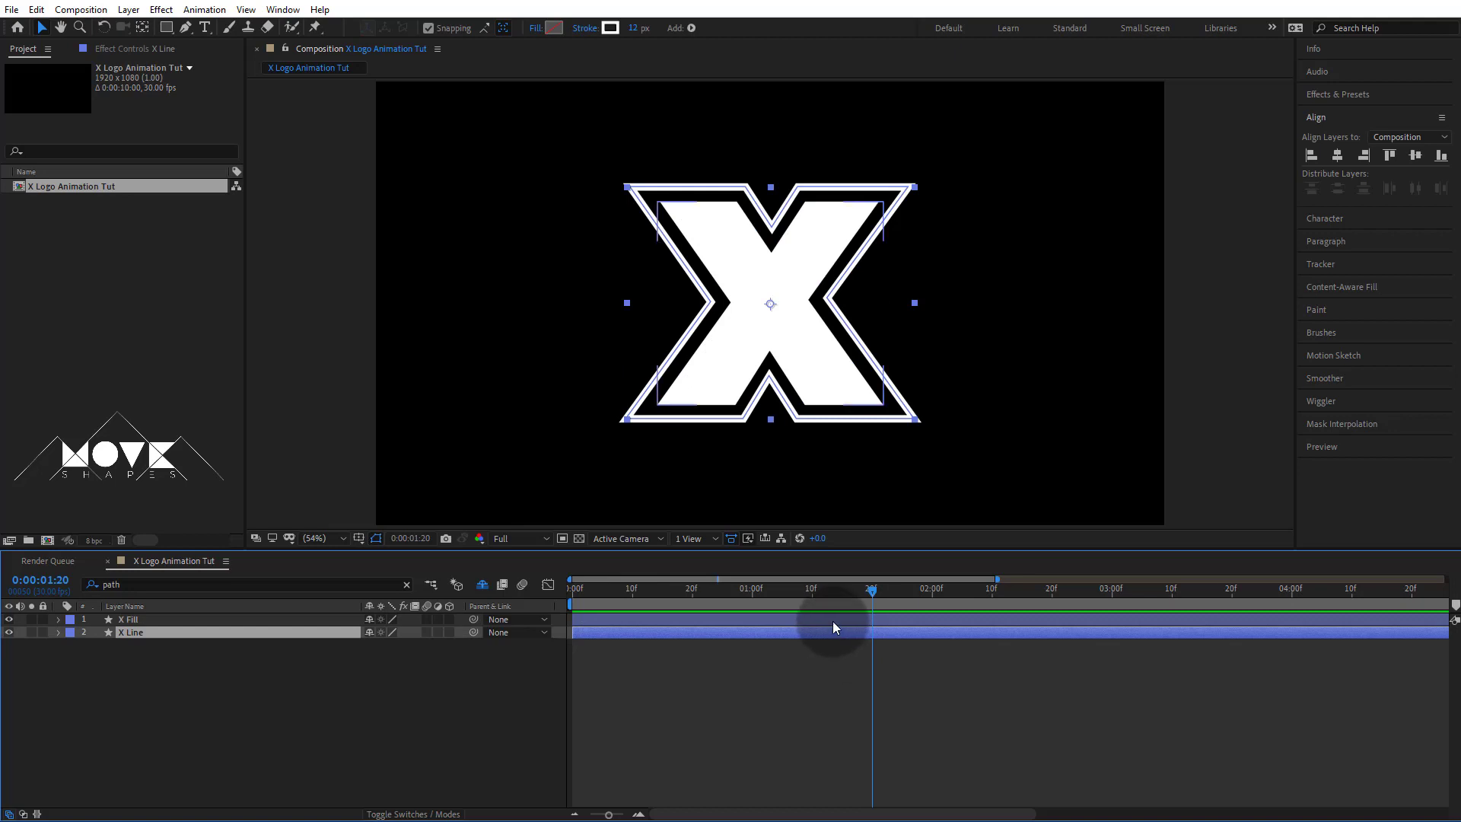
key(s)
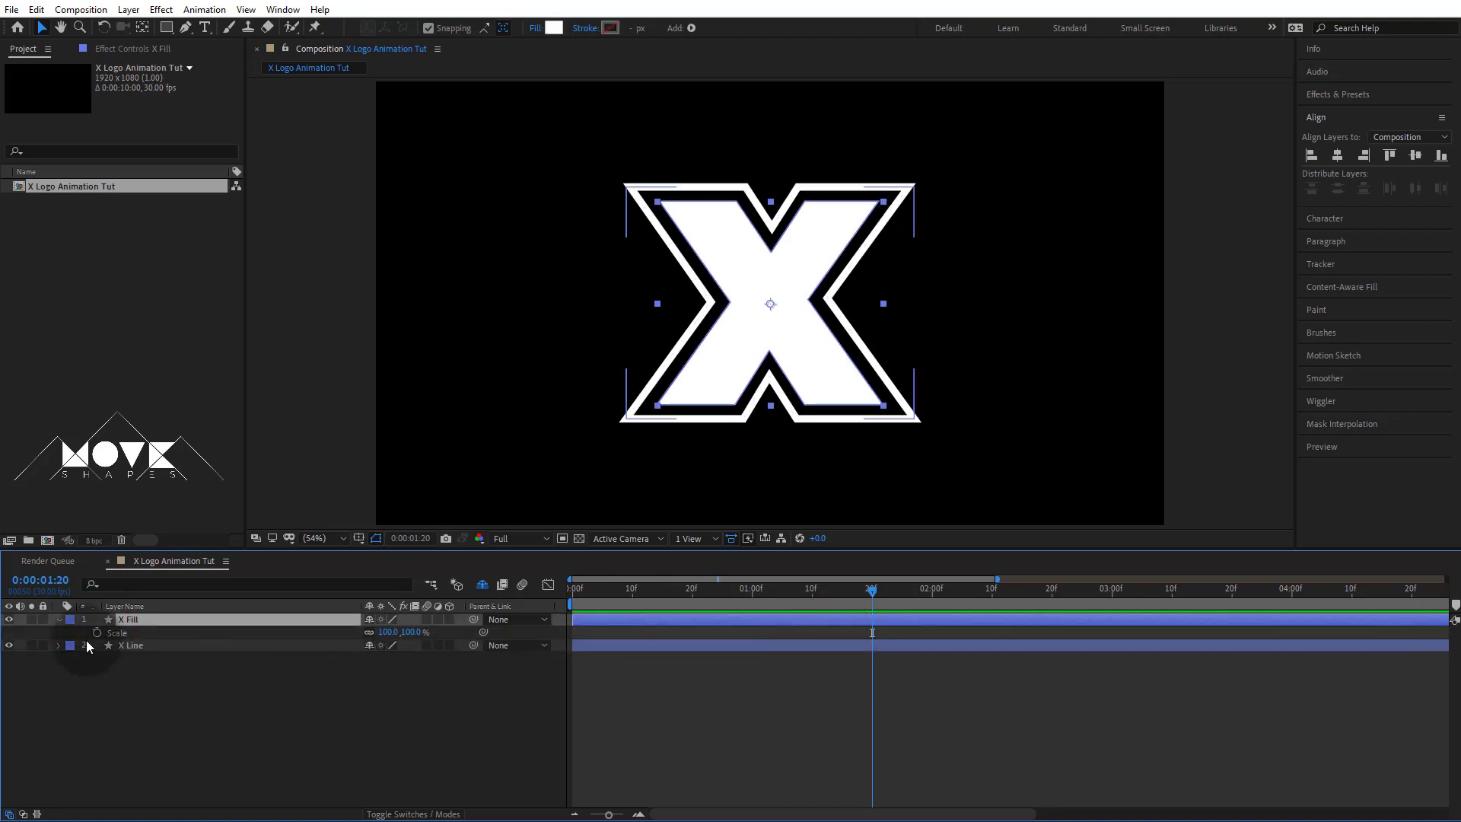
key(Home)
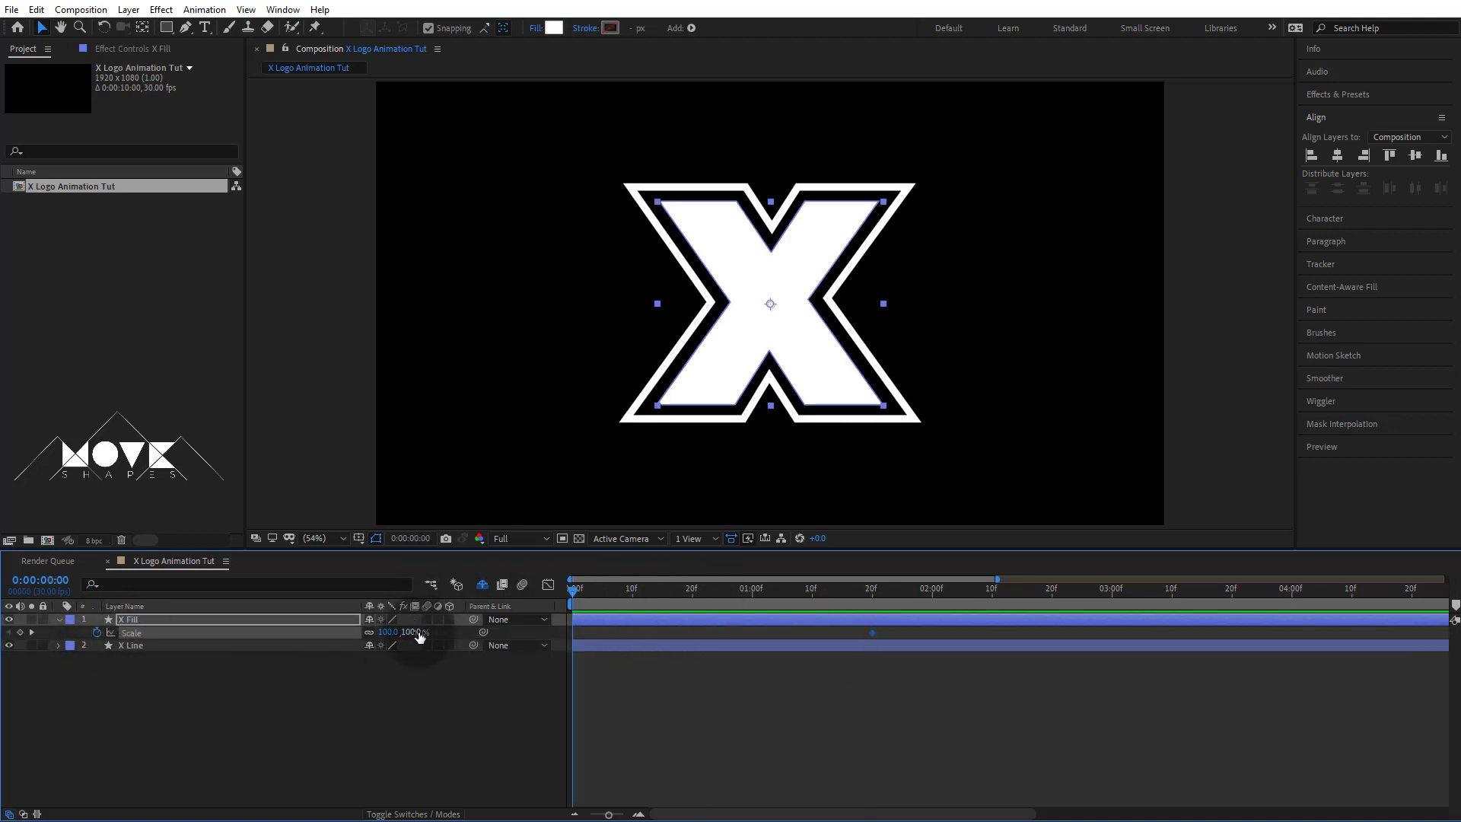
drag(418, 633, 353, 629)
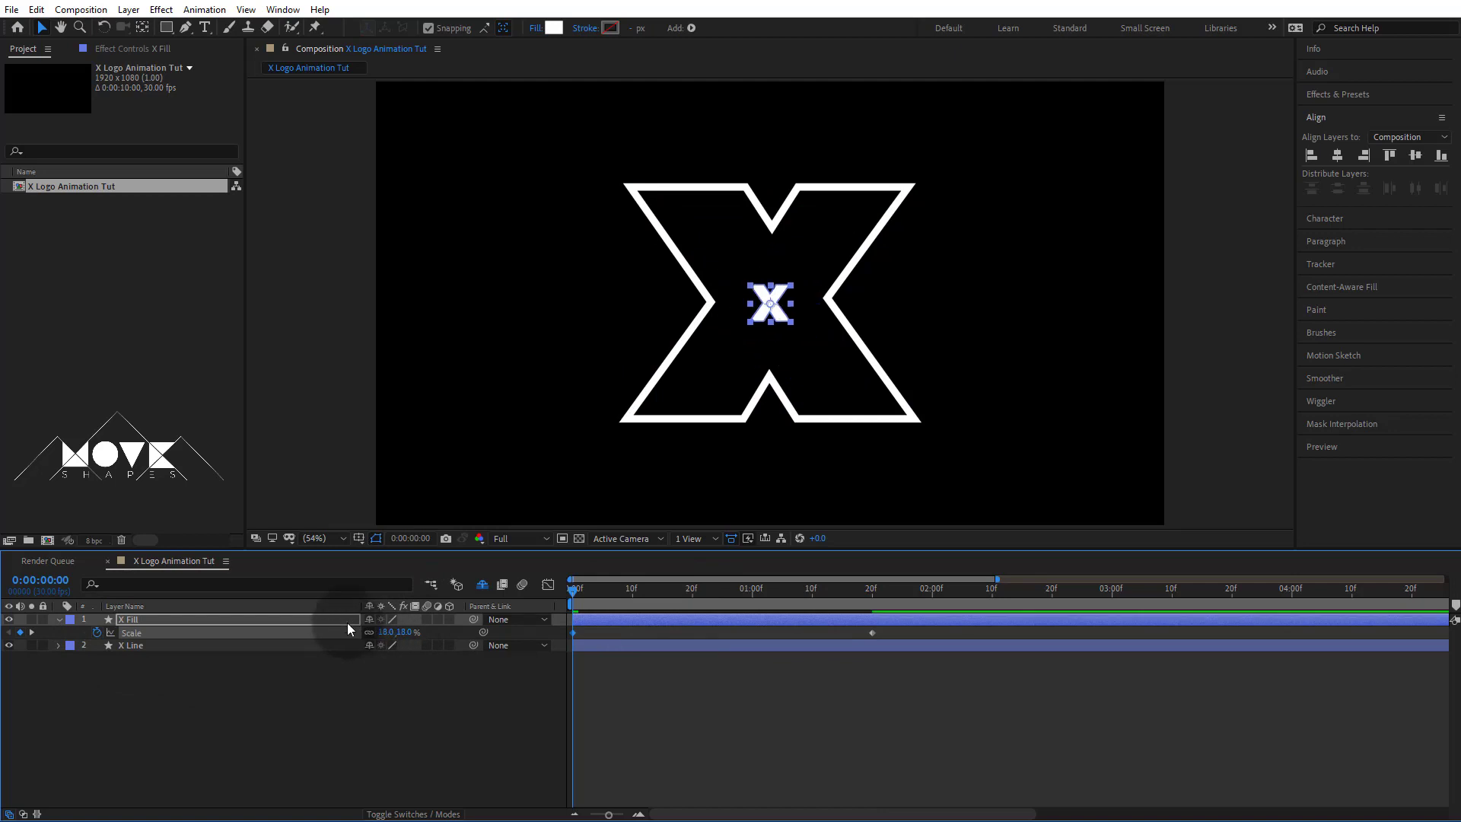
Step: Keyframe the X Line layer's scale from a much larger size at 0:00:00:00 to 150% at 0:00:01:20
click(599, 647)
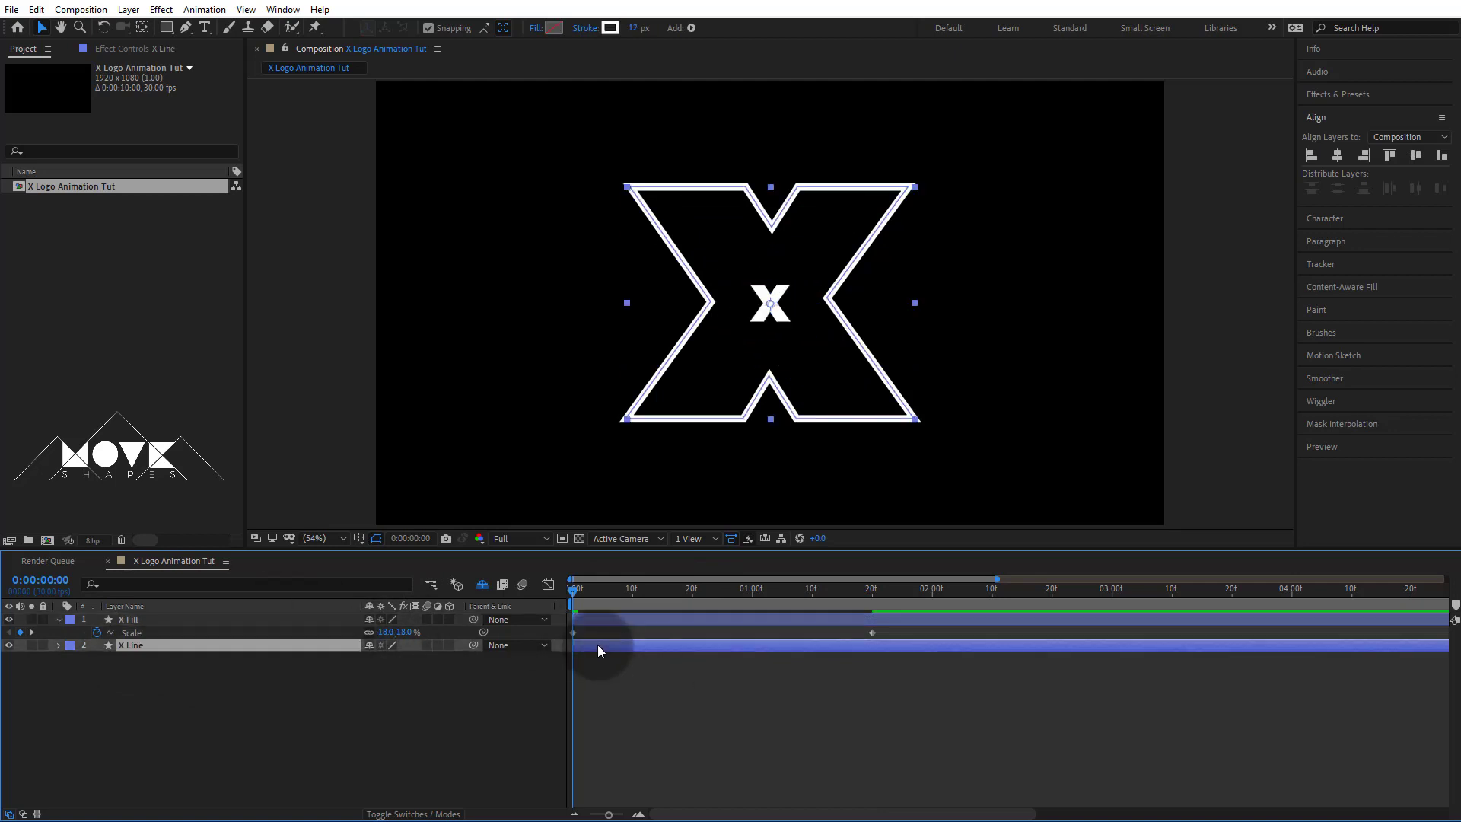
key(p)
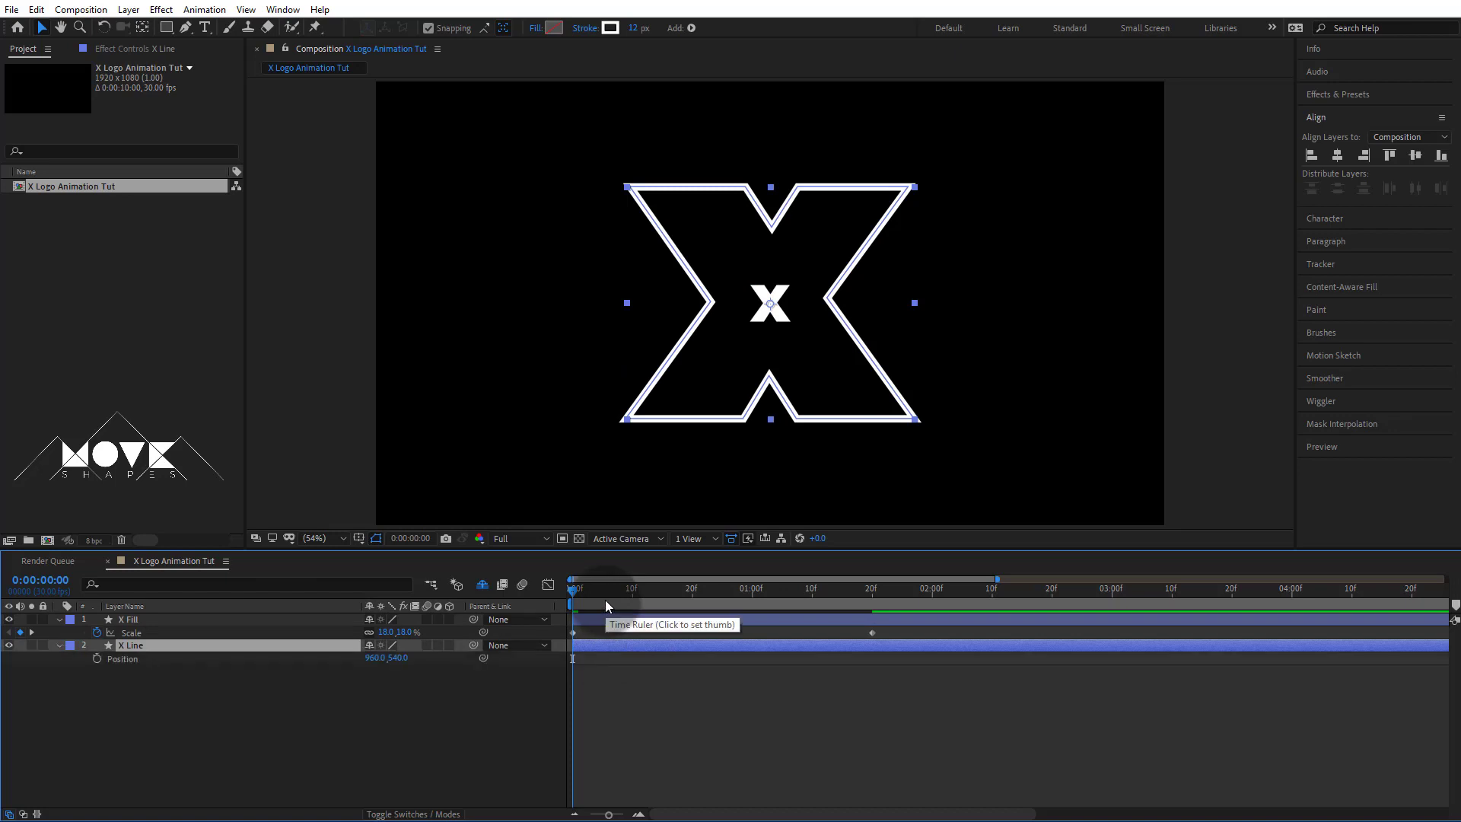
key(s)
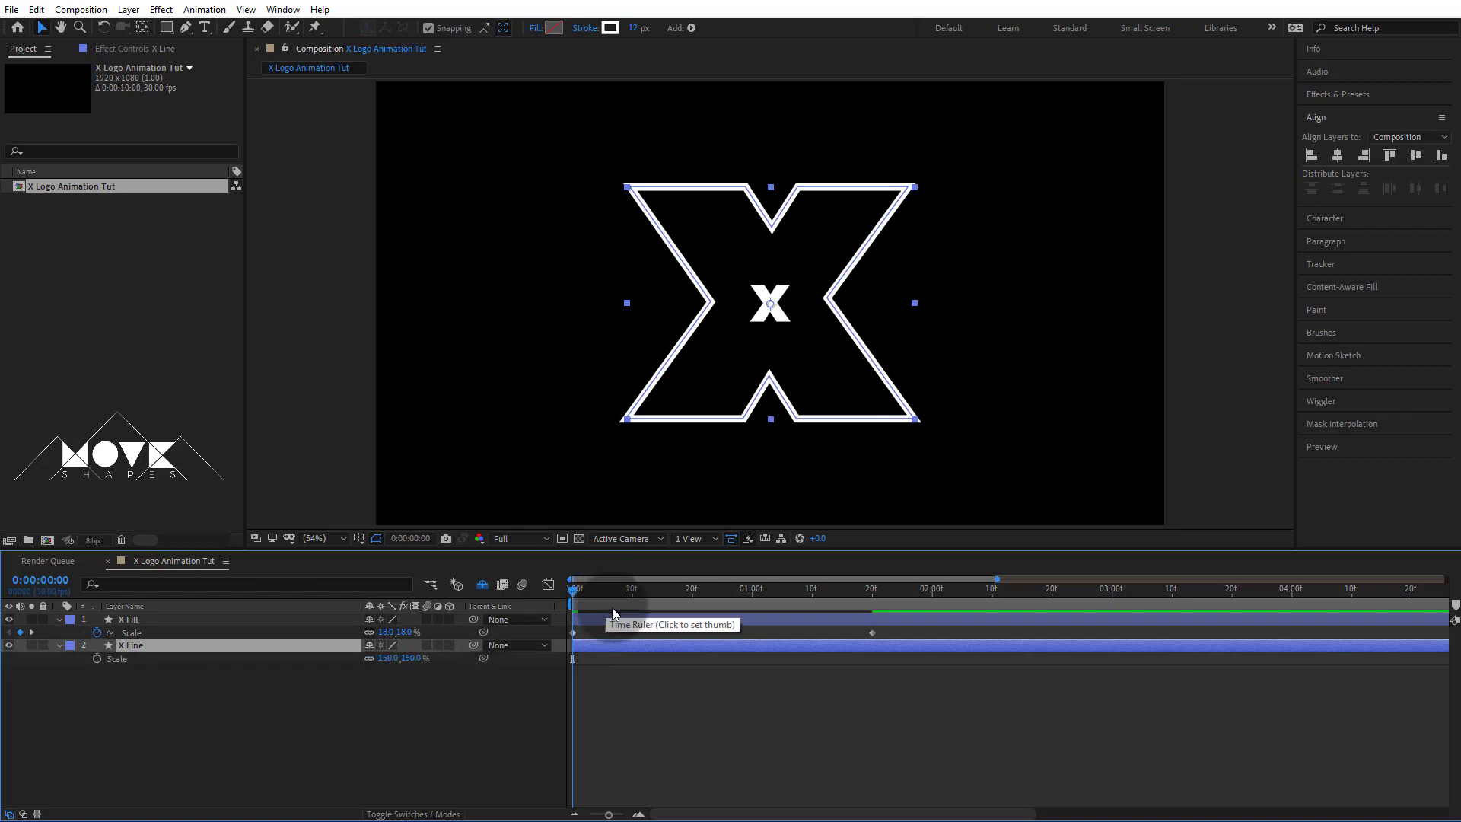
drag(788, 605, 556, 630)
click(96, 659)
drag(394, 662, 1304, 610)
click(755, 723)
Step: Add a Stroke Width keyframe to the X Line layer's Stroke 1 at 0:00:01:20
drag(587, 605, 874, 623)
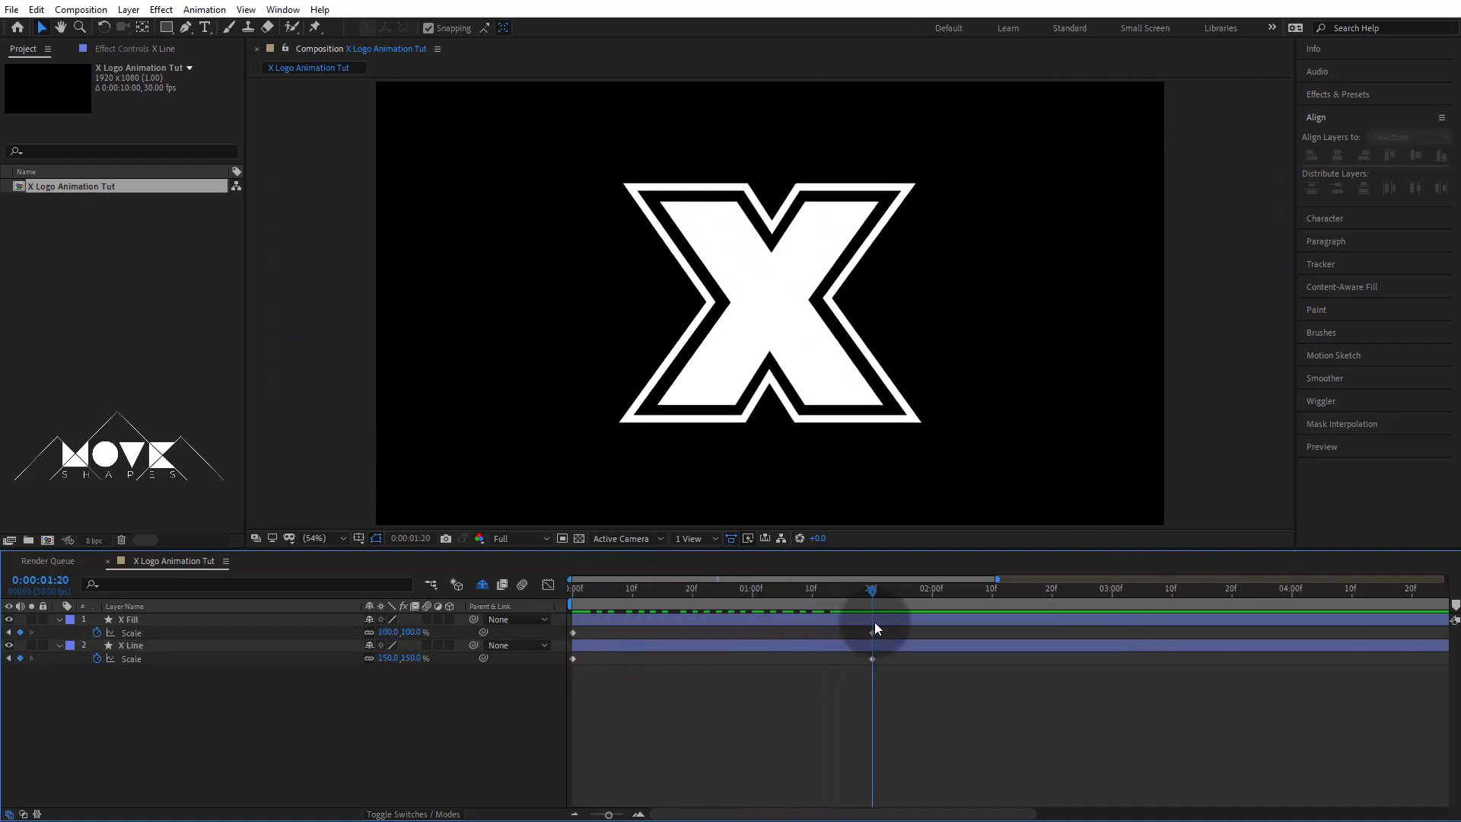
click(848, 648)
click(58, 645)
click(59, 645)
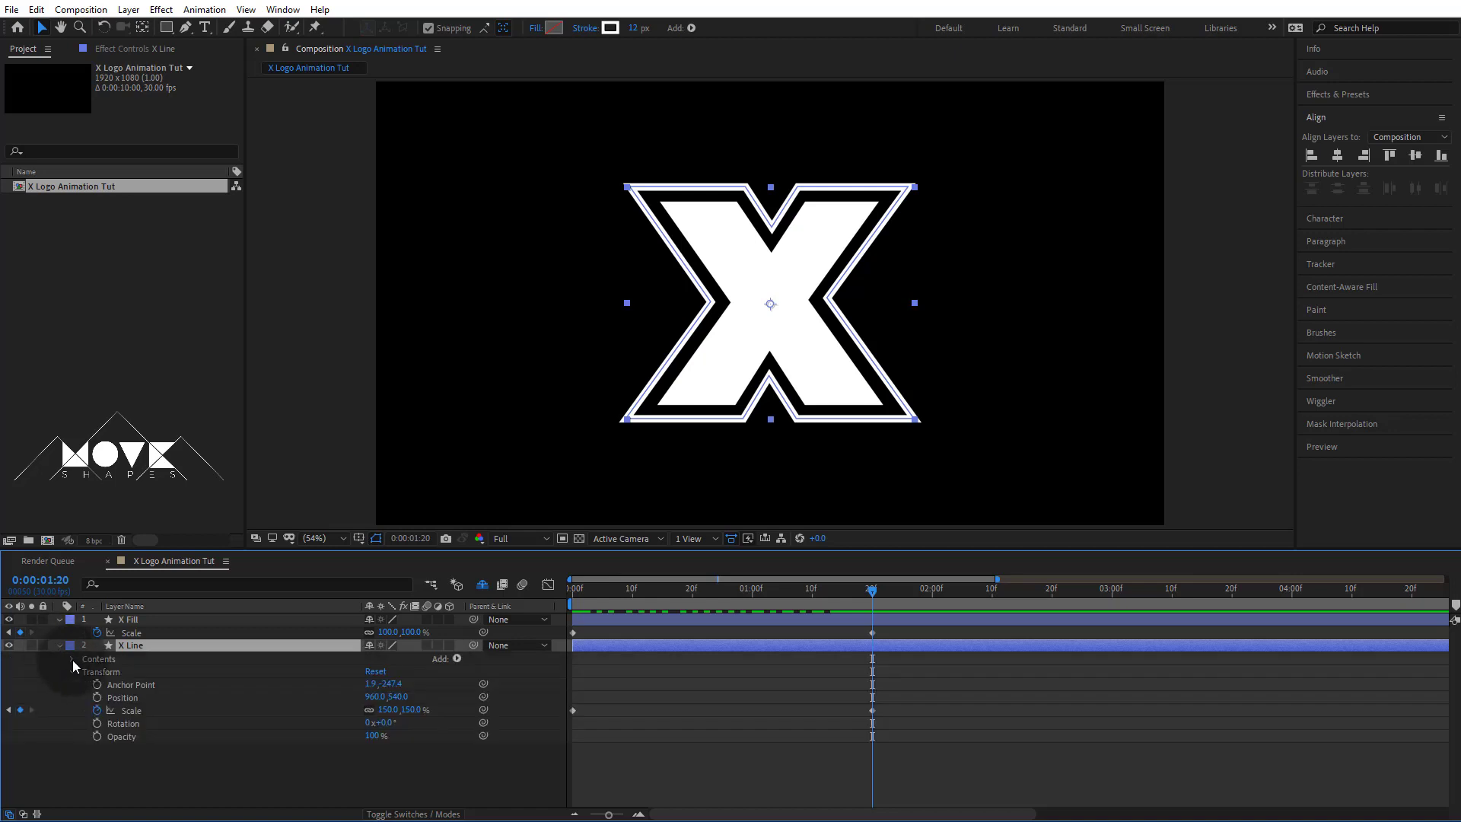
click(70, 672)
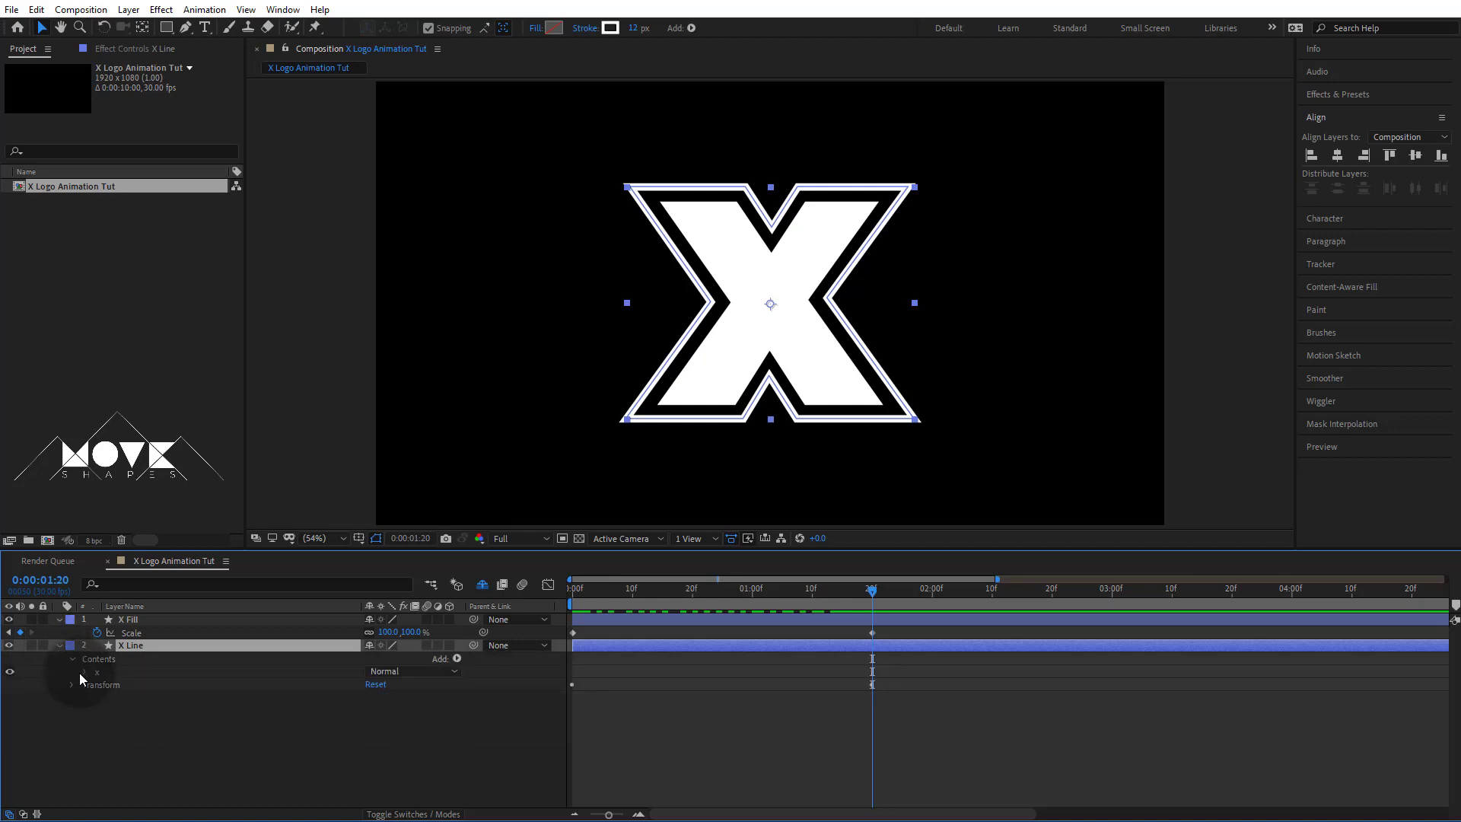
click(84, 672)
click(97, 697)
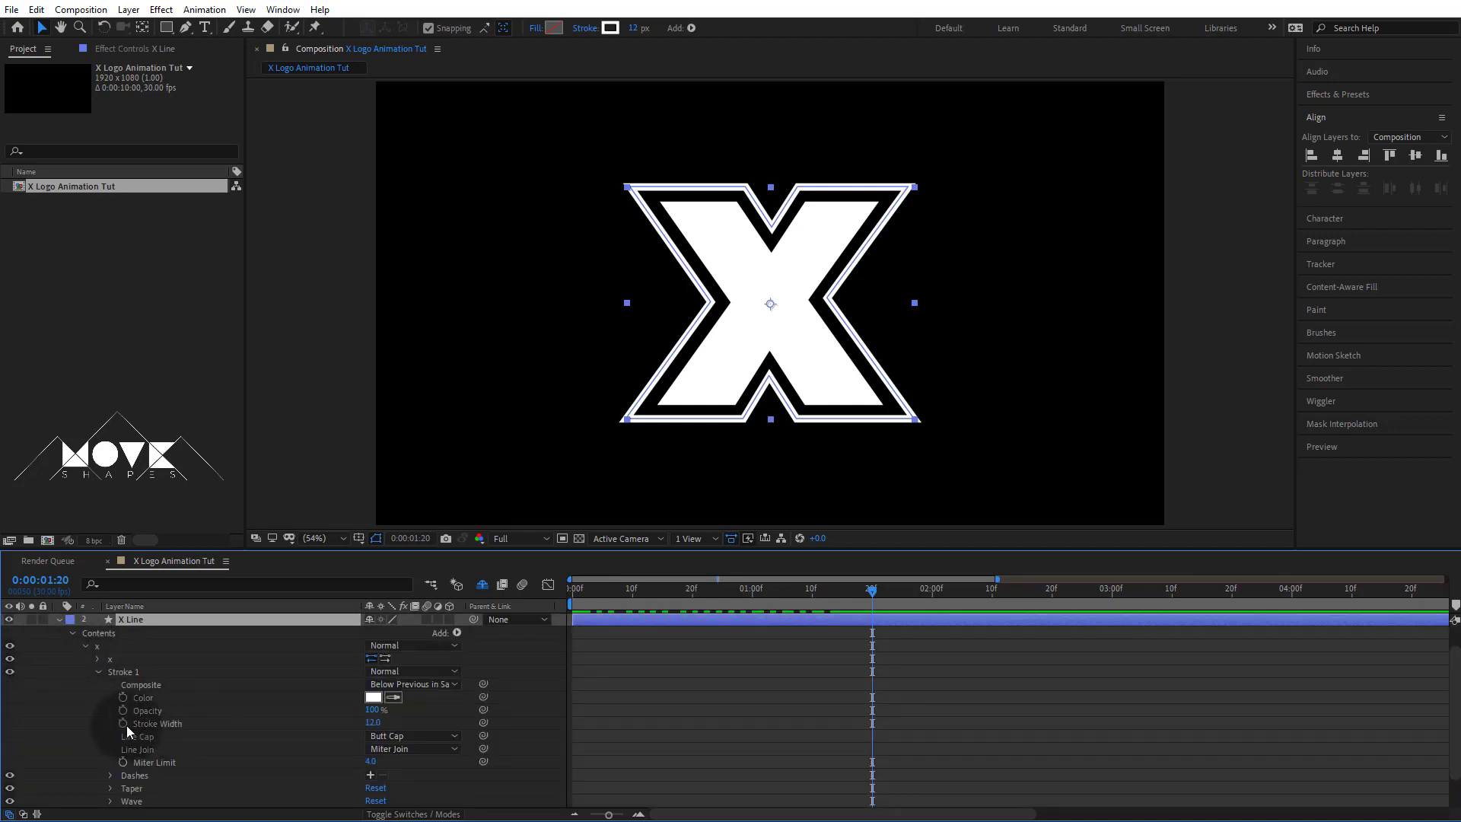
click(124, 724)
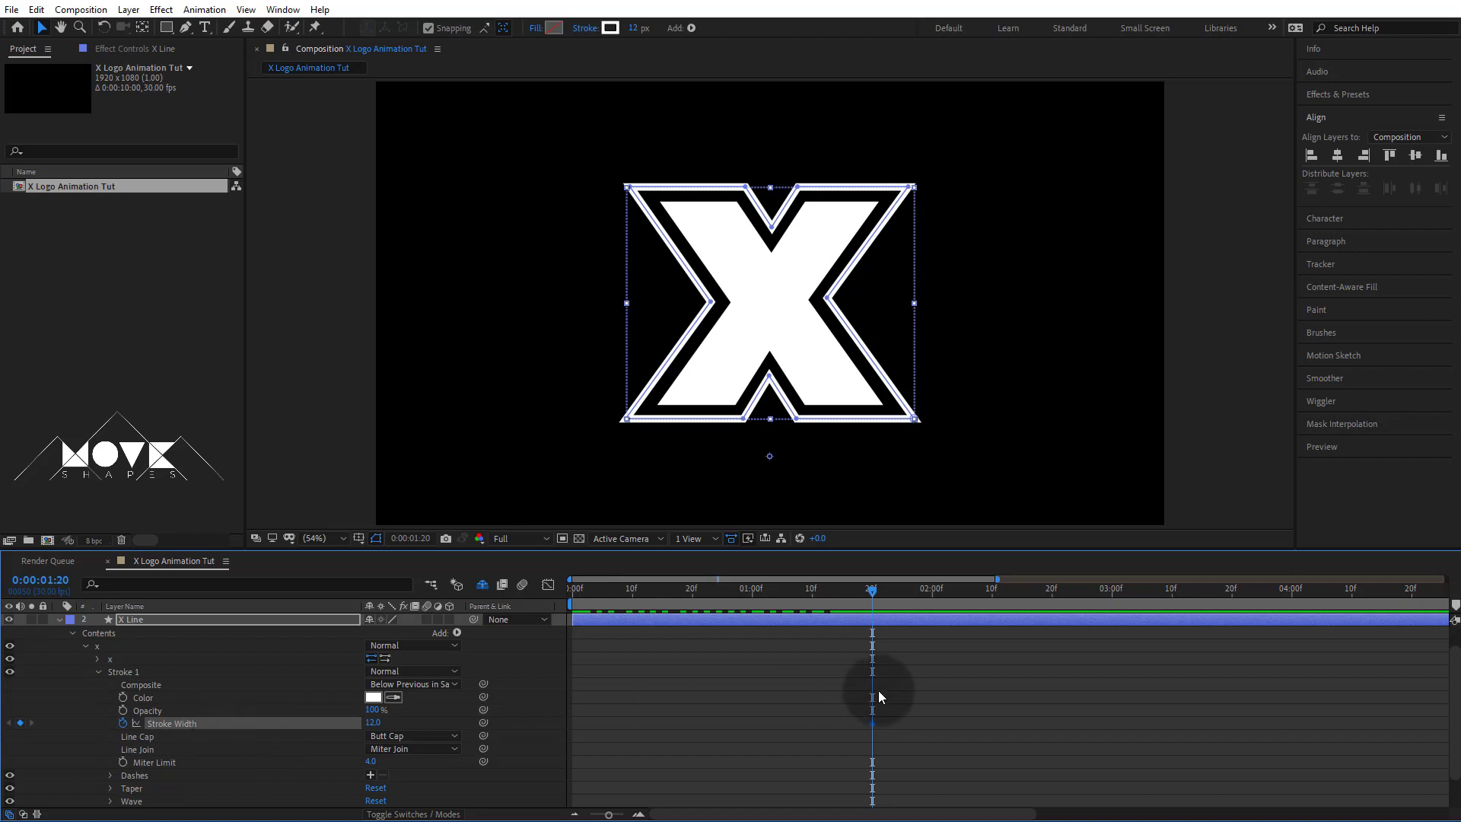
Step: Add a Stroke Width keyframe of 55 to the X Line layer and place it at 0:00:00:20
key(u)
mouse_move(872, 590)
mouse_down()
mouse_move(575, 634)
mouse_move(737, 653)
mouse_up()
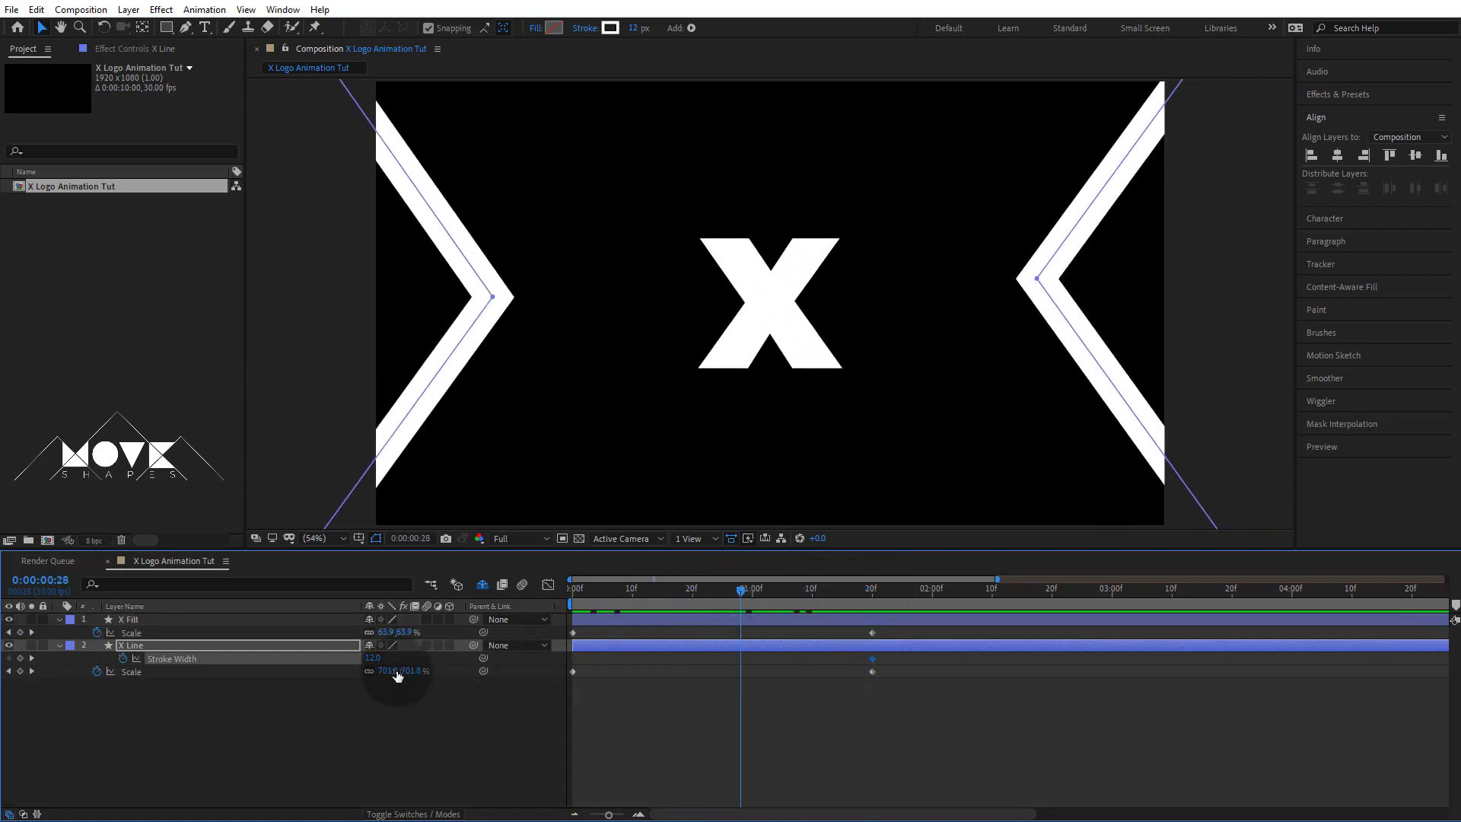
drag(373, 659, 411, 659)
click(706, 716)
drag(738, 659, 695, 659)
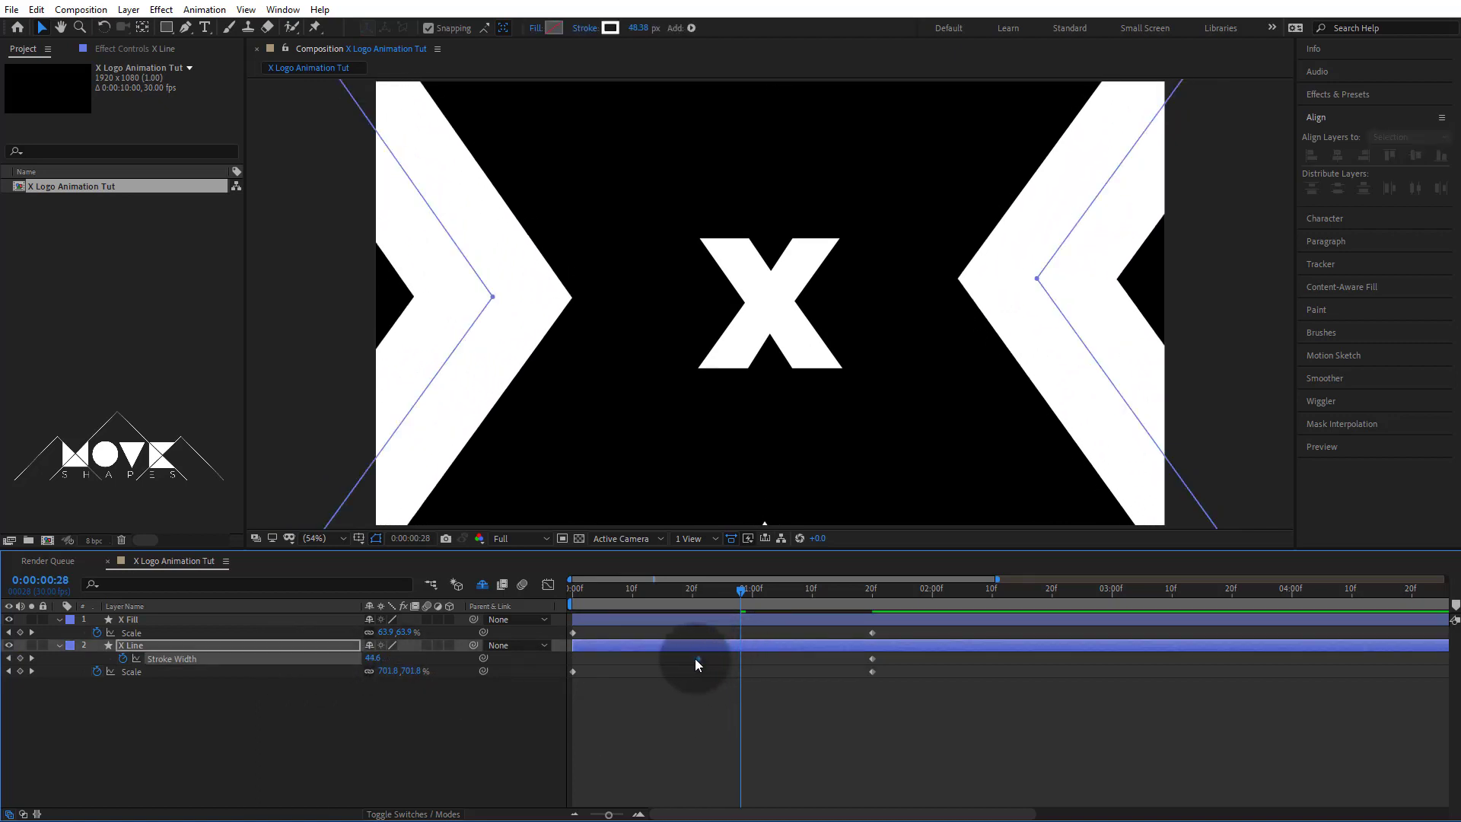
mouse_move(693, 591)
mouse_down()
mouse_move(620, 601)
mouse_move(871, 635)
mouse_up()
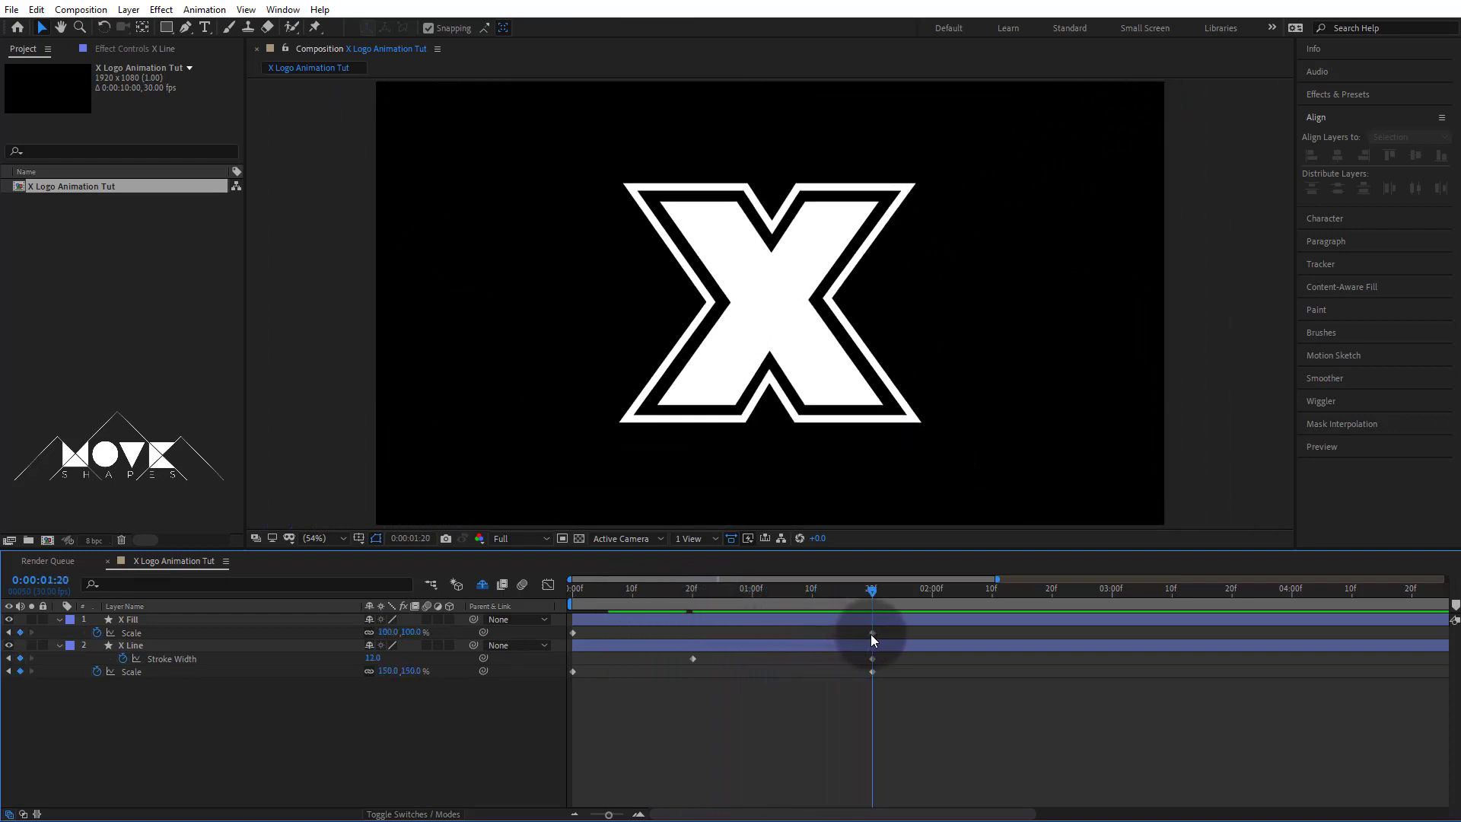
Step: Apply Easy Ease to all Scale and Stroke Width keyframes of the X Fill and X Line layers
drag(700, 610, 582, 674)
right_click(573, 672)
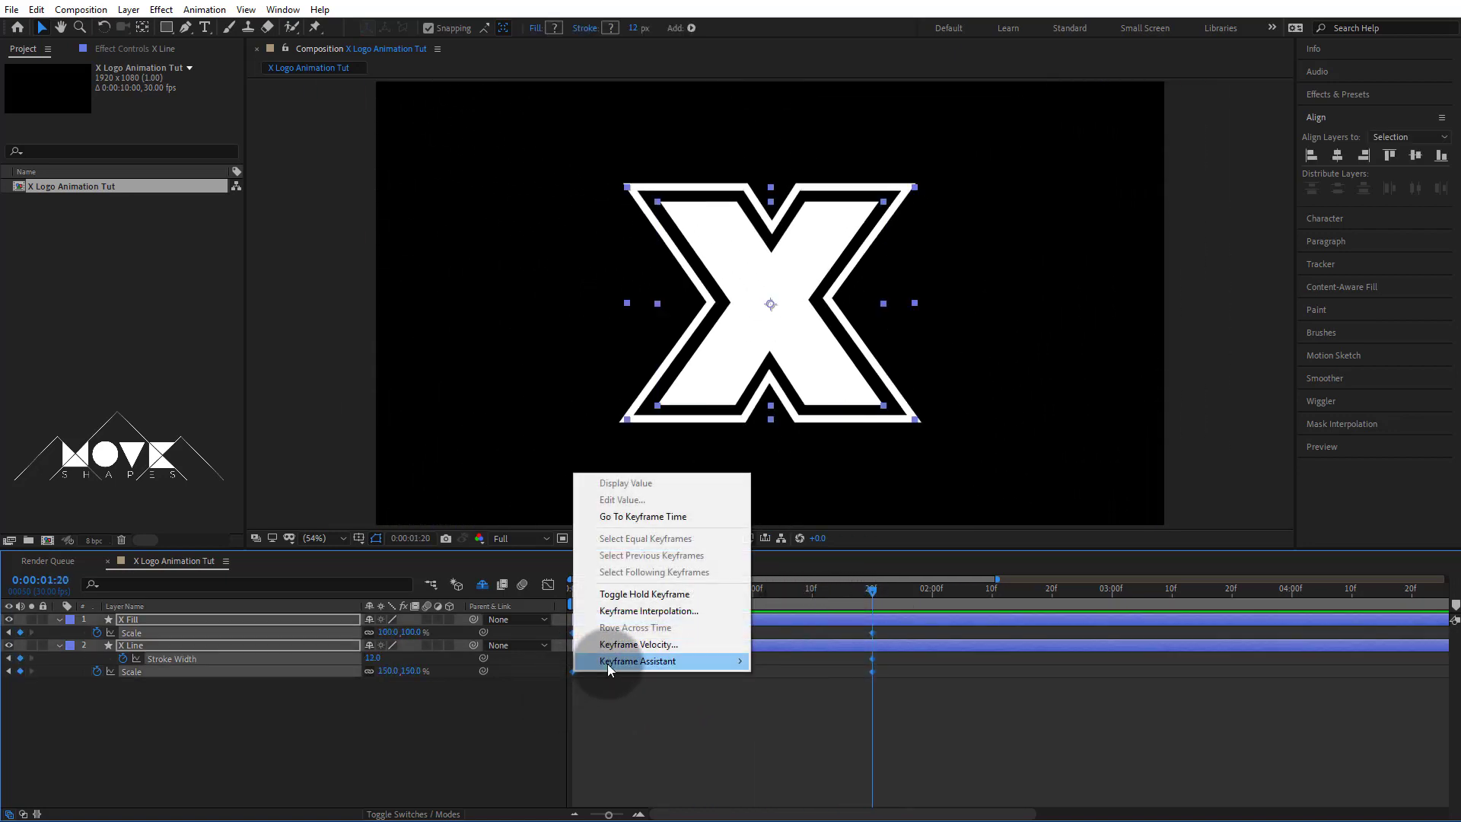
mouse_move(669, 750)
click(845, 709)
click(750, 710)
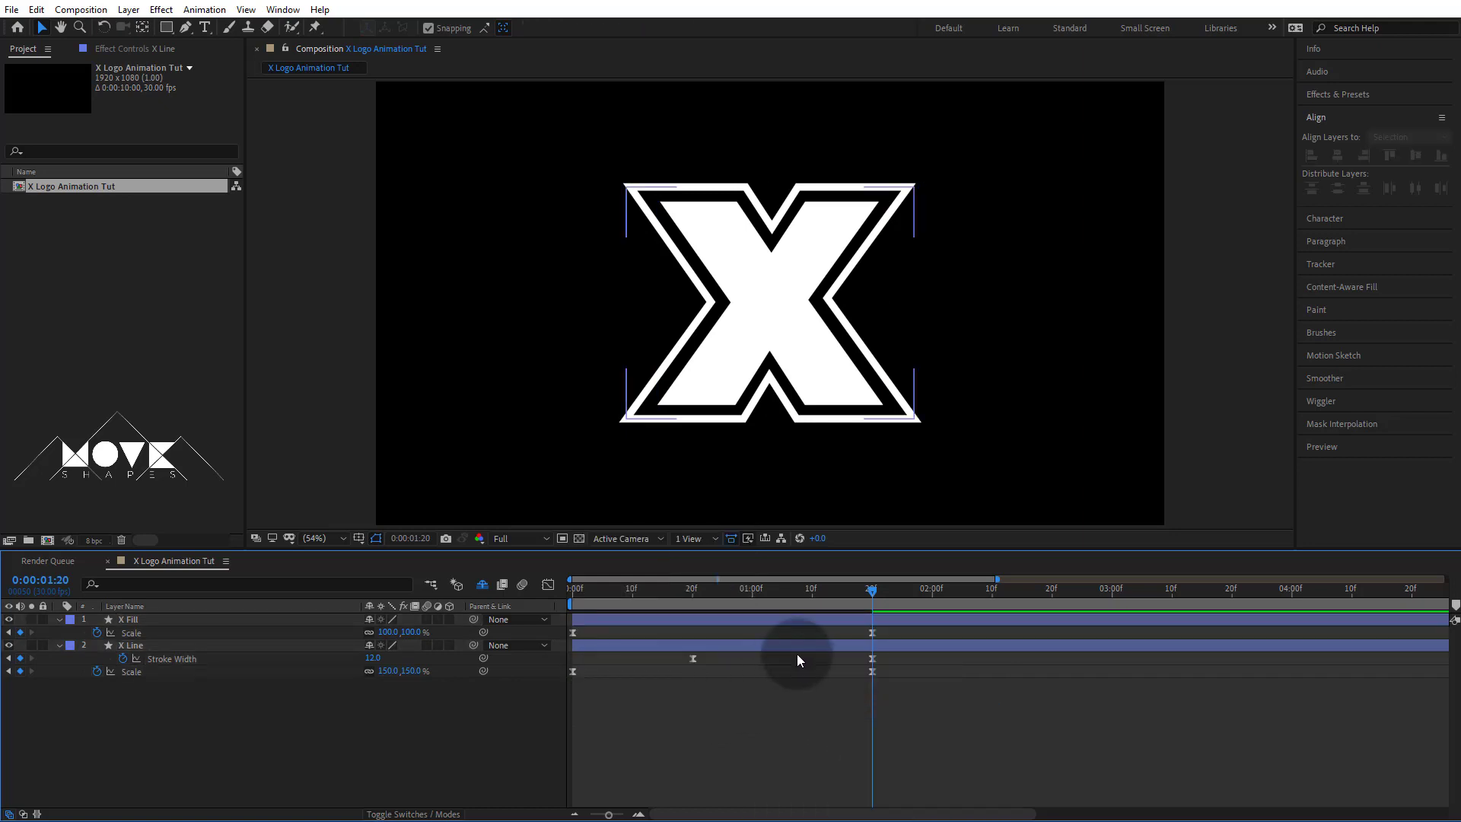
Step: Steepen the X Fill layer's Scale speed curve into a central peak, with about 54% influence at the end keyframe and a matching start
drag(838, 590, 774, 617)
drag(886, 636, 556, 641)
click(547, 585)
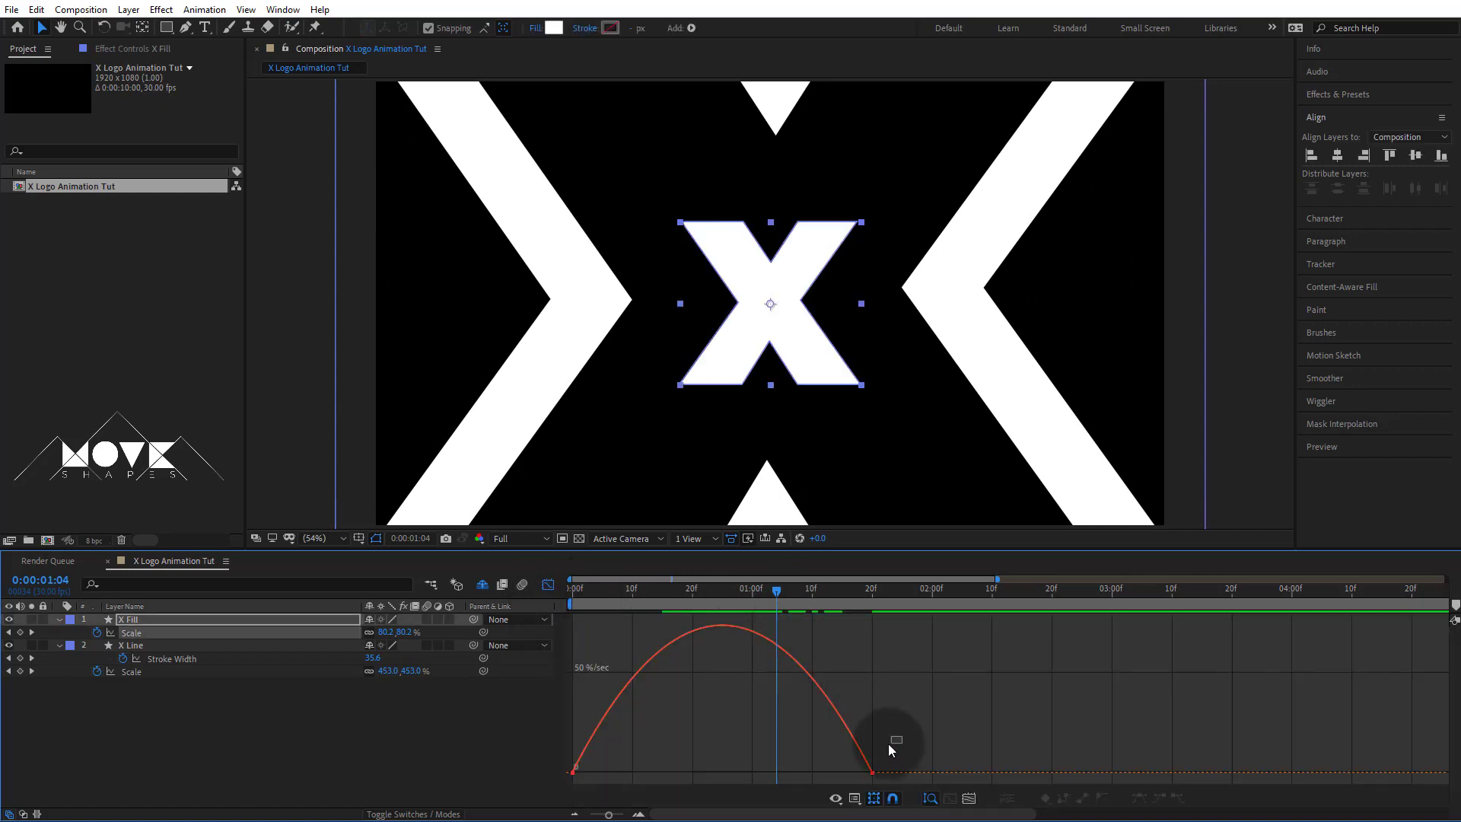
drag(889, 748, 791, 772)
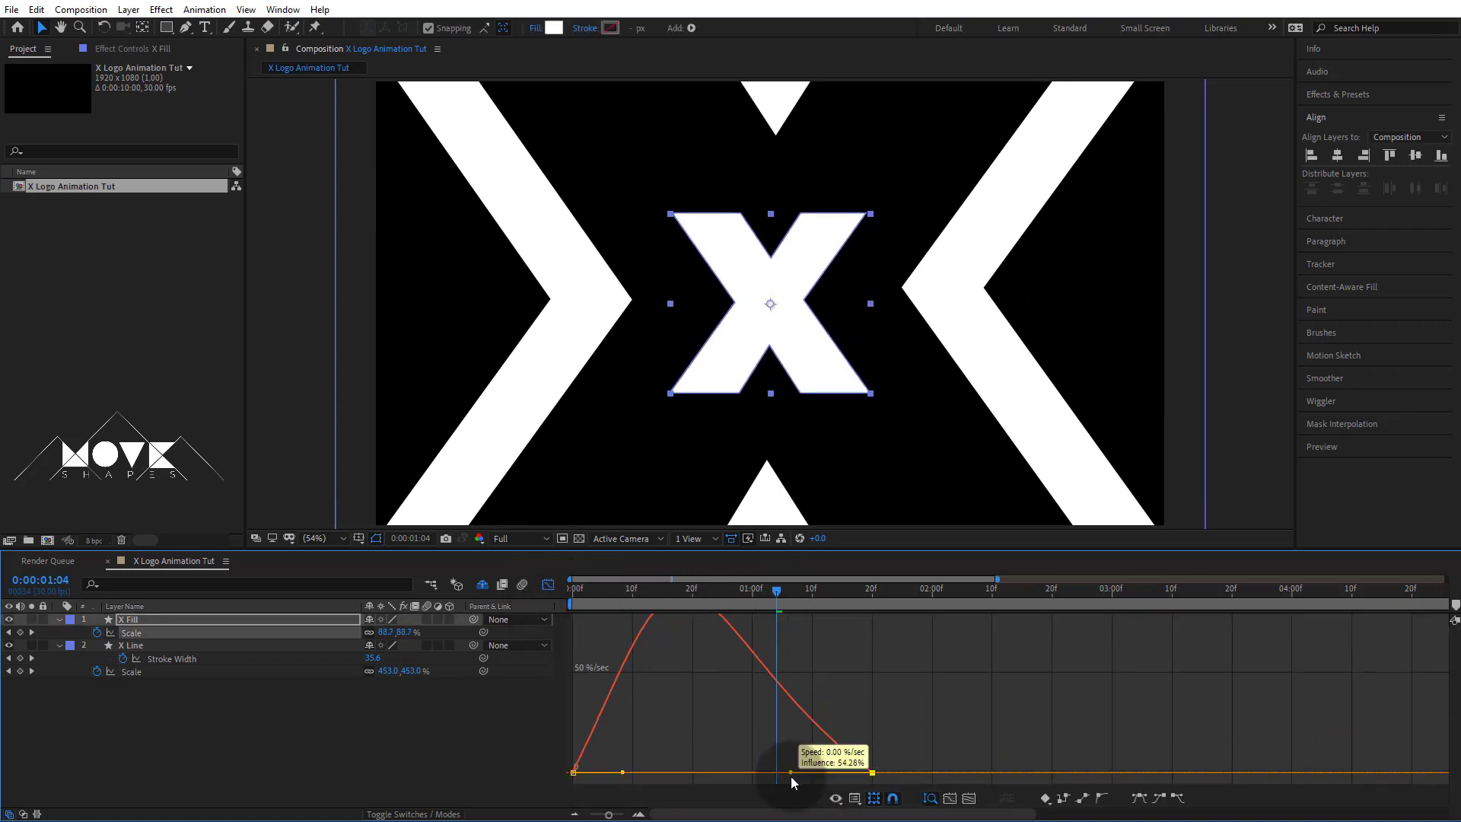
drag(625, 773, 655, 771)
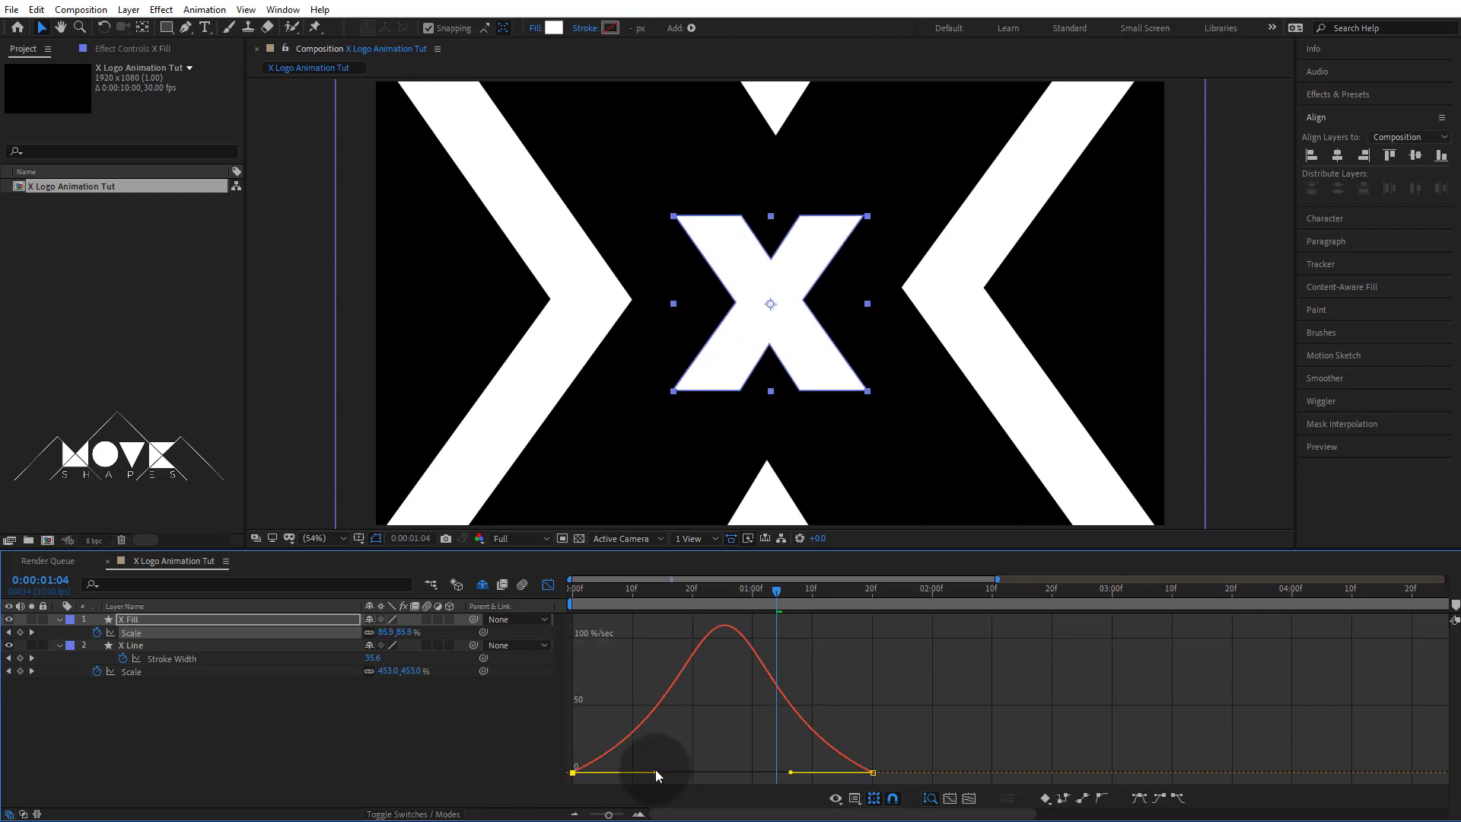
click(548, 585)
click(714, 688)
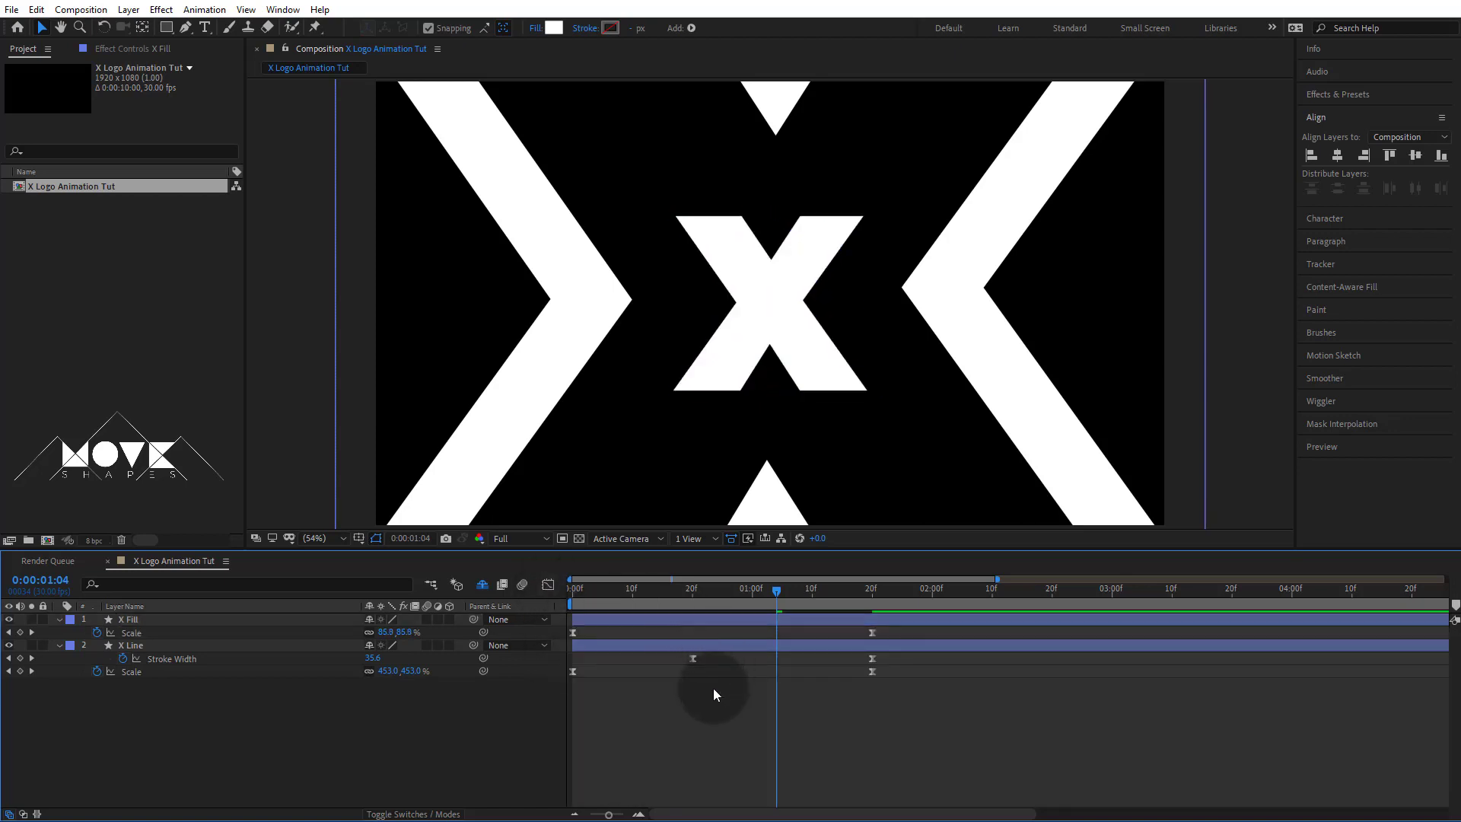
Step: Reshape the X Line layer's Scale speed graph with a longer ease into the 0:00:01:20 keyframe
drag(883, 670, 556, 683)
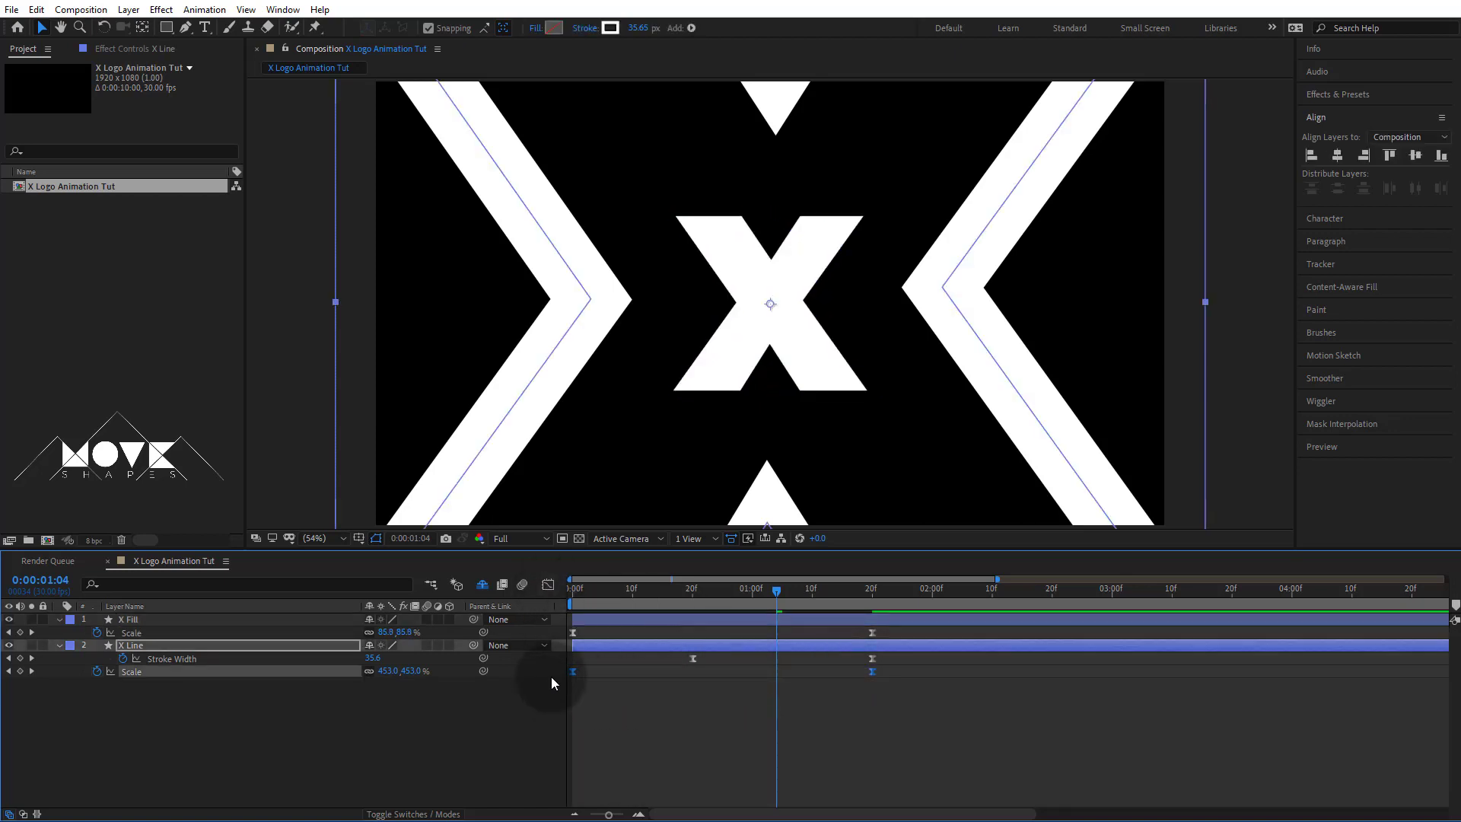
click(547, 586)
drag(919, 662, 724, 636)
key(shift+F3)
click(941, 702)
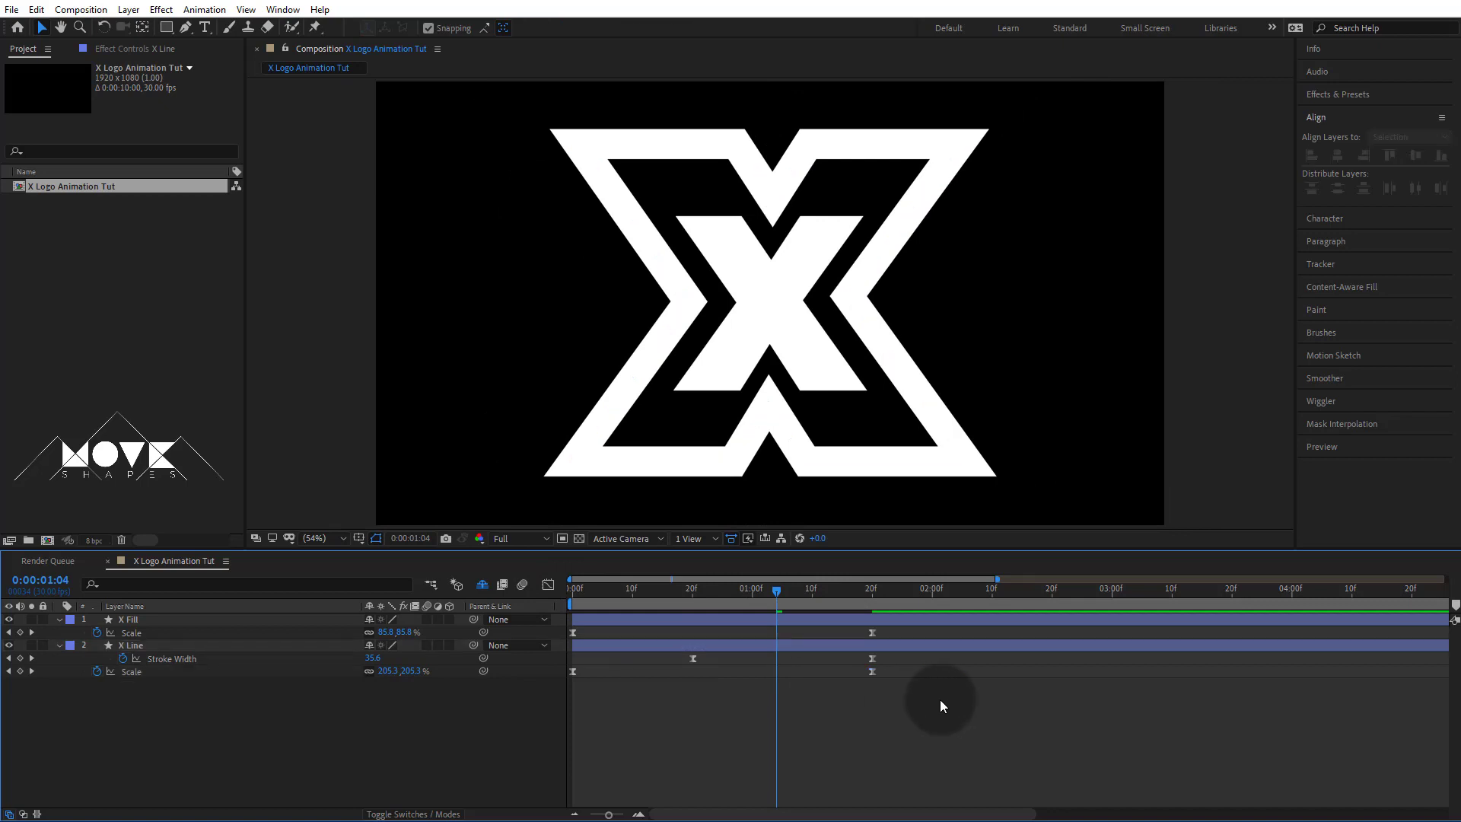
Step: Preview the animation and raise the X Line layer's Scale keyframe at 0:00:00:00 to 1827%
key(space)
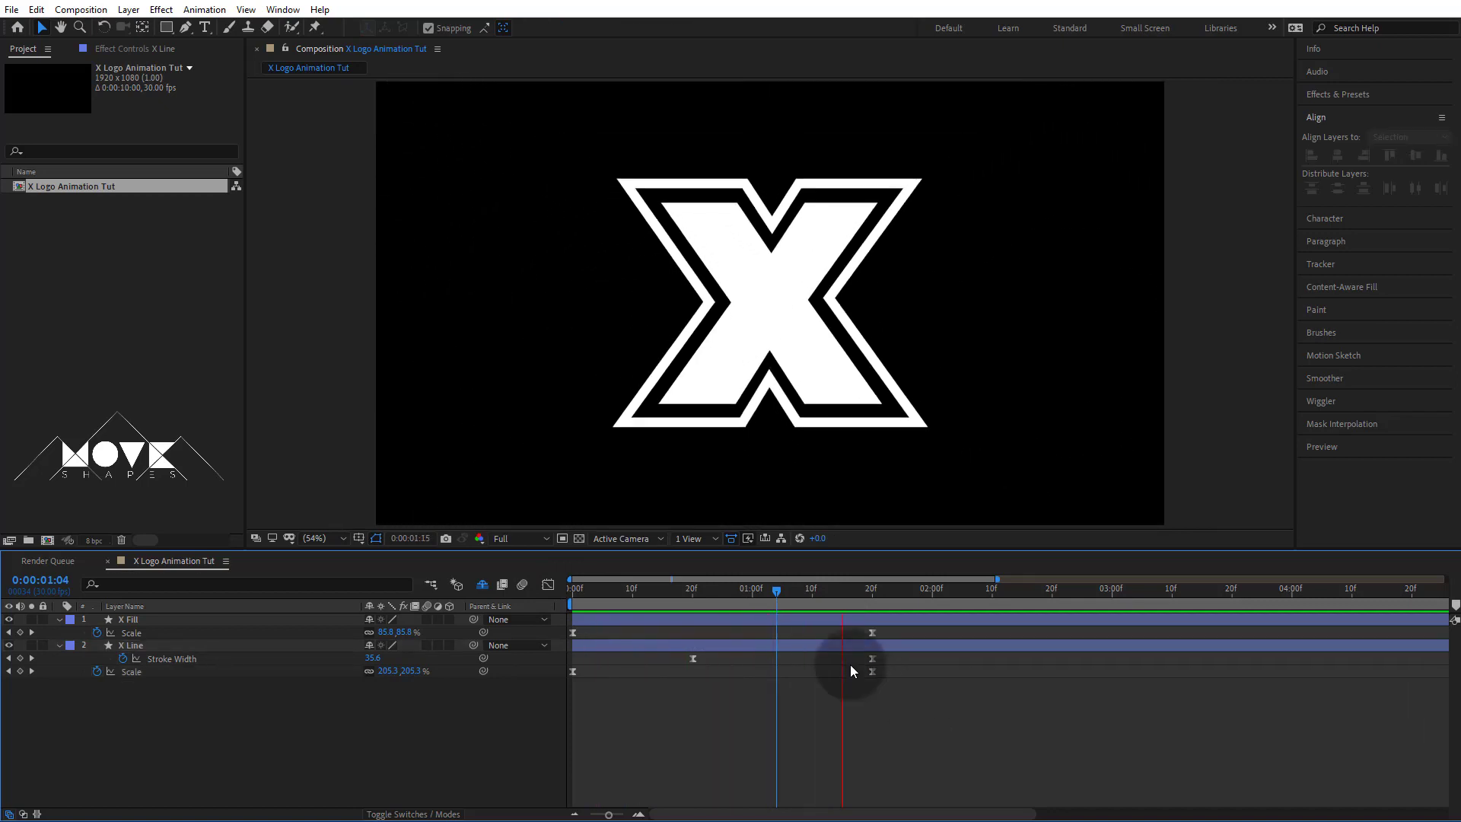
key(space)
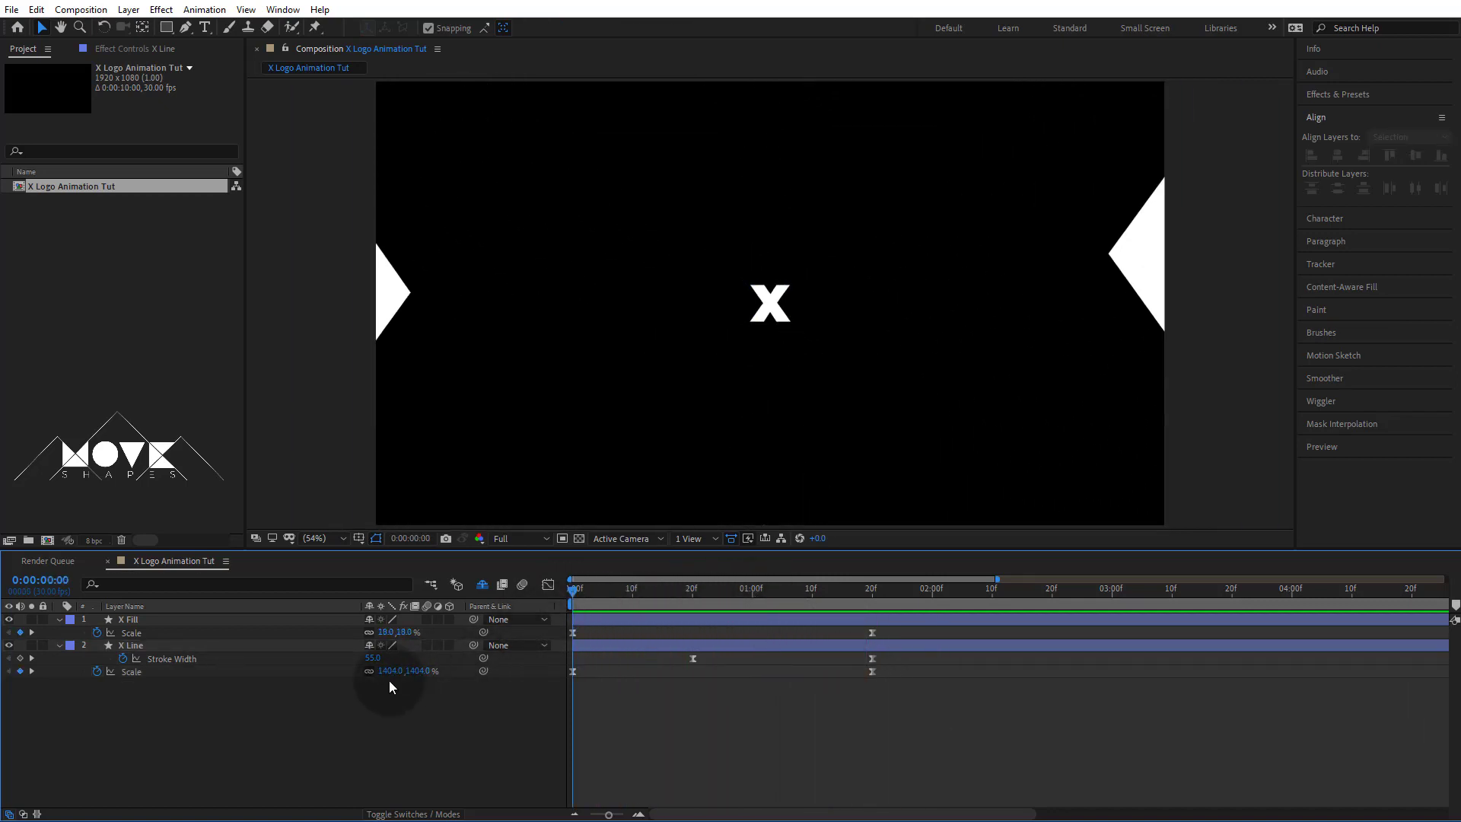
drag(416, 677, 757, 675)
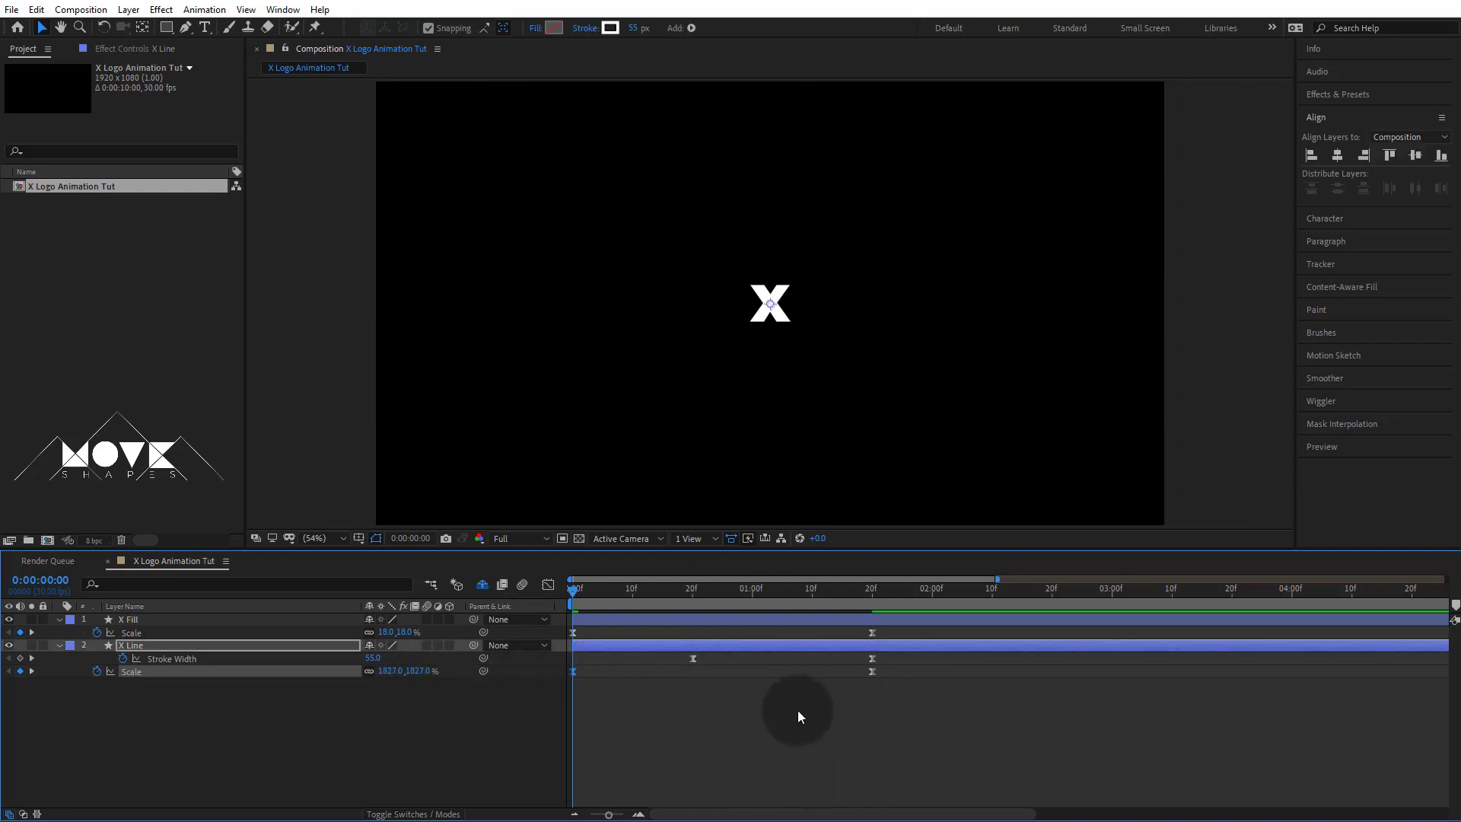
click(861, 736)
key(space)
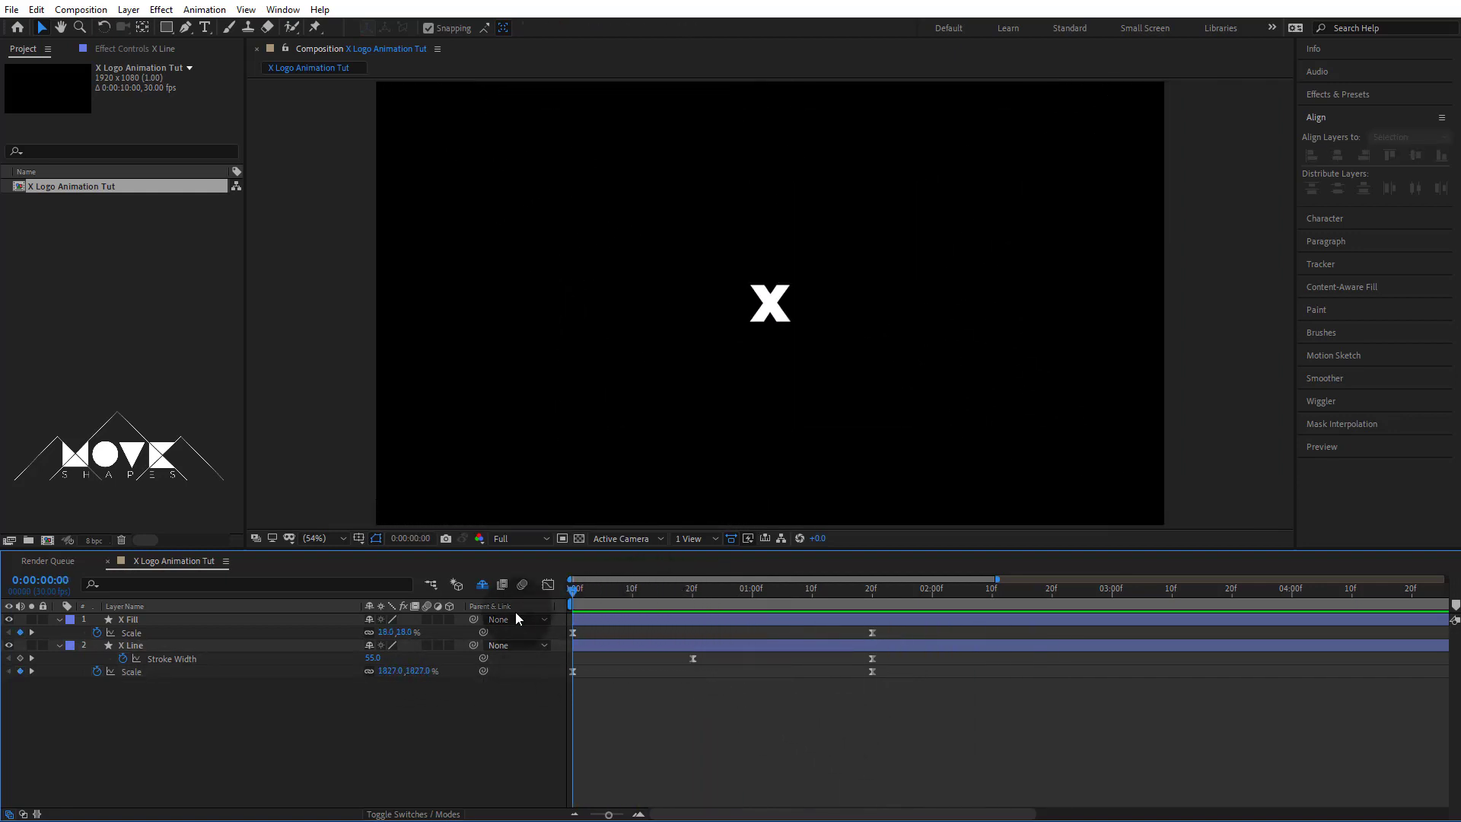
Step: Set the X Line layer's first Stroke Width keyframe to 81 and move it to 0:00:00:17
drag(669, 600, 692, 606)
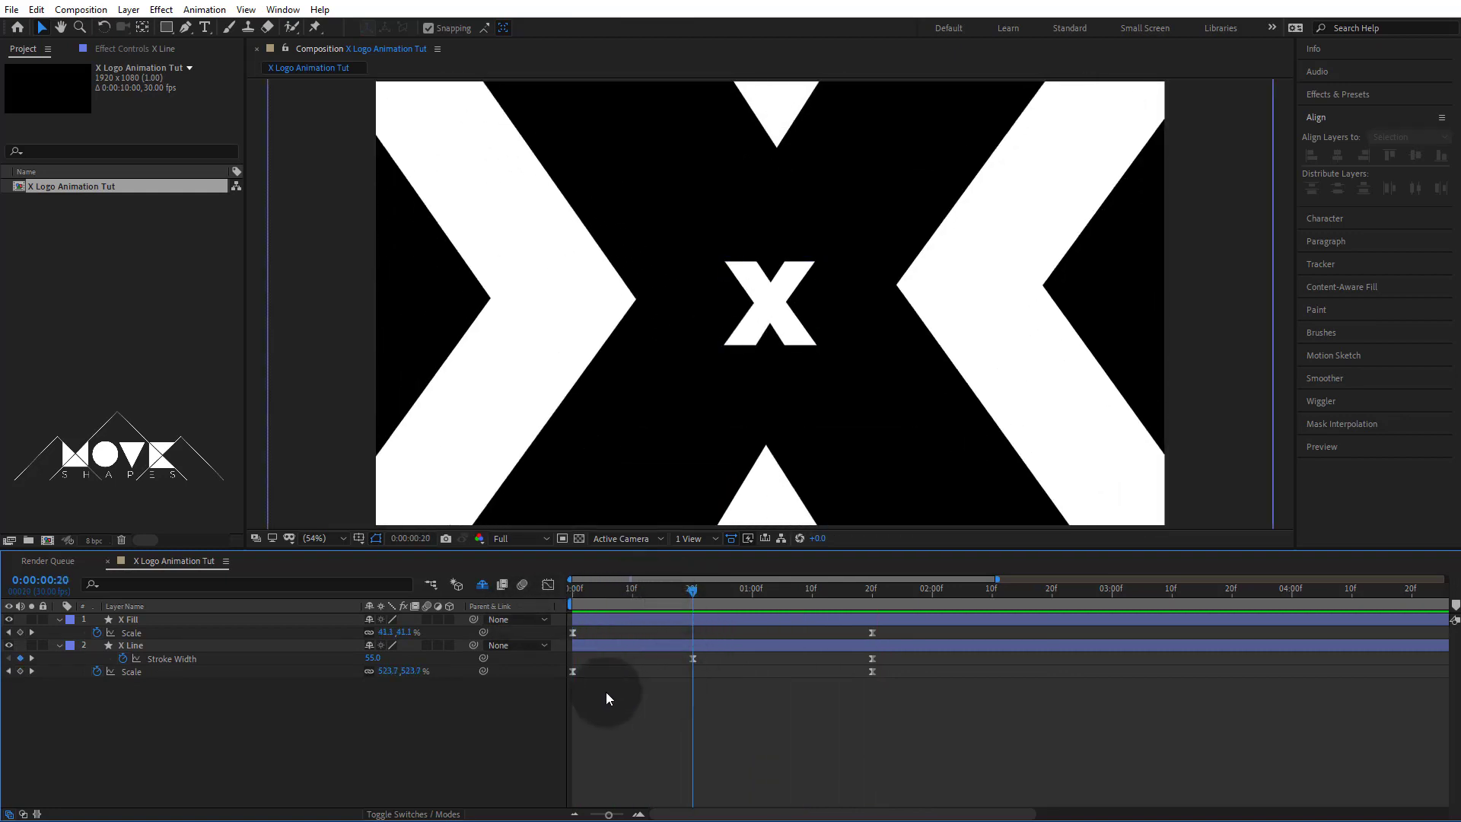
mouse_move(373, 659)
mouse_down()
mouse_move(411, 659)
mouse_move(393, 659)
mouse_up()
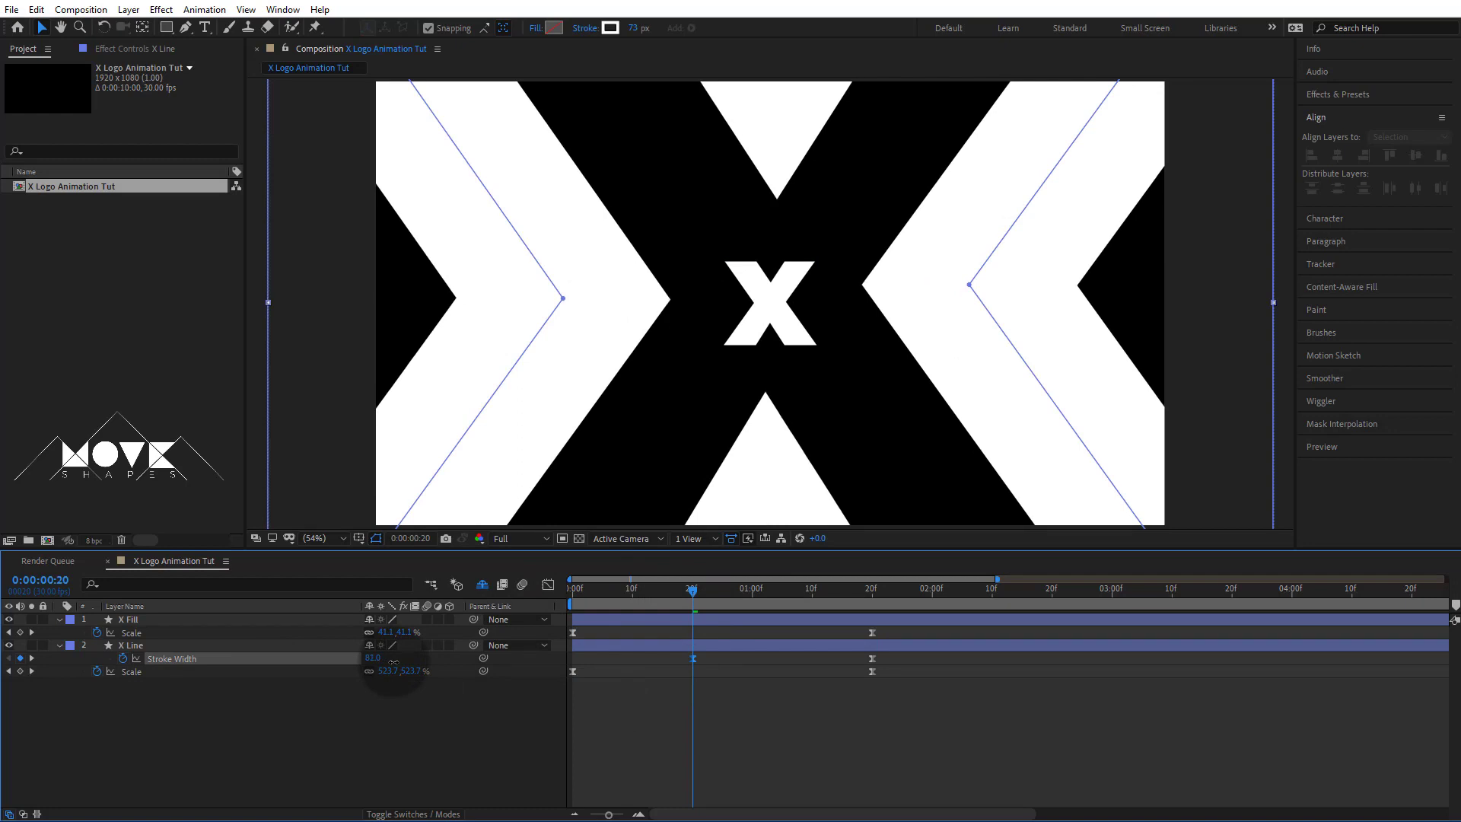
click(693, 661)
drag(693, 661, 673, 661)
click(670, 598)
drag(670, 598, 674, 601)
click(875, 772)
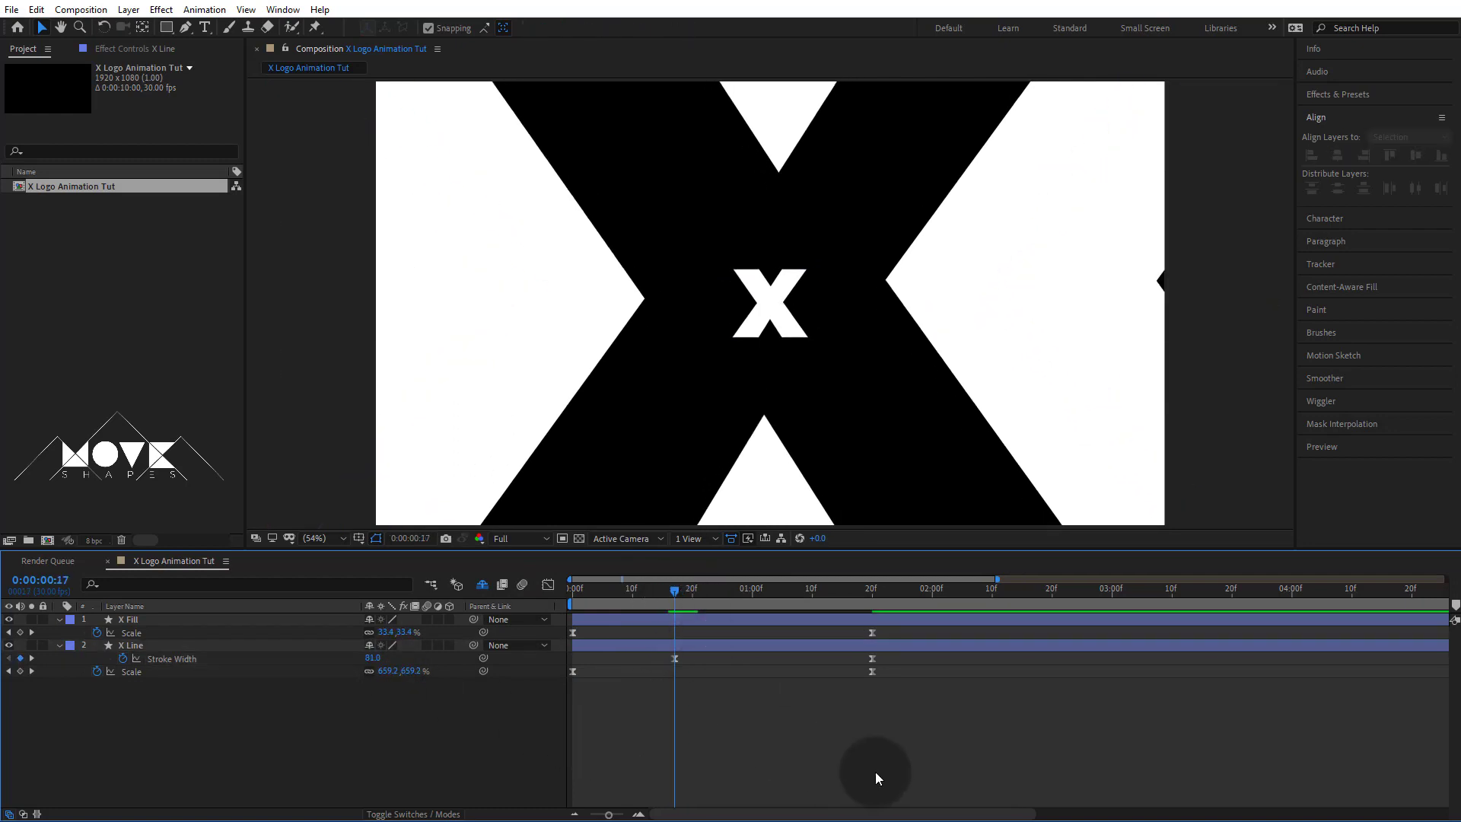
Step: Raise the X Line layer's Scale keyframe at 0:00:00:00 to 2463% and preview the animation
key(space)
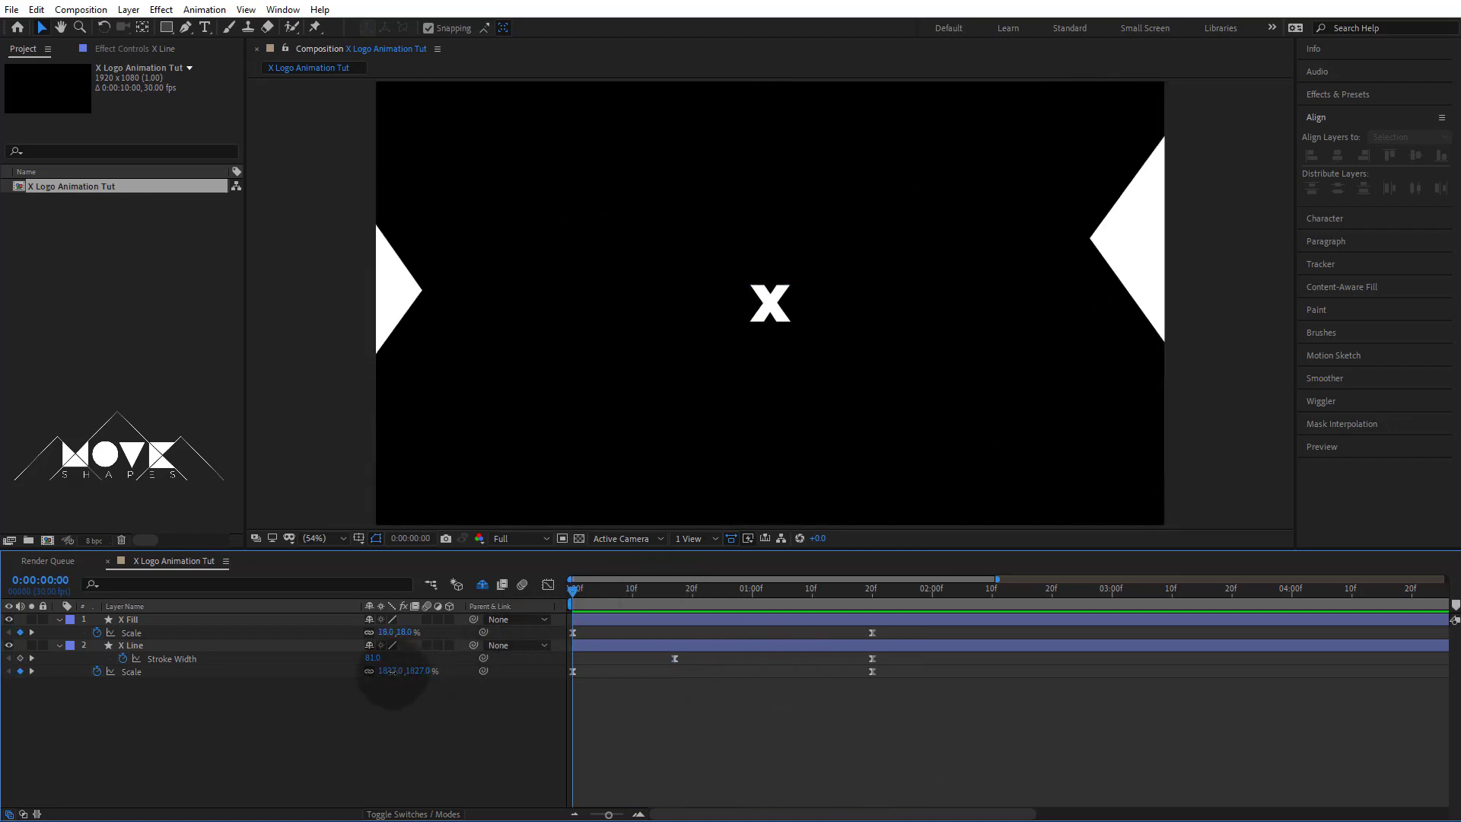
click(869, 671)
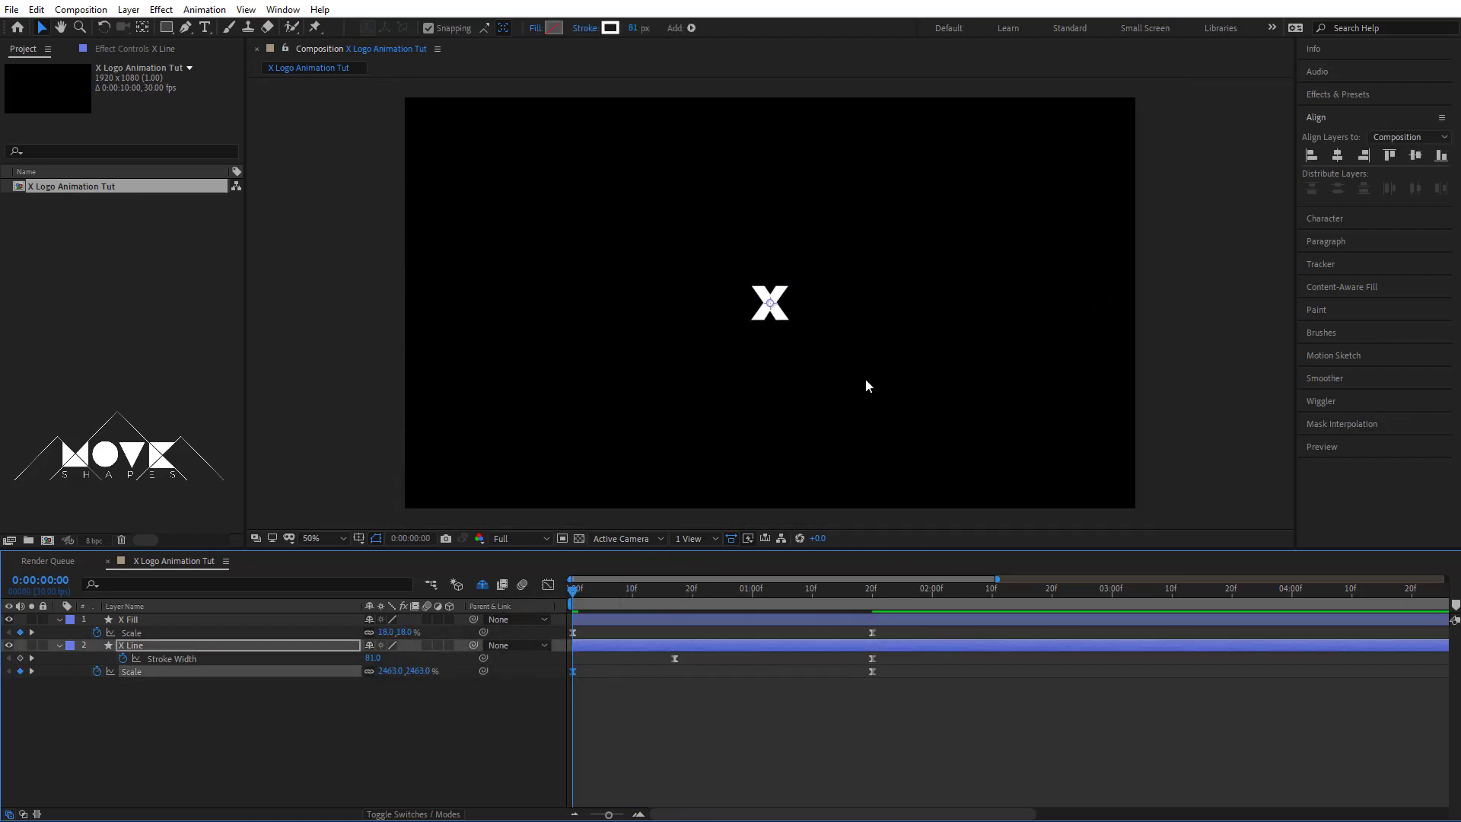
key(slash)
click(617, 646)
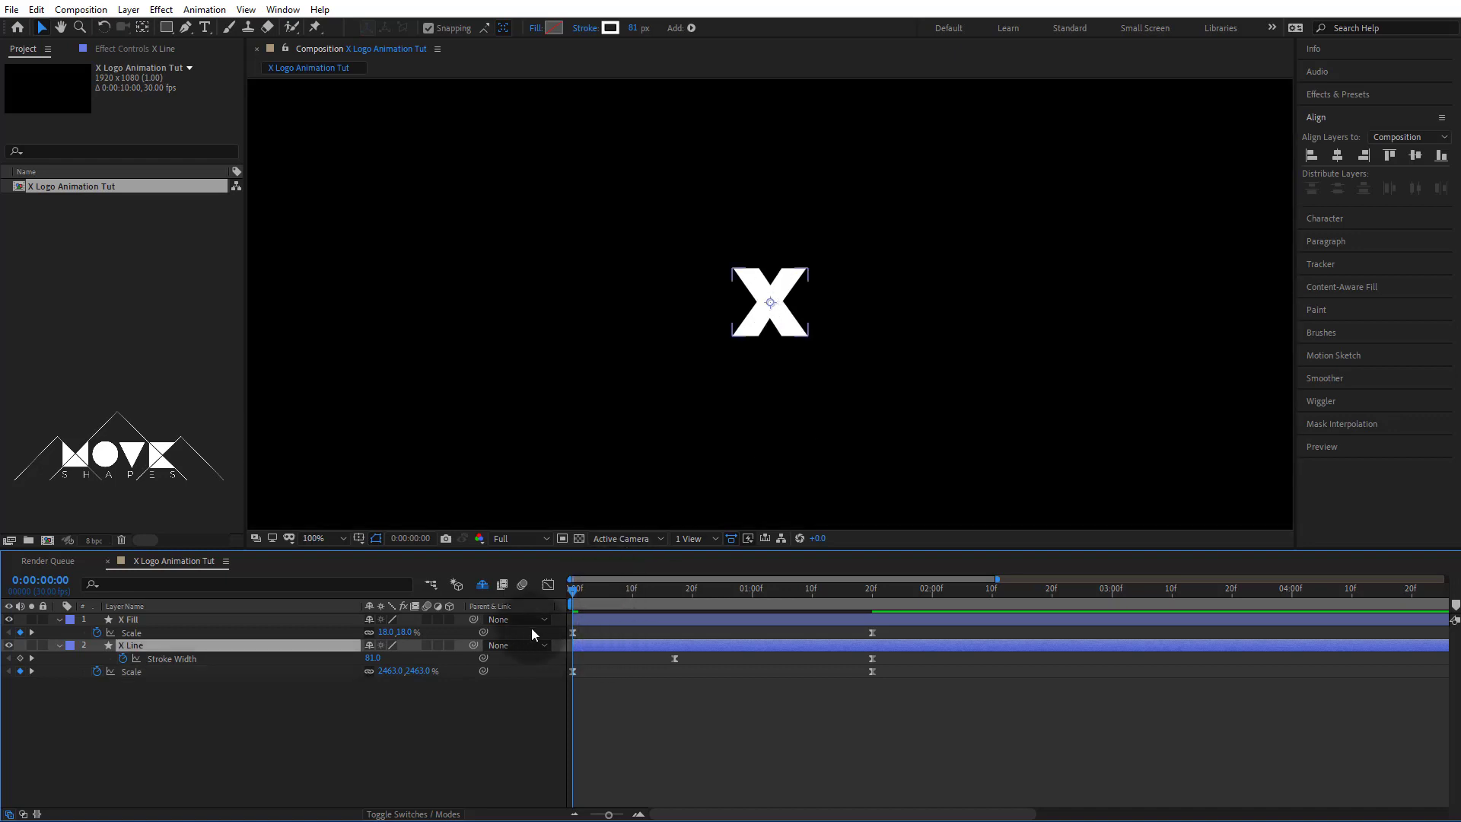
click(654, 725)
key(space)
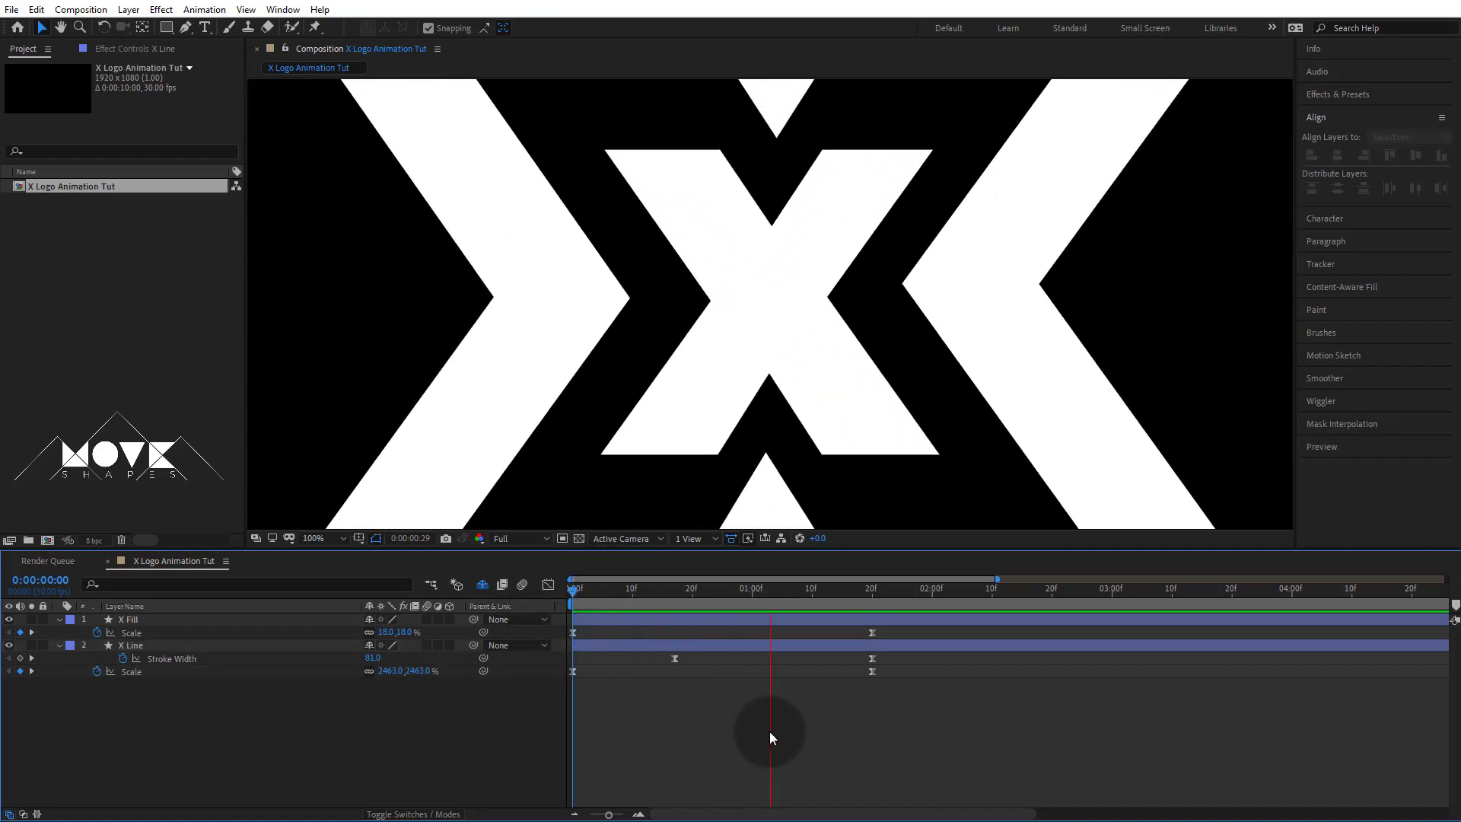
Step: Fit the whole composition in the viewer and play back the logo animation
click(509, 542)
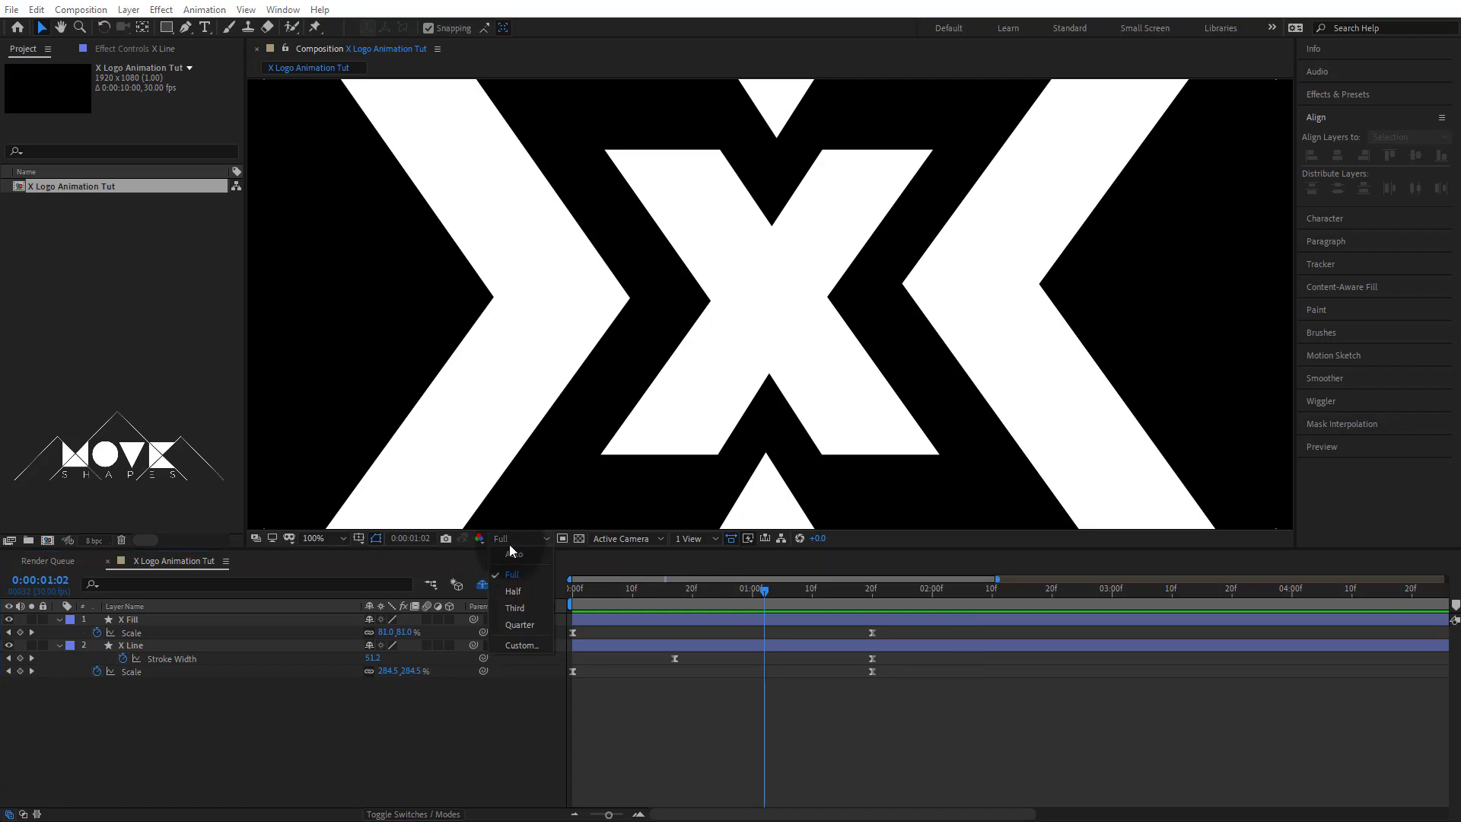
click(319, 542)
click(371, 552)
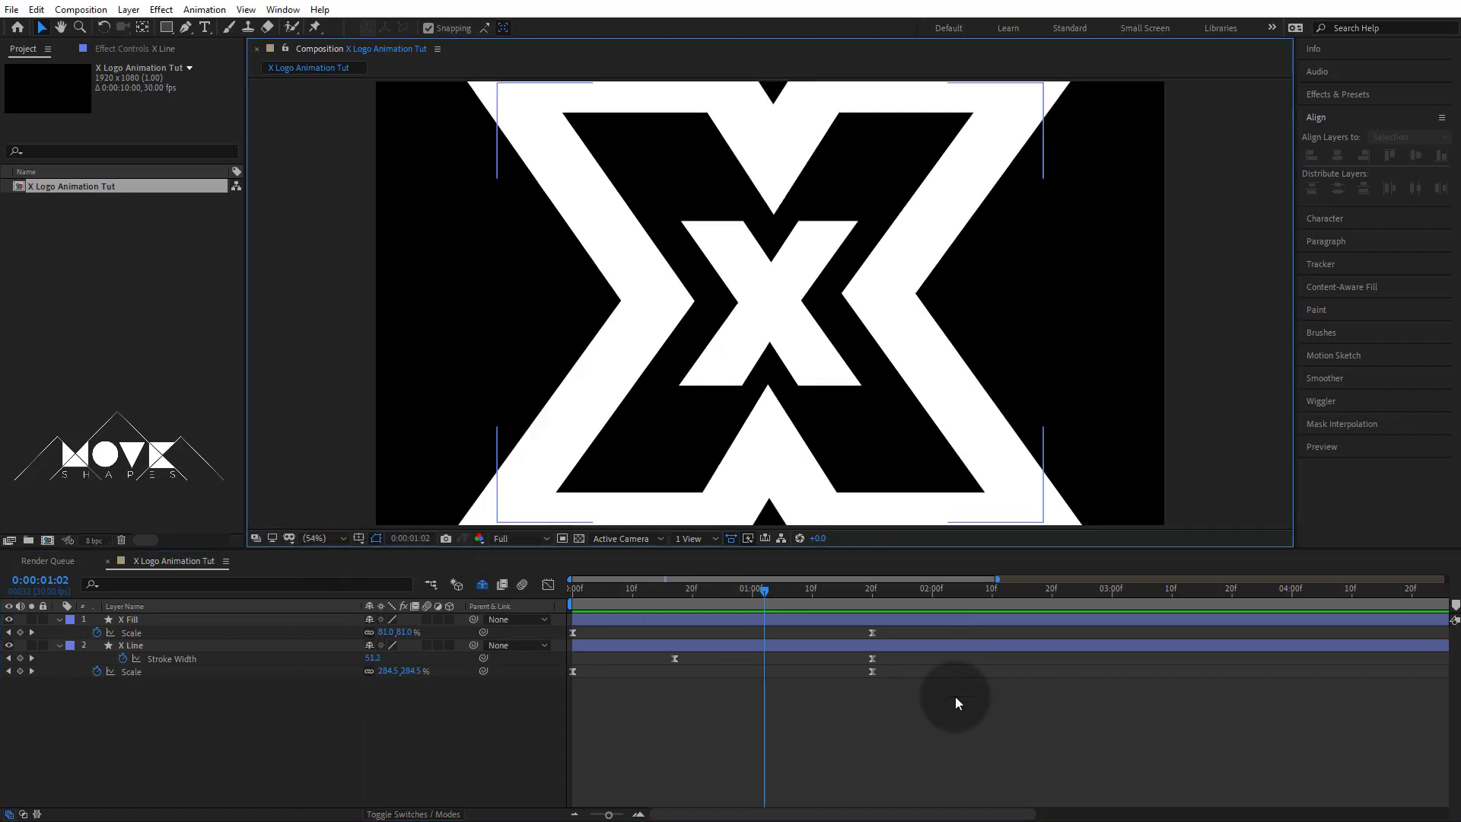
click(1056, 762)
key(space)
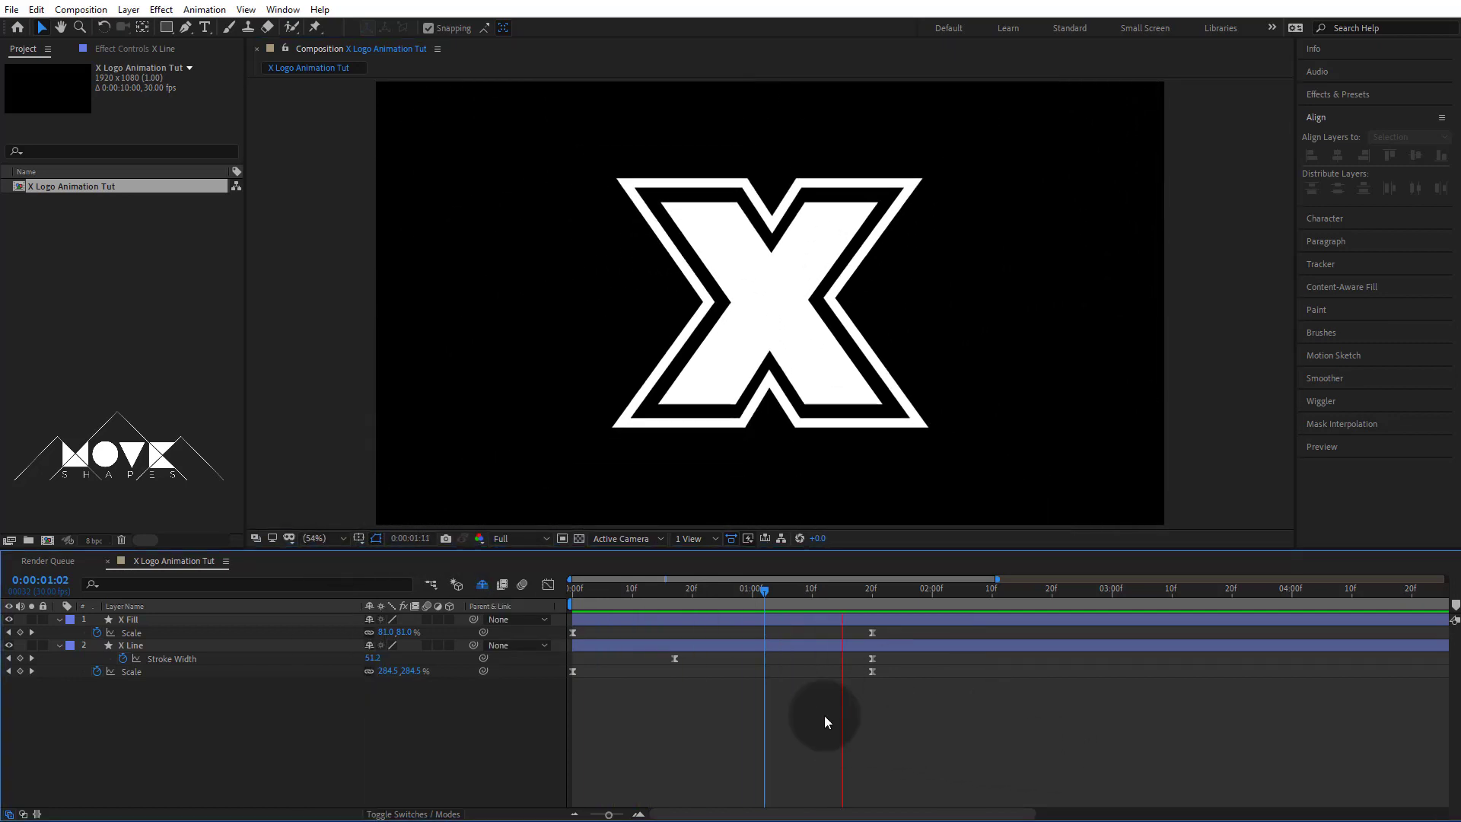
key(space)
key(space)
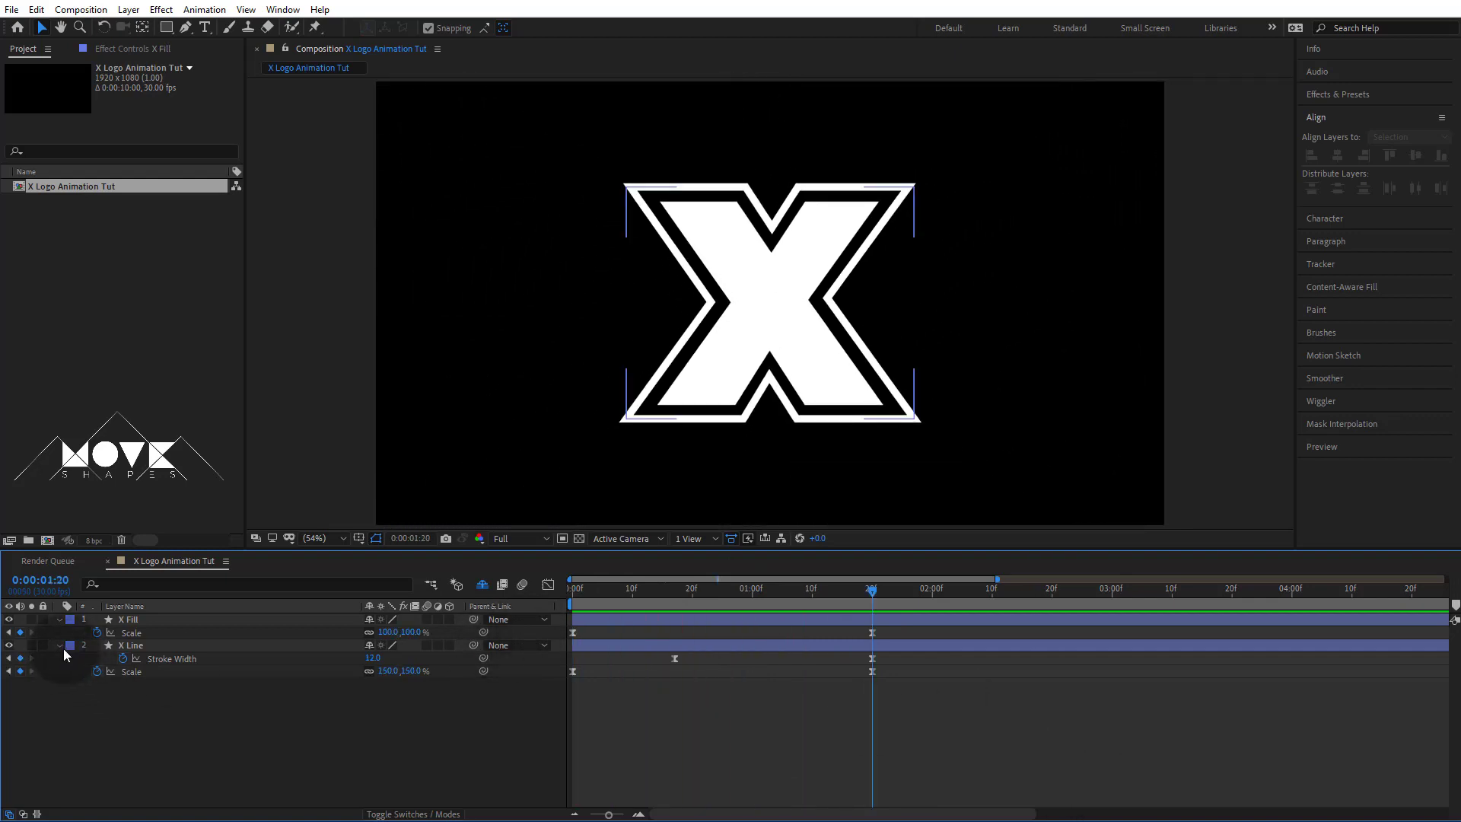
Step: Collapse the properties of the X Line and X Fill layers and return to 0:00:00:00
click(61, 647)
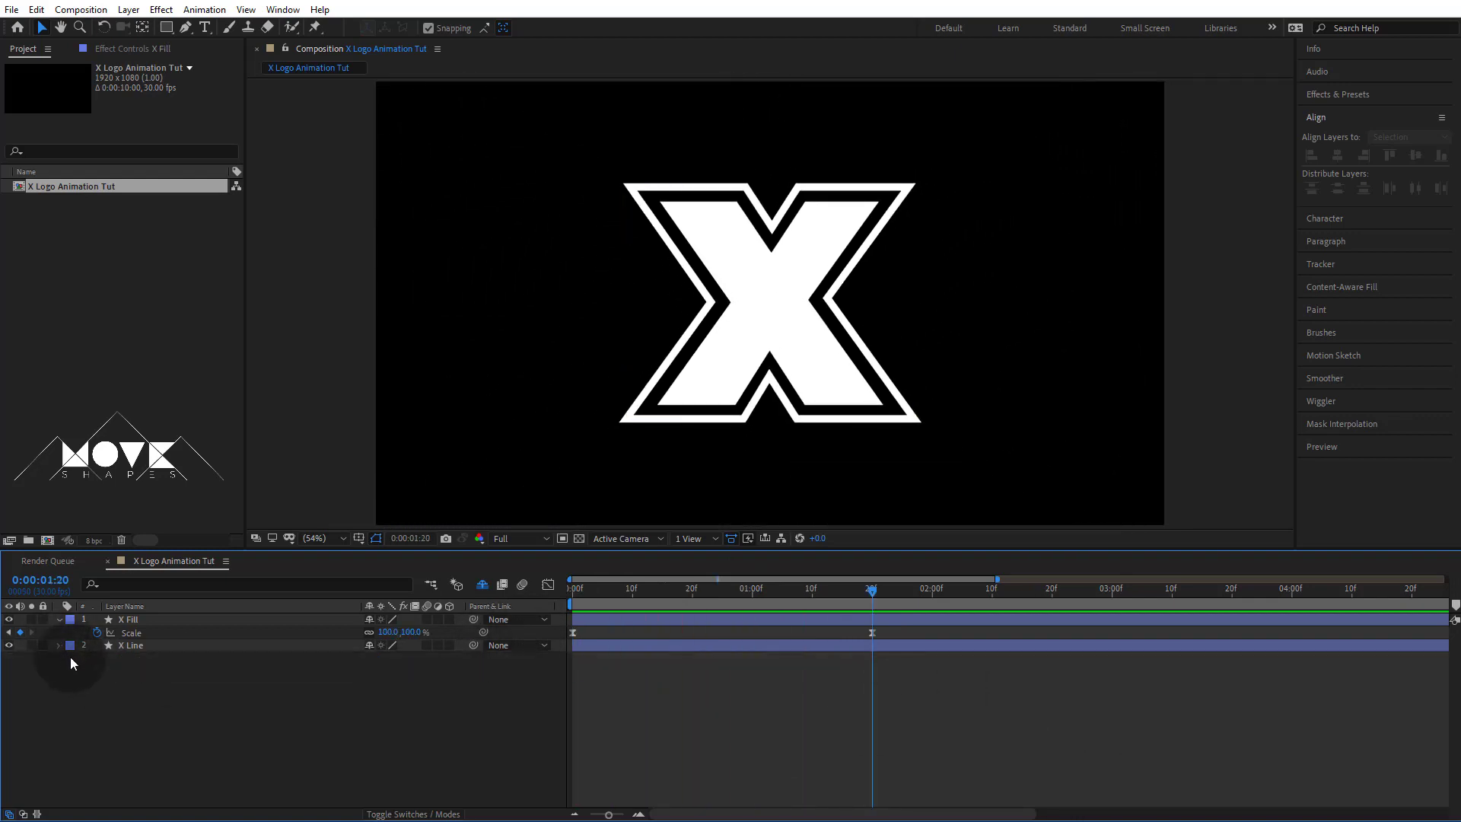
click(121, 619)
click(653, 686)
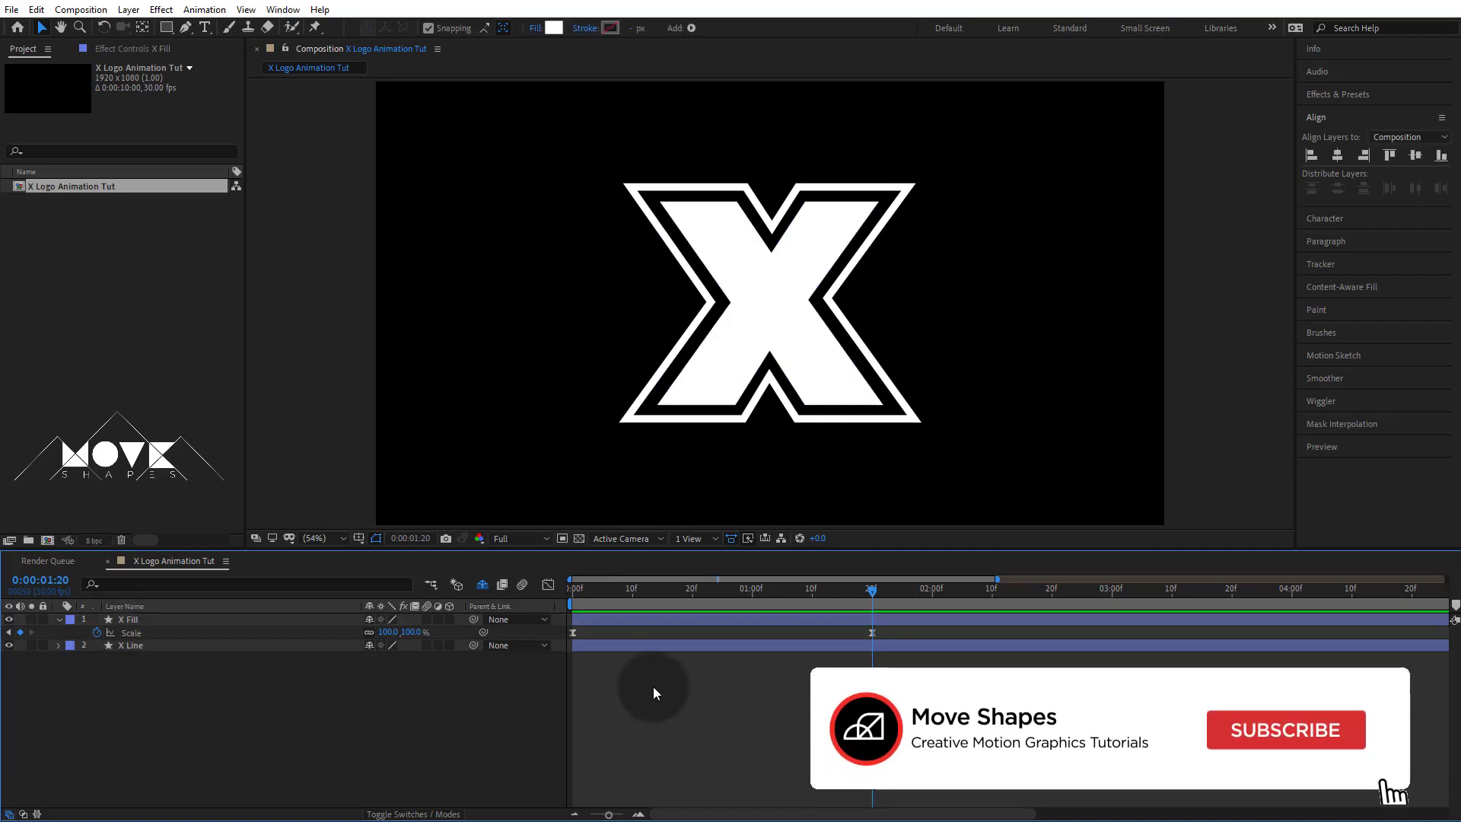
click(570, 591)
click(59, 620)
Step: Add a 100% Opacity keyframe to the X Fill layer at 0:00:00:00 and make it a hold keyframe
click(130, 624)
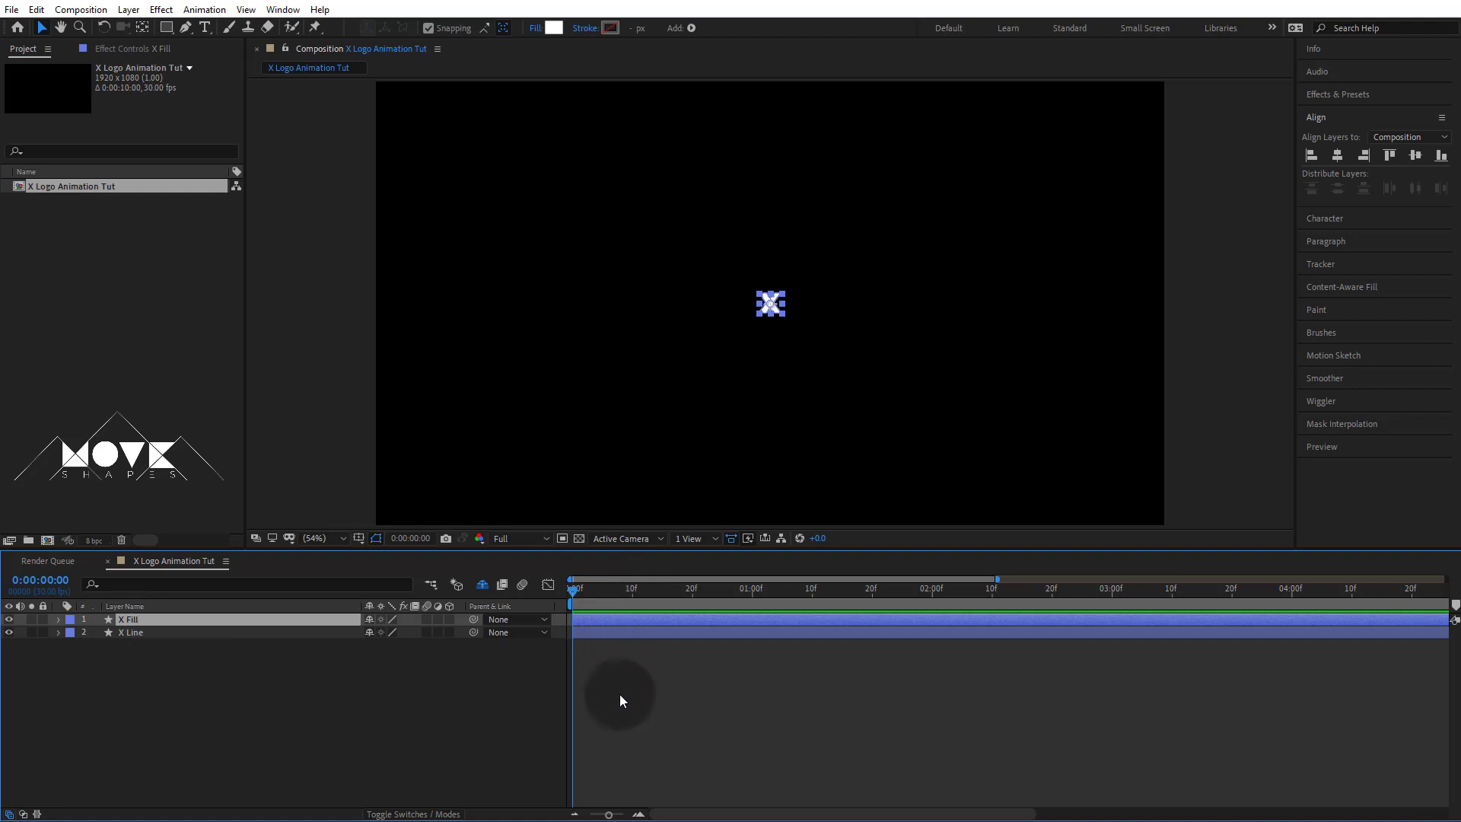
key(t)
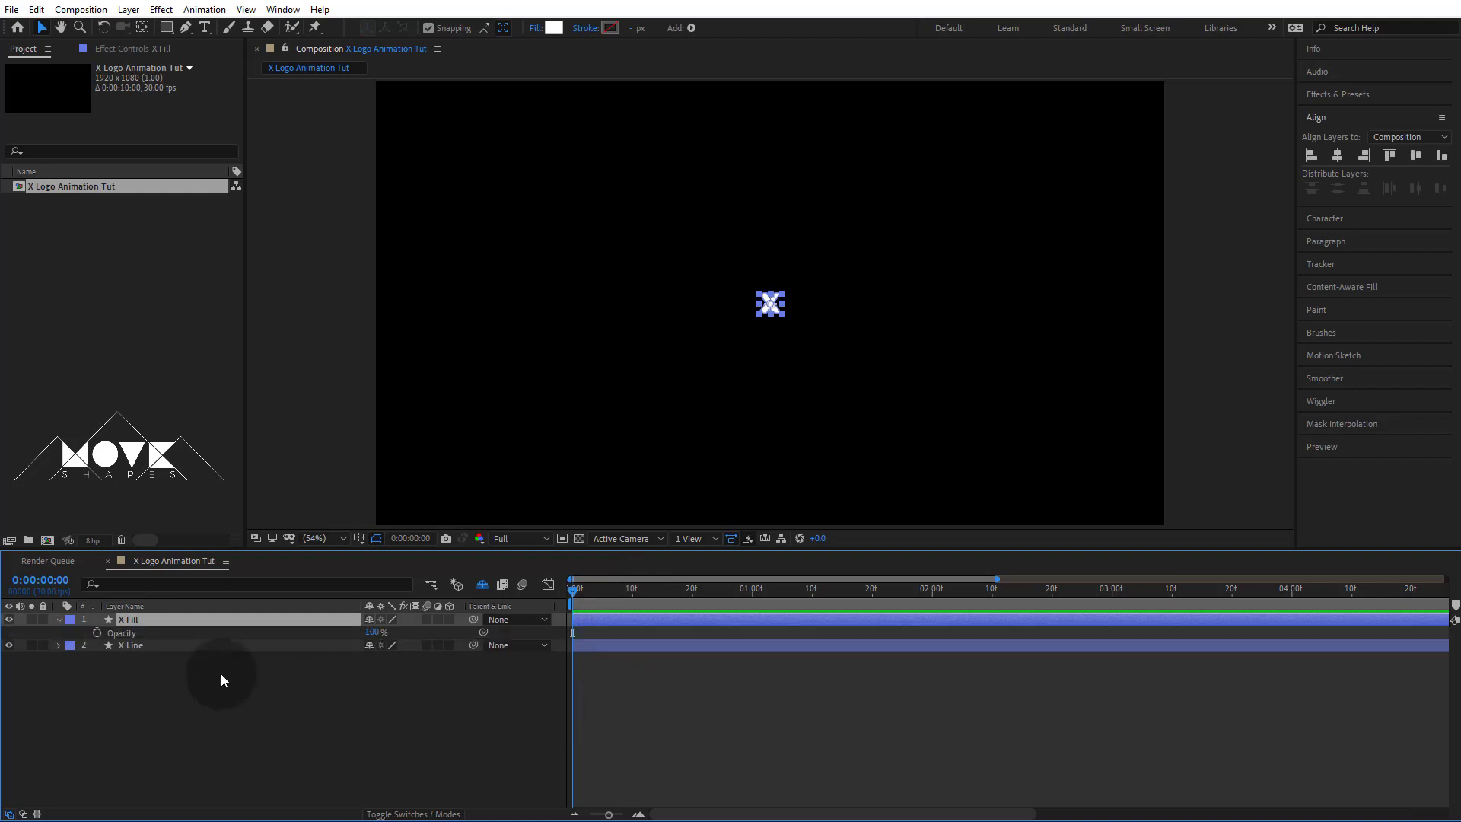
click(98, 633)
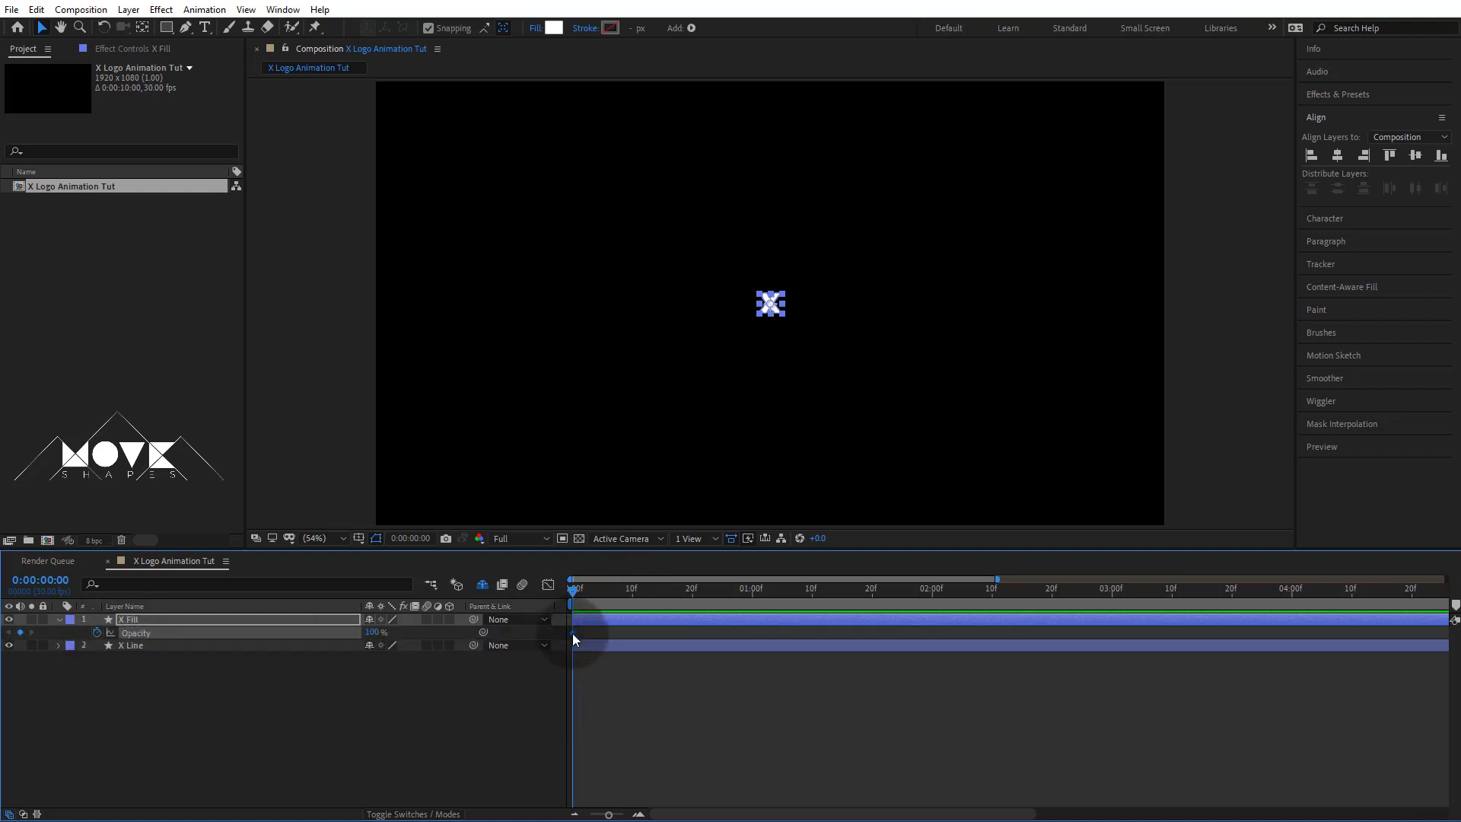
right_click(573, 634)
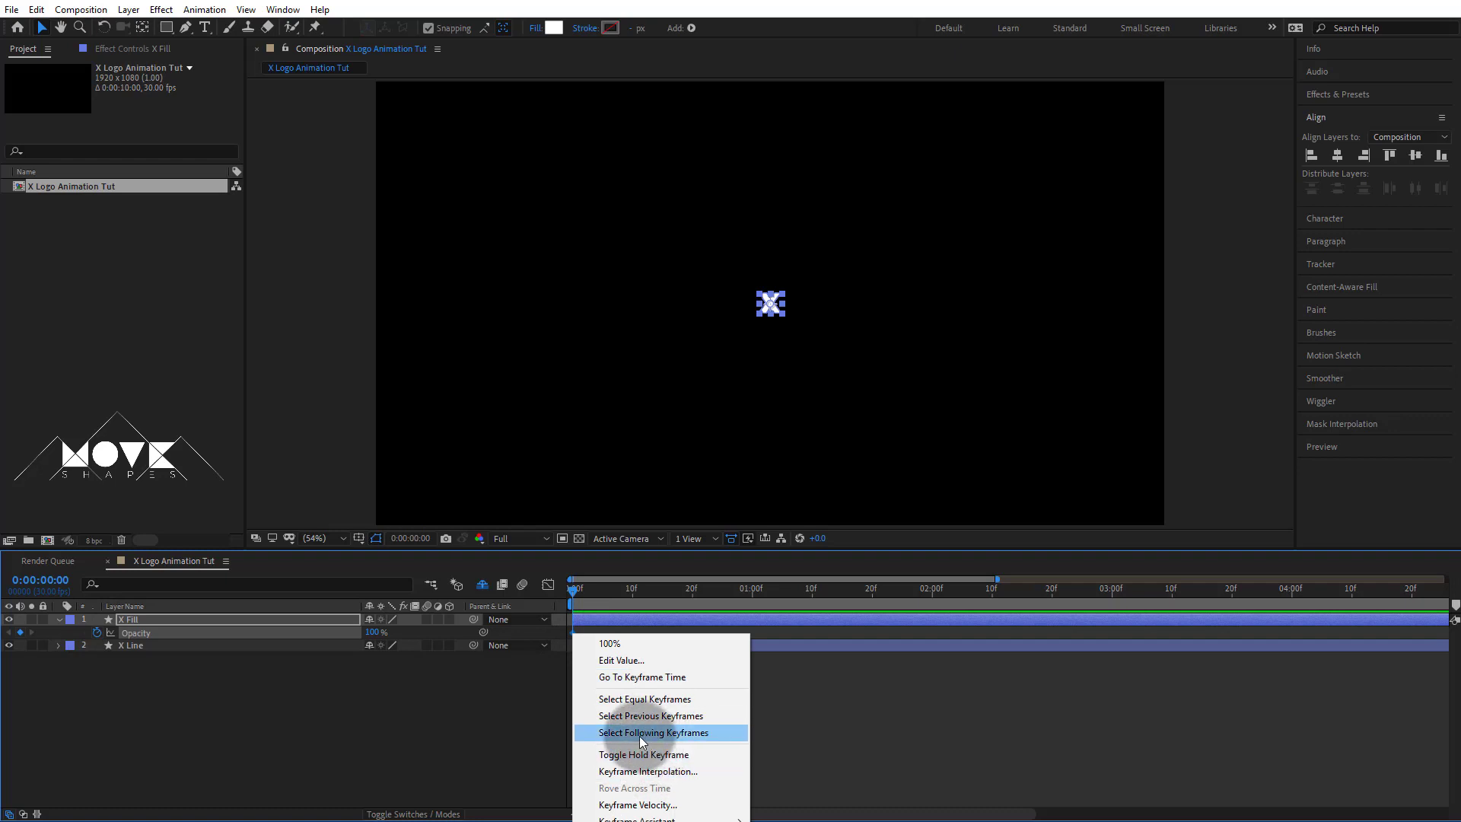
click(694, 755)
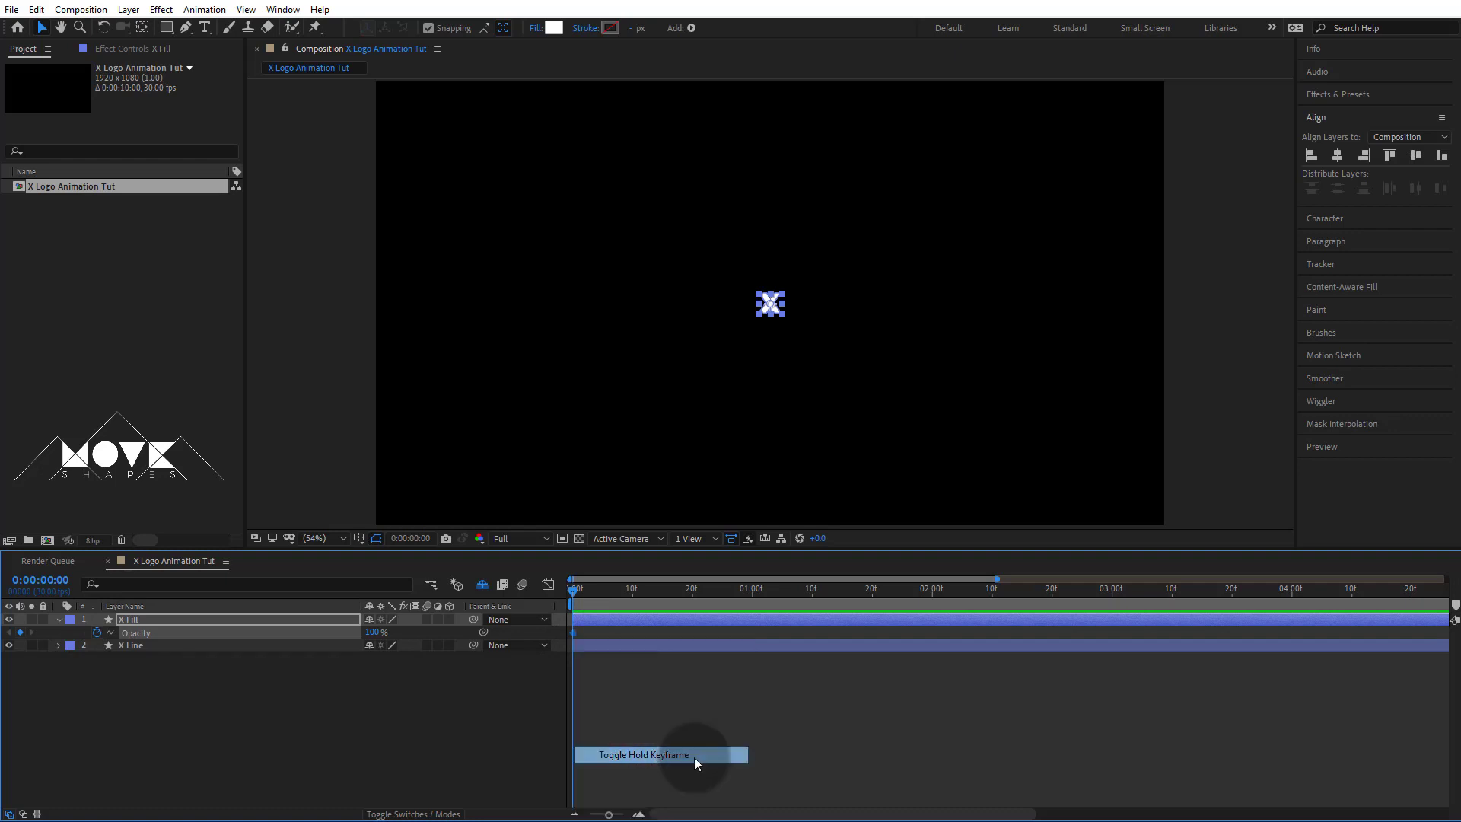
click(676, 744)
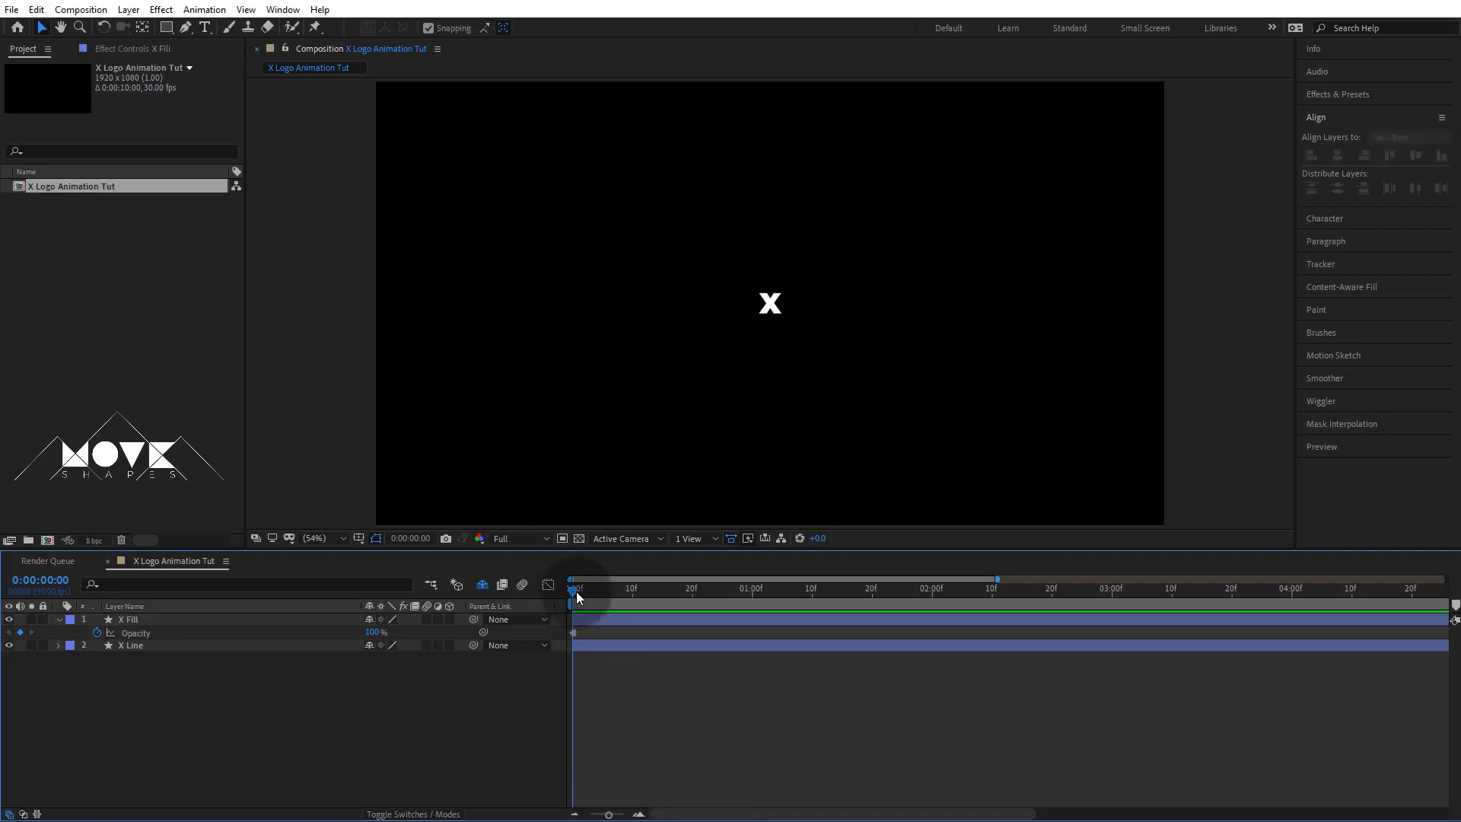
Step: Add X Fill Opacity keyframes of 0% at 0:00:00:02 and 100% at 0:00:00:04
click(579, 591)
click(581, 592)
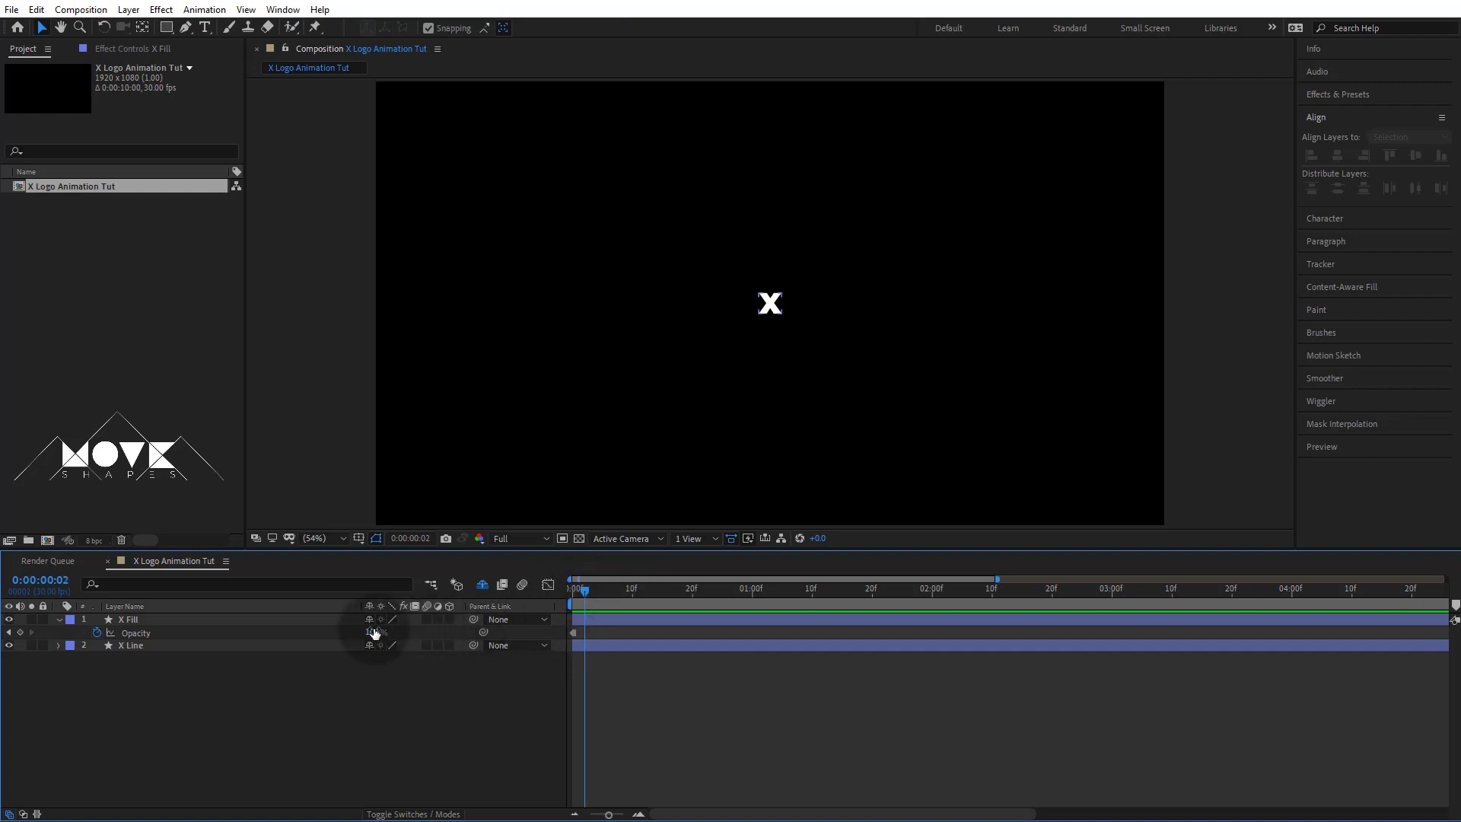
drag(373, 633, 254, 639)
click(683, 714)
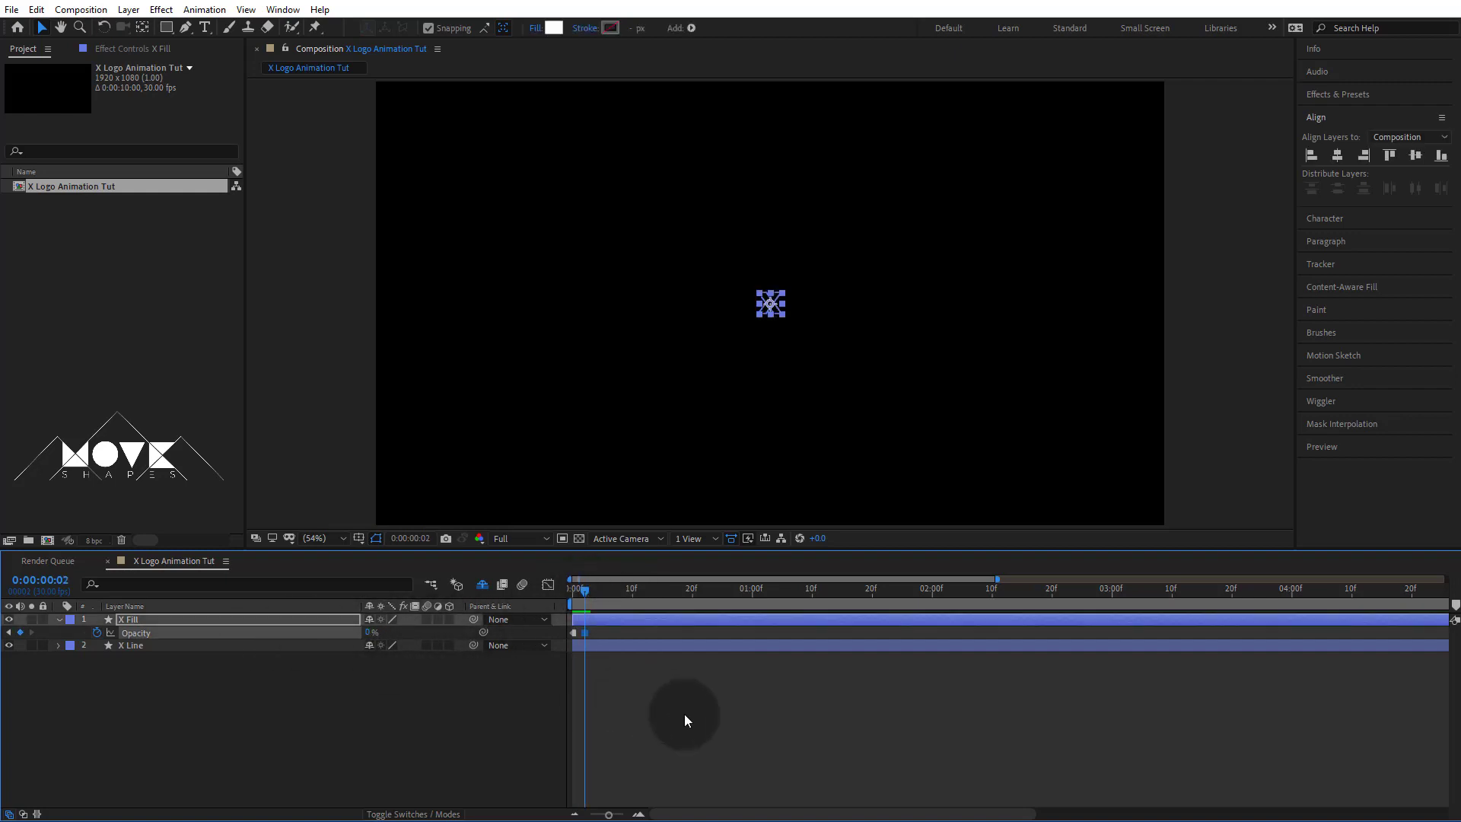
click(598, 592)
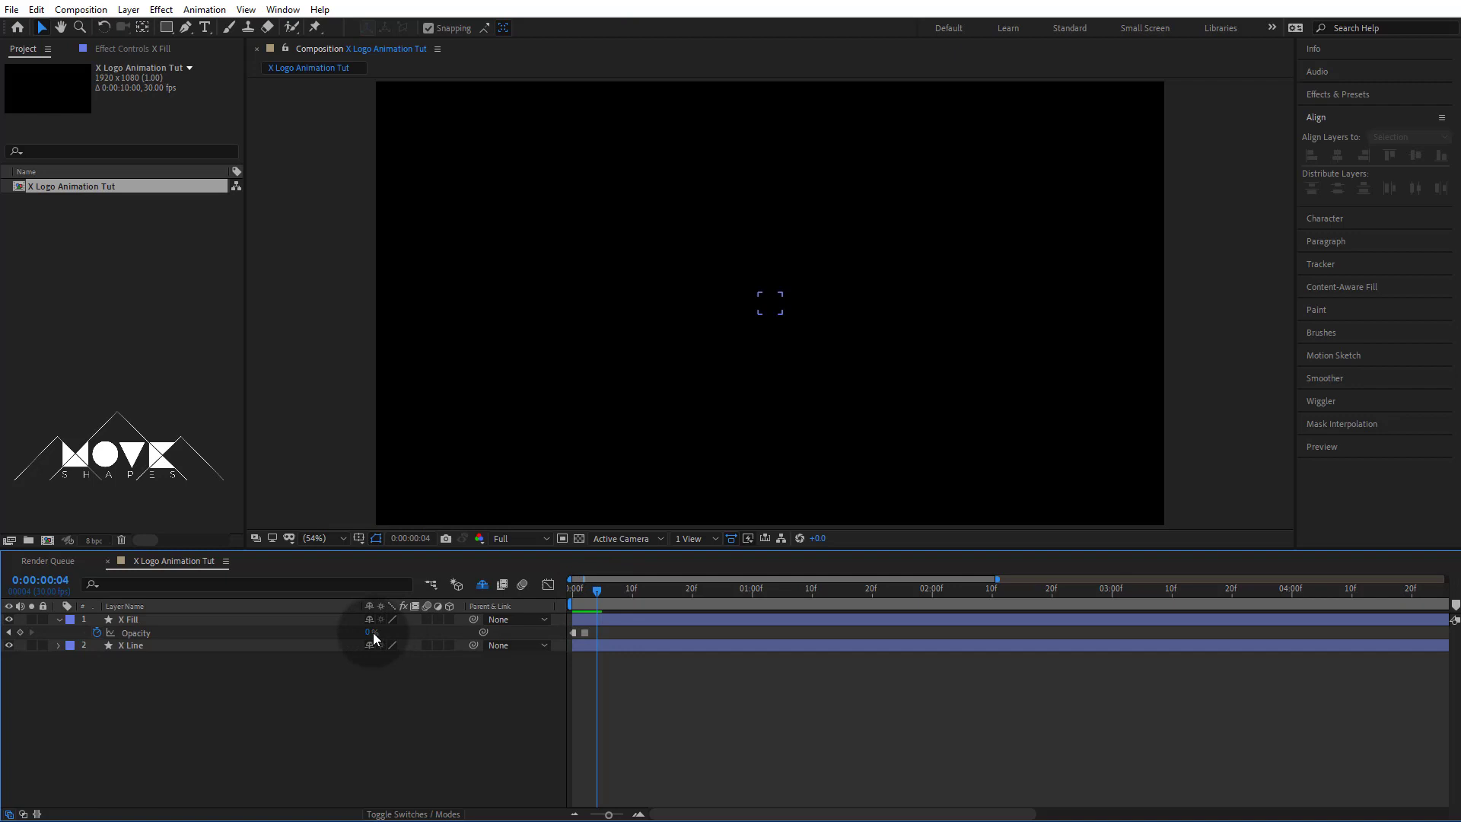
drag(372, 633, 605, 589)
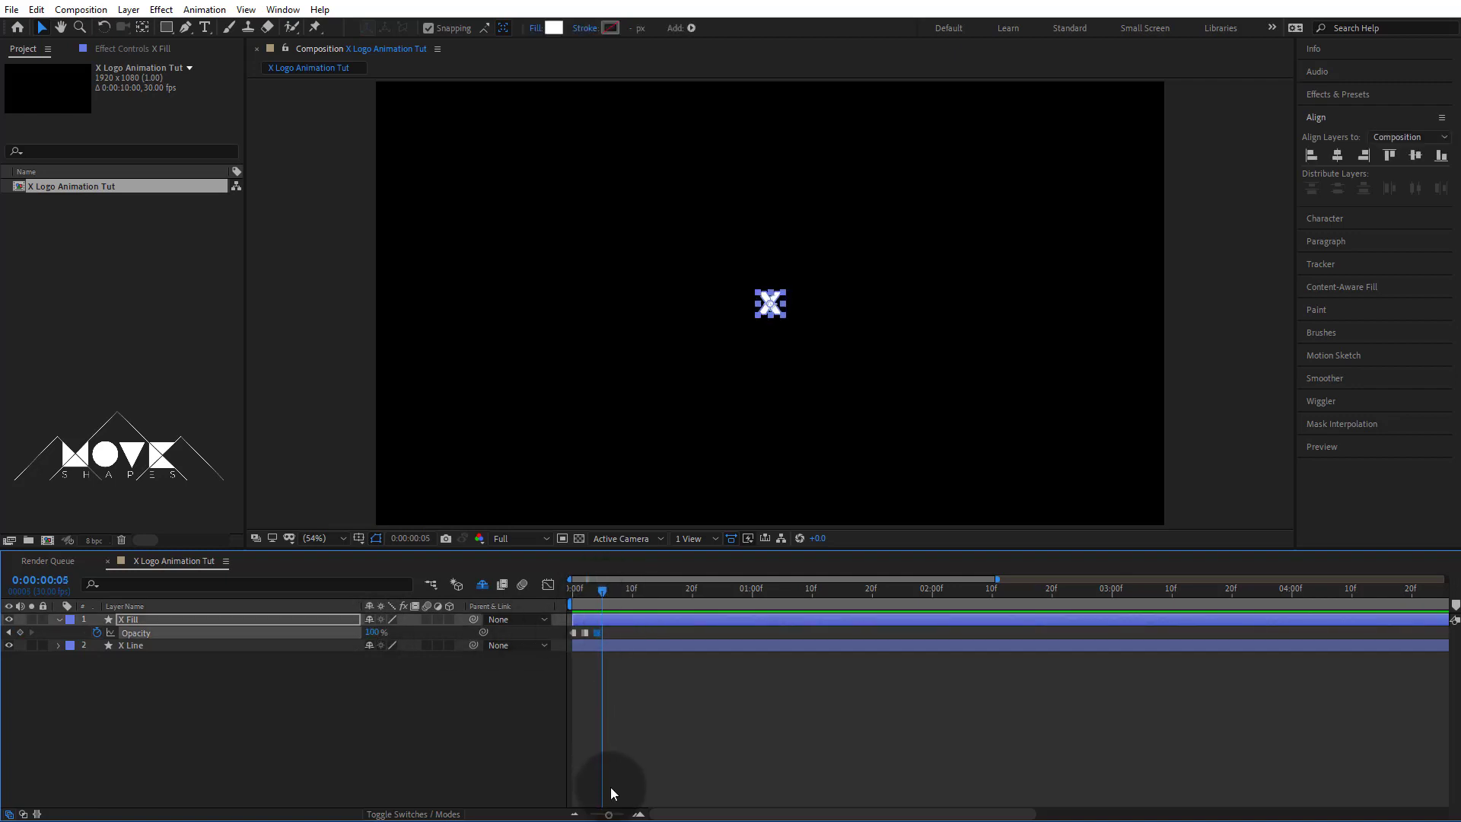
Step: Add X Fill Opacity keyframes of 0% at 0:00:00:05 and 100% at 0:00:00:06
key(equal)
key(equal)
drag(680, 814, 644, 815)
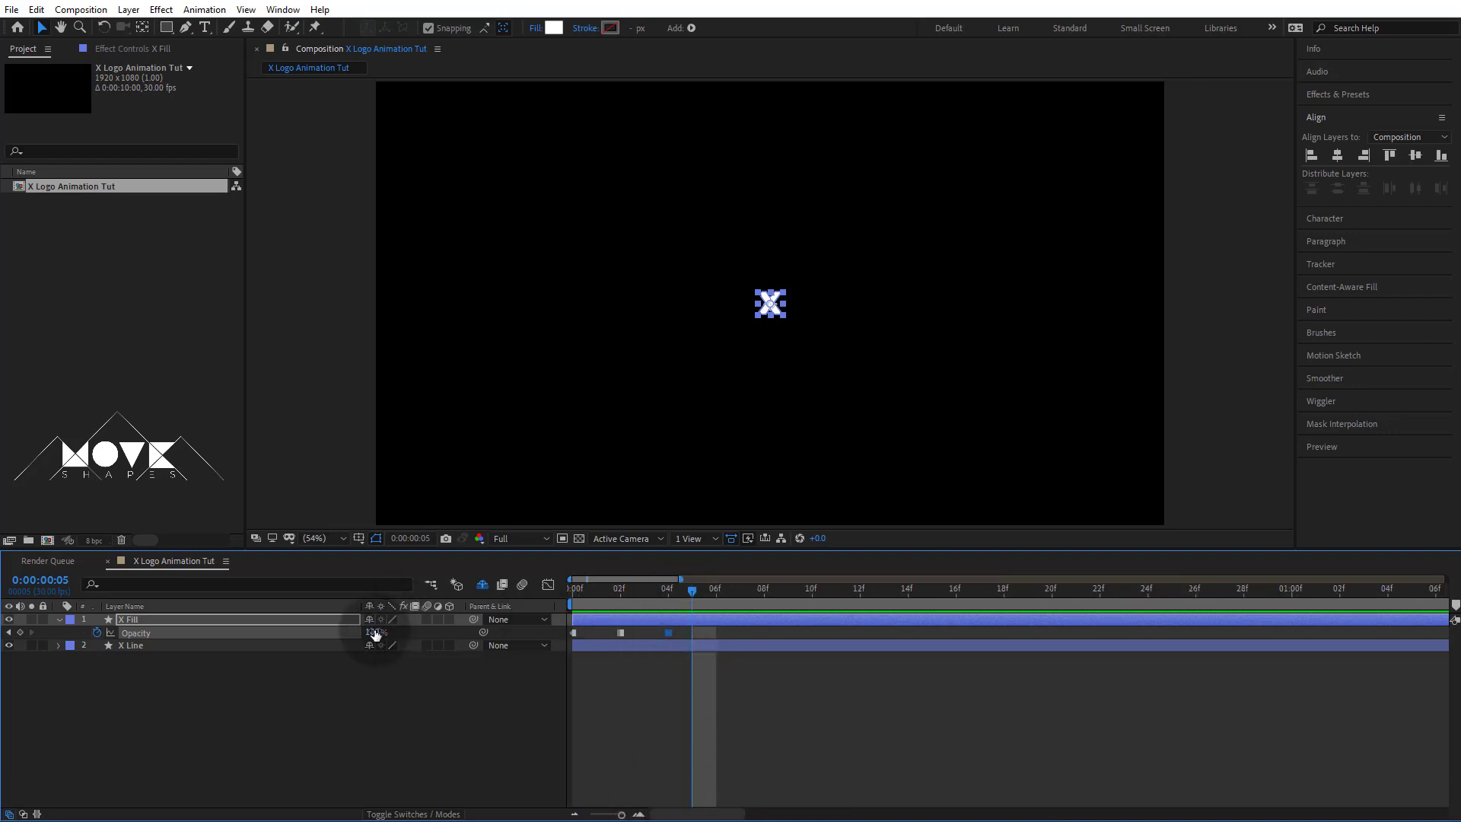
drag(374, 633, 245, 633)
click(714, 595)
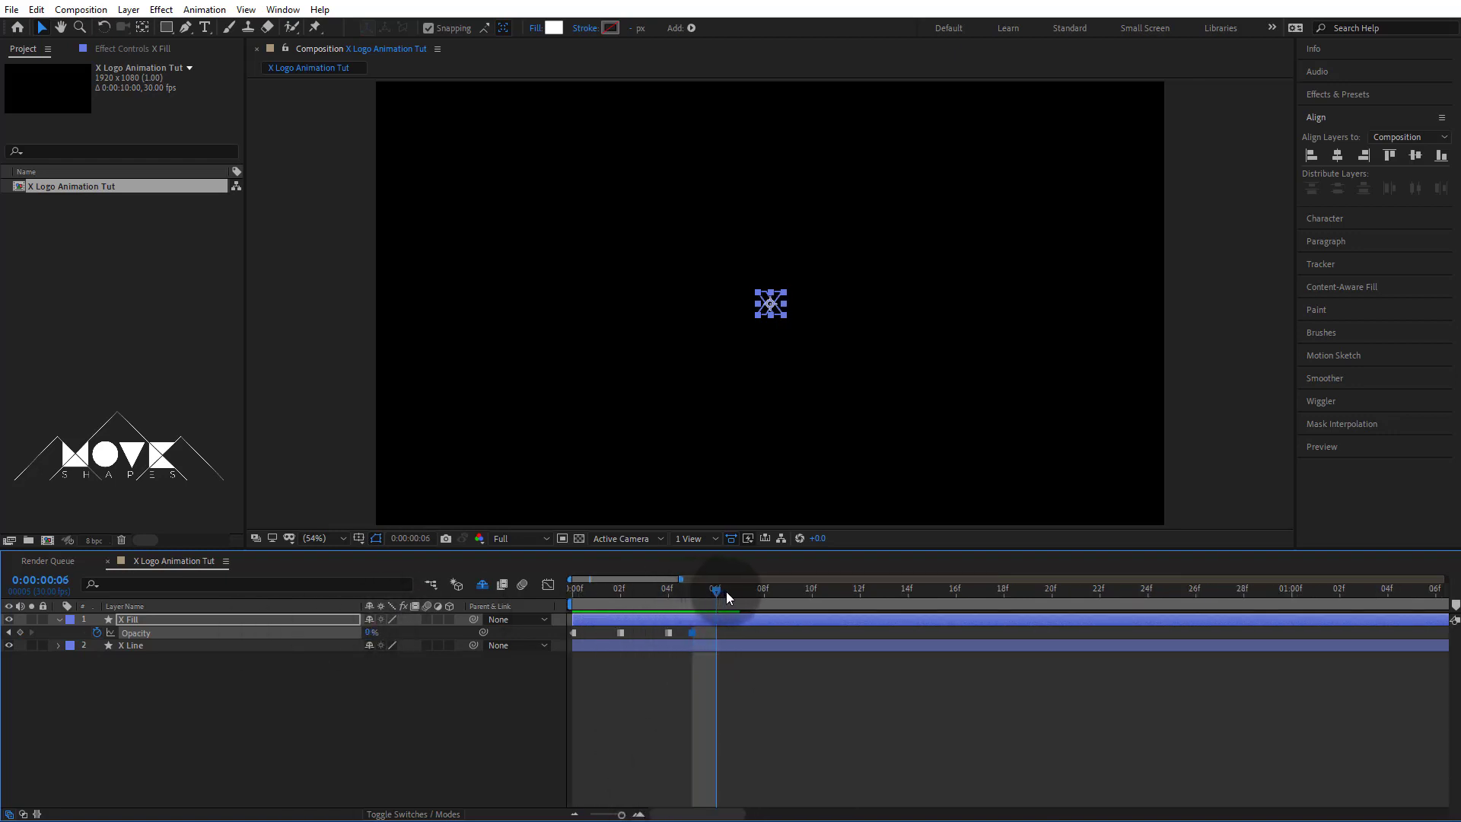
click(729, 591)
drag(374, 633, 640, 633)
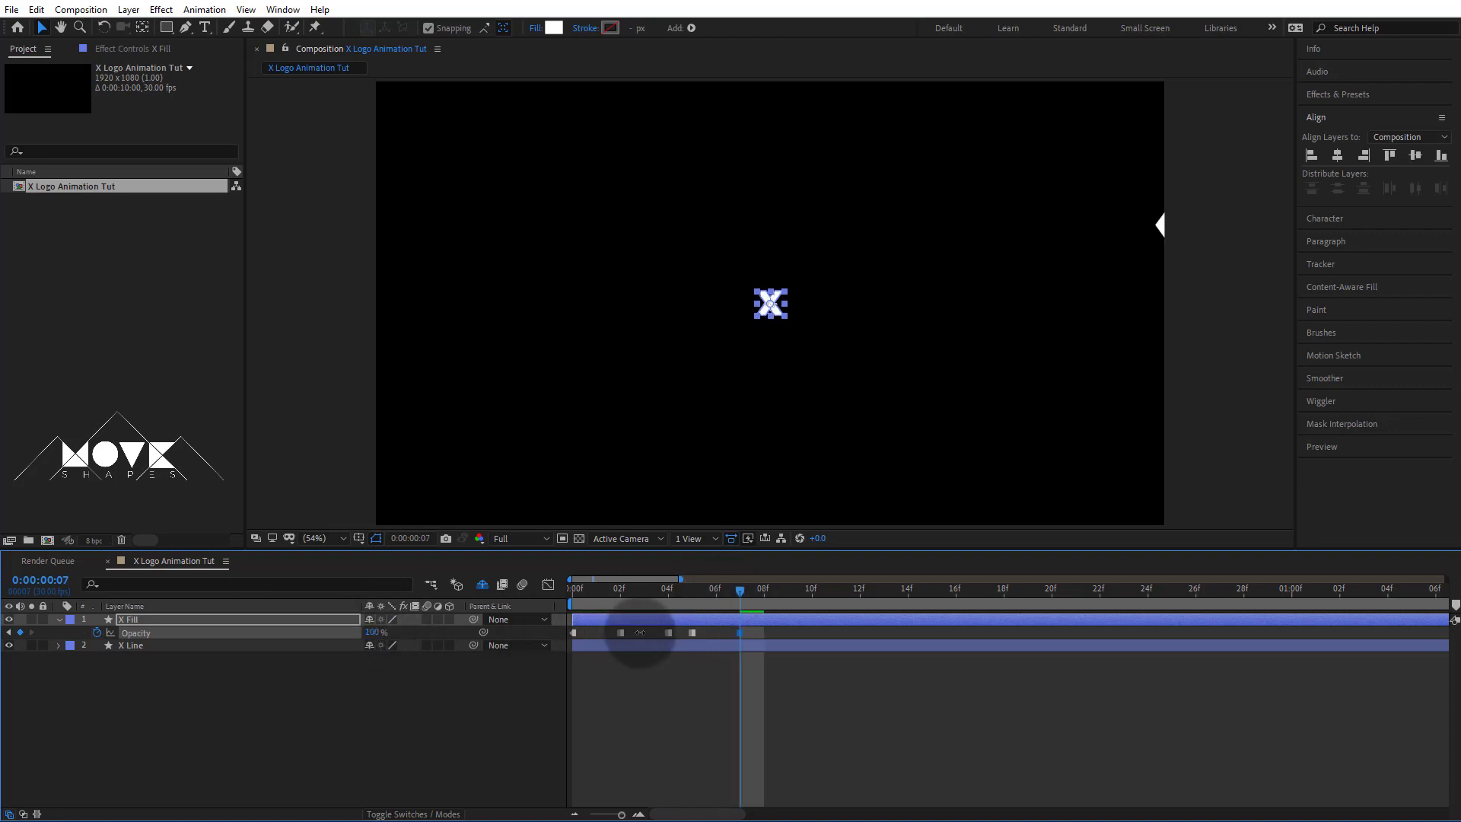
drag(714, 590, 716, 633)
click(738, 592)
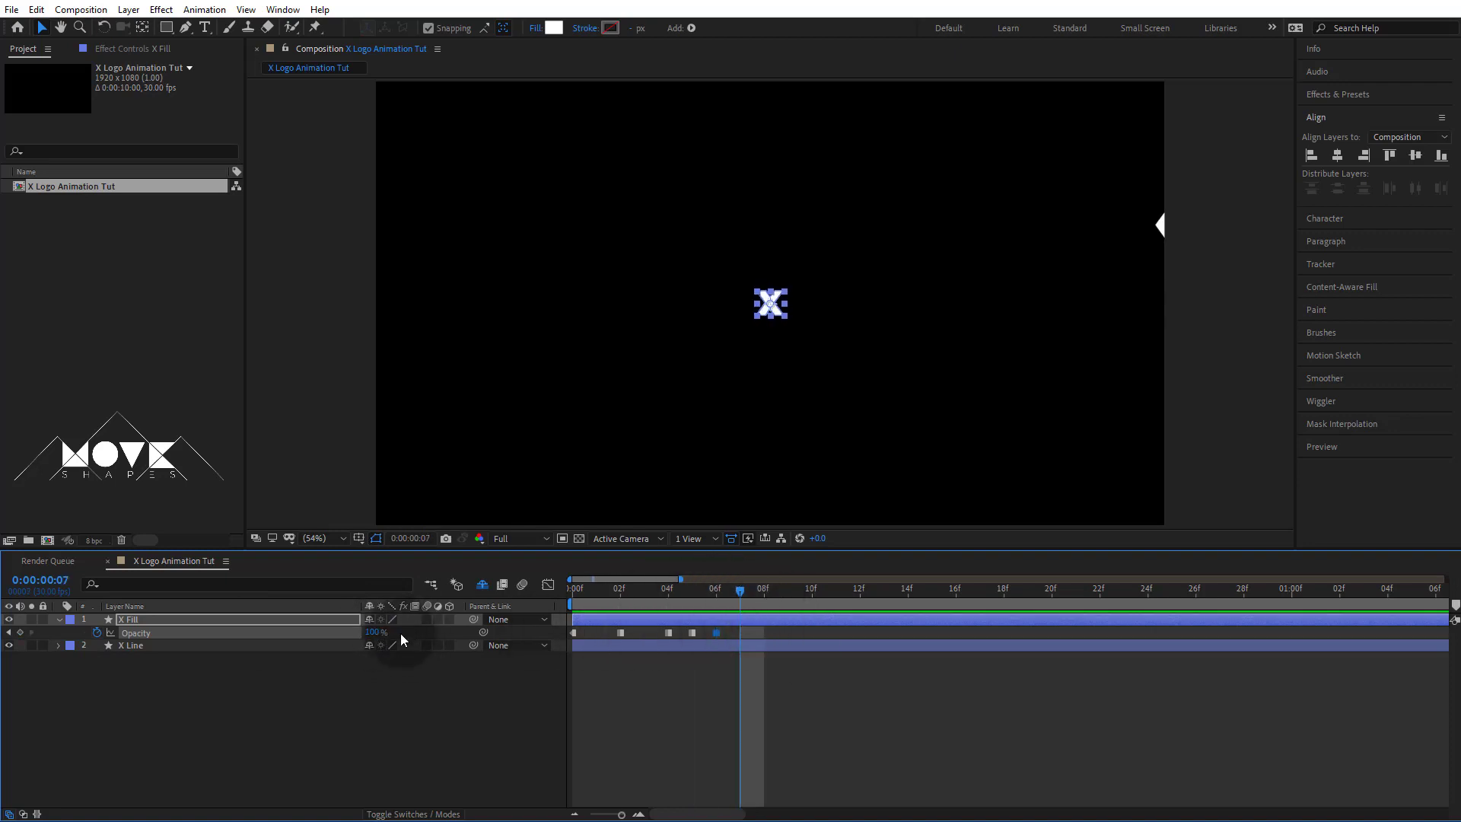
Step: Alternate X Fill's Opacity keyframes between 0% and 100% on every frame from 7 to 11, continuing at frames 13 and 15
click(763, 593)
drag(373, 632, 65, 640)
click(788, 593)
click(811, 593)
click(836, 592)
drag(860, 591, 884, 592)
drag(371, 633, 639, 633)
click(932, 592)
Step: Continue alternating X Fill's Opacity keyframes between 100% and 0% every two frames from 0:00:00:17 to 0:00:00:23
click(980, 592)
drag(1006, 592, 1027, 593)
click(1077, 594)
drag(370, 632, 639, 633)
drag(1102, 593, 1120, 593)
drag(373, 632, 110, 633)
drag(1150, 592, 1165, 593)
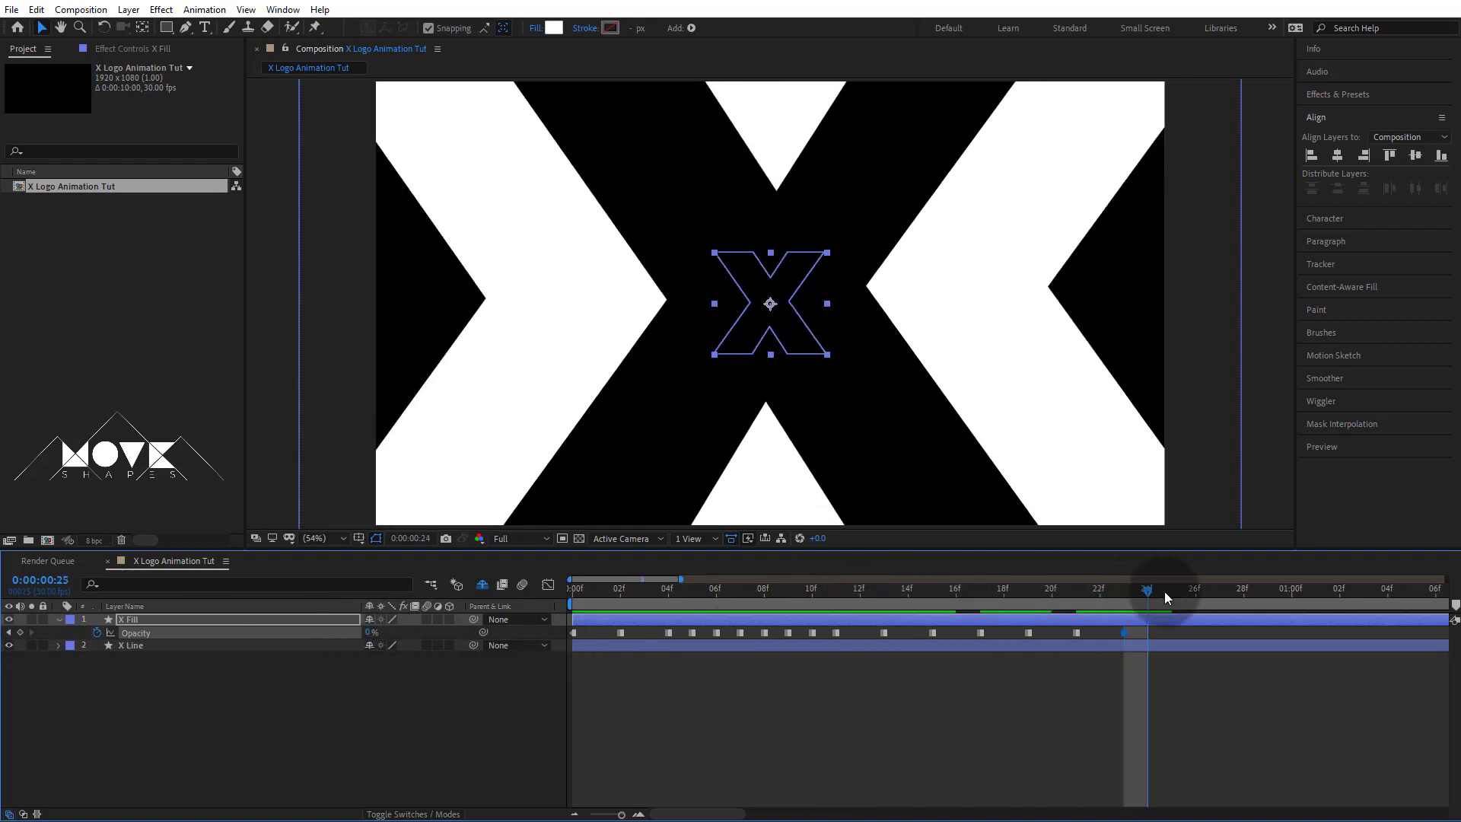
Step: Alternate X Fill's Opacity keyframes between 100% and 0% on every frame from 0:00:00:25 to about 0:00:01:01
drag(370, 633, 141, 633)
click(1196, 592)
click(1220, 592)
click(1244, 592)
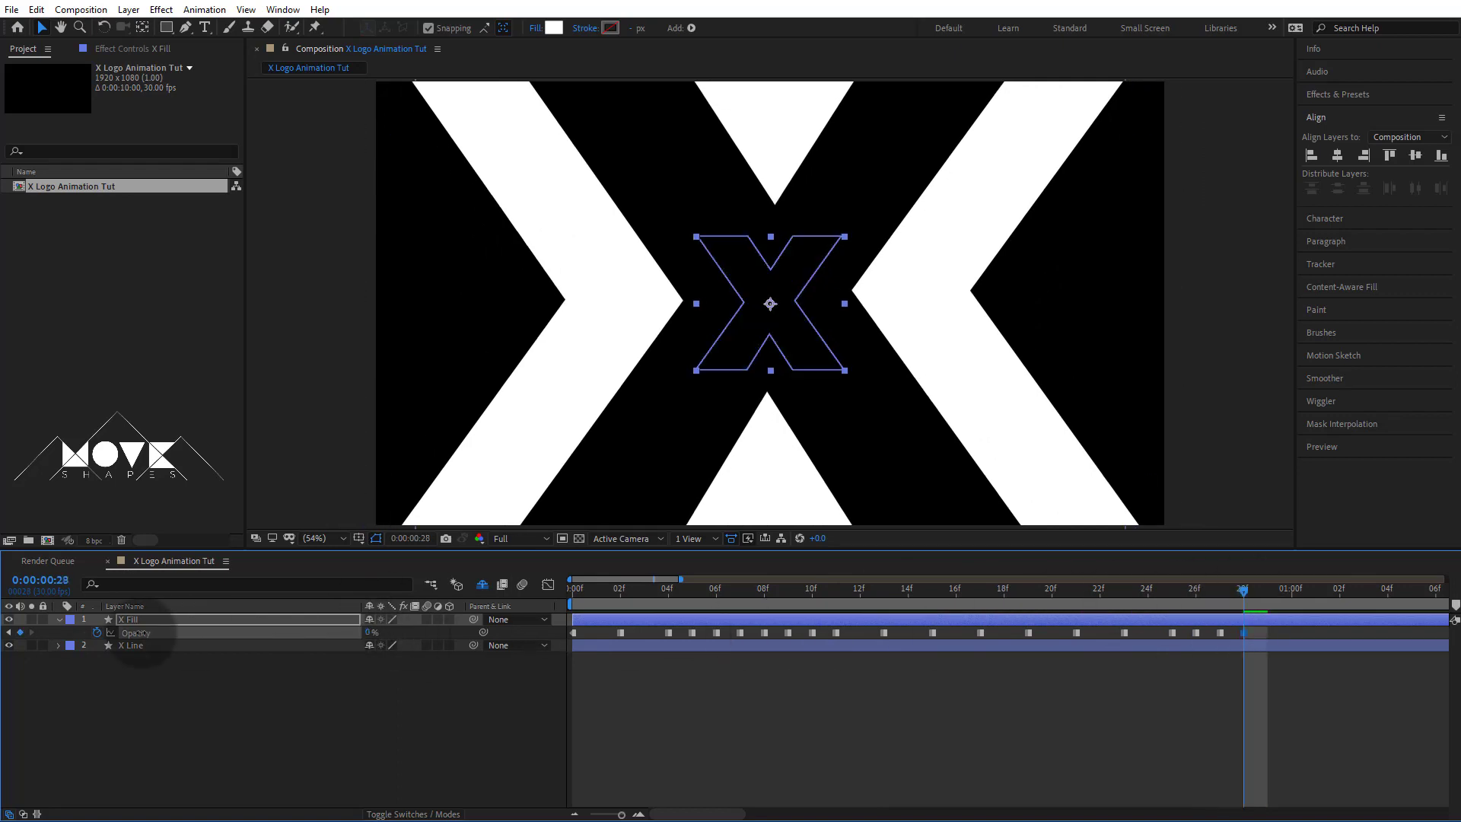
click(1268, 592)
click(1291, 592)
drag(370, 633, 607, 632)
click(1316, 592)
Step: Complete X Fill's alternating Opacity keyframes through 0:00:01:05, ending at 100%, and preview the flicker
click(608, 723)
drag(622, 815, 609, 818)
click(772, 592)
drag(371, 633, 619, 633)
click(778, 592)
click(785, 592)
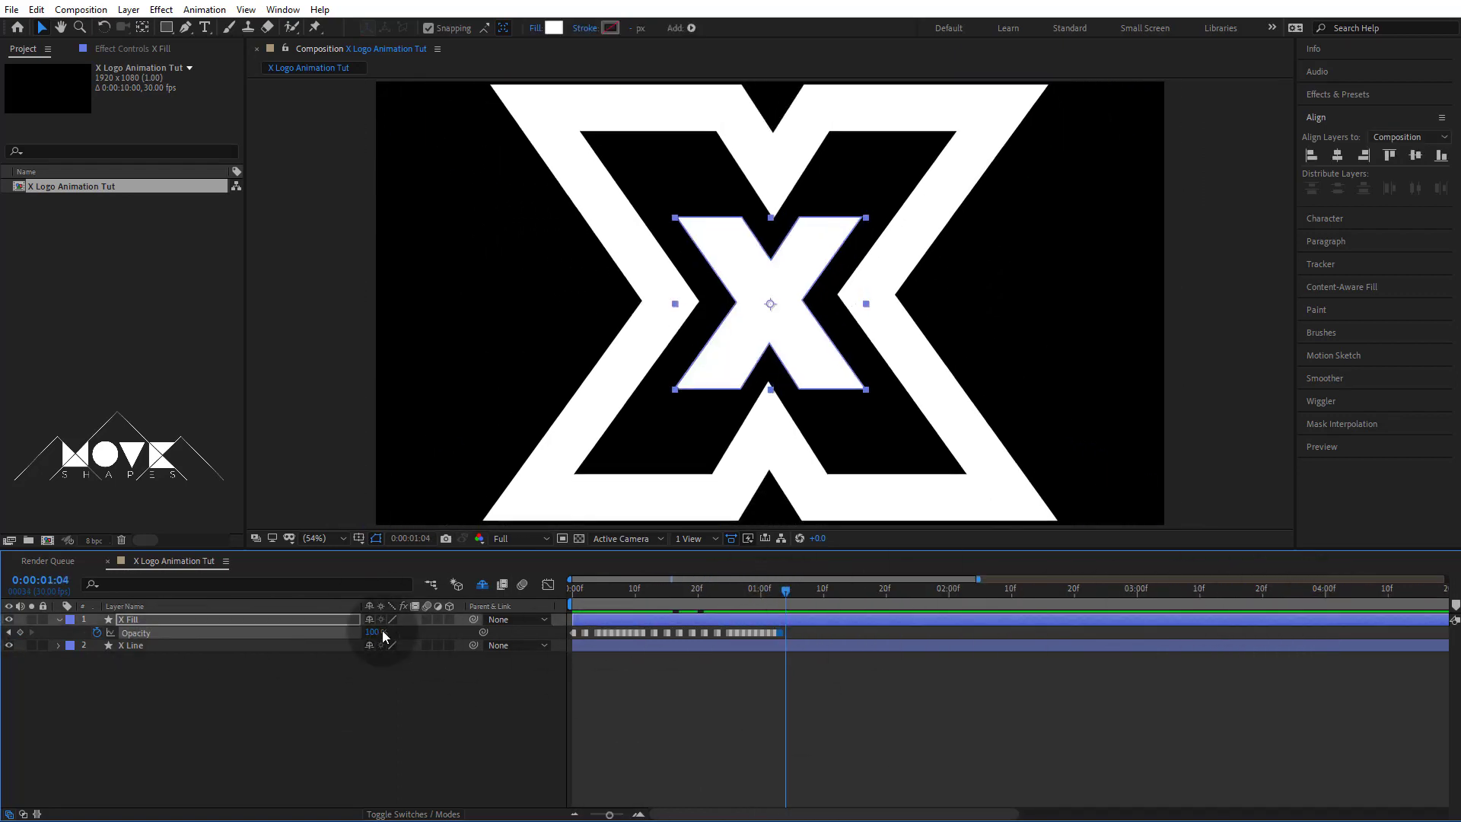
key(Page_Down)
drag(373, 632, 620, 634)
click(1030, 691)
key(space)
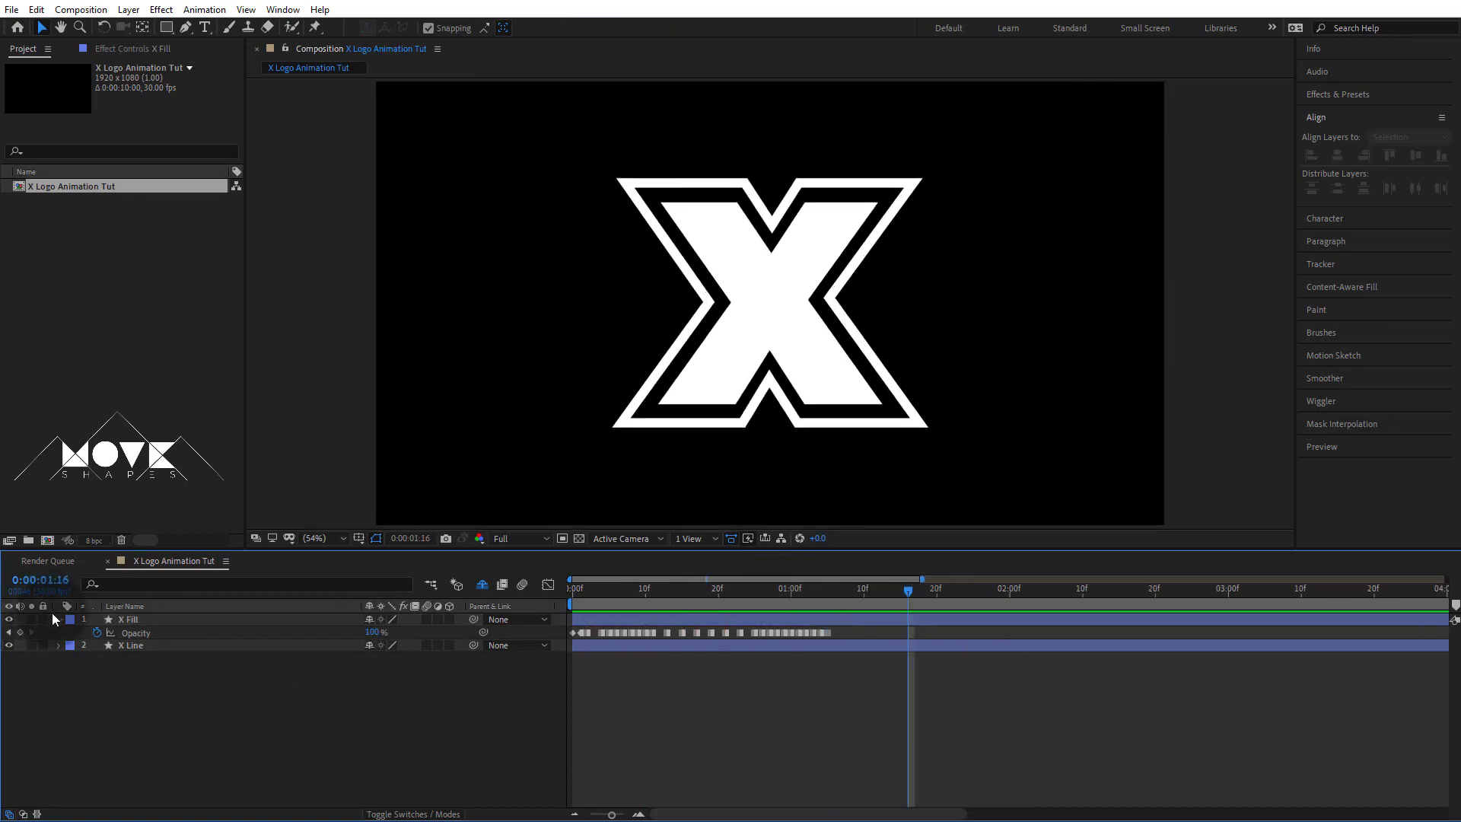
Step: Collapse the X Fill layer and reveal only its keyframed Scale and Opacity properties
click(59, 619)
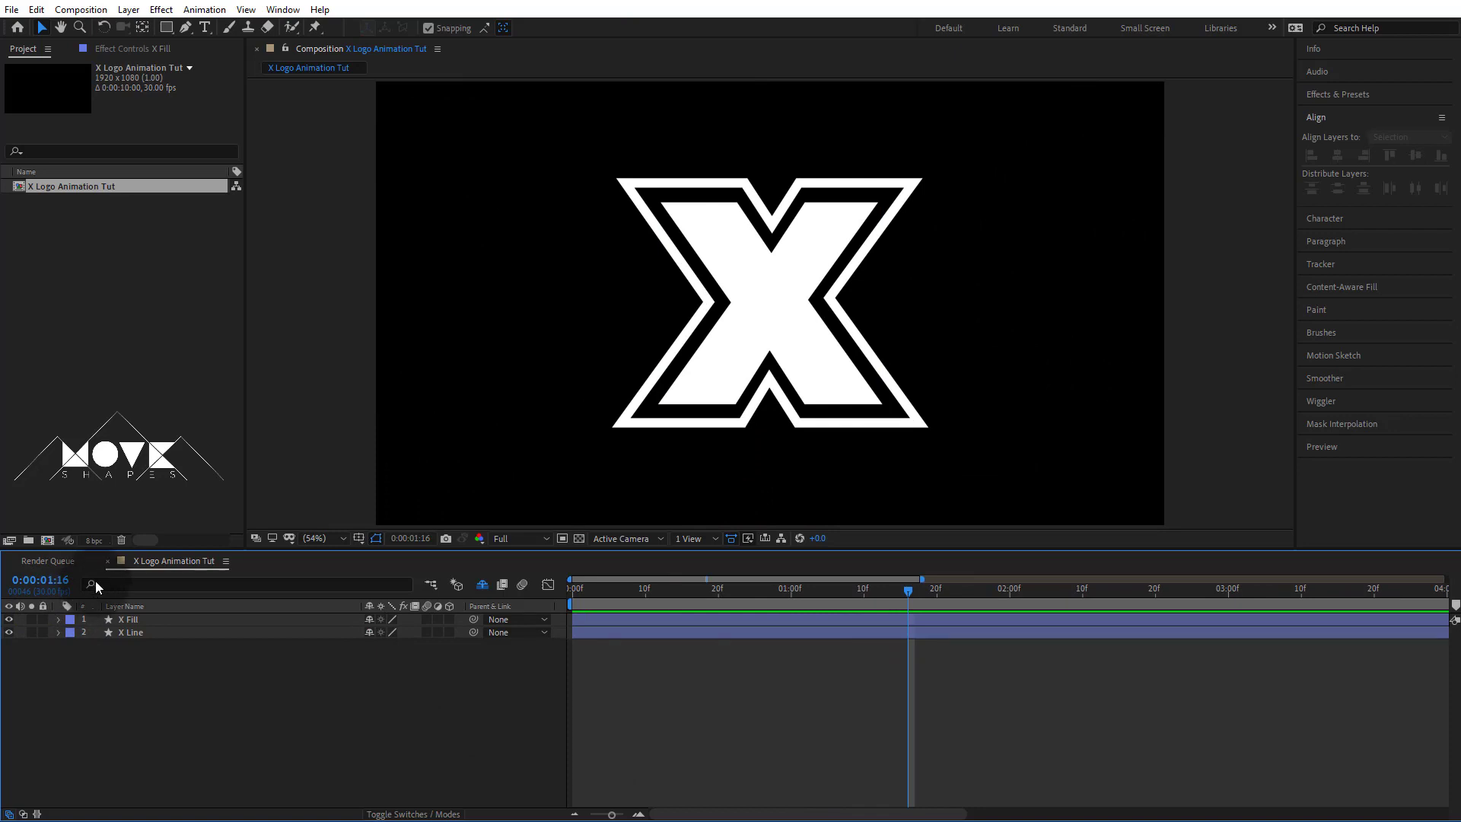
click(631, 590)
click(629, 621)
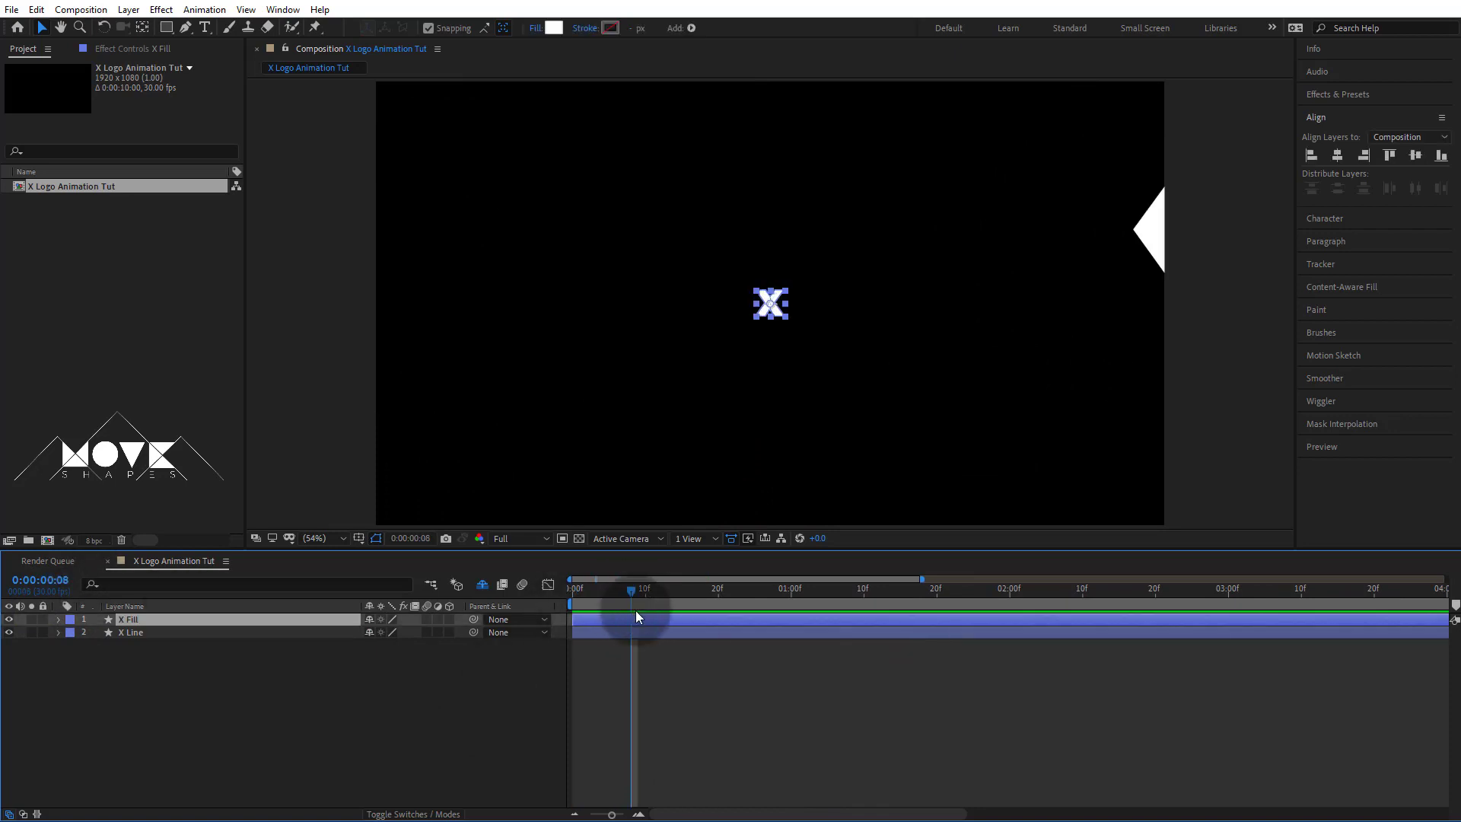
key(u)
click(647, 692)
Step: Split the X Fill layer at 0:00:00:06
mouse_move(610, 589)
mouse_down()
mouse_move(586, 592)
mouse_move(617, 596)
mouse_up()
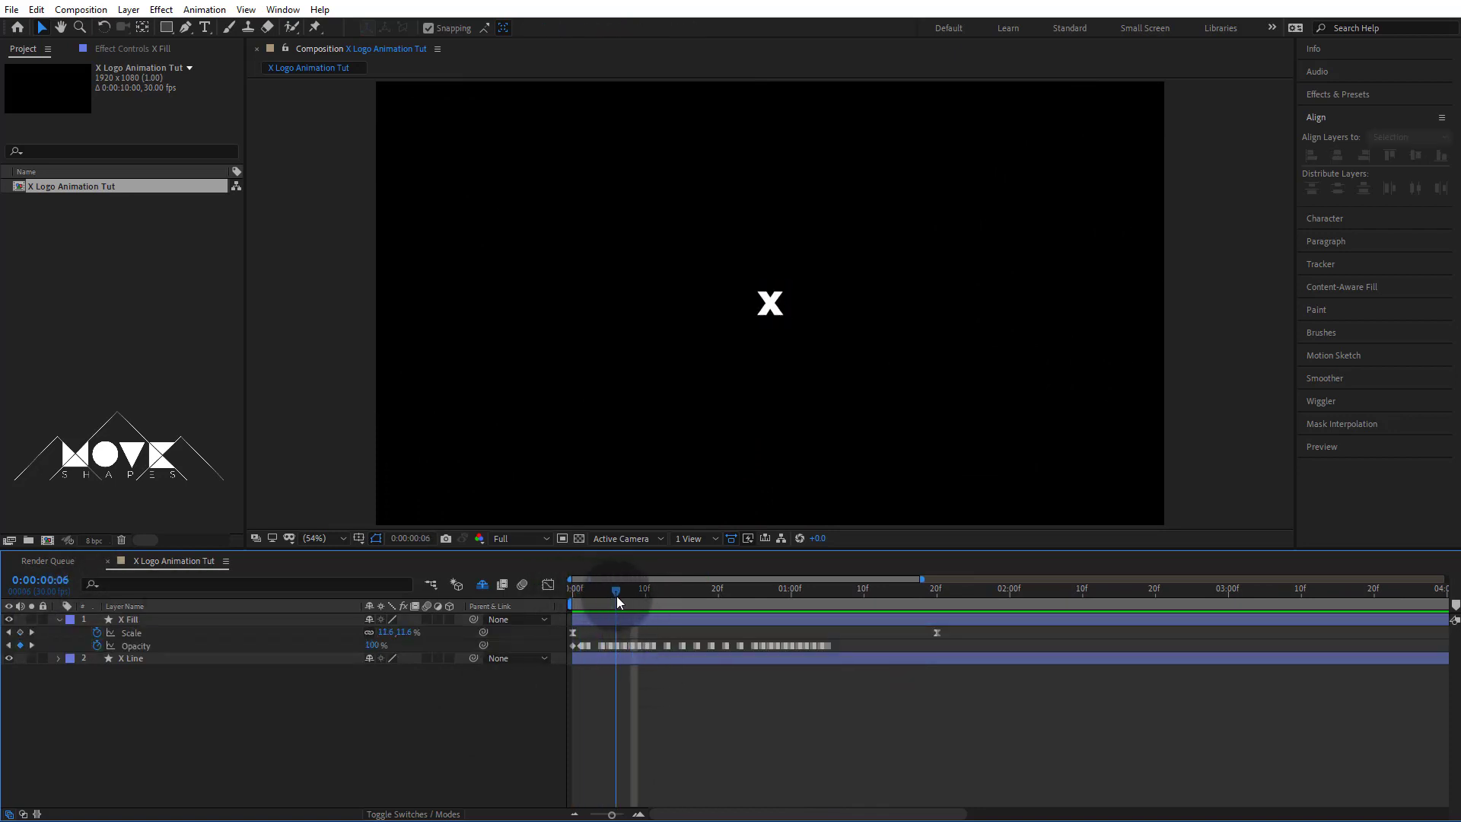
click(618, 619)
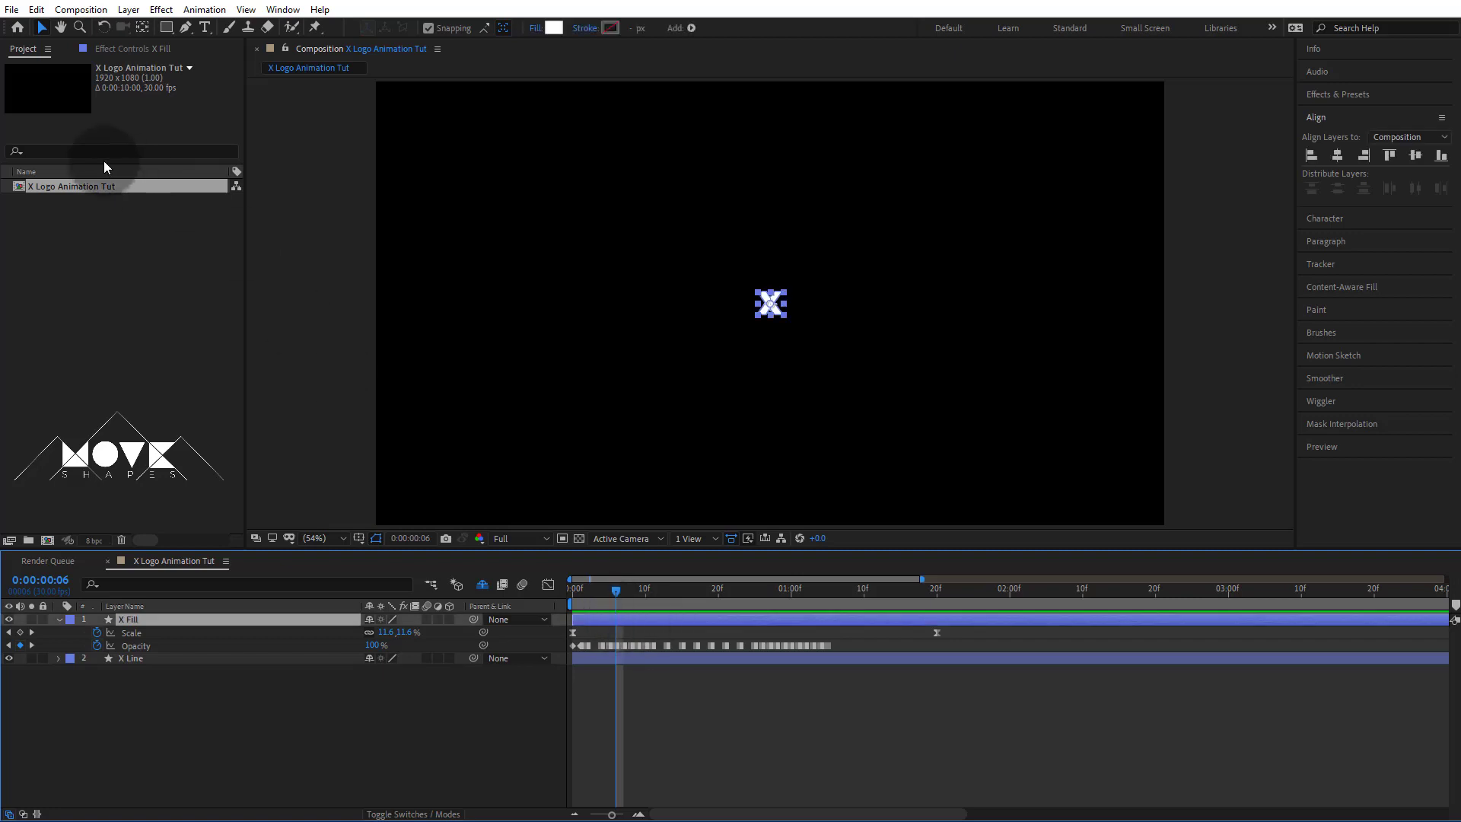
click(36, 9)
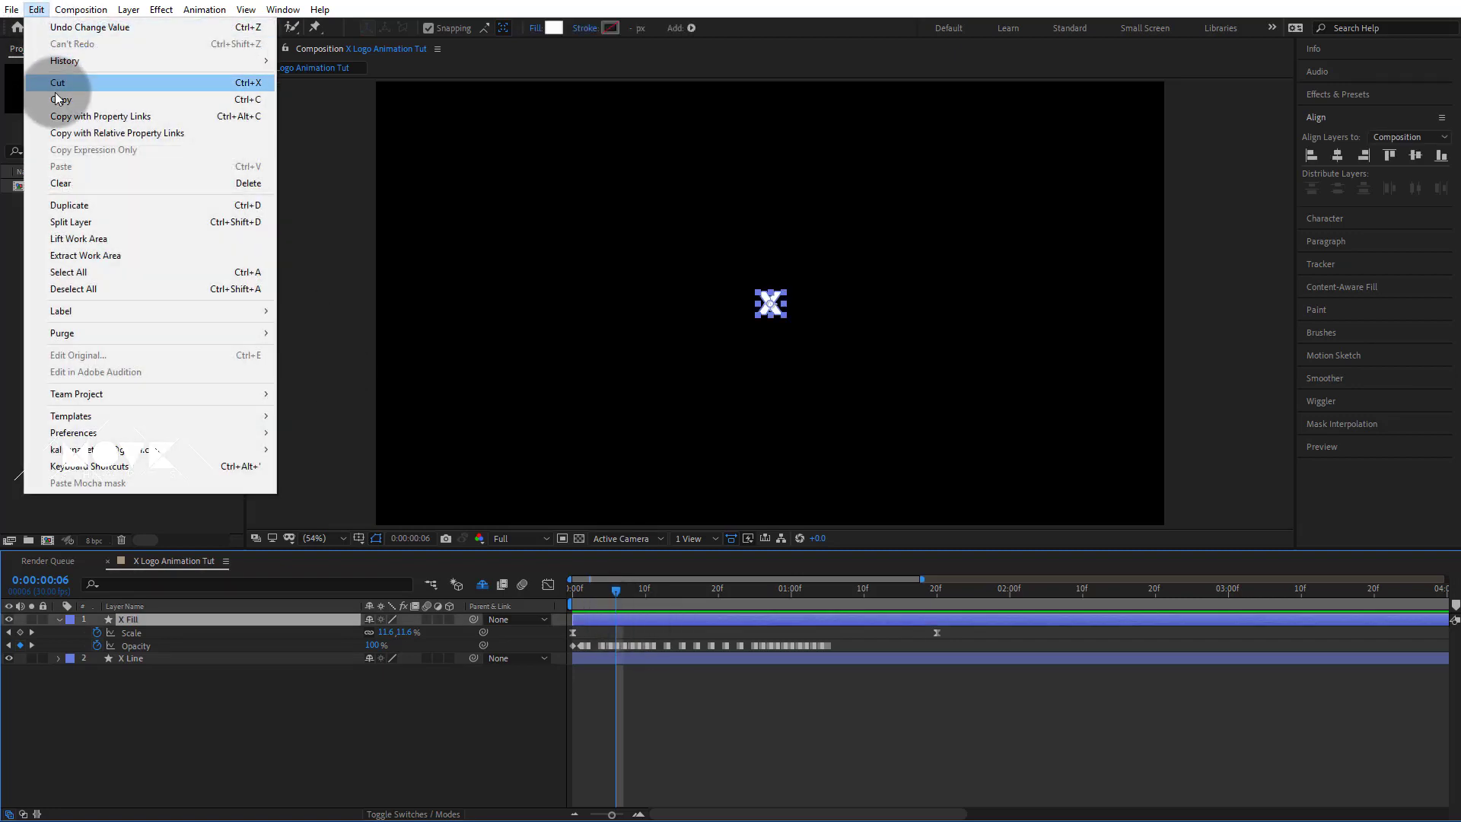
click(72, 221)
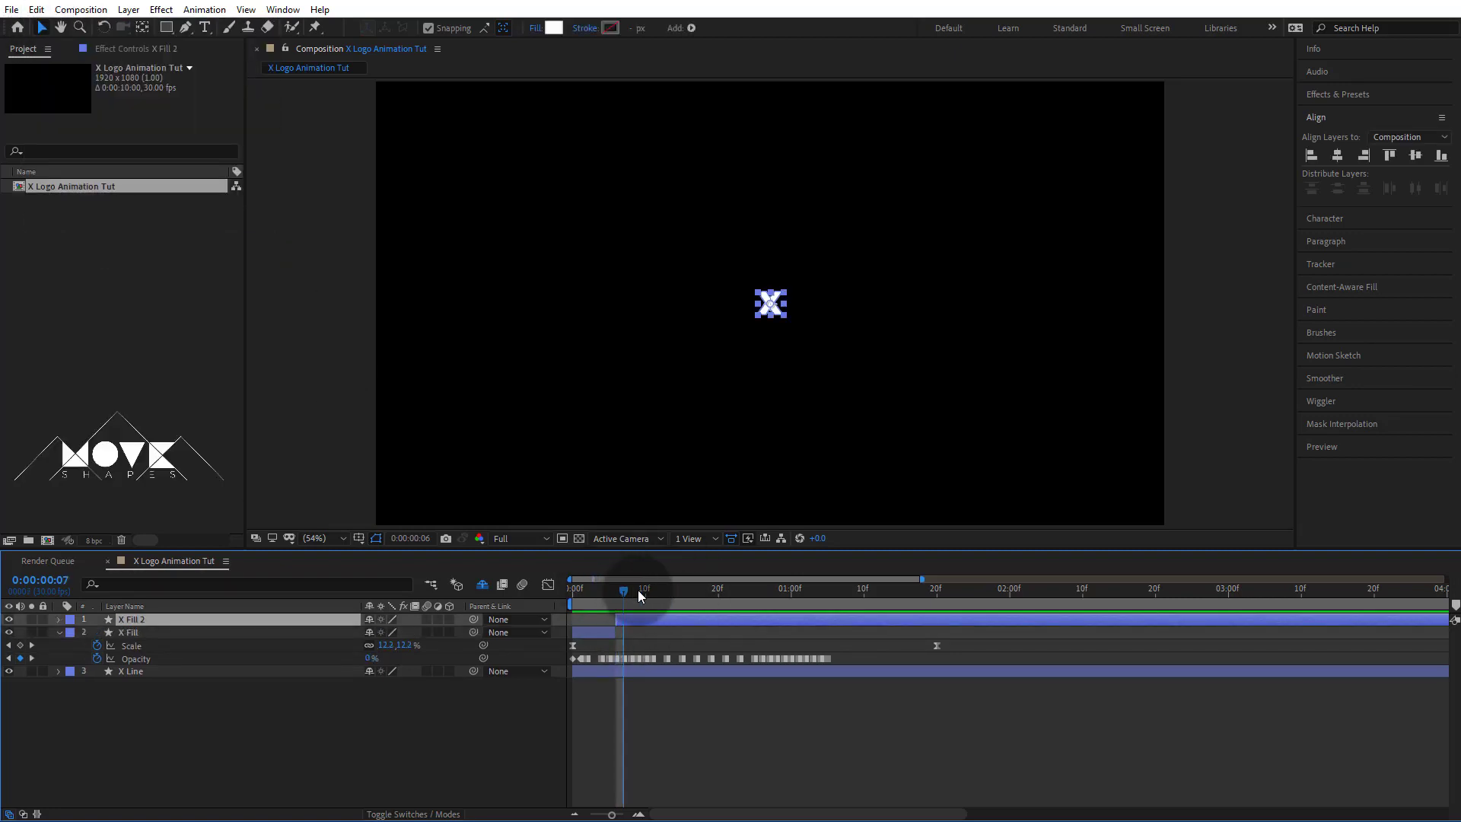
Step: Split the remaining part of the filled X layer at 0:00:00:11 and again at 0:00:00:16
drag(638, 591, 652, 591)
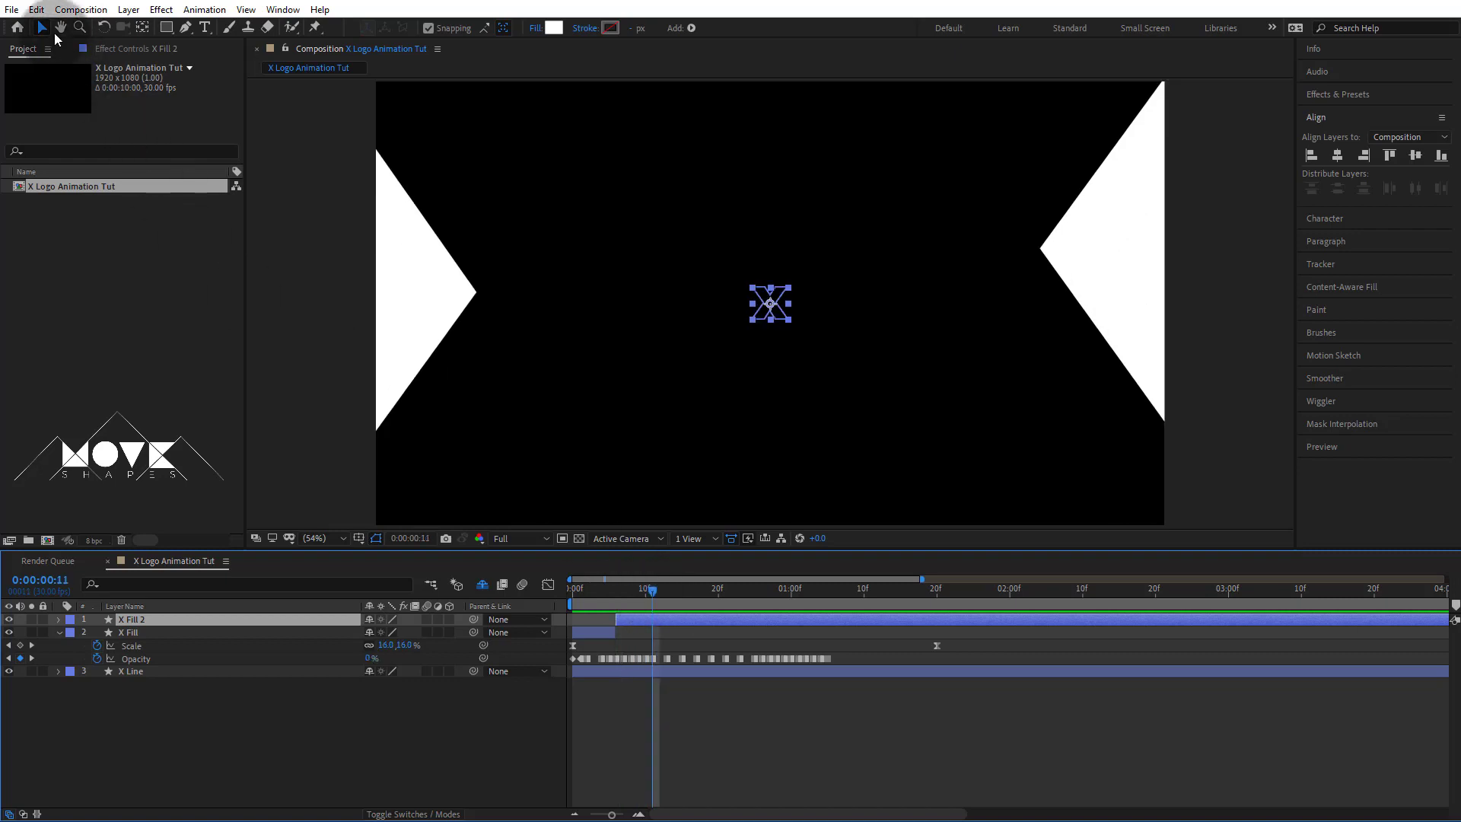
click(36, 9)
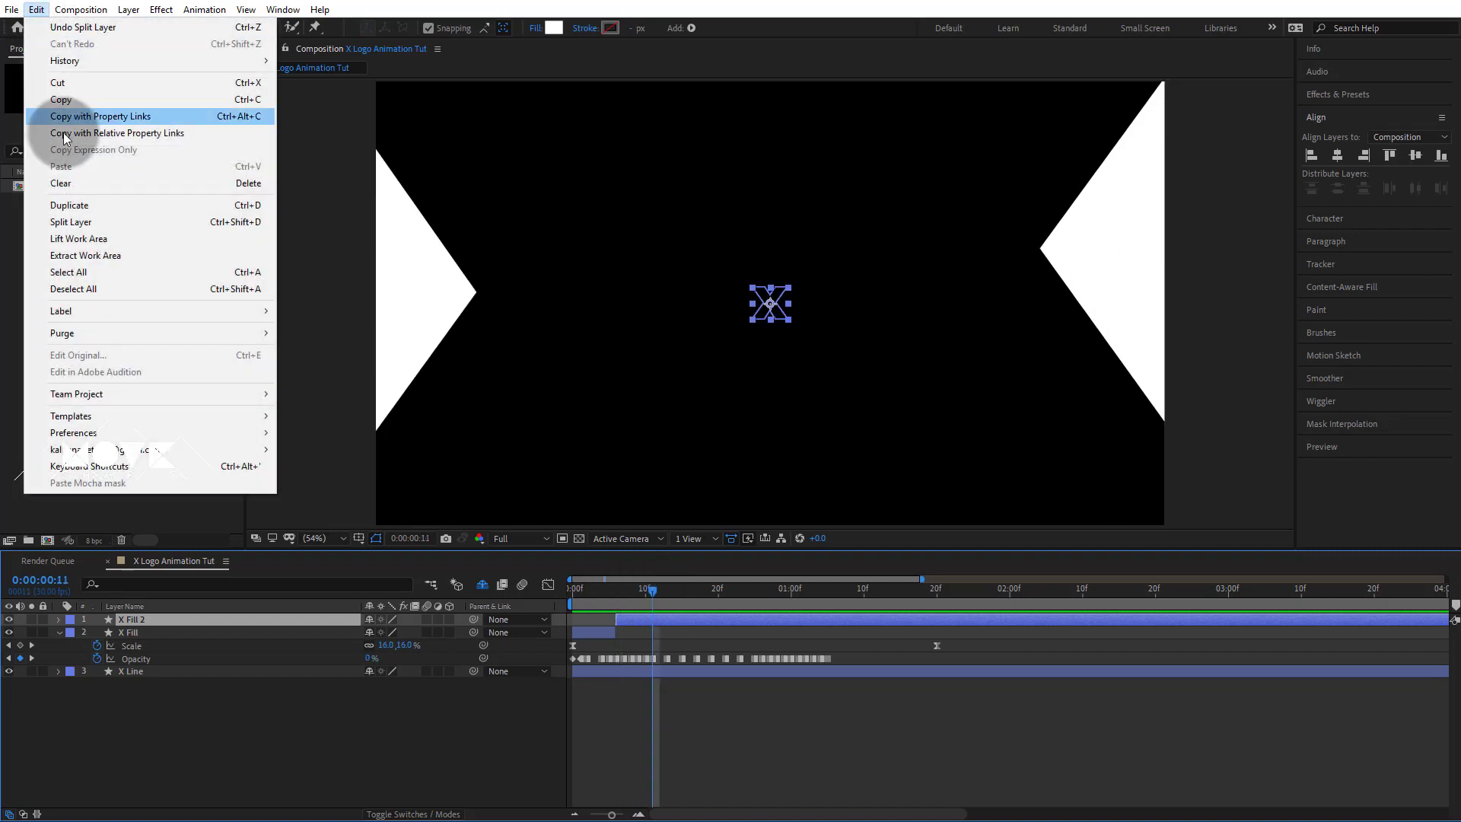
click(67, 222)
drag(673, 591, 691, 592)
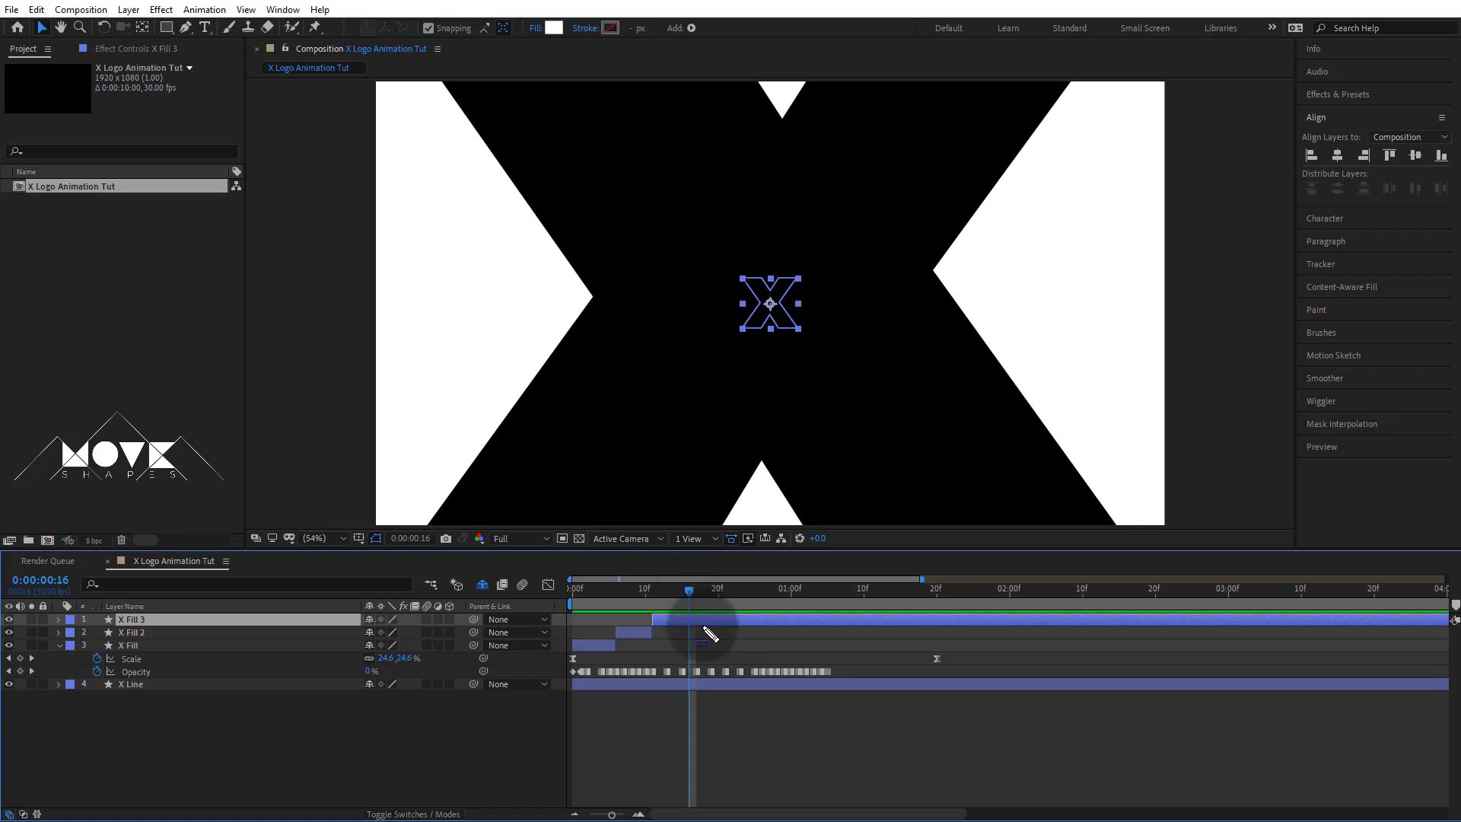
click(36, 9)
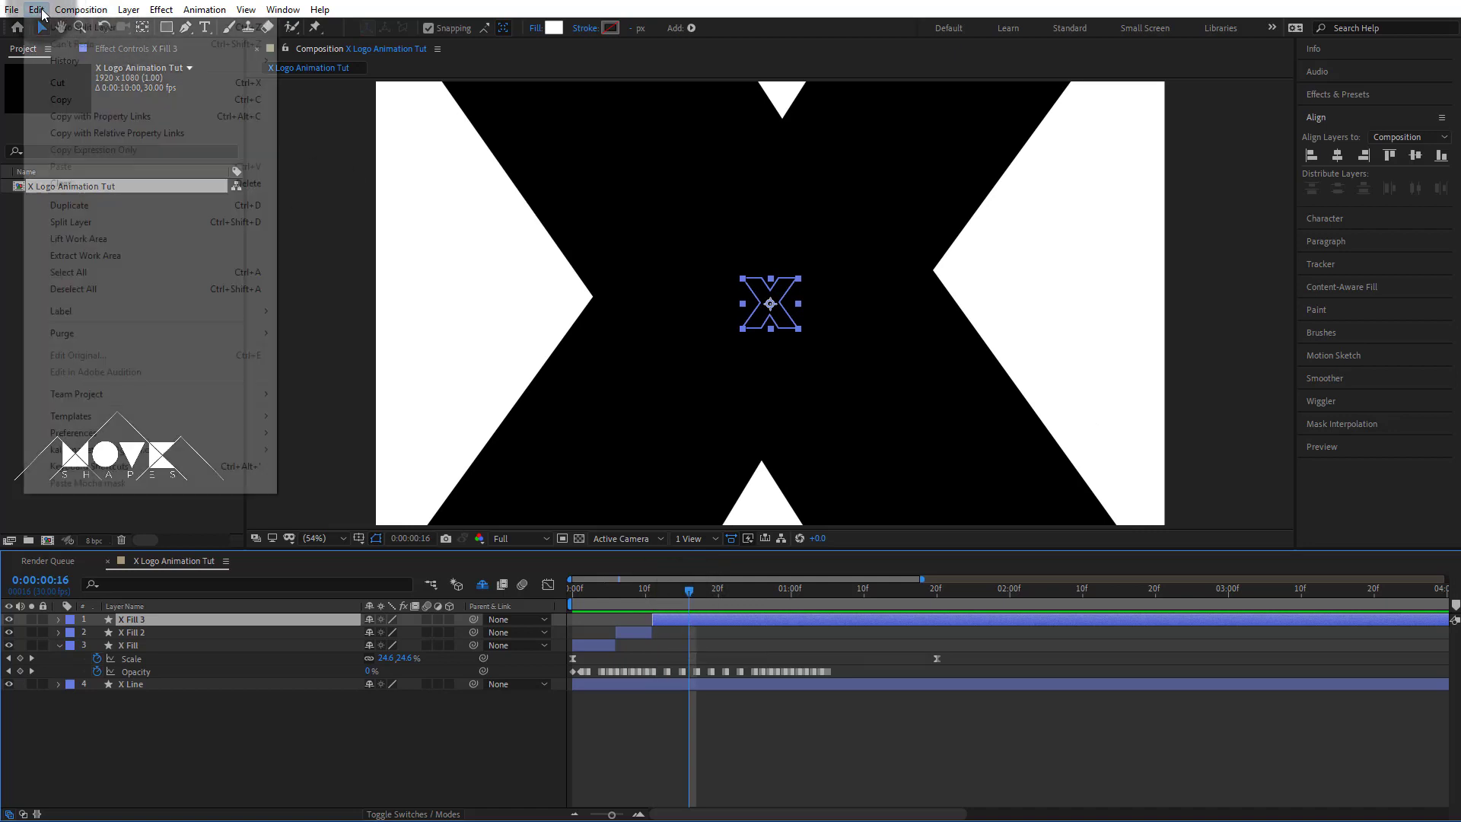
click(67, 222)
Step: Split the last filled X segment at 0:00:00:22 and again at 0:00:00:29, leaving no layer selected
drag(729, 596, 732, 592)
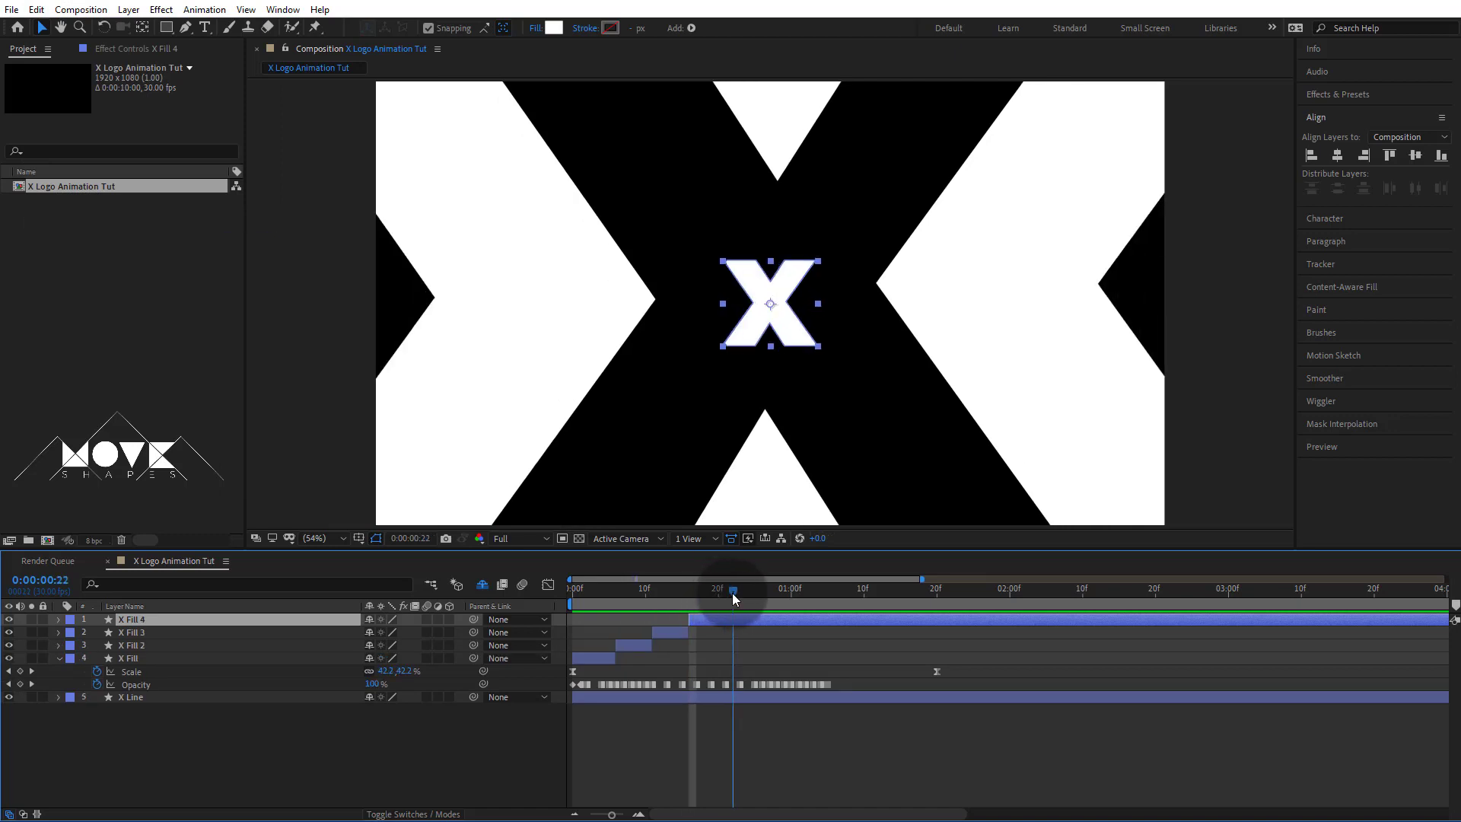
click(35, 10)
click(67, 222)
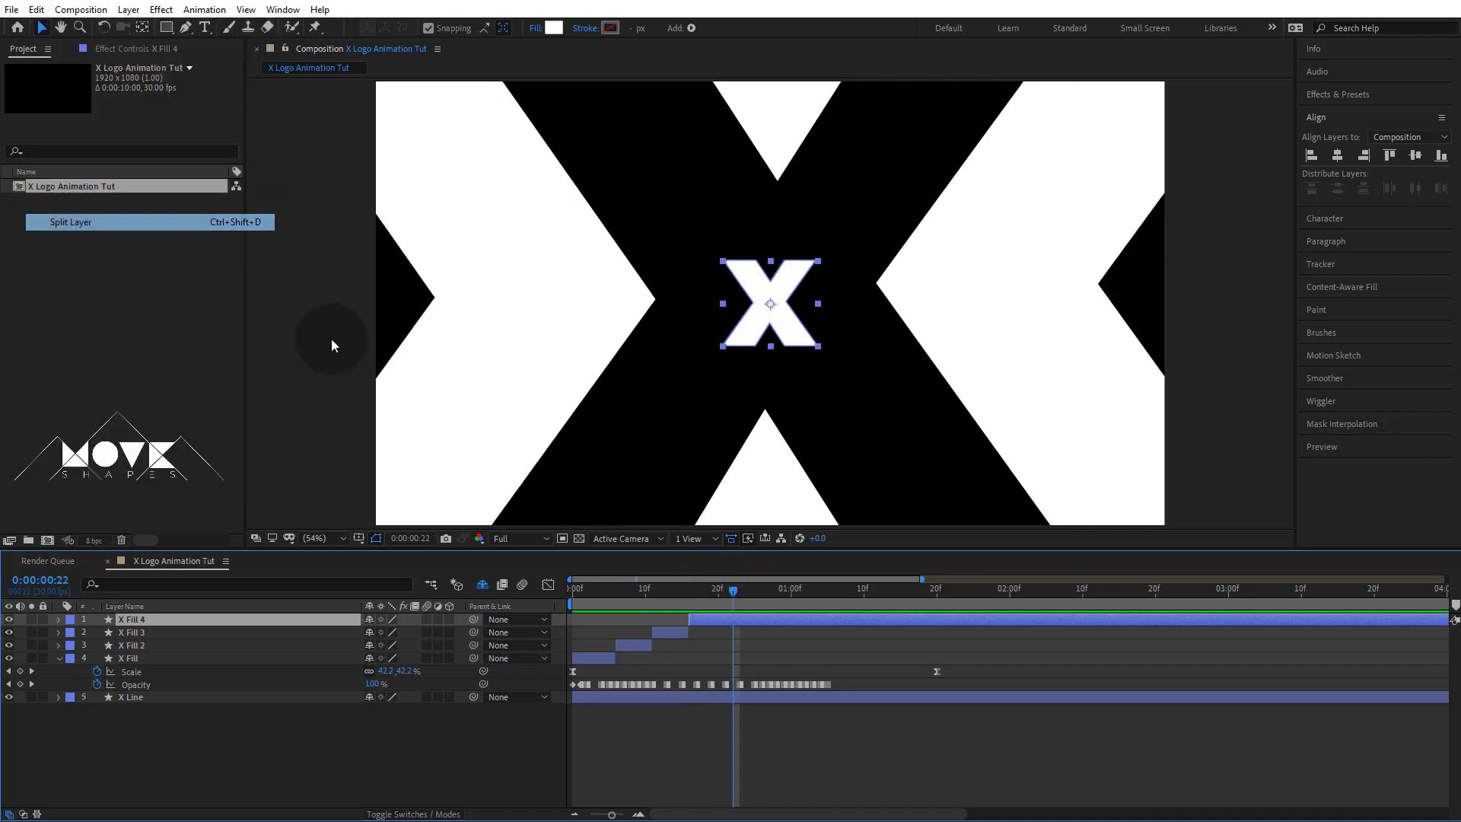
drag(758, 587, 780, 592)
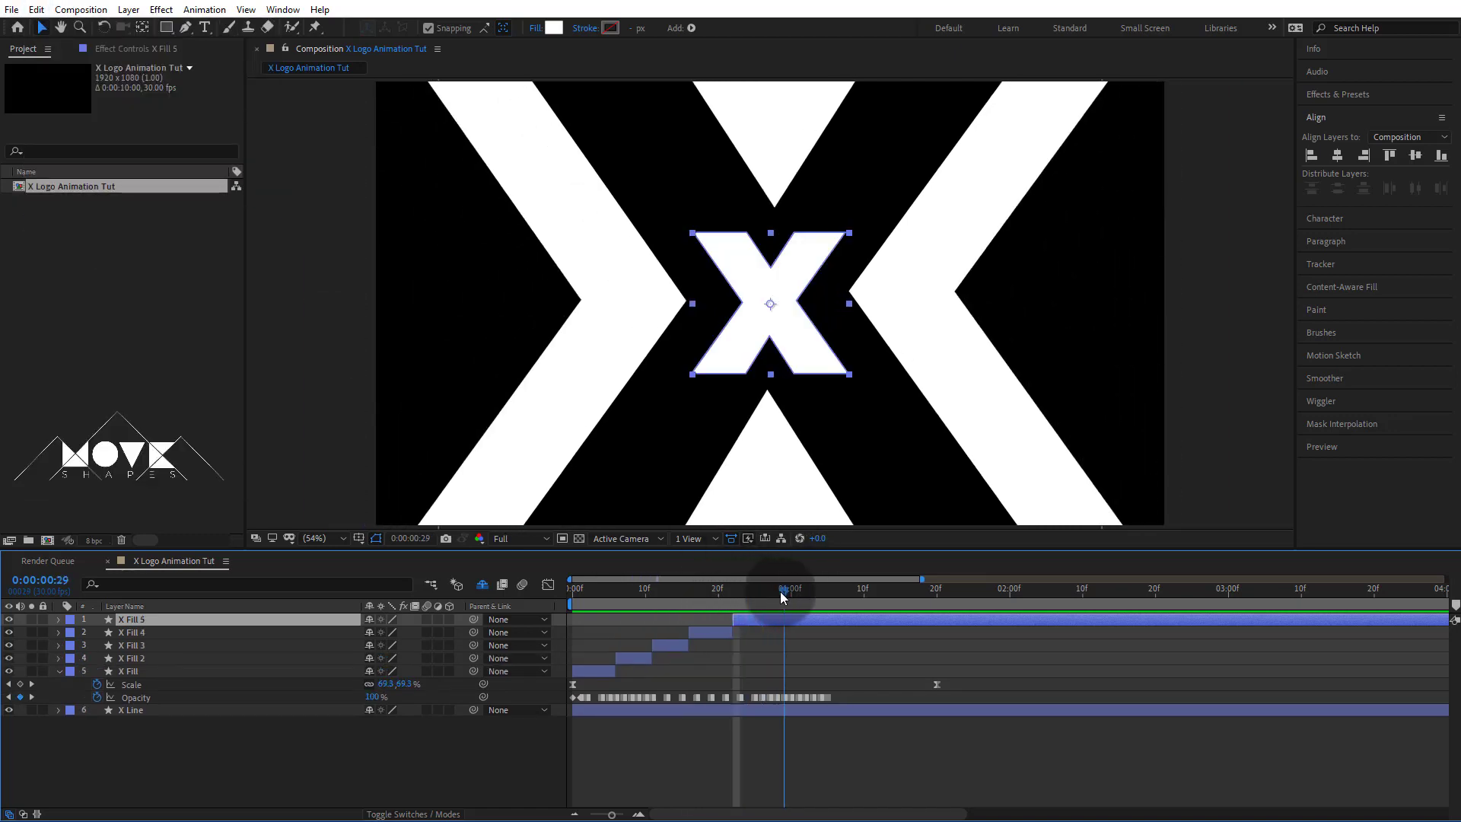
click(35, 9)
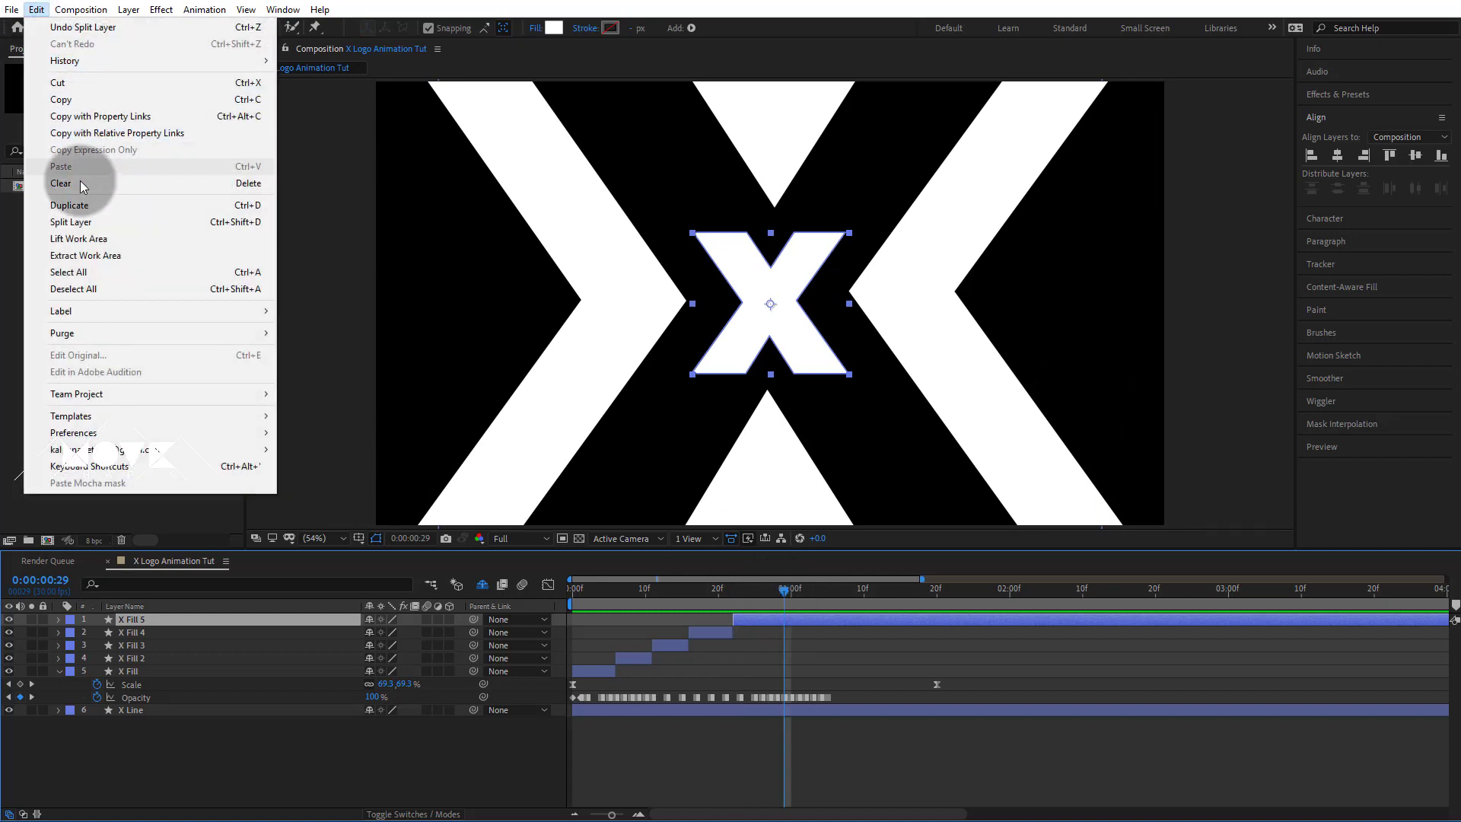
click(71, 222)
click(871, 738)
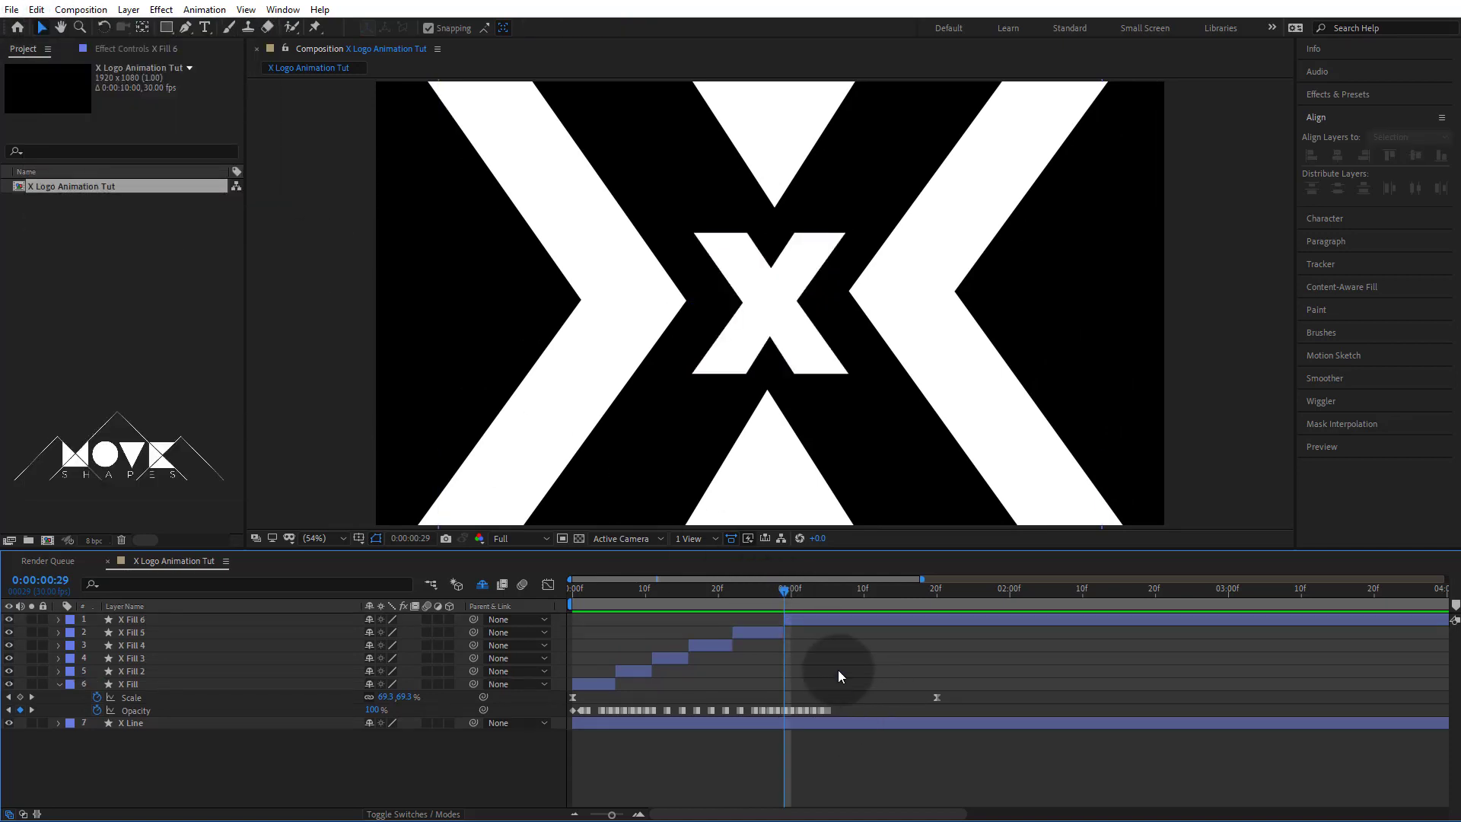
Step: Set the fill of the X Fill 5 layer to None
drag(786, 592, 723, 639)
drag(797, 634, 756, 636)
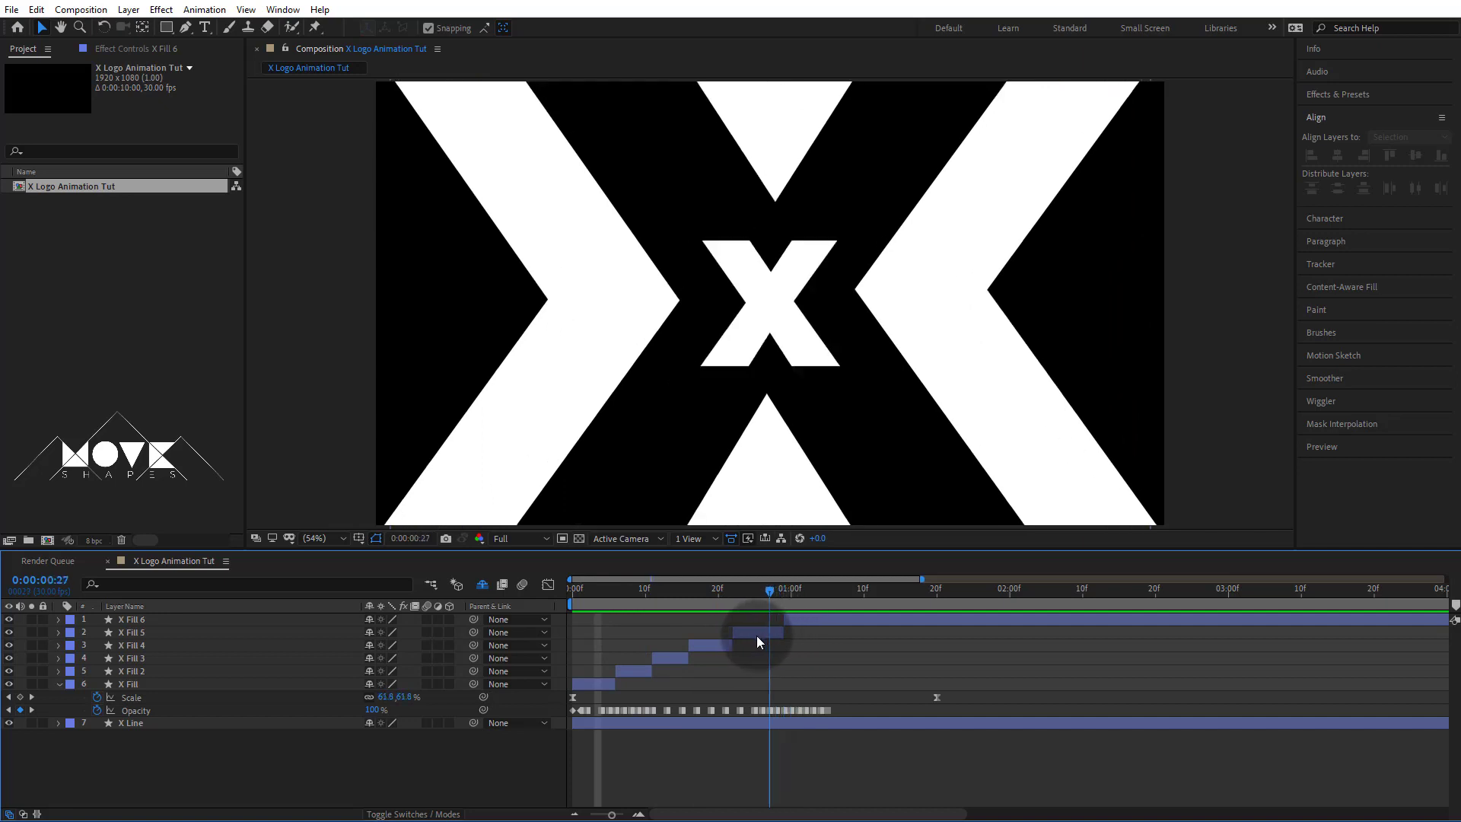
click(761, 632)
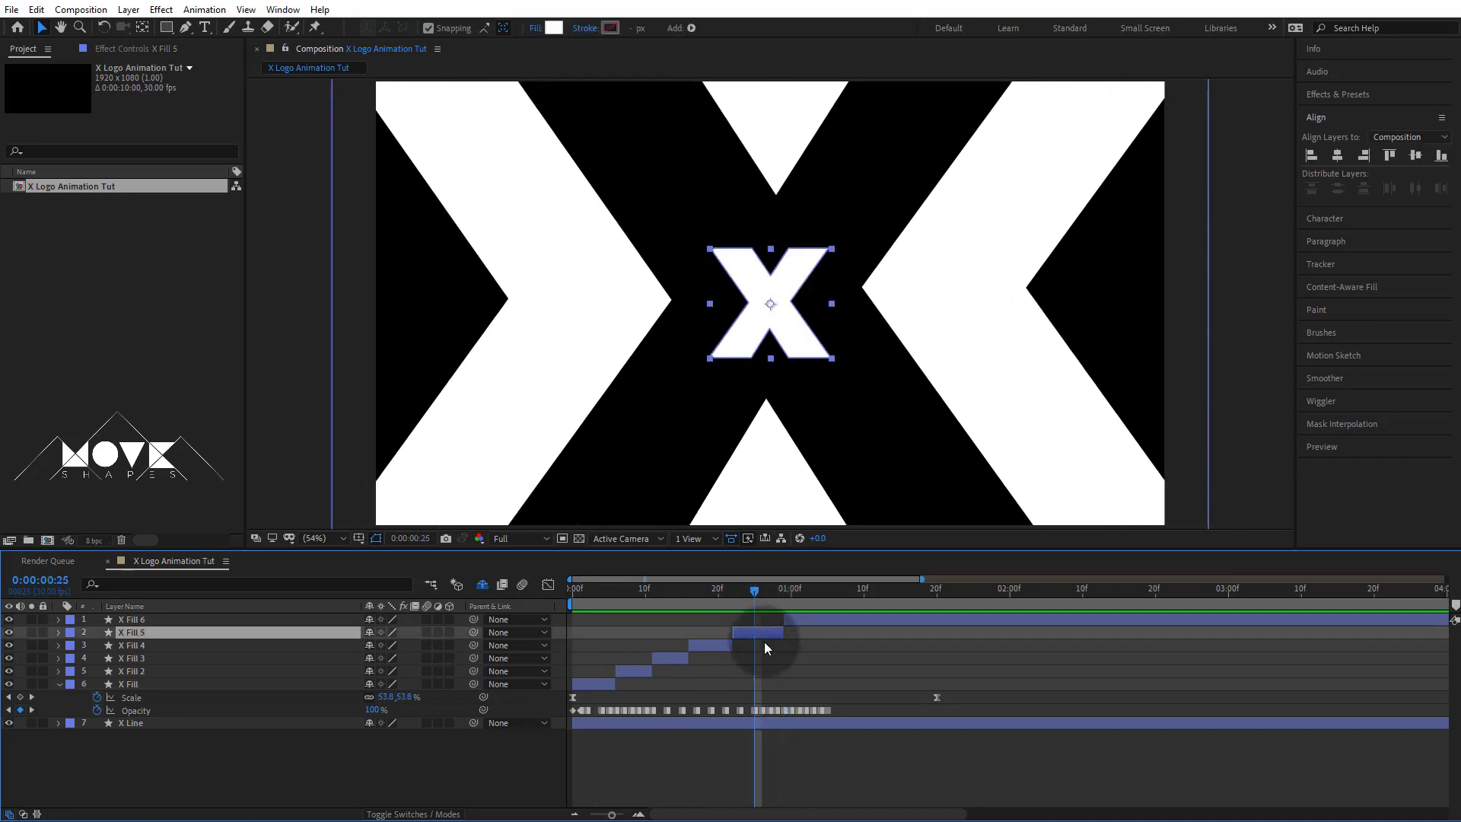
click(536, 28)
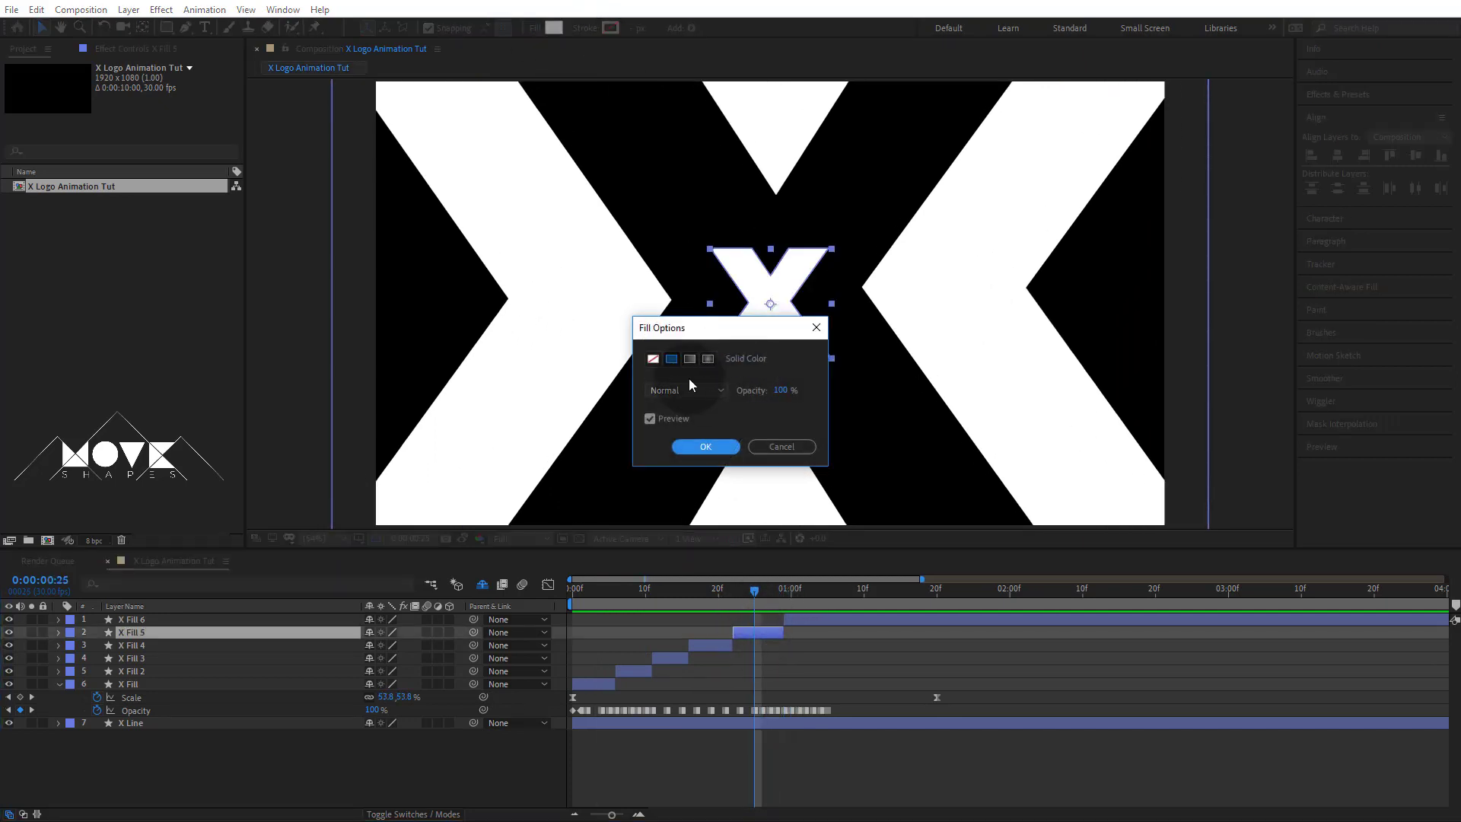
click(653, 360)
click(706, 446)
Step: Give the X Fill 5 layer a solid white stroke 20 px wide and move to 0:00:00:14
click(585, 28)
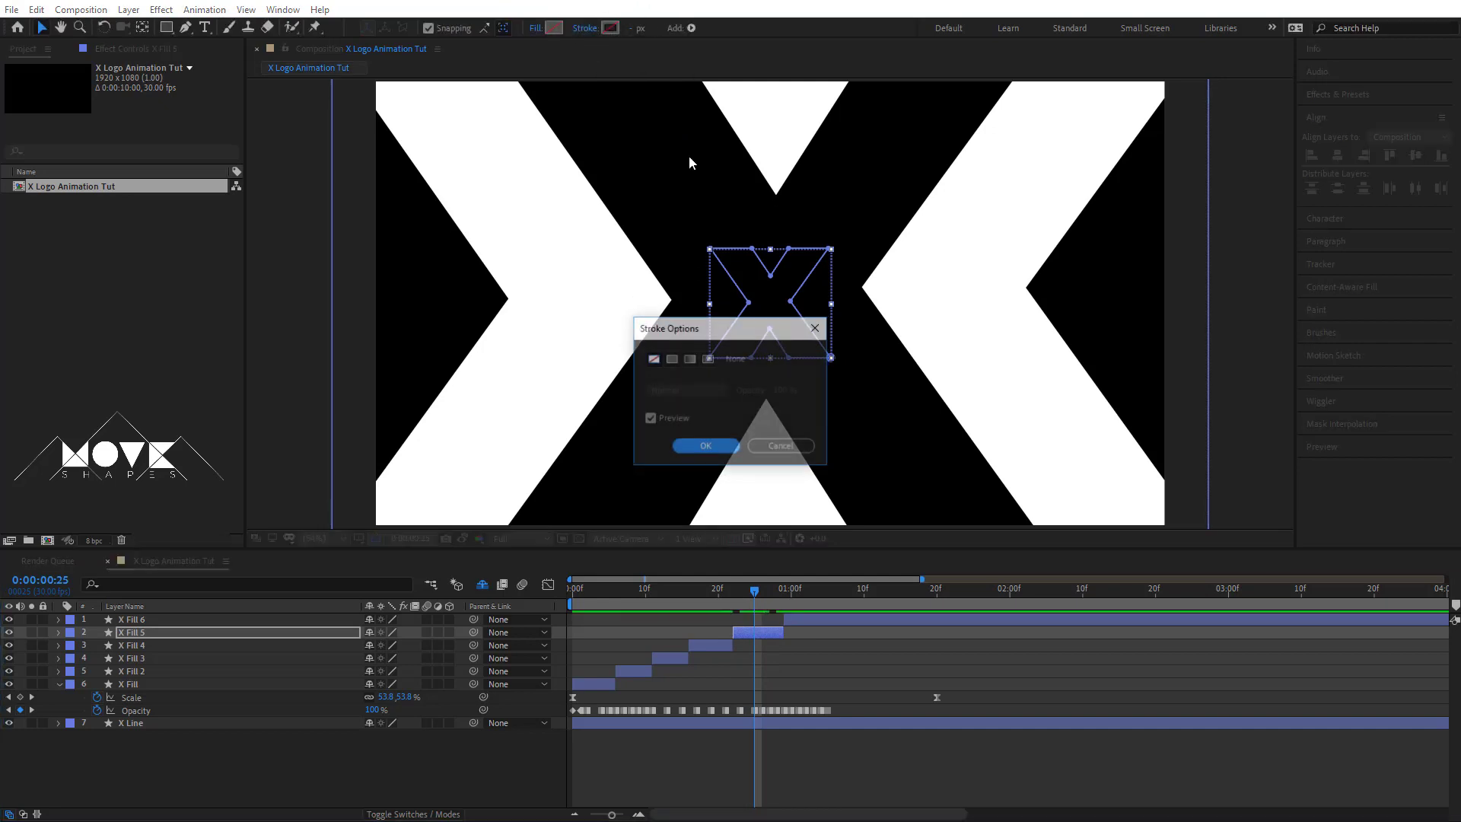
click(671, 360)
click(706, 447)
click(641, 28)
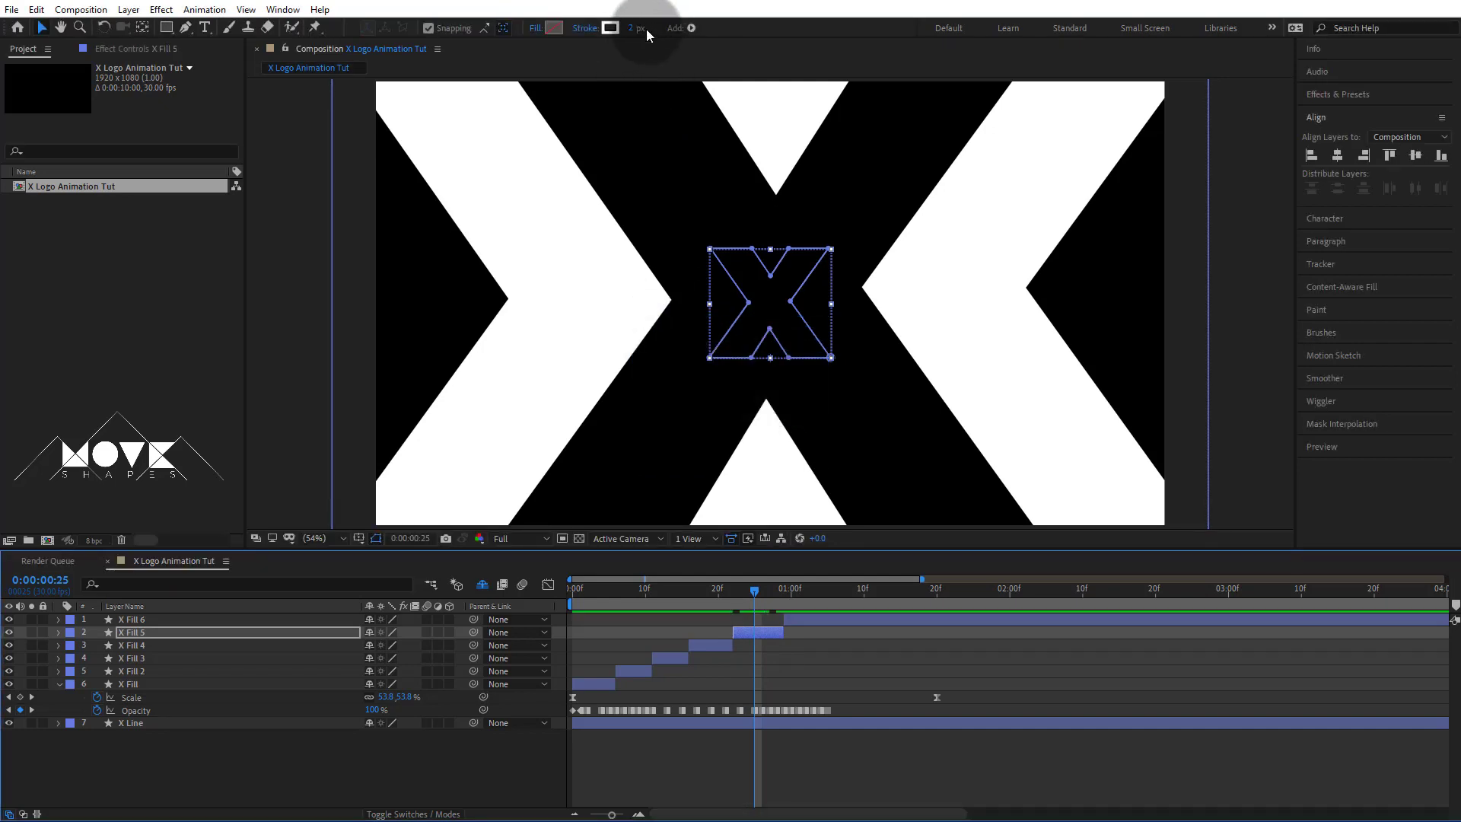
text(20)
key(Return)
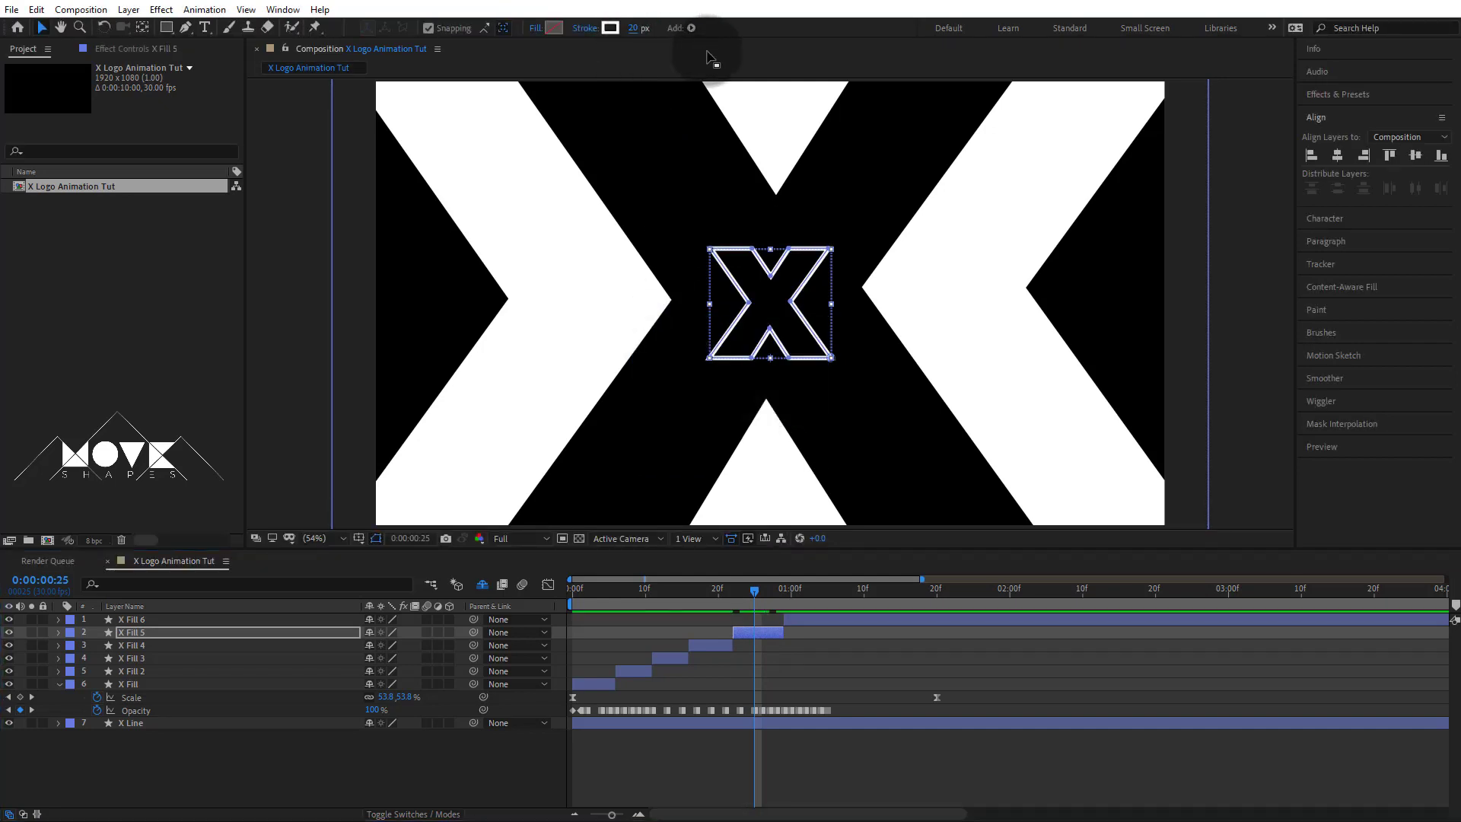
click(835, 633)
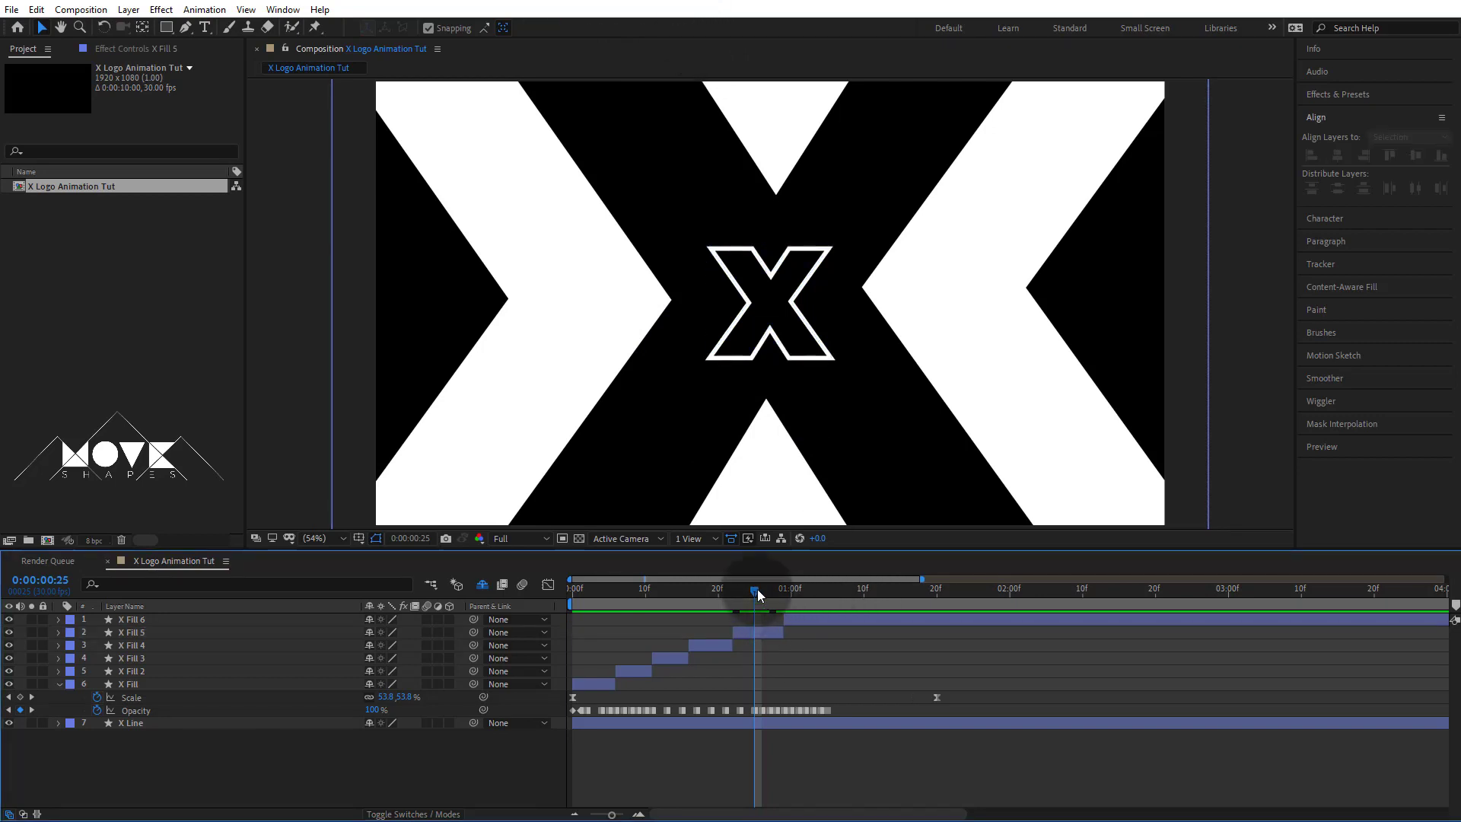
drag(756, 589, 675, 604)
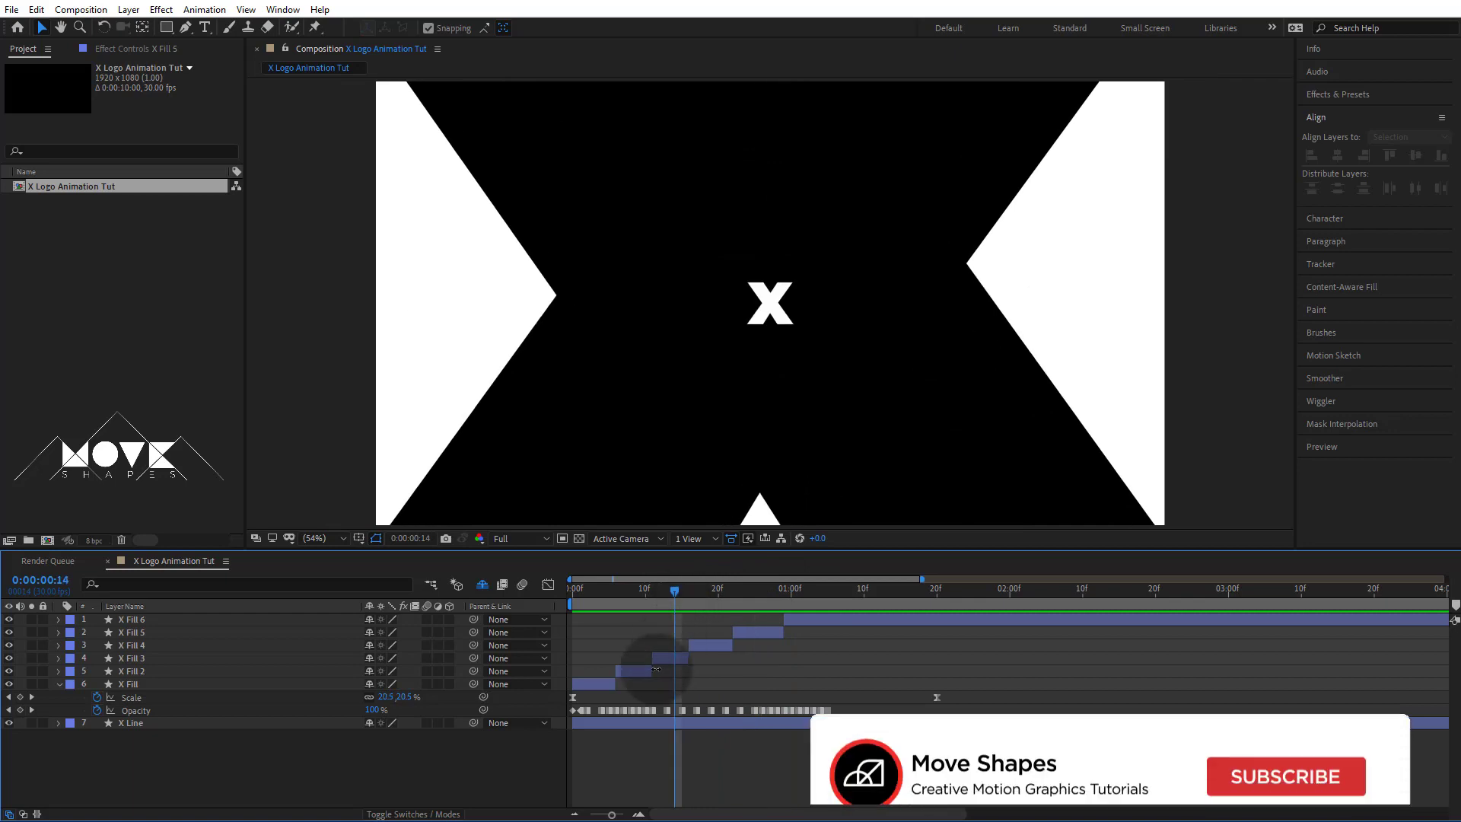
Step: Give the X Fill 3 layer a solid white stroke 20 px wide and set its fill to None
click(670, 658)
click(585, 28)
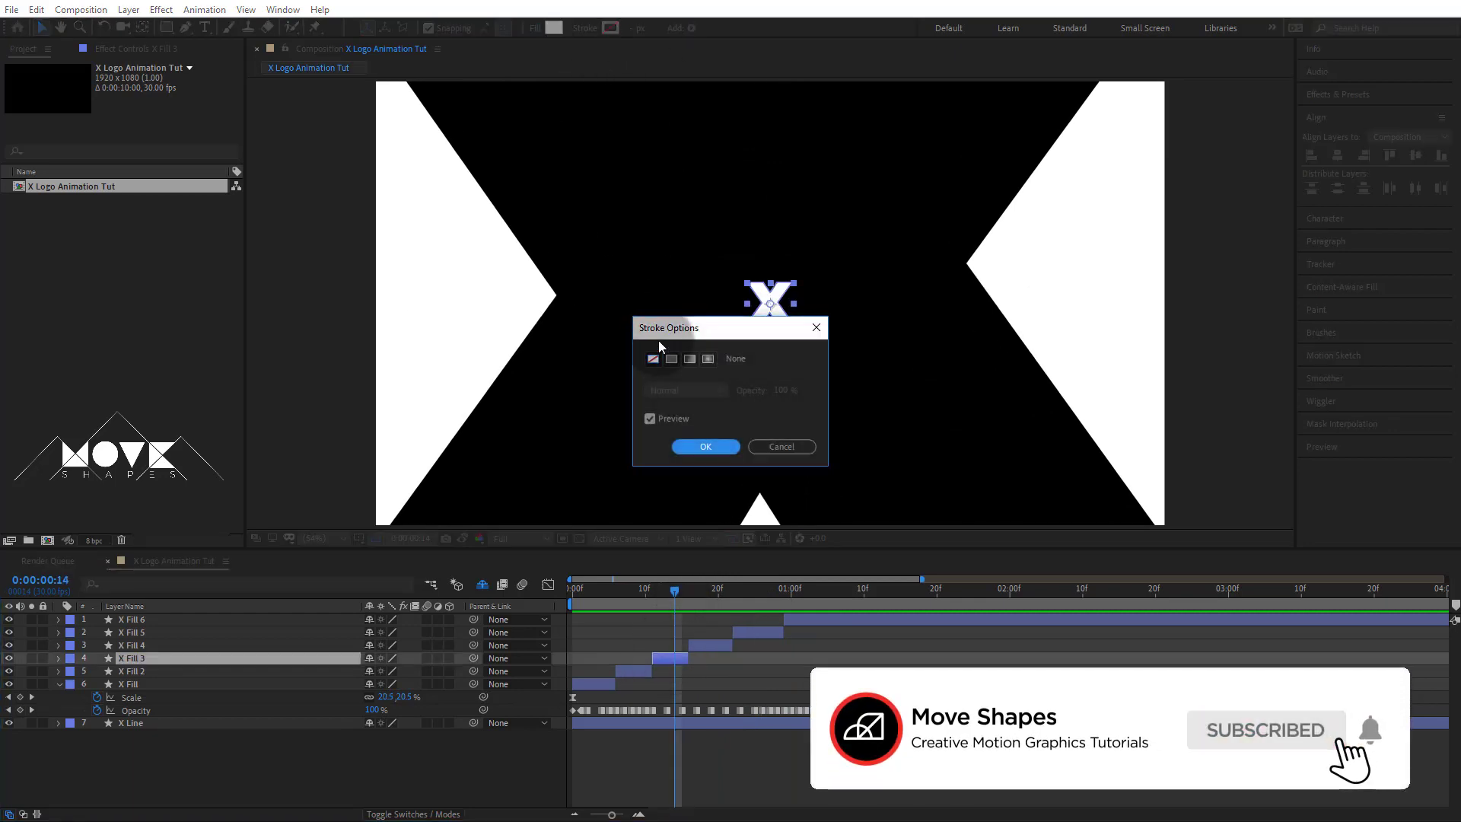
click(672, 358)
click(704, 448)
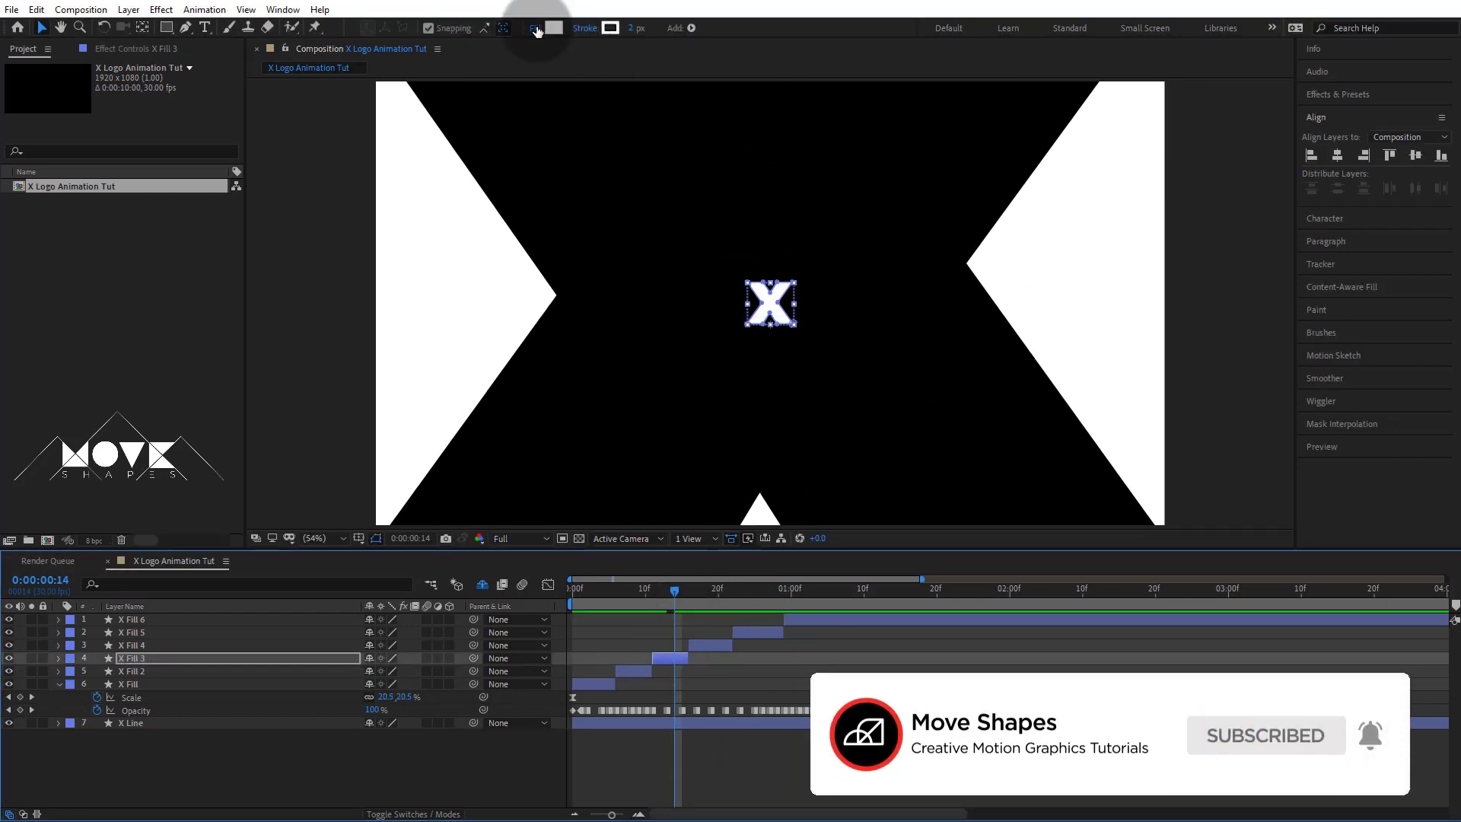
click(535, 28)
click(653, 359)
click(704, 446)
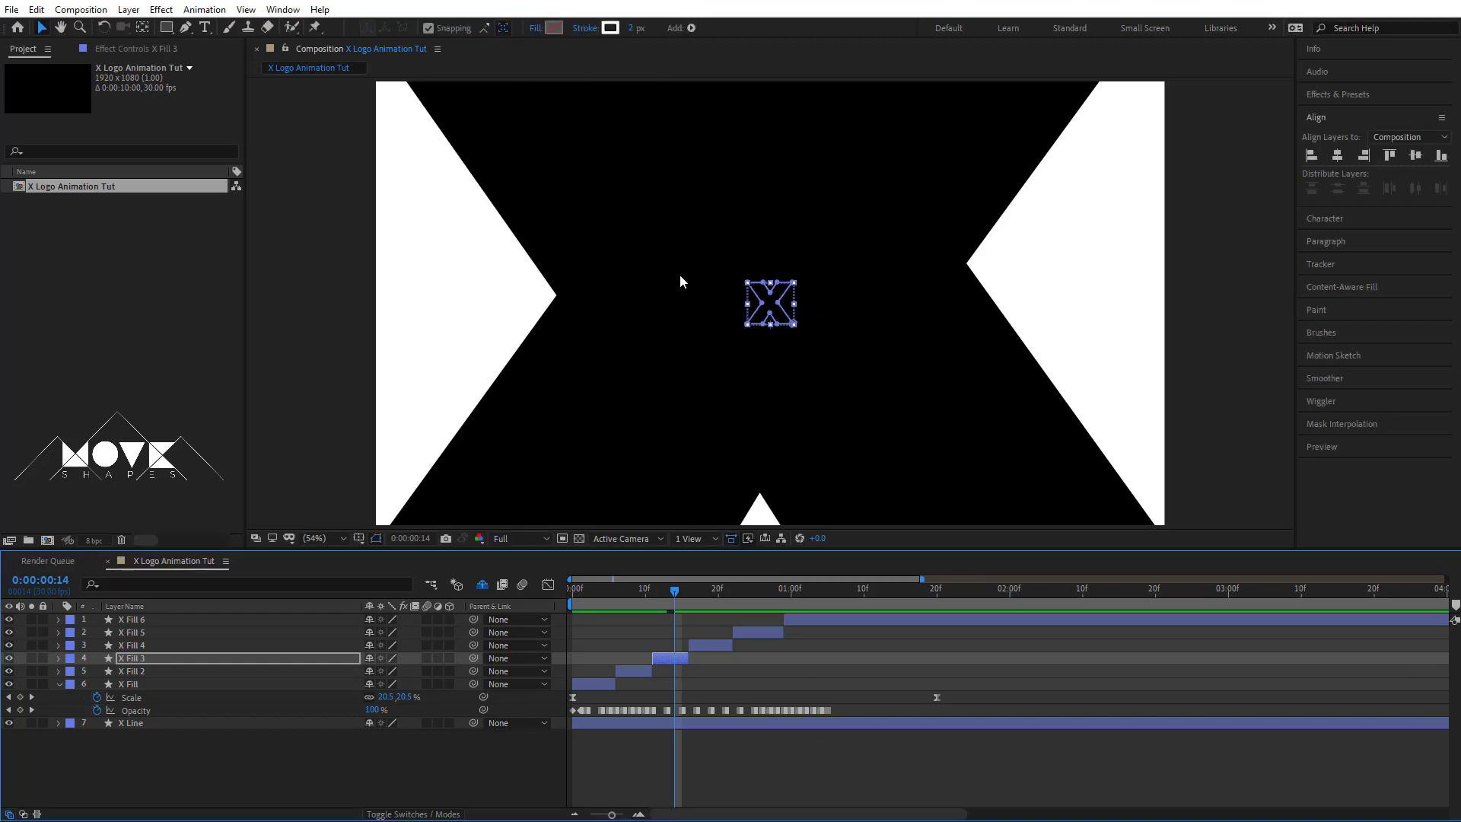
click(630, 29)
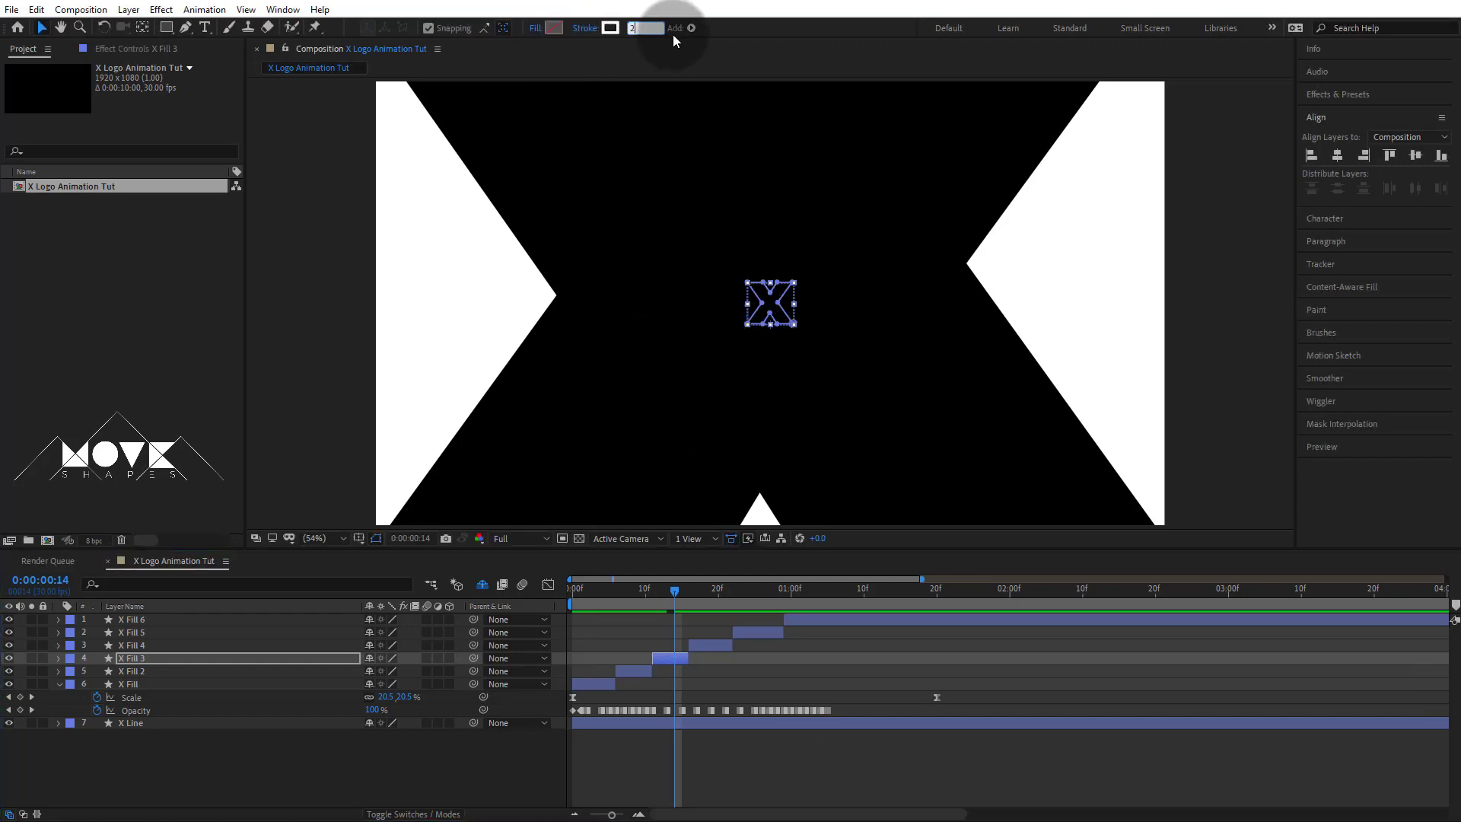
Step: At 0:00:00:01, set the X Fill layer's fill to None and give it a solid white stroke 20 px wide
drag(665, 598, 578, 609)
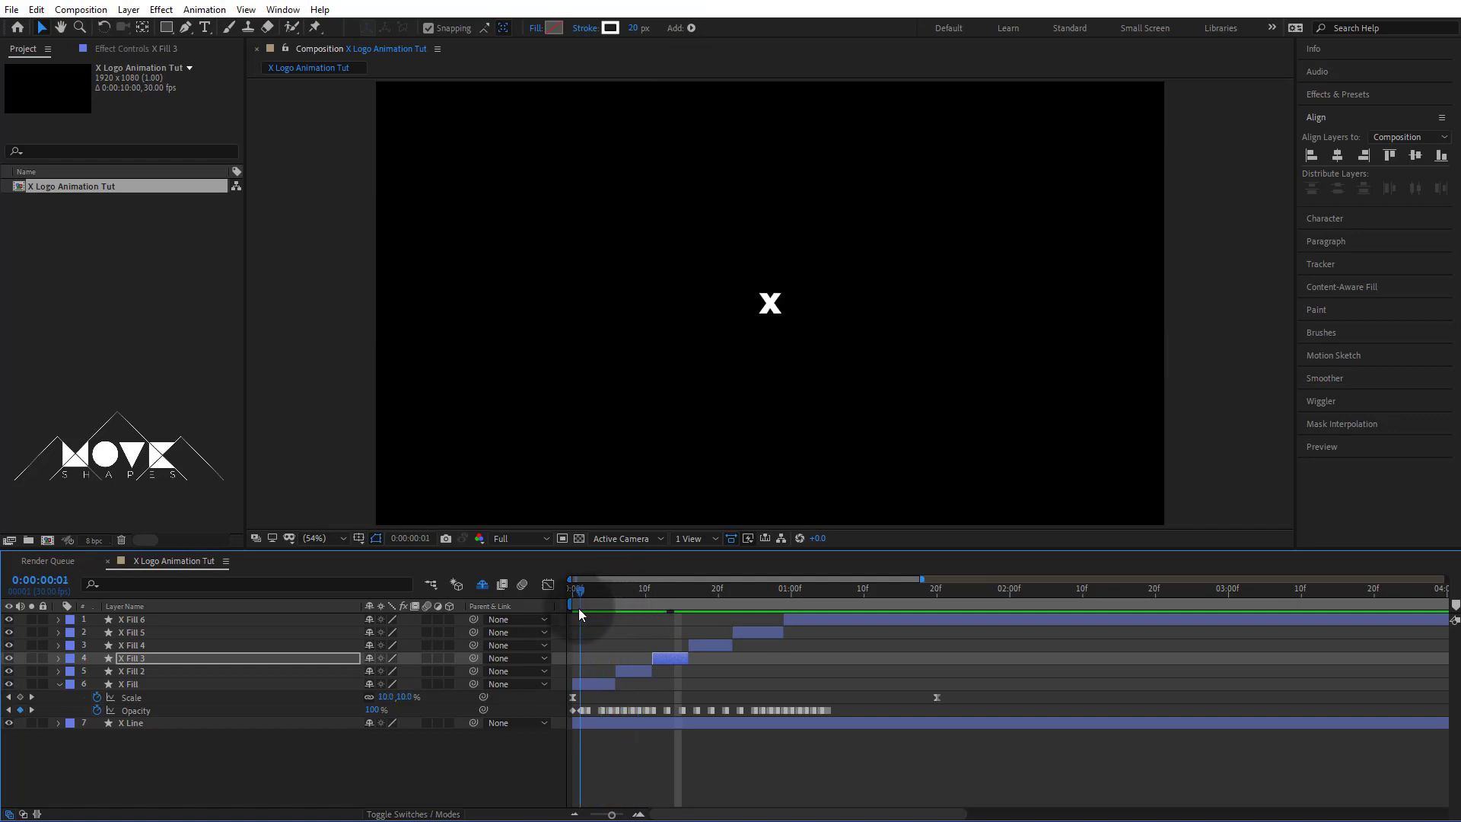
click(604, 682)
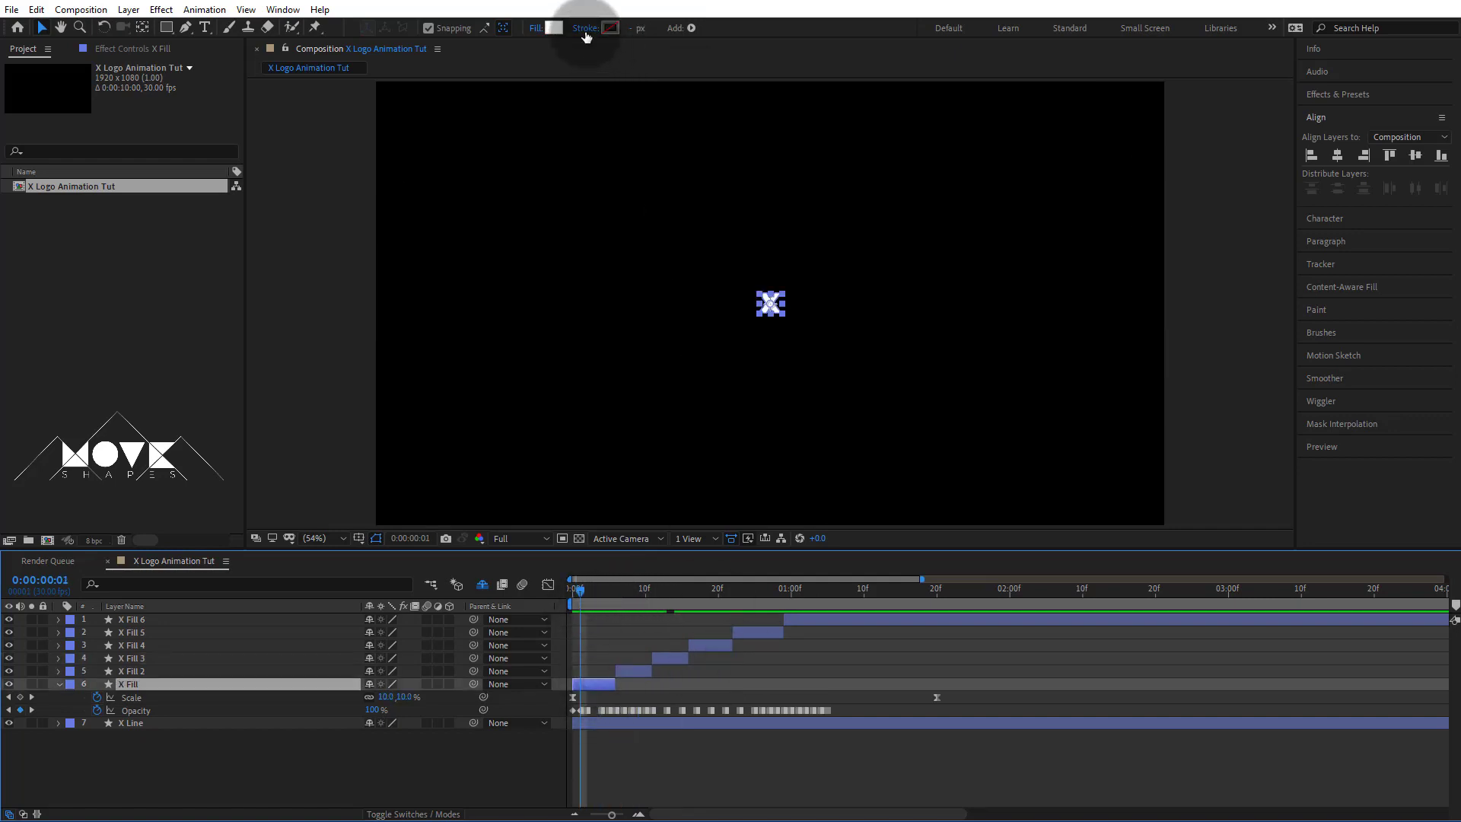
click(586, 28)
click(671, 358)
click(699, 449)
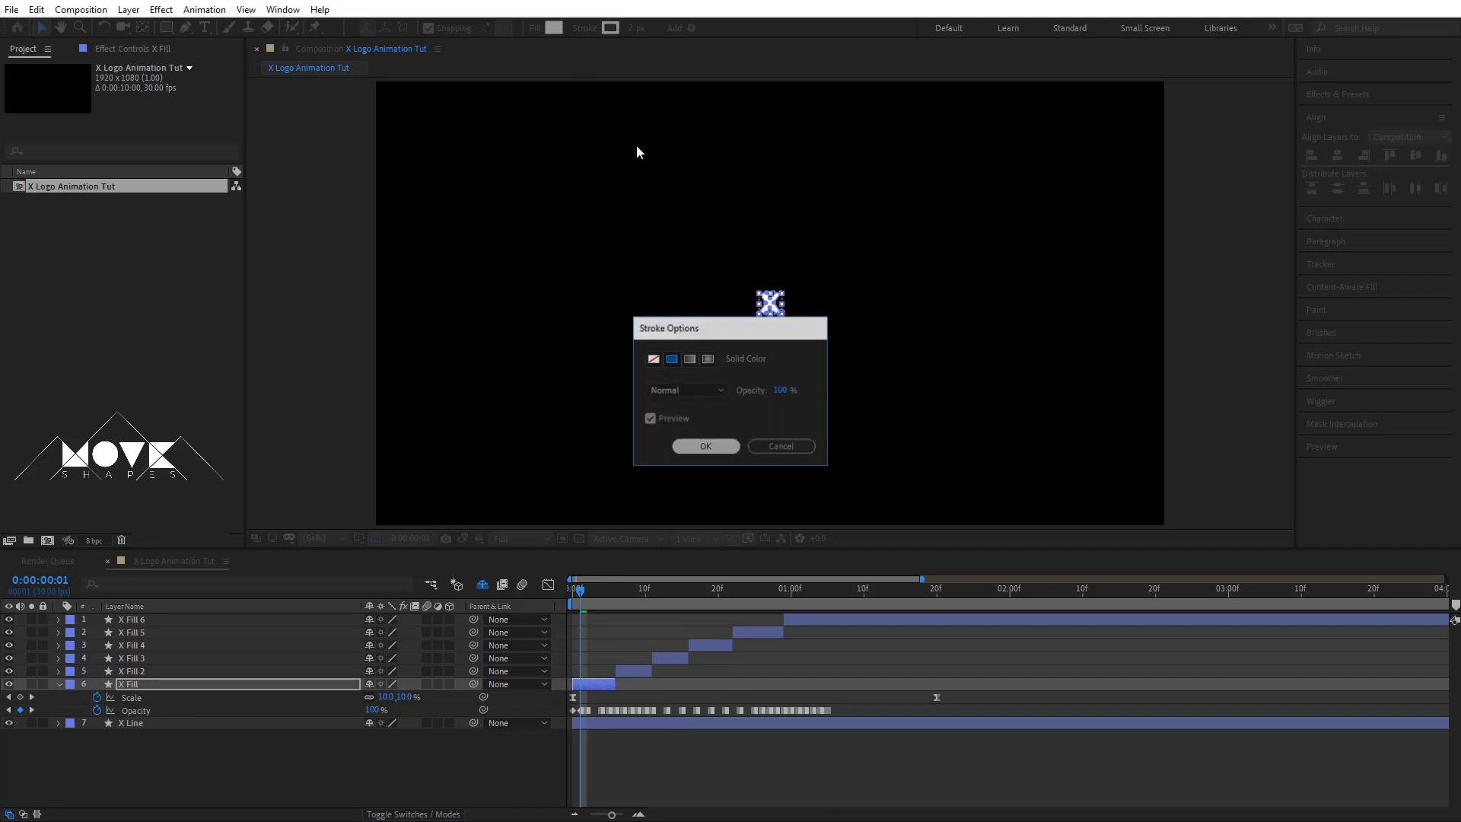
click(535, 28)
click(656, 361)
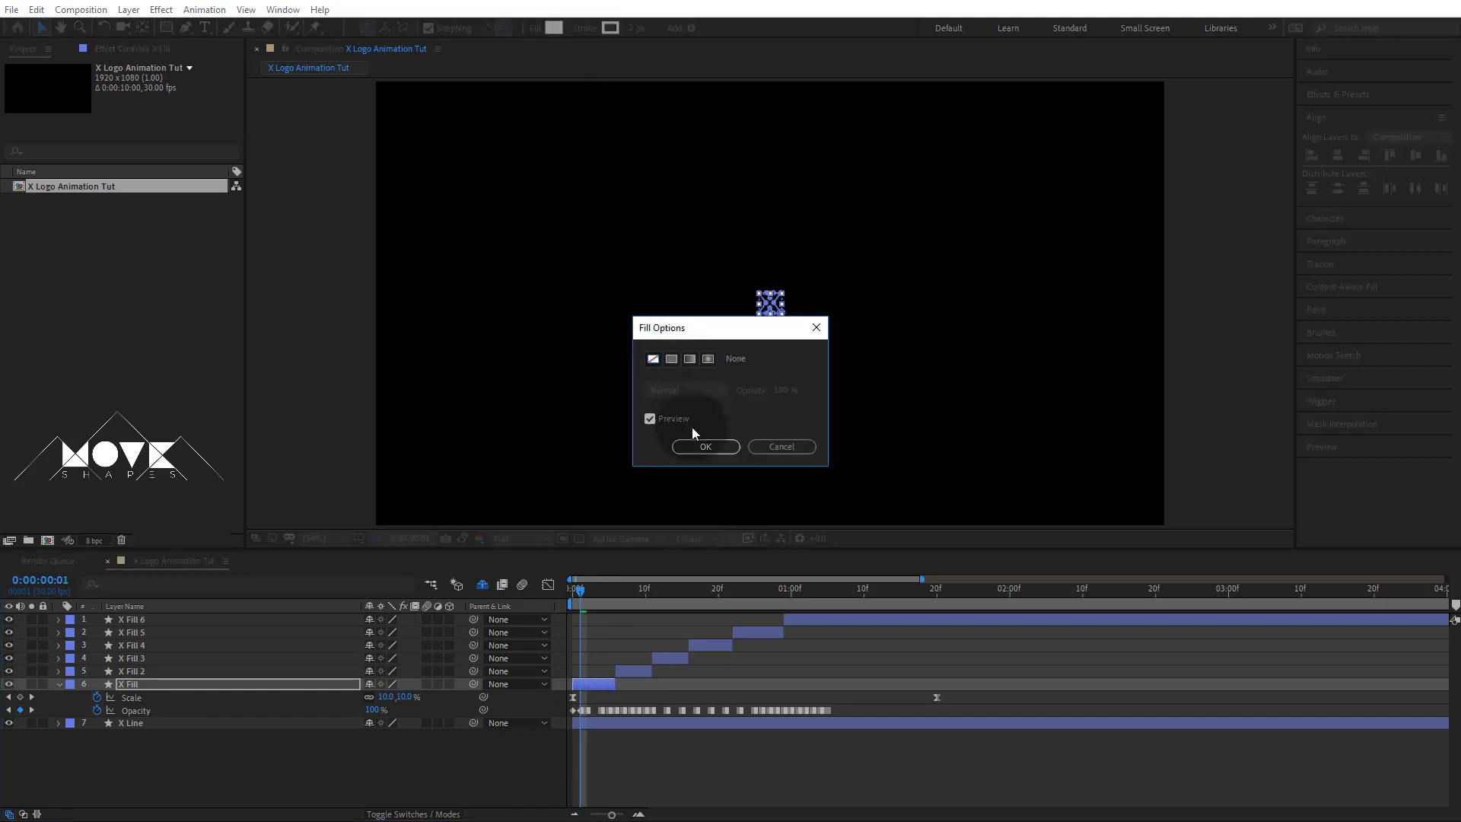
click(702, 446)
click(636, 28)
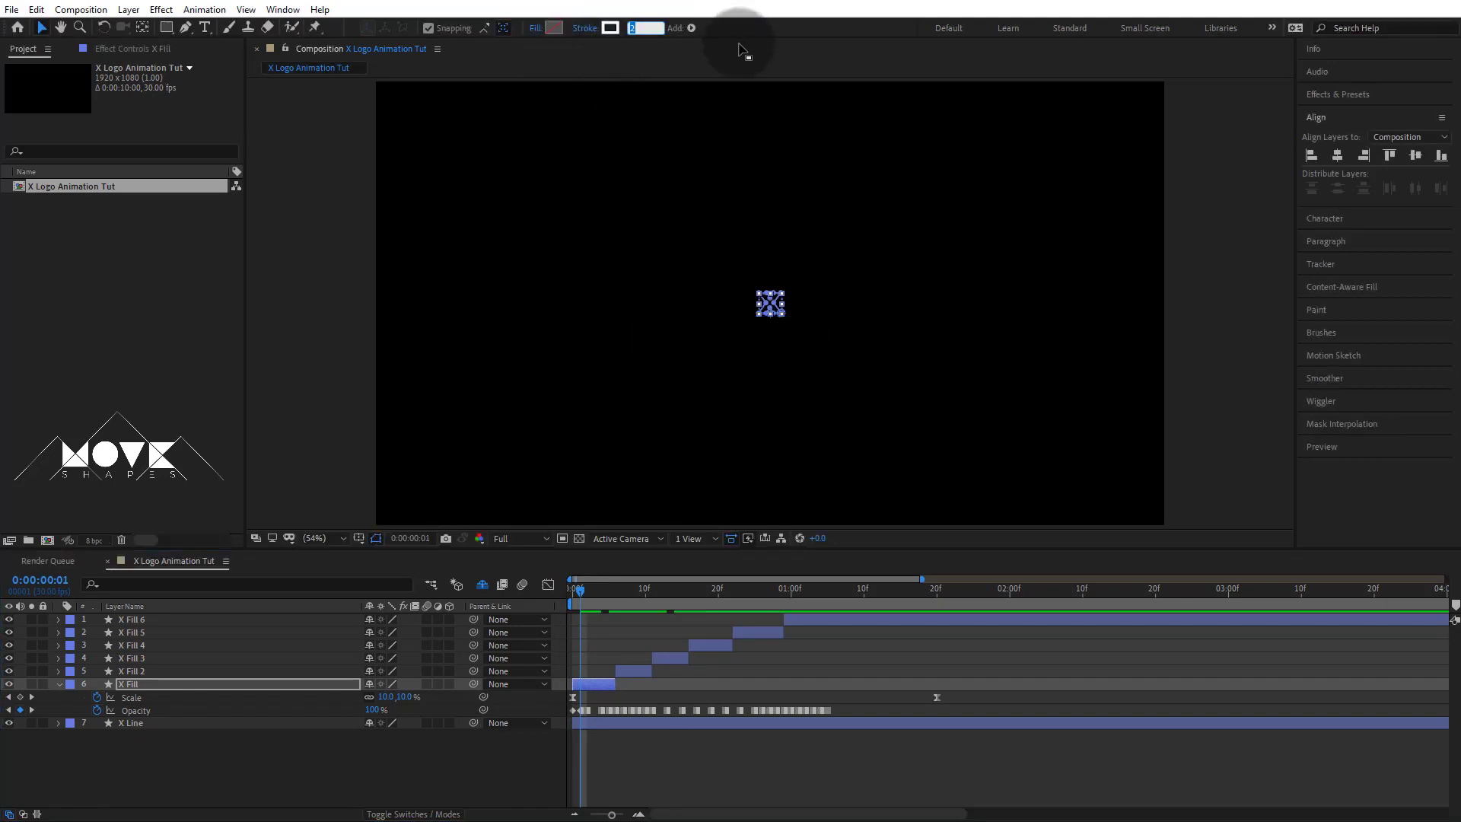
click(926, 761)
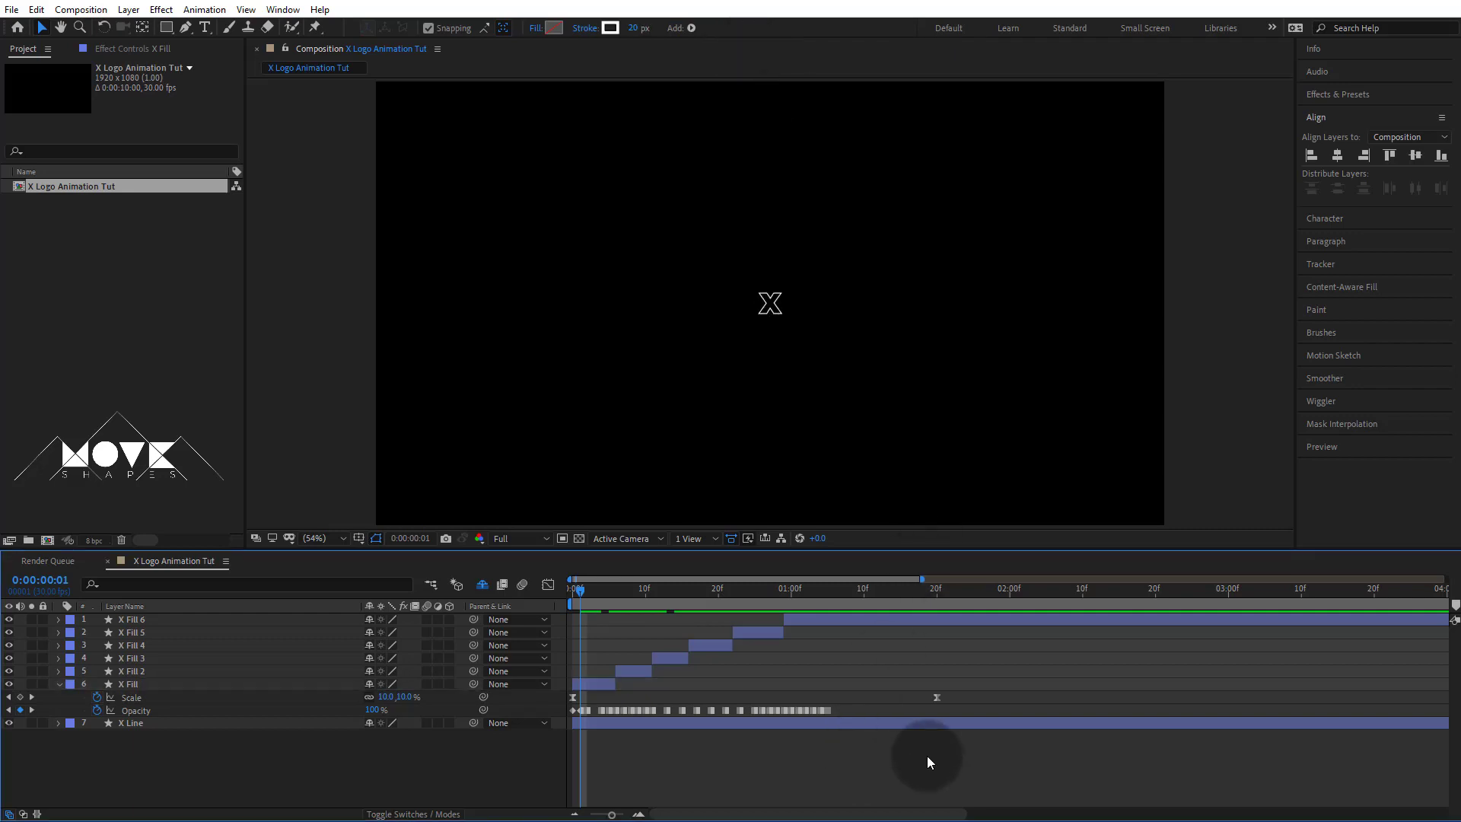
Step: Preview the alternating X animation up to 0:00:01:24 and collapse the X Fill layer's keyframed properties
key(space)
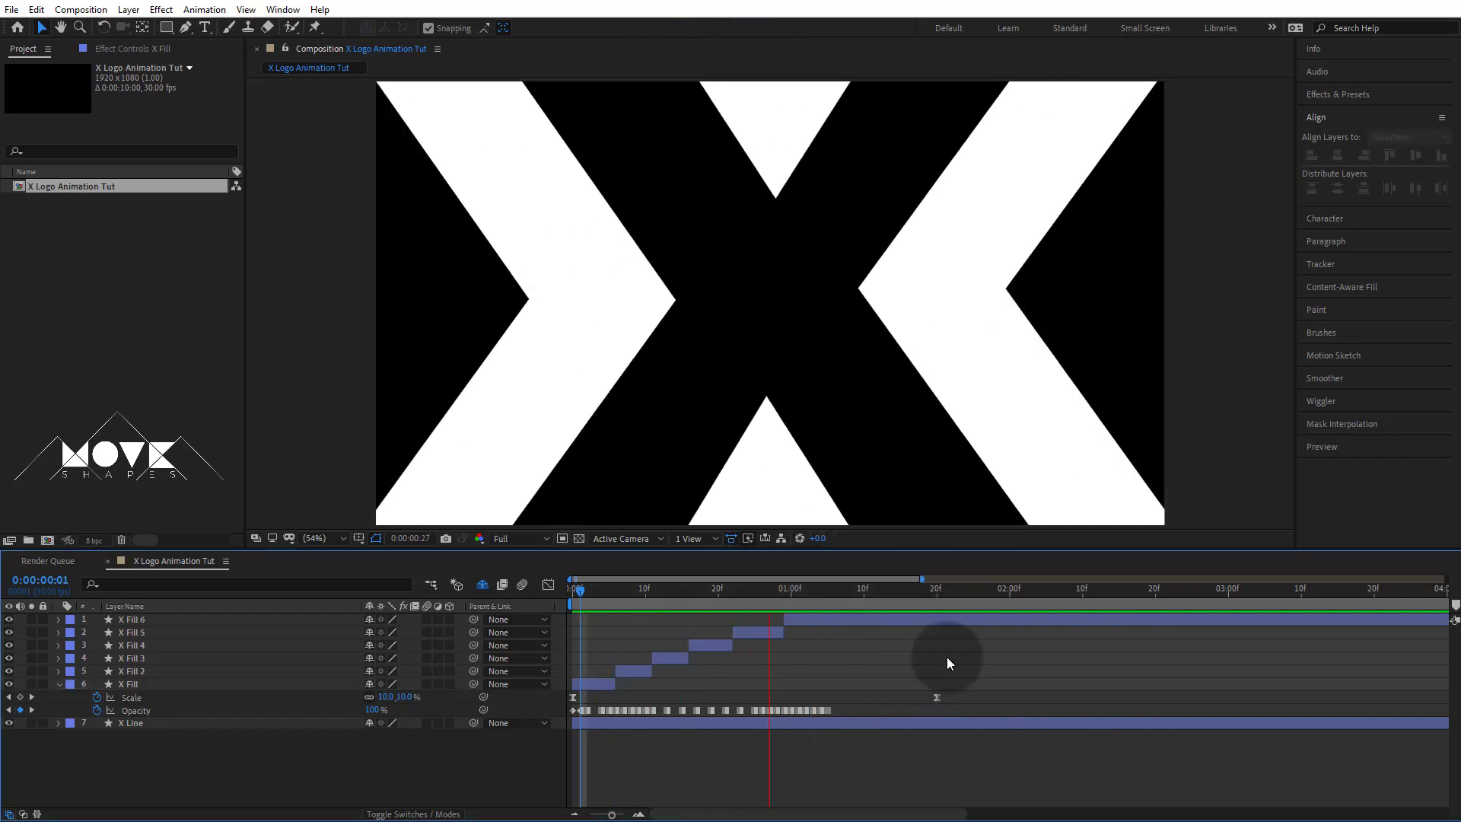
drag(584, 591, 968, 659)
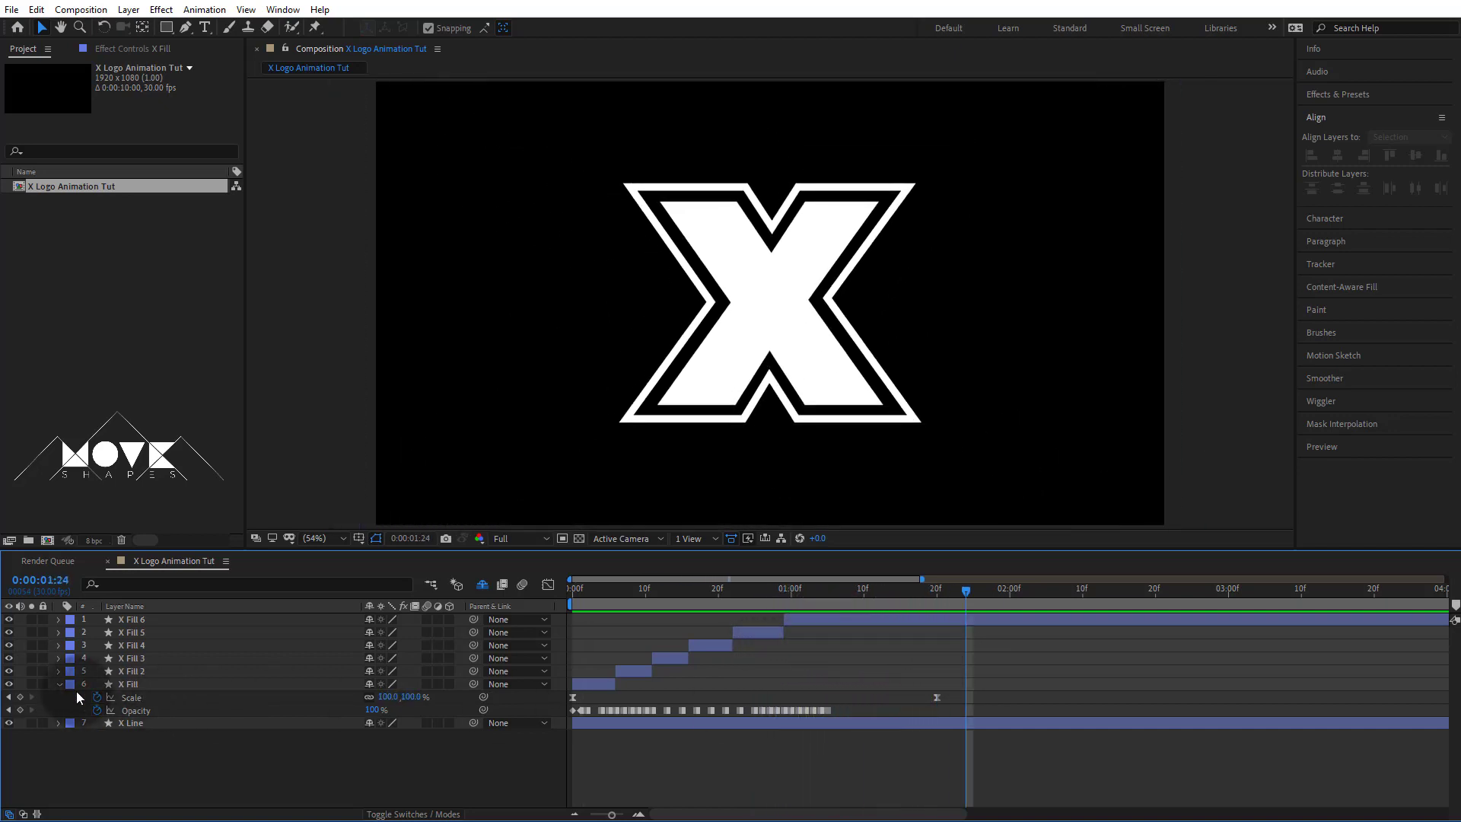
key(u)
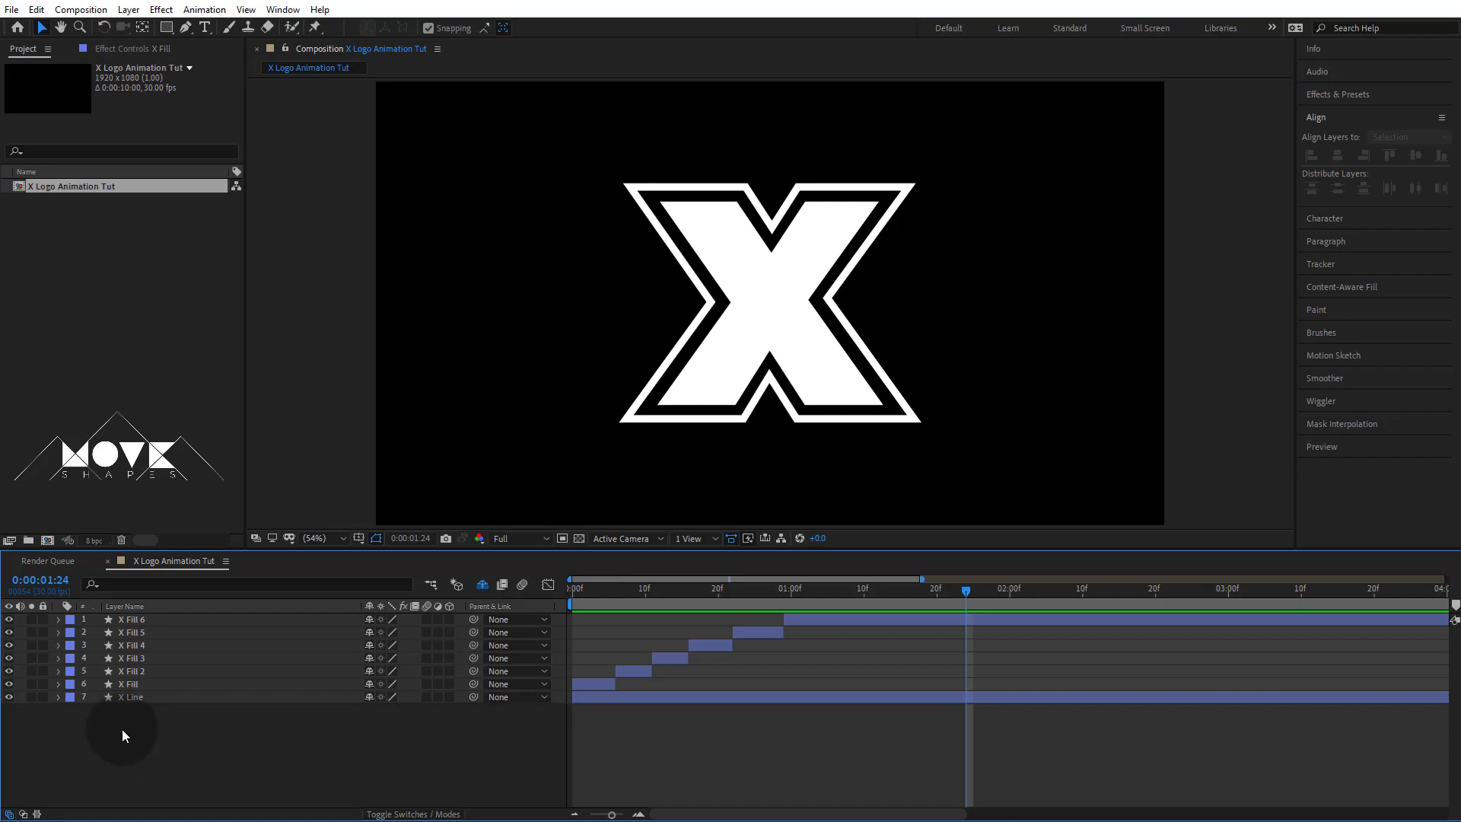
Step: Pre-compose all six X Fill layers into a composition named X Center, moving all attributes into it
click(140, 620)
shift+click(140, 683)
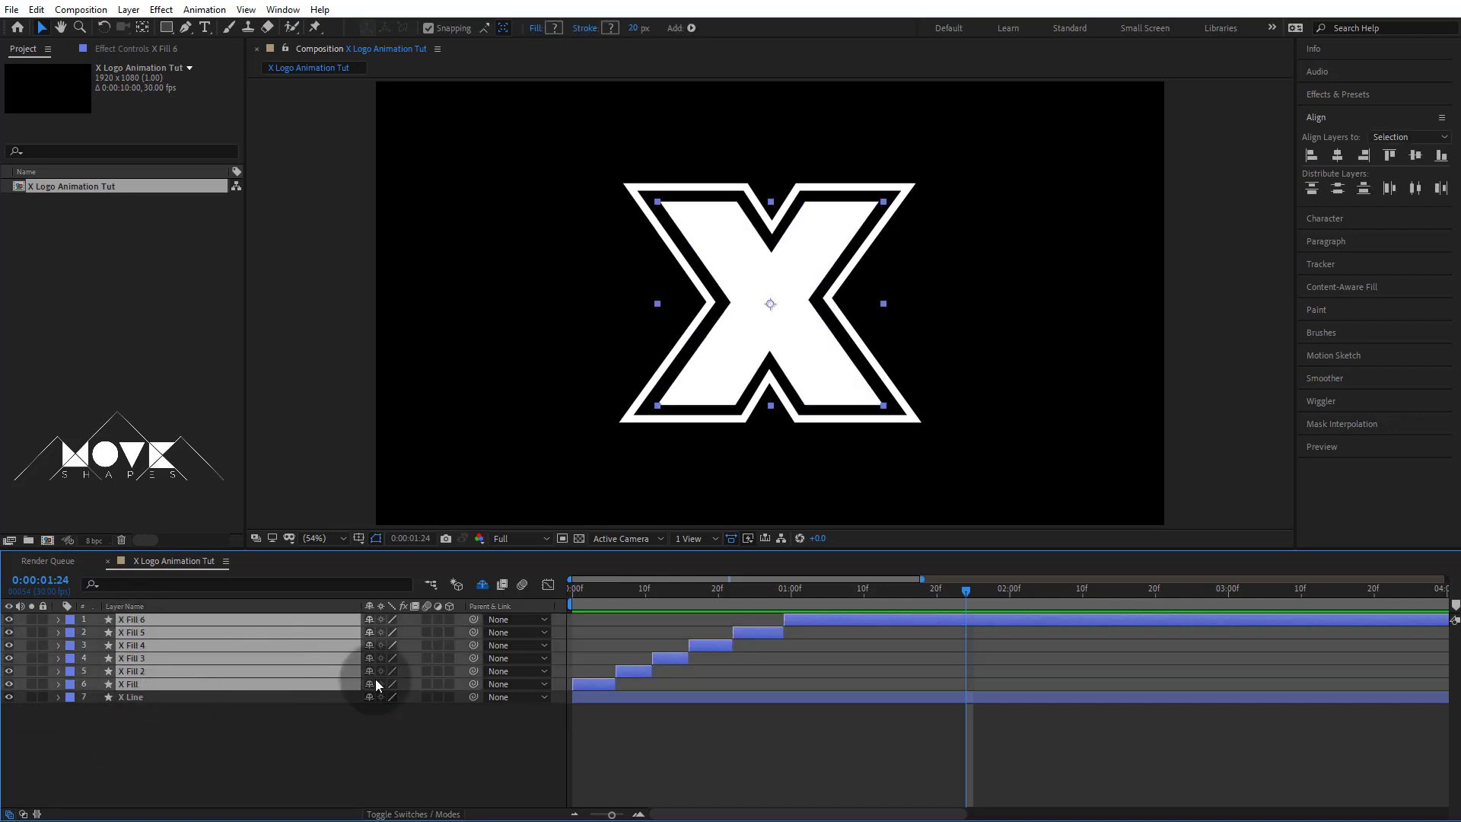
right_click(281, 664)
click(346, 582)
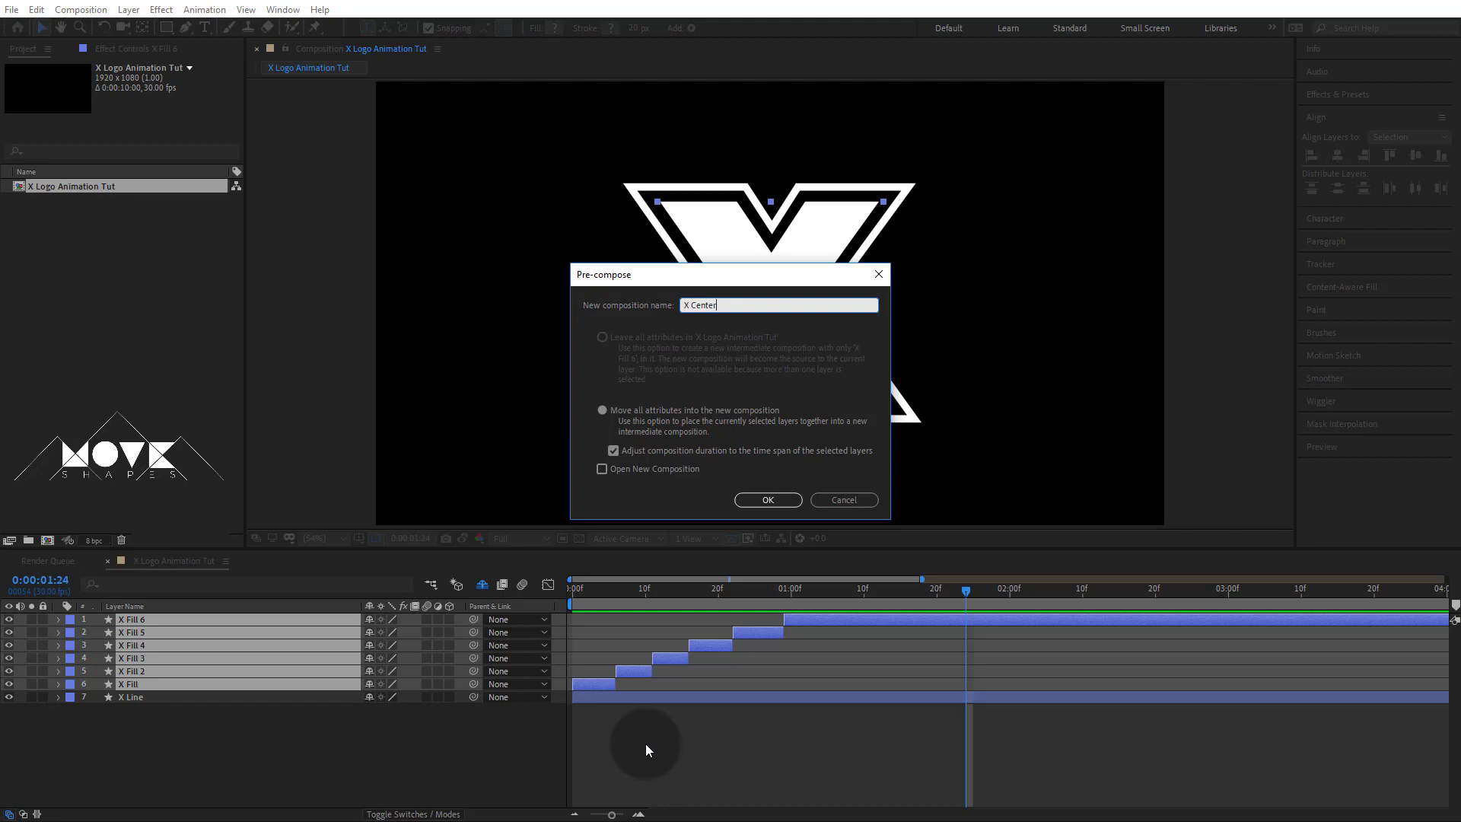
key(Return)
click(711, 742)
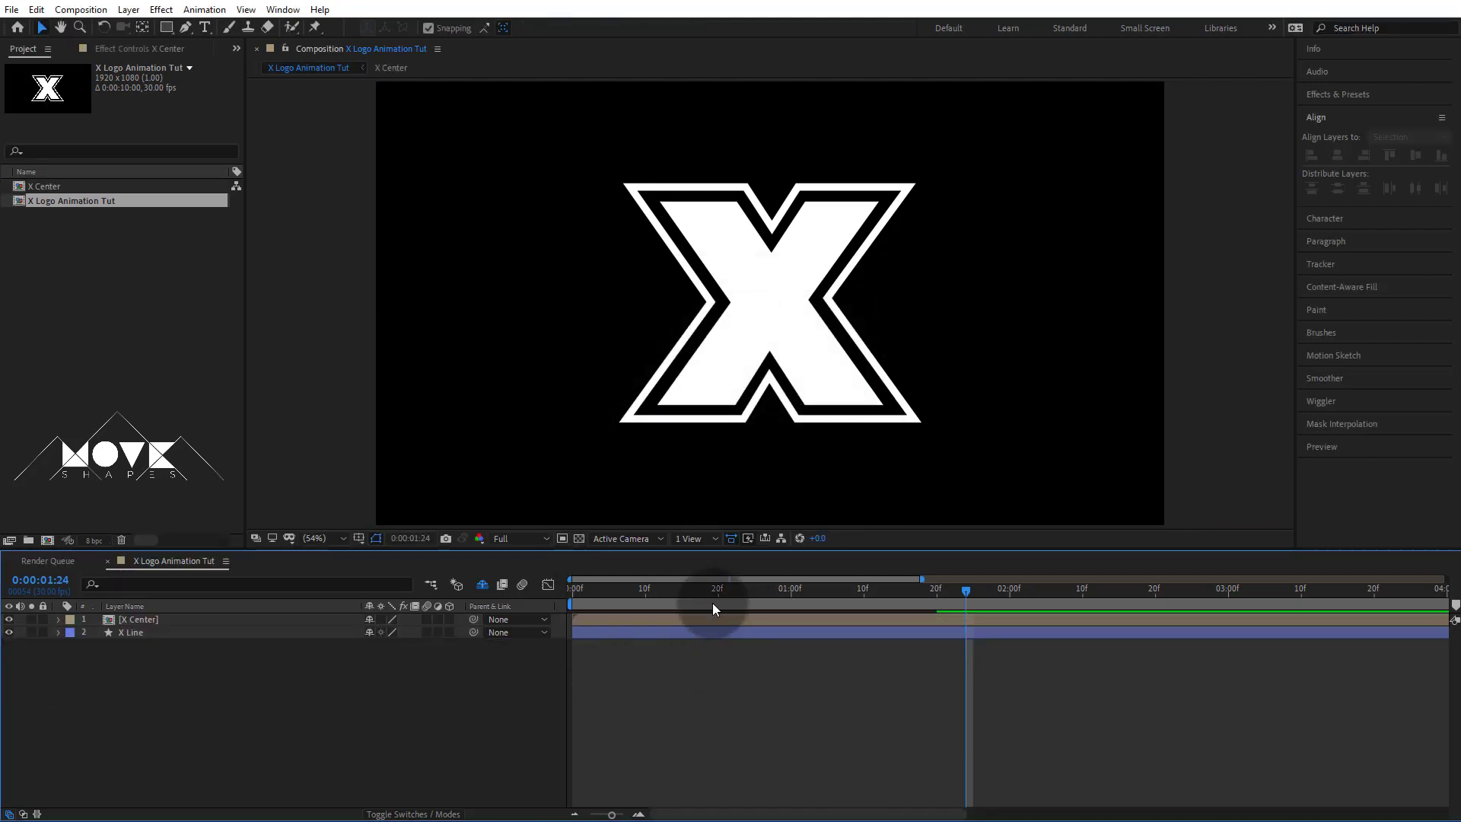
Step: Move to 0:00:02:00 and add a null object to the X Logo Animation Tut composition
drag(616, 588, 1010, 631)
right_click(934, 725)
mouse_move(1066, 561)
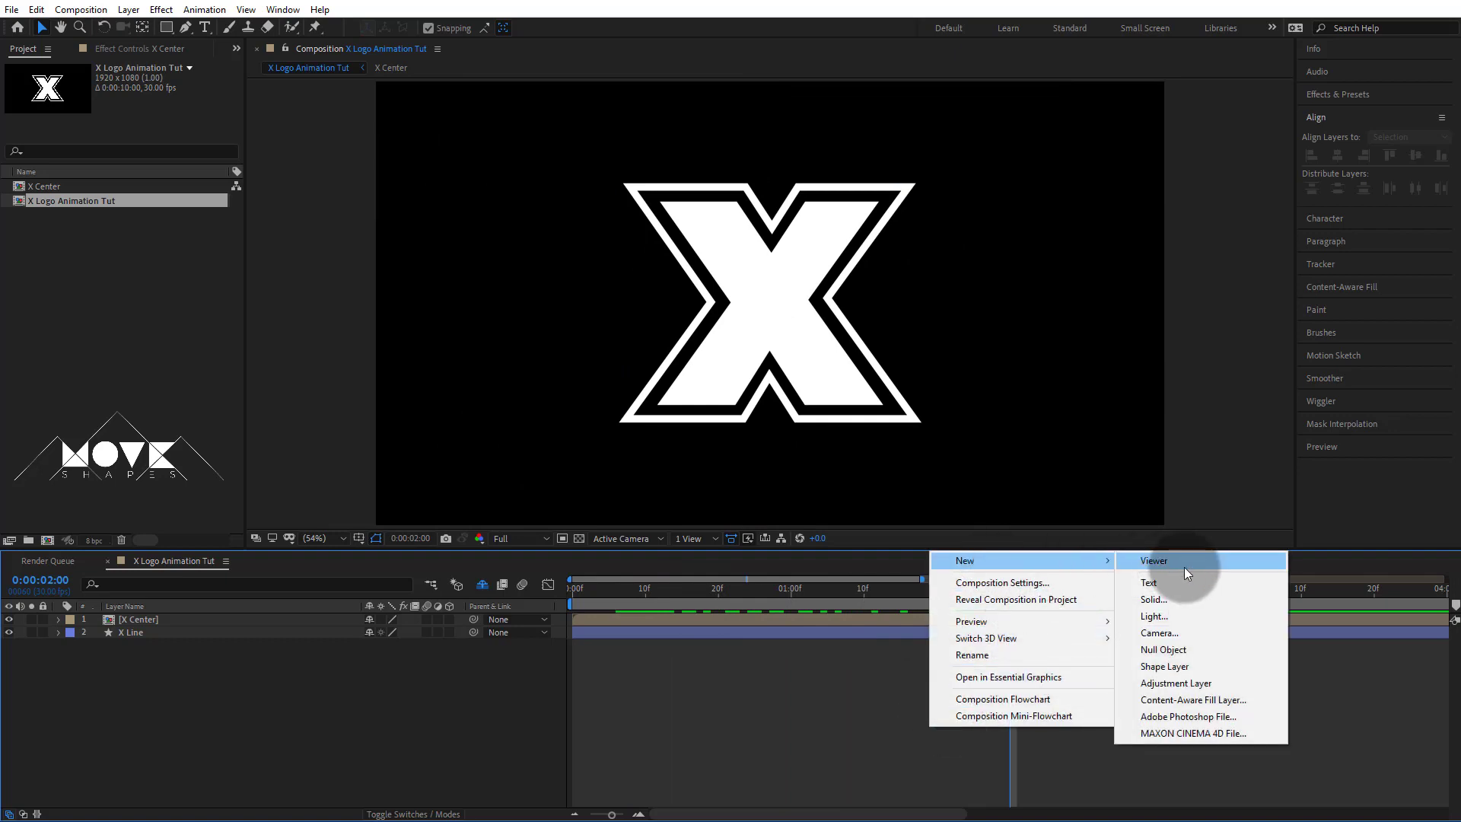
click(1192, 650)
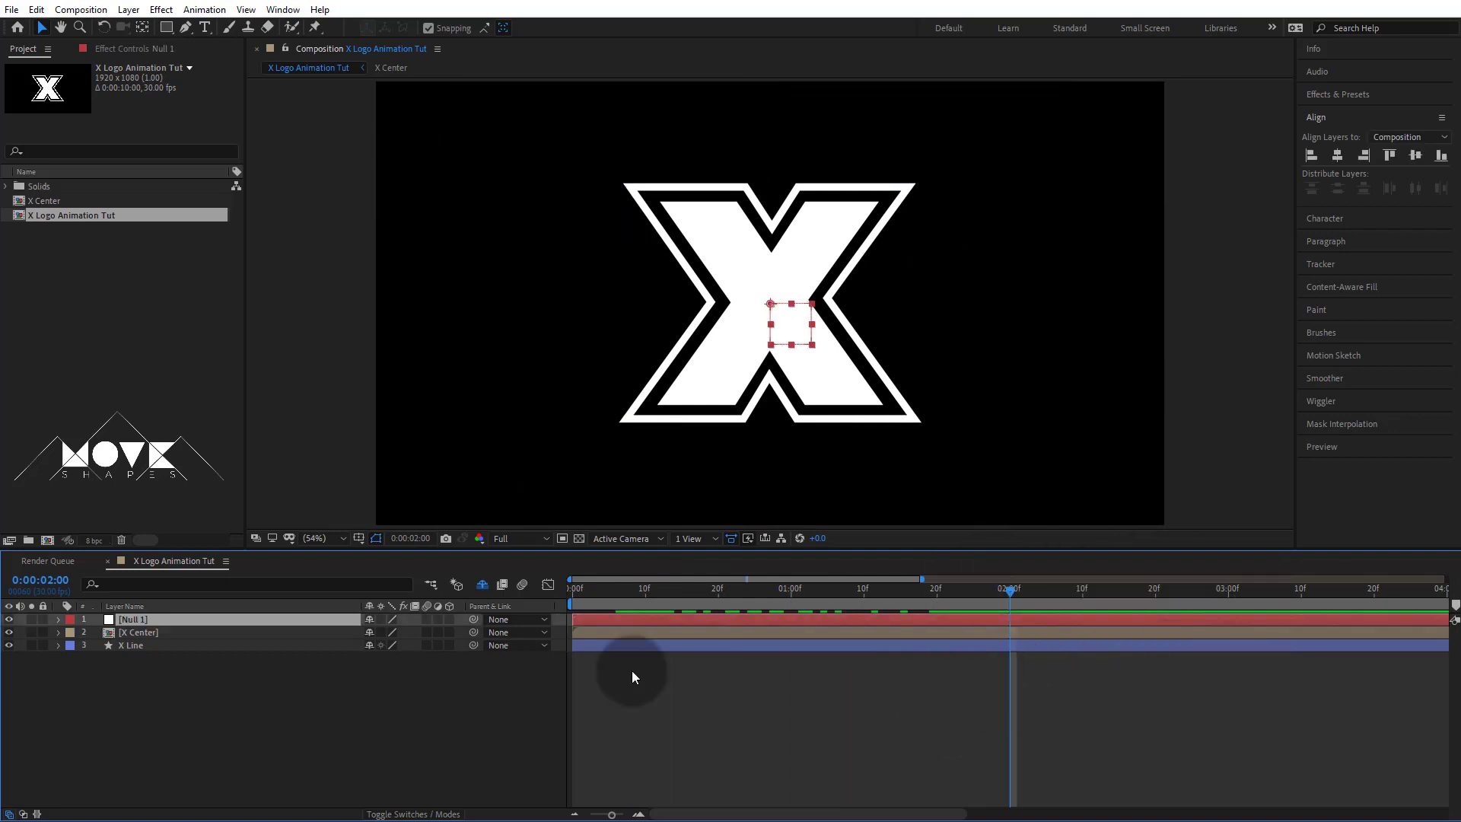
Step: Rename the null object Controller and parent the X Center and X Line layers to it
right_click(158, 623)
click(196, 592)
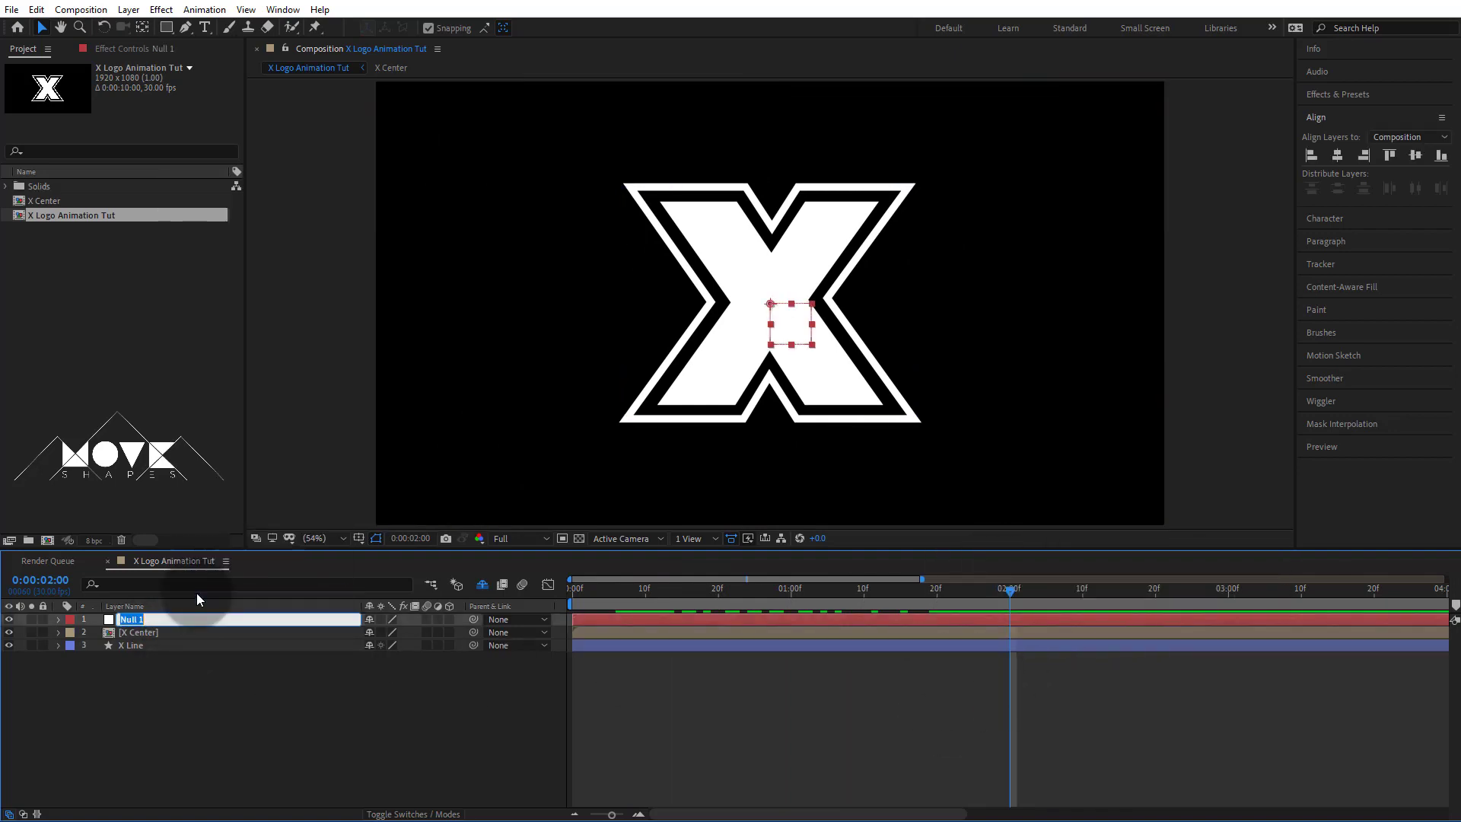
text(Controller)
key(Return)
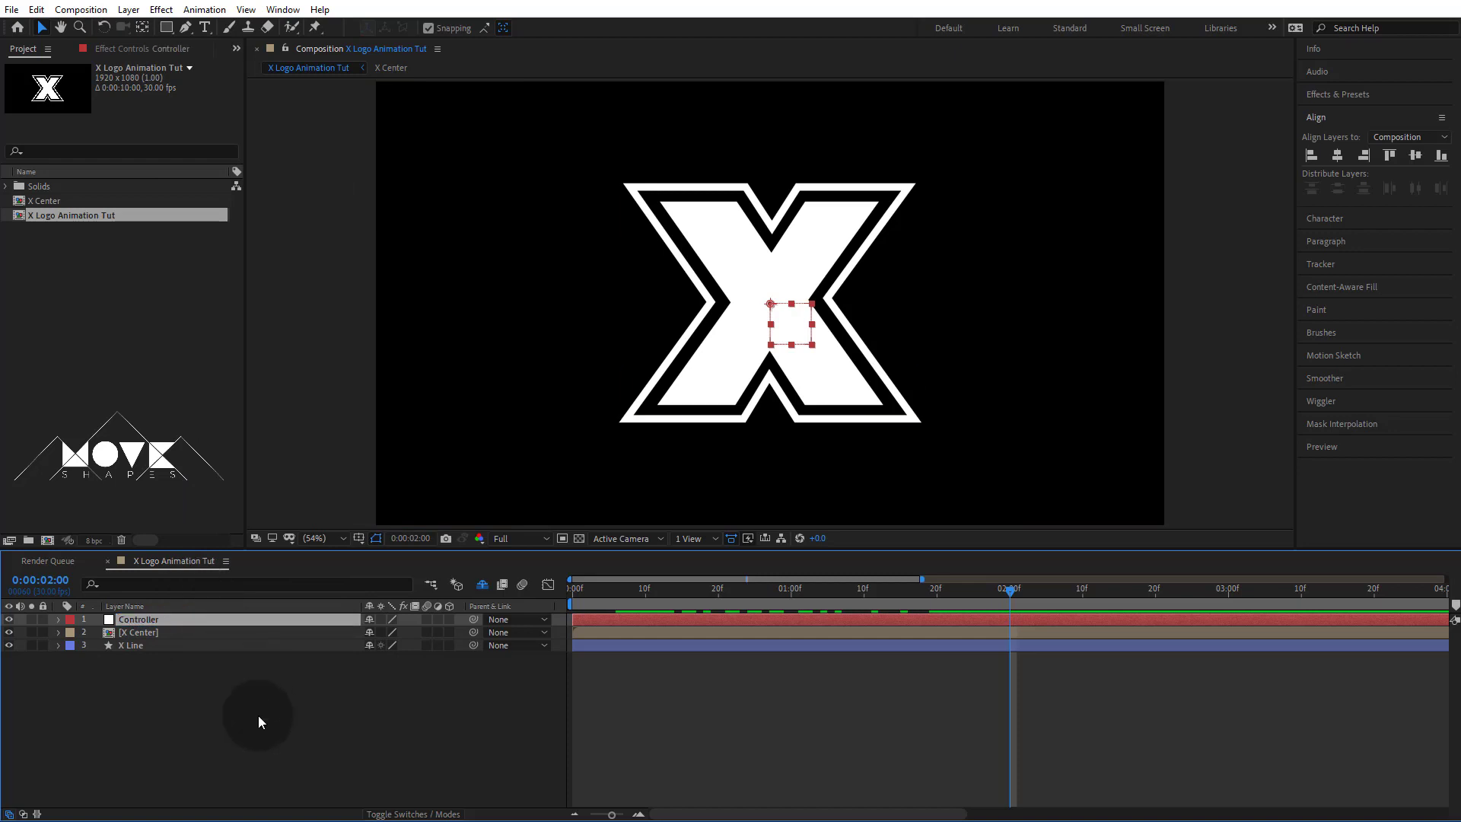
drag(258, 714, 144, 635)
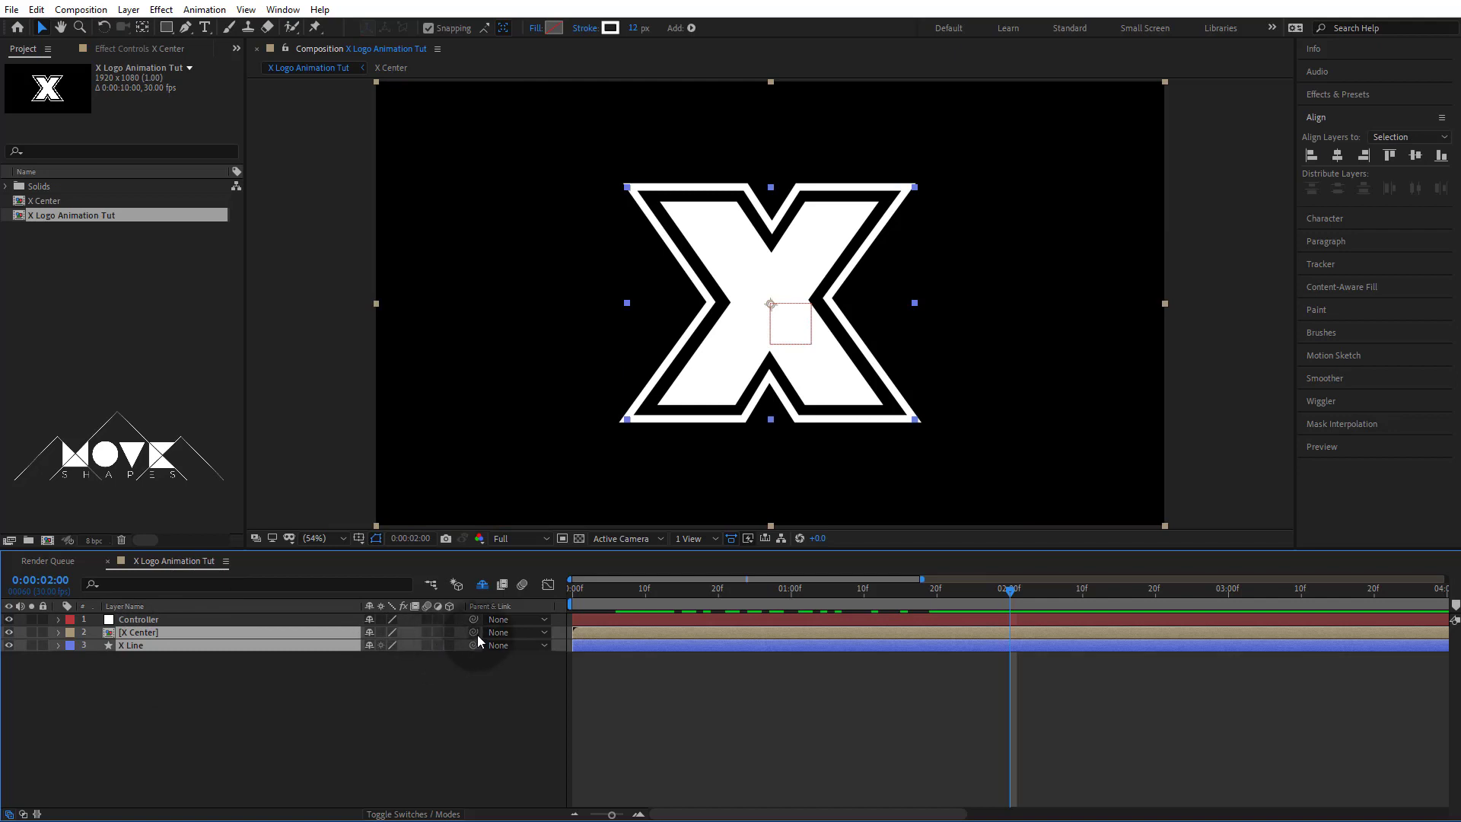
drag(473, 632, 157, 615)
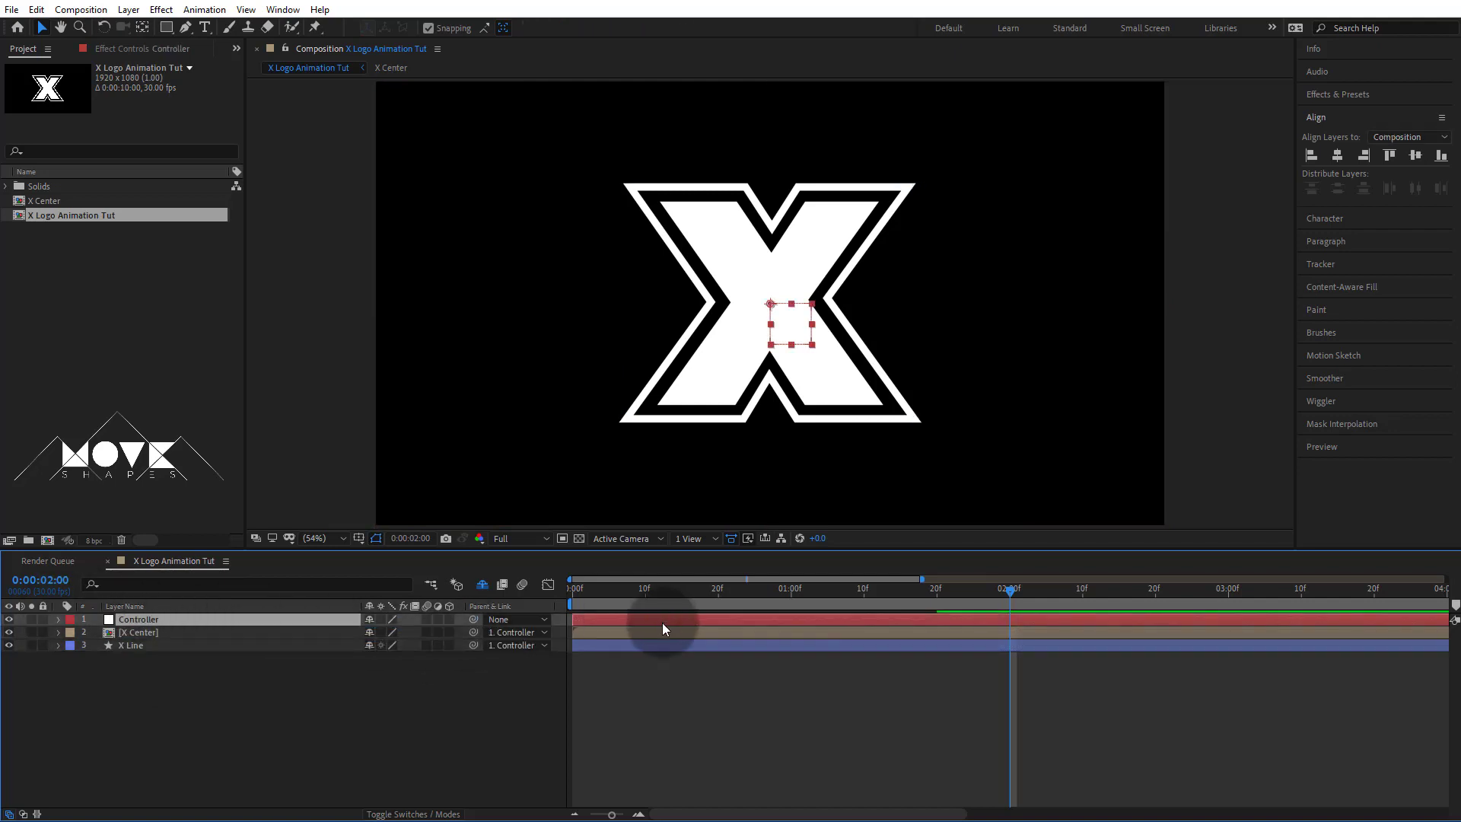
Step: Keyframe the Controller's Scale at 100% at 0:00:01:08 and at 77% at 0:00:02:00
drag(598, 590, 851, 619)
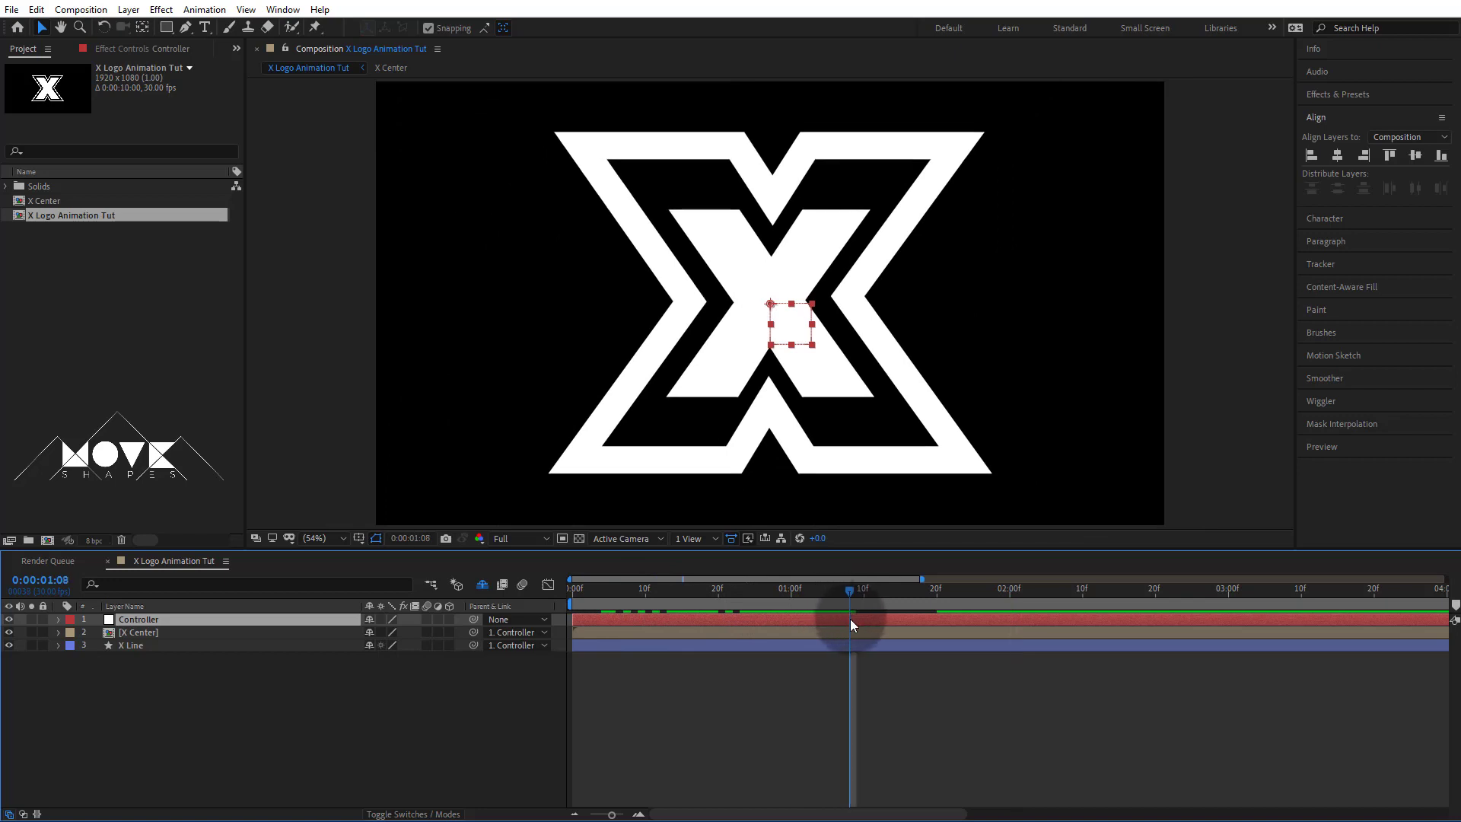
key(s)
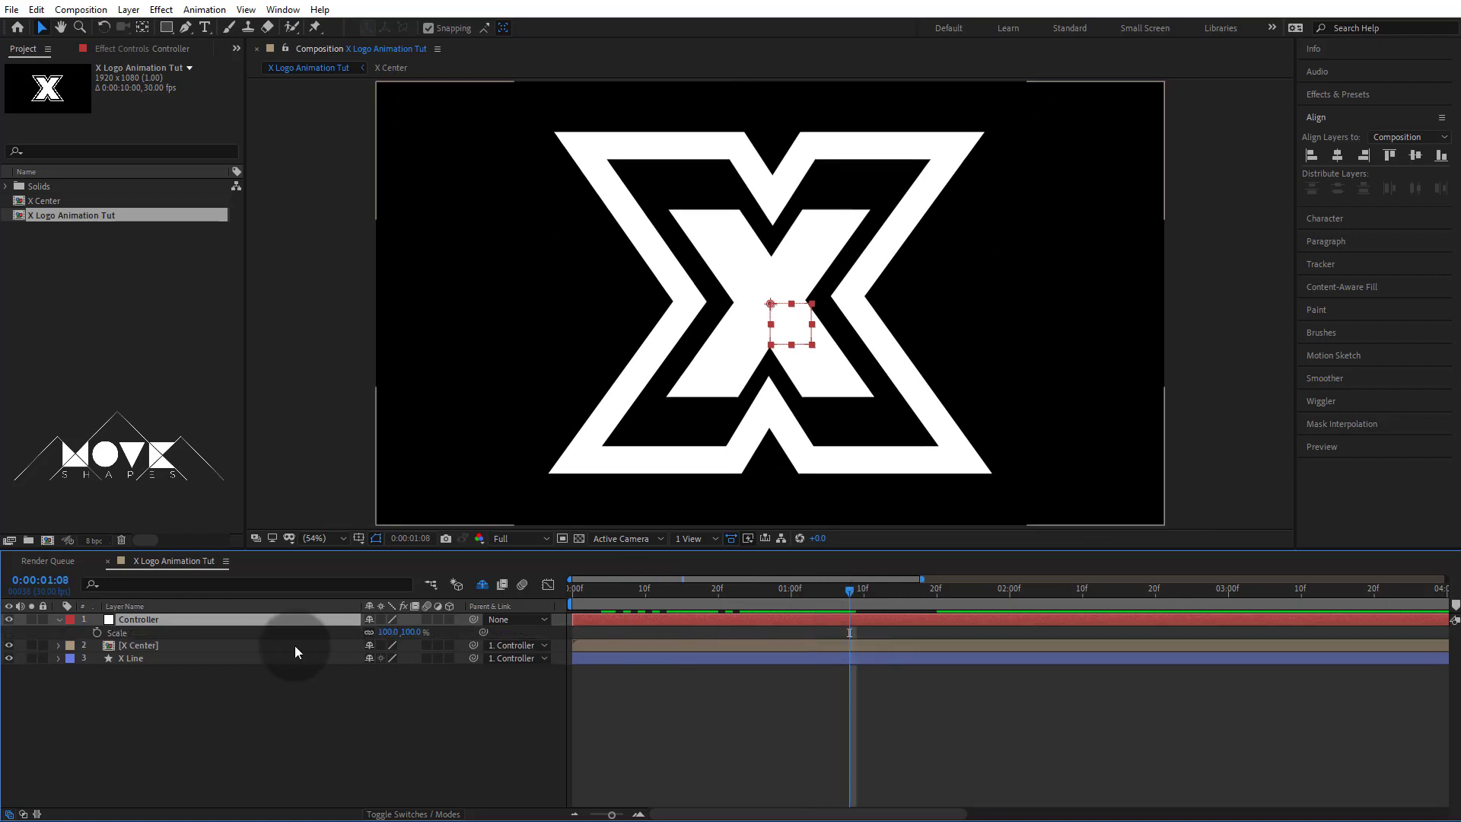
click(97, 632)
drag(850, 599, 1010, 604)
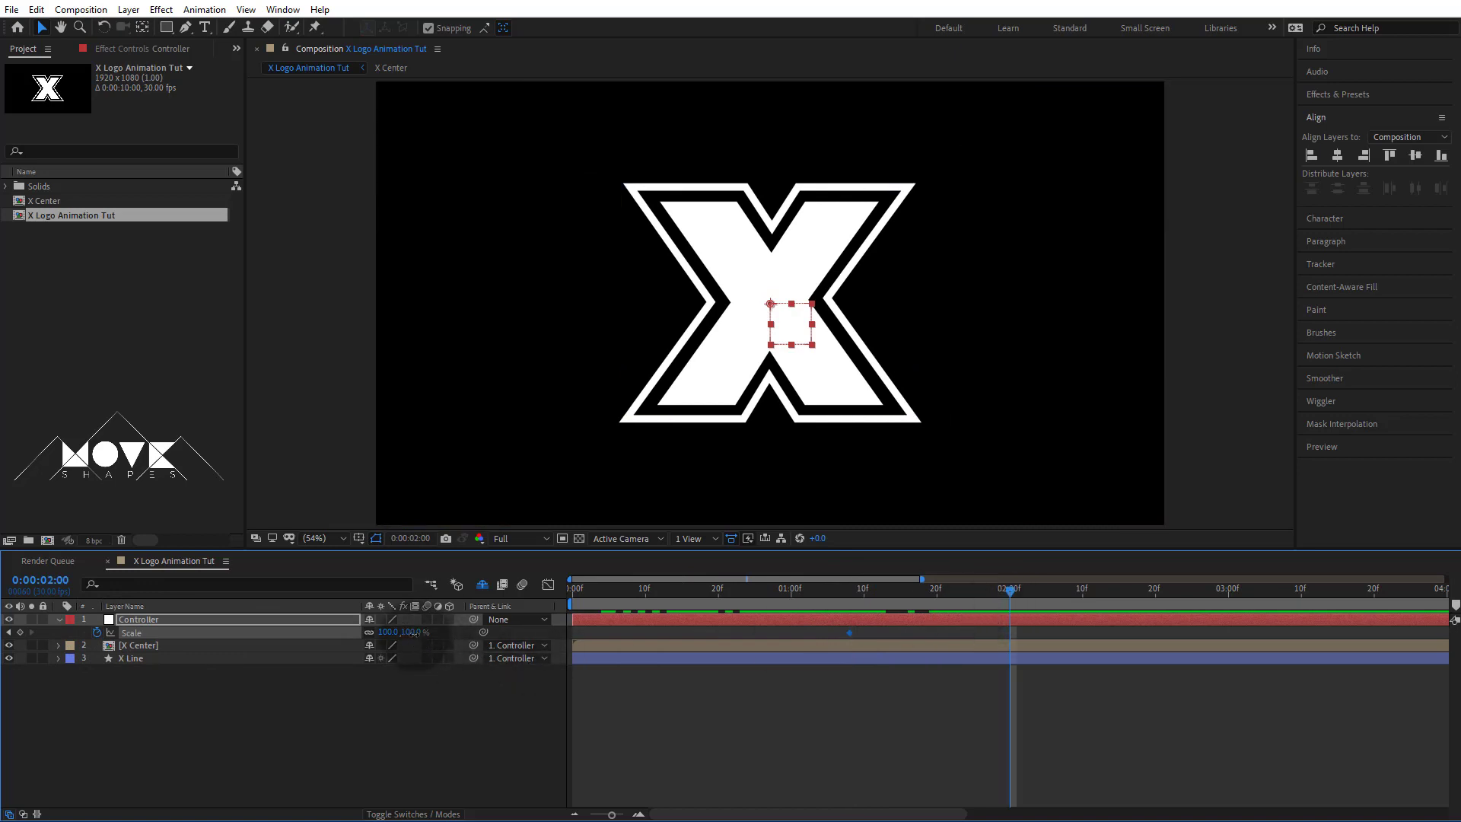
drag(412, 632, 398, 636)
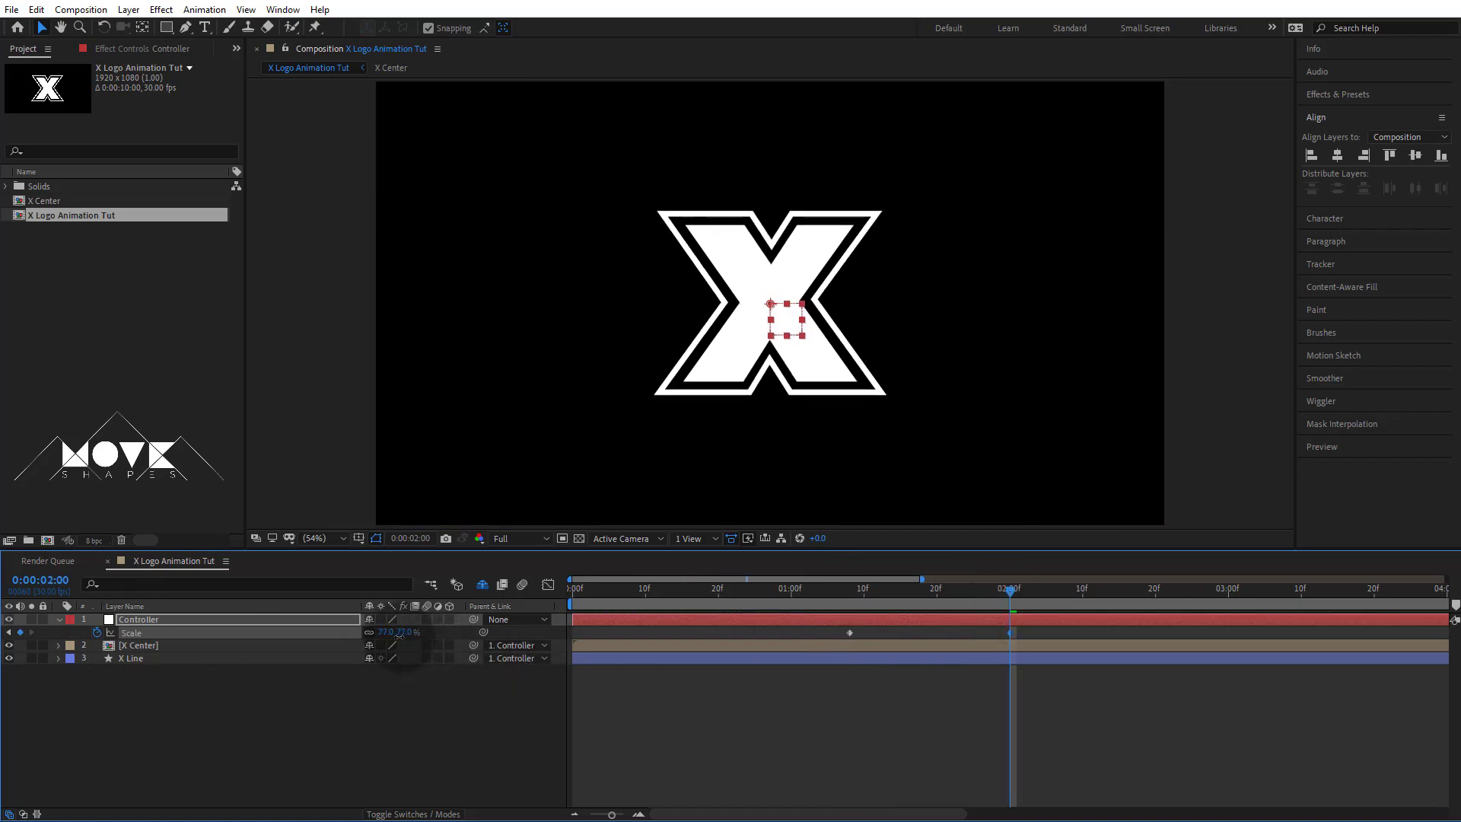
click(927, 679)
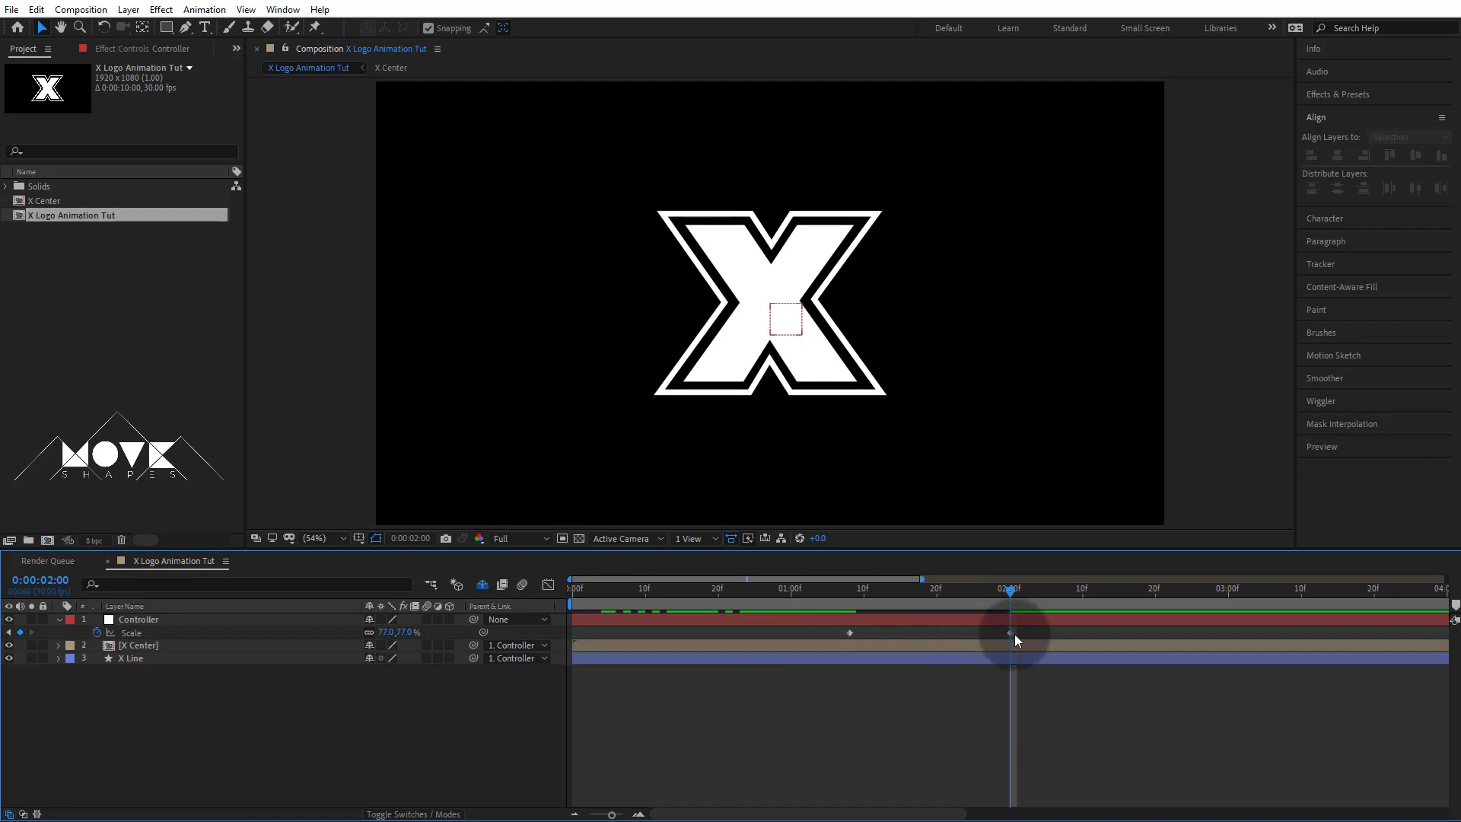
Step: Apply Easy Ease to both Controller Scale keyframes and preview the animation
click(849, 632)
right_click(849, 632)
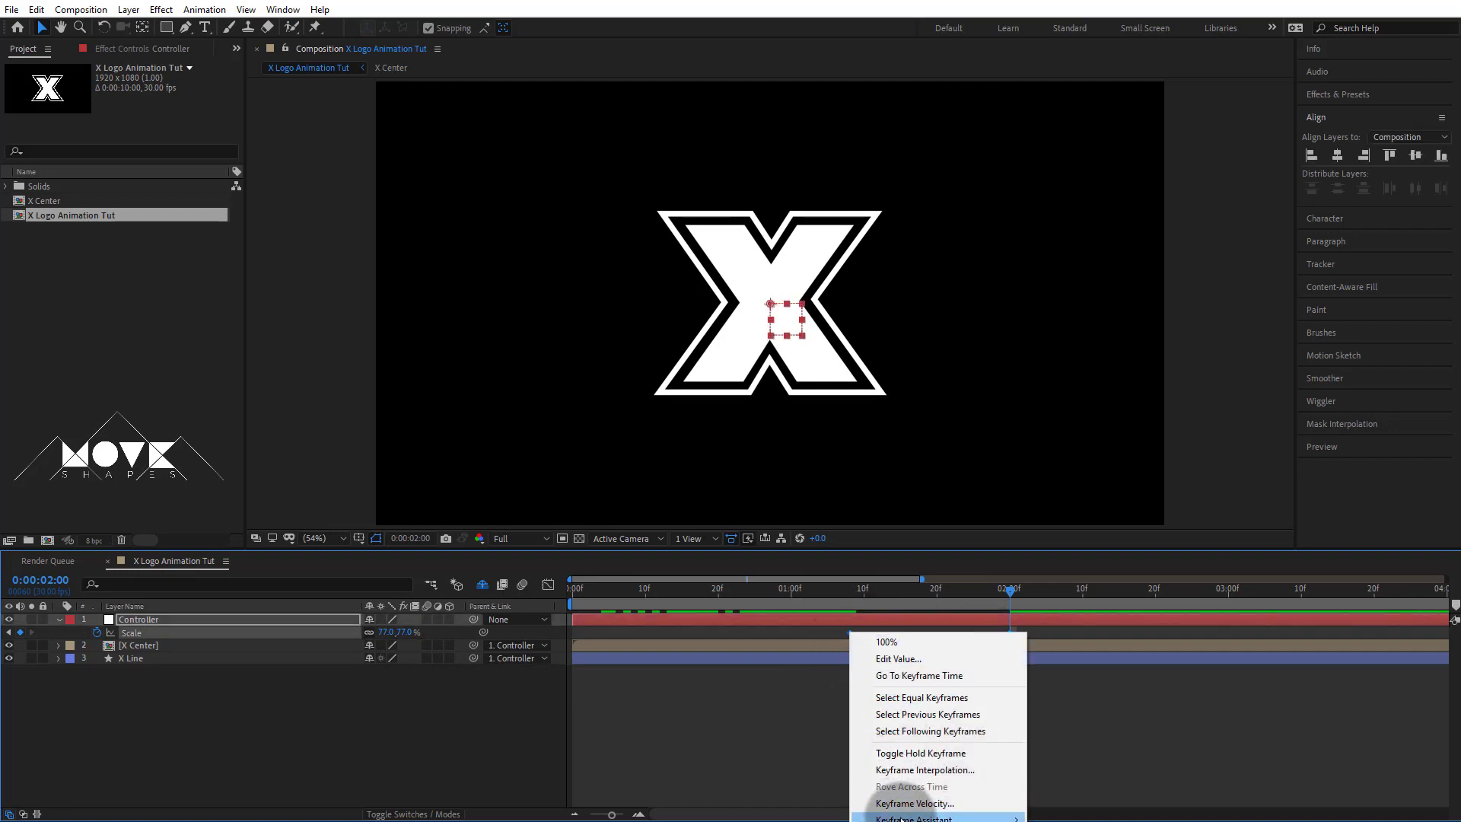
mouse_move(900, 818)
click(1179, 719)
click(1144, 749)
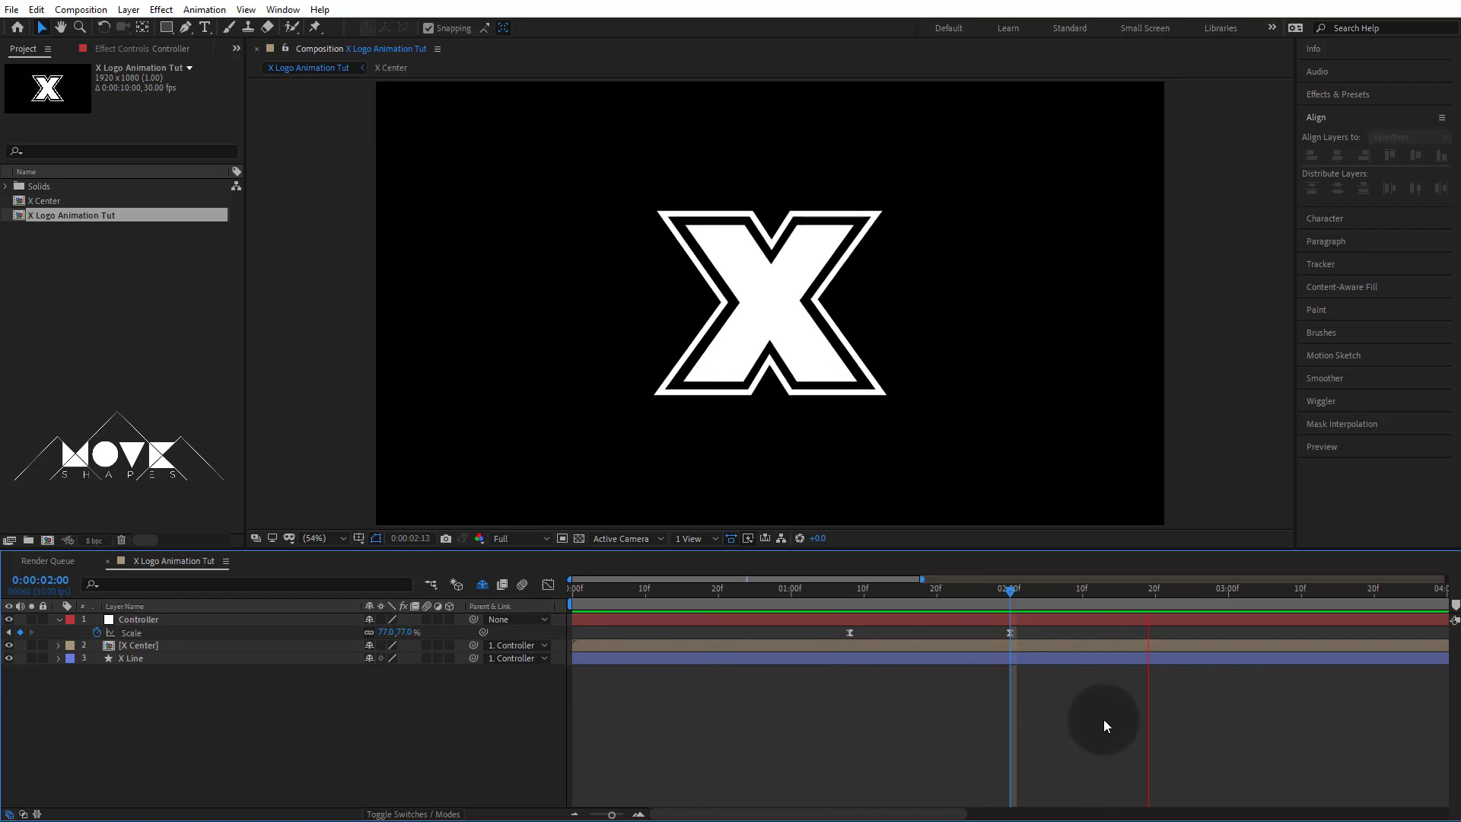
click(984, 595)
Step: Lengthen the ease into the Controller's second Scale keyframe in the Graph Editor and preview the animation
drag(1022, 628, 826, 646)
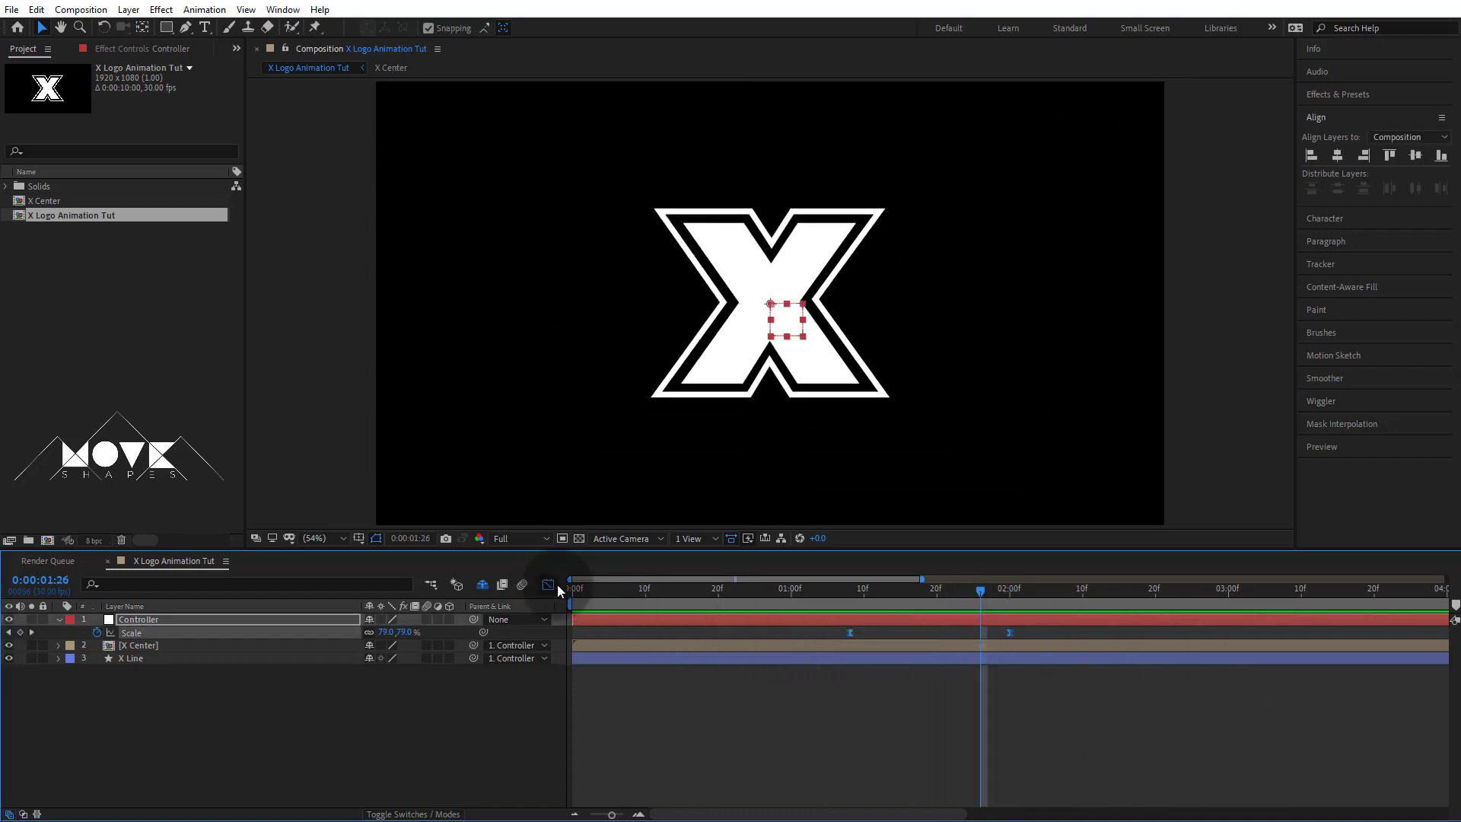
click(551, 585)
drag(984, 625, 943, 624)
click(547, 586)
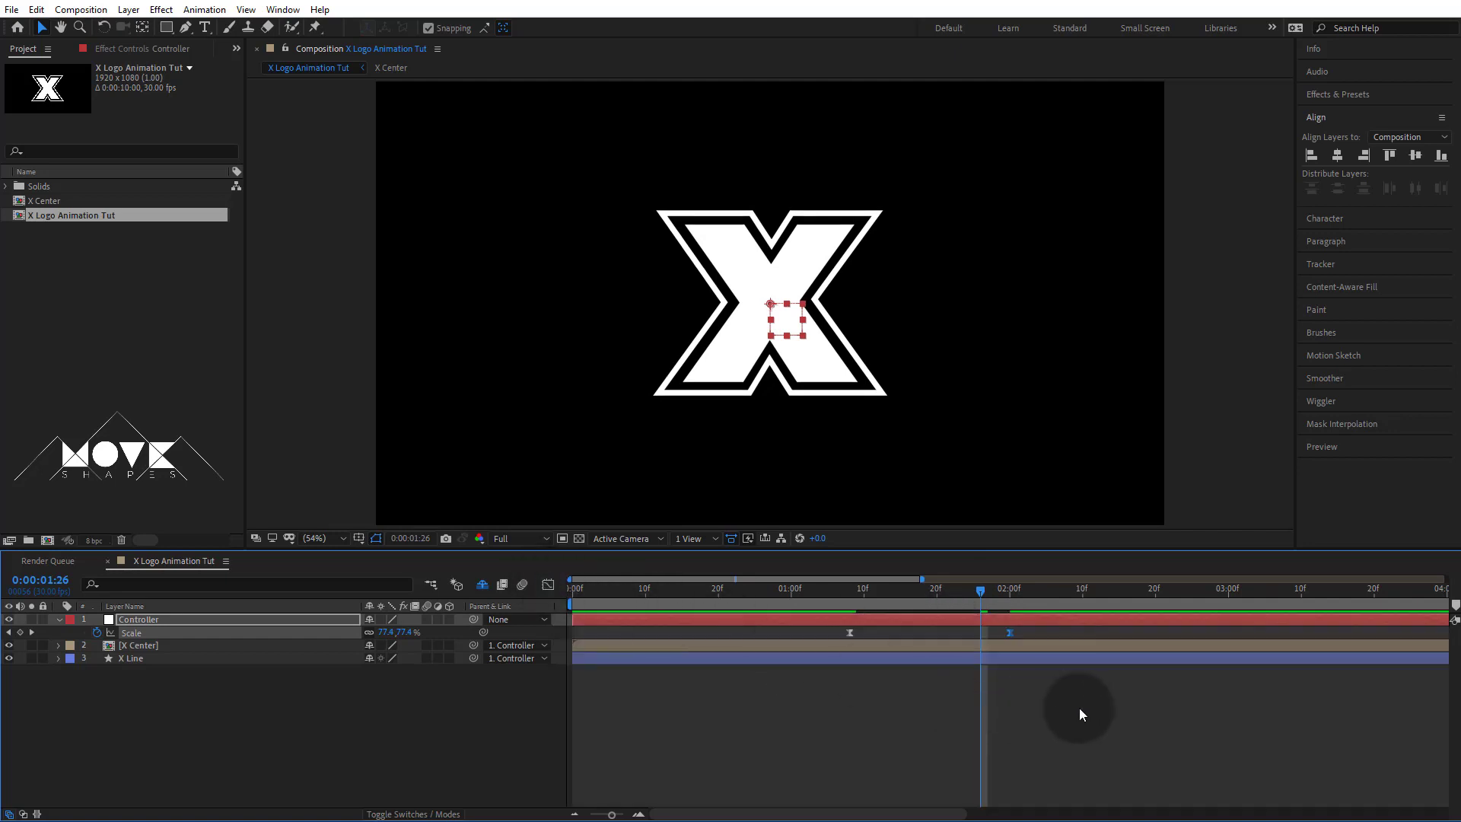
click(1102, 717)
key(space)
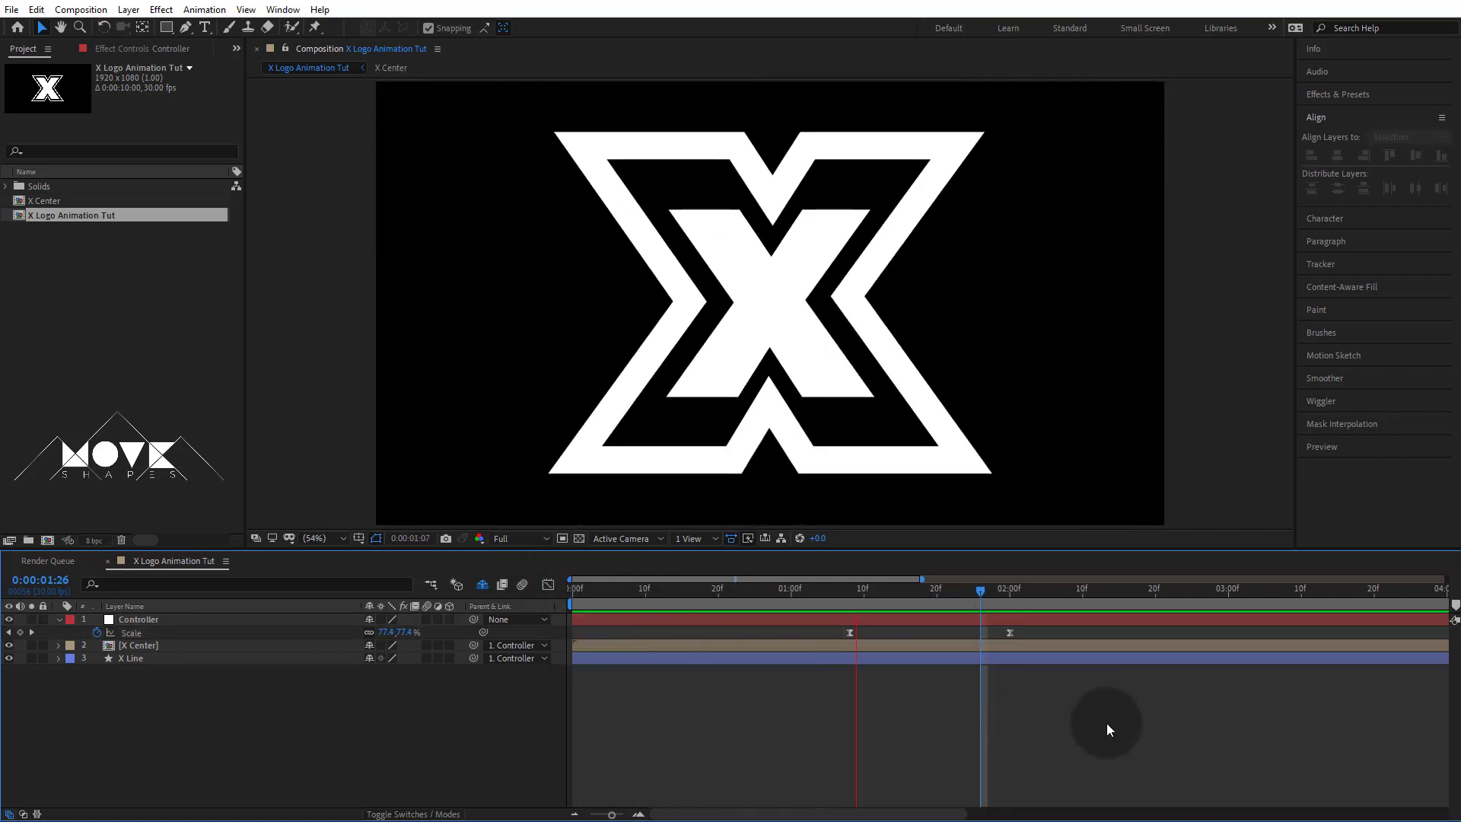
Step: Move the Controller's first Scale keyframe earlier to 0:00:01:02 and preview the scale-down
click(965, 582)
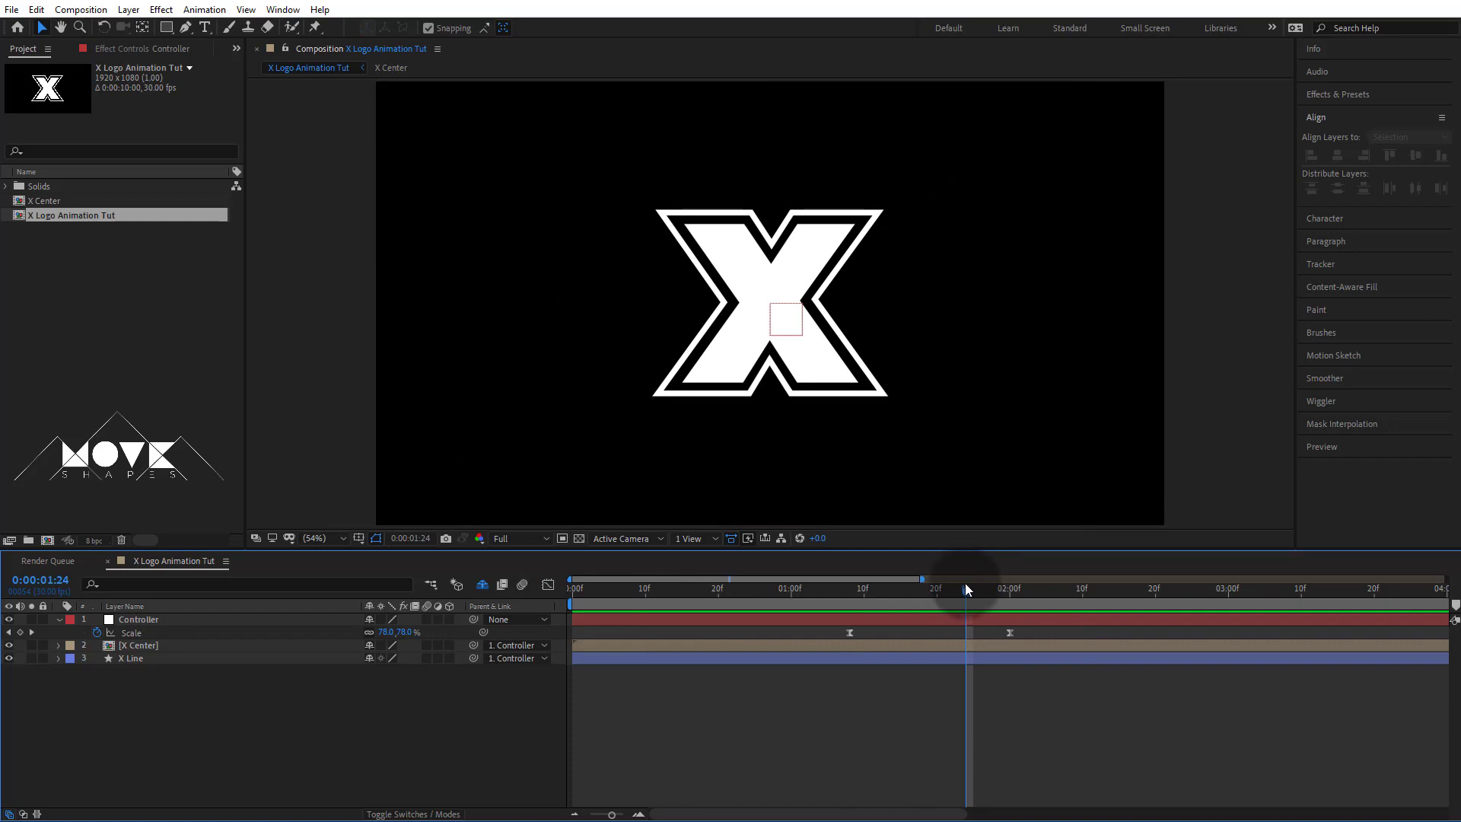
drag(968, 589, 806, 630)
click(904, 681)
key(space)
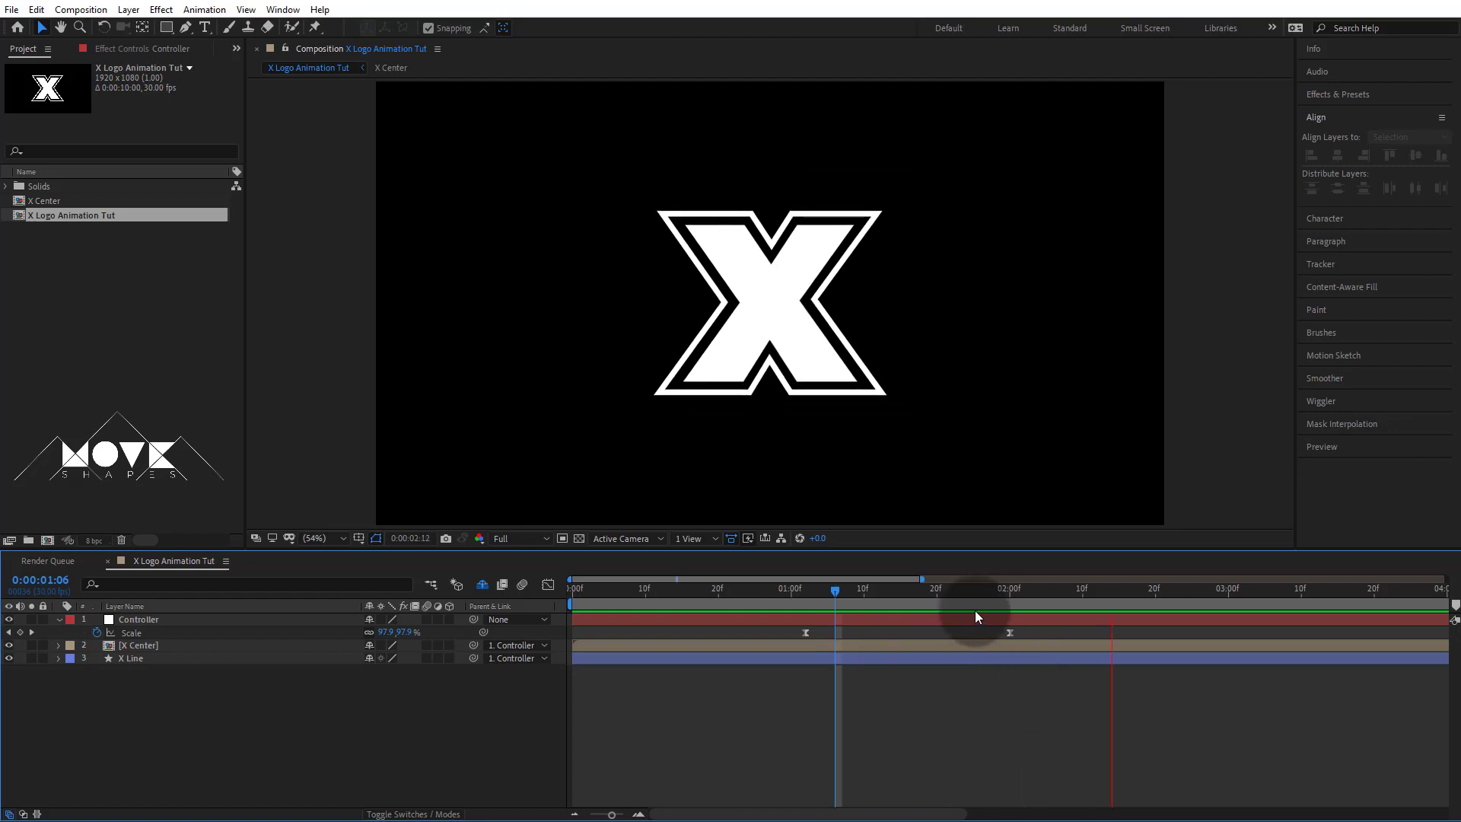
click(1032, 590)
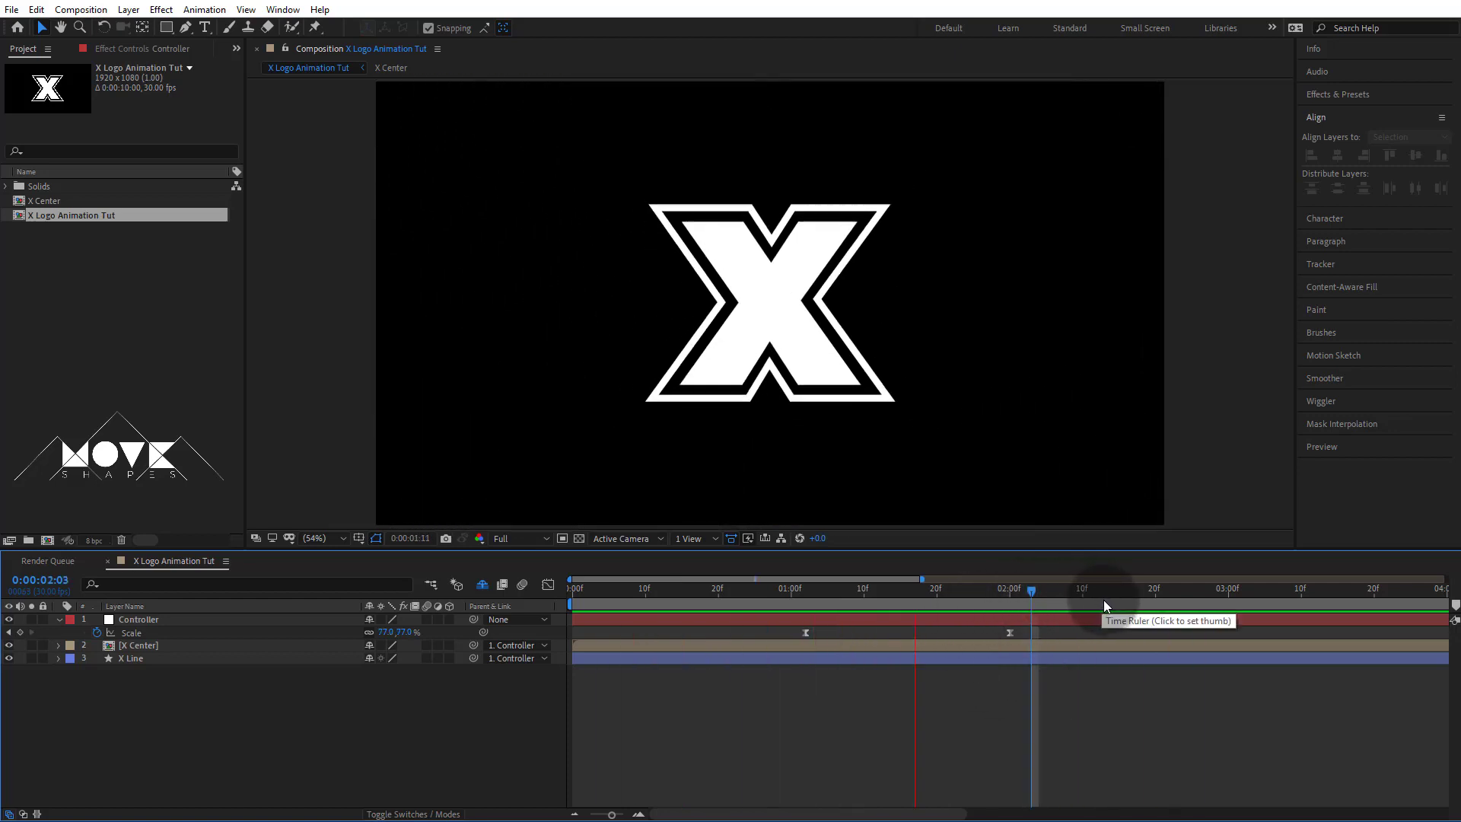
Step: Stop the preview and collapse the Controller layer's Scale property in the timeline
drag(1047, 596, 1014, 652)
drag(611, 816, 601, 817)
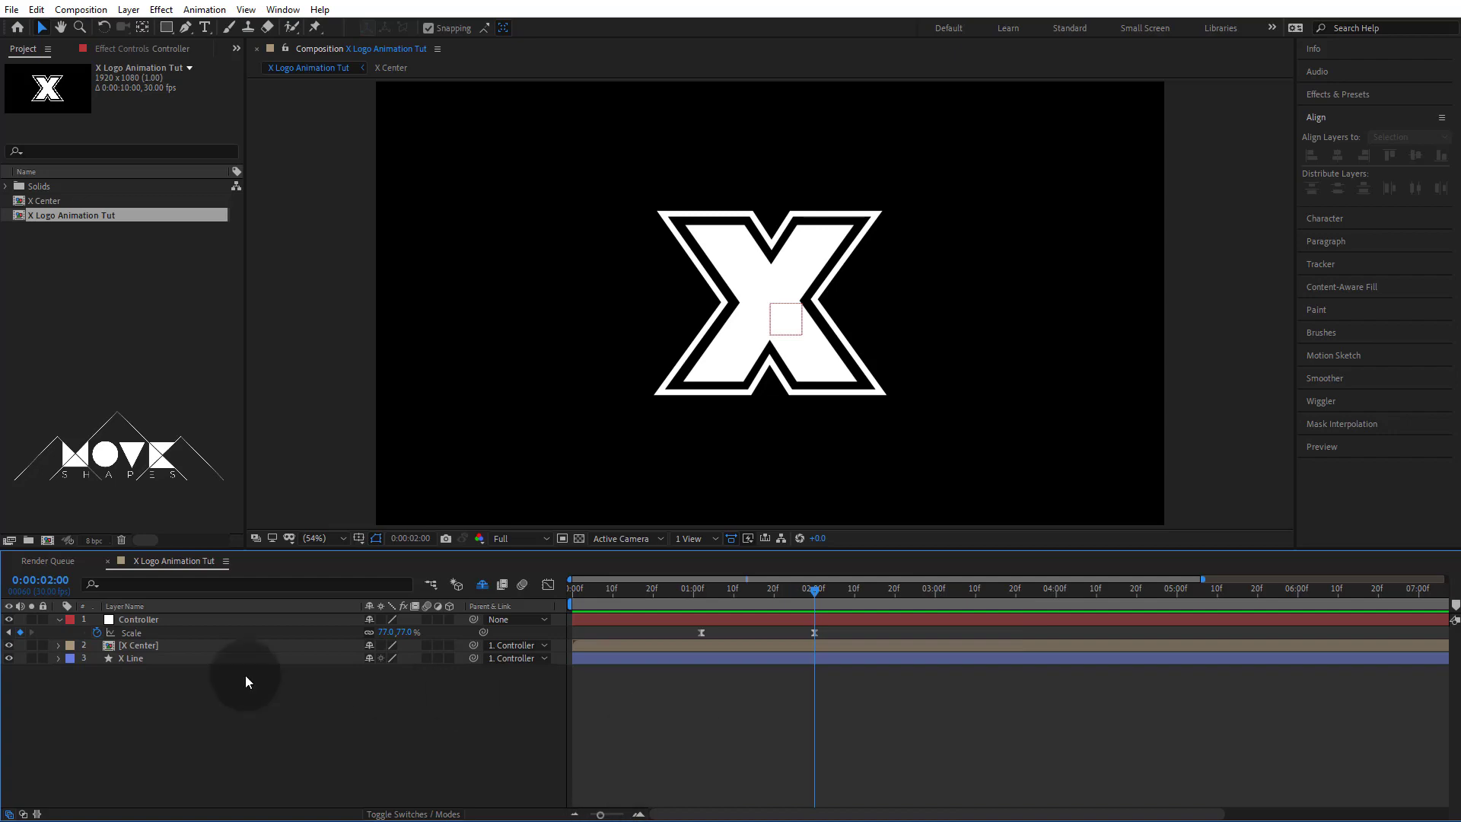
click(58, 620)
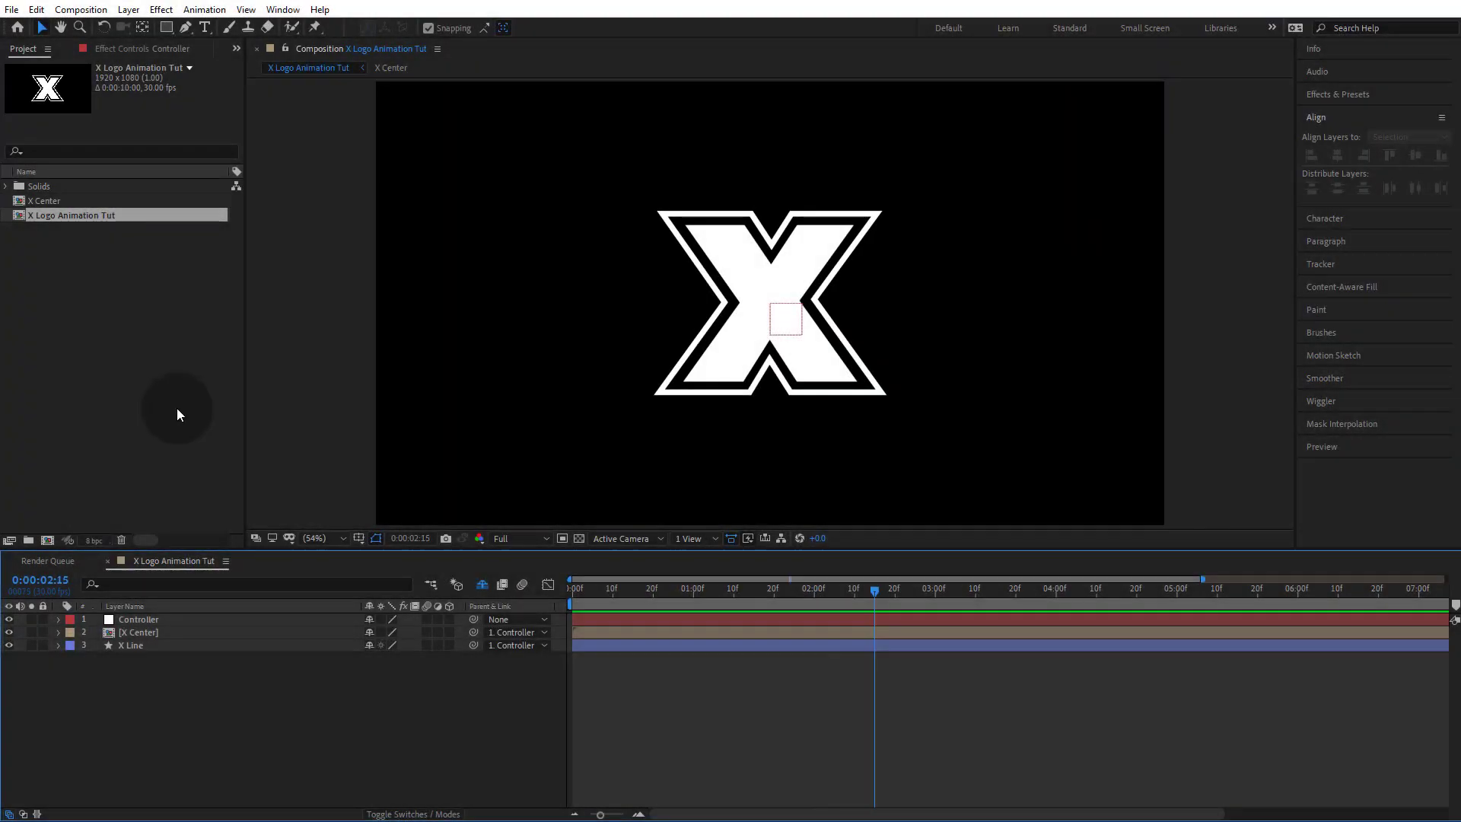
Step: Create a new 1920 × 1080, 30 fps, ten-second composition named Flicker Image
click(146, 312)
right_click(135, 265)
click(156, 280)
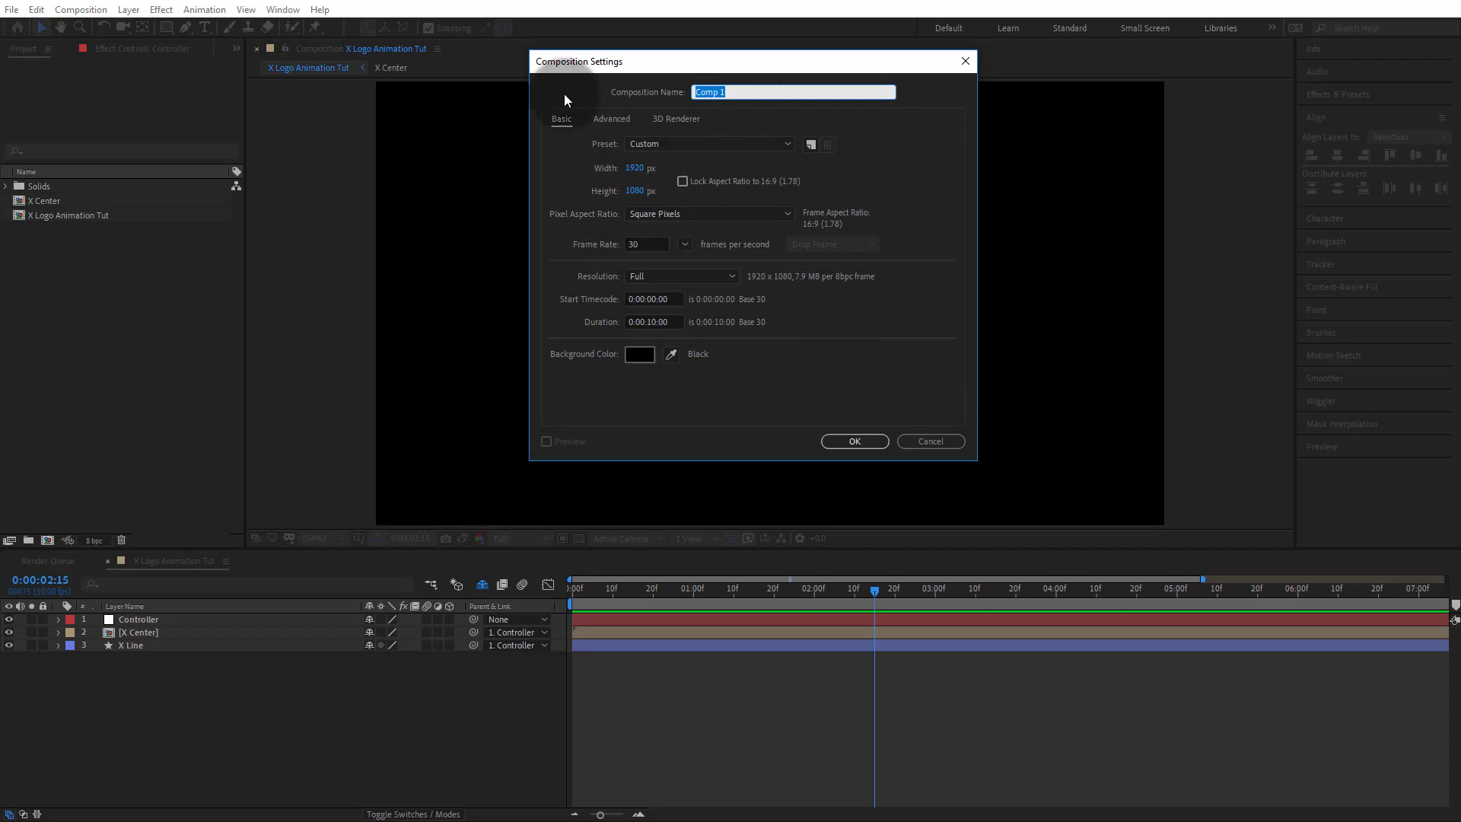
text(Flicker Image)
key(Return)
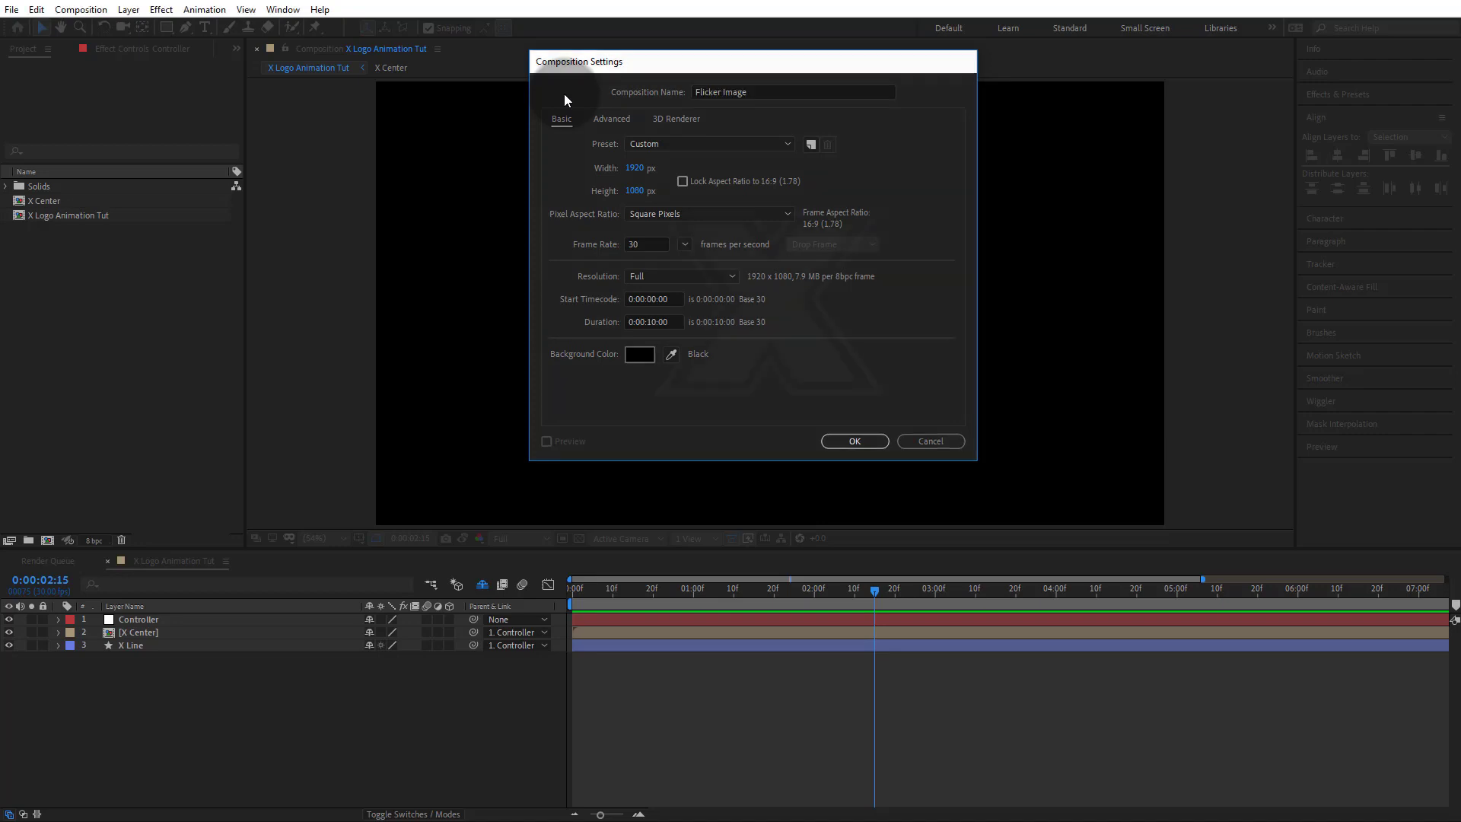
click(656, 390)
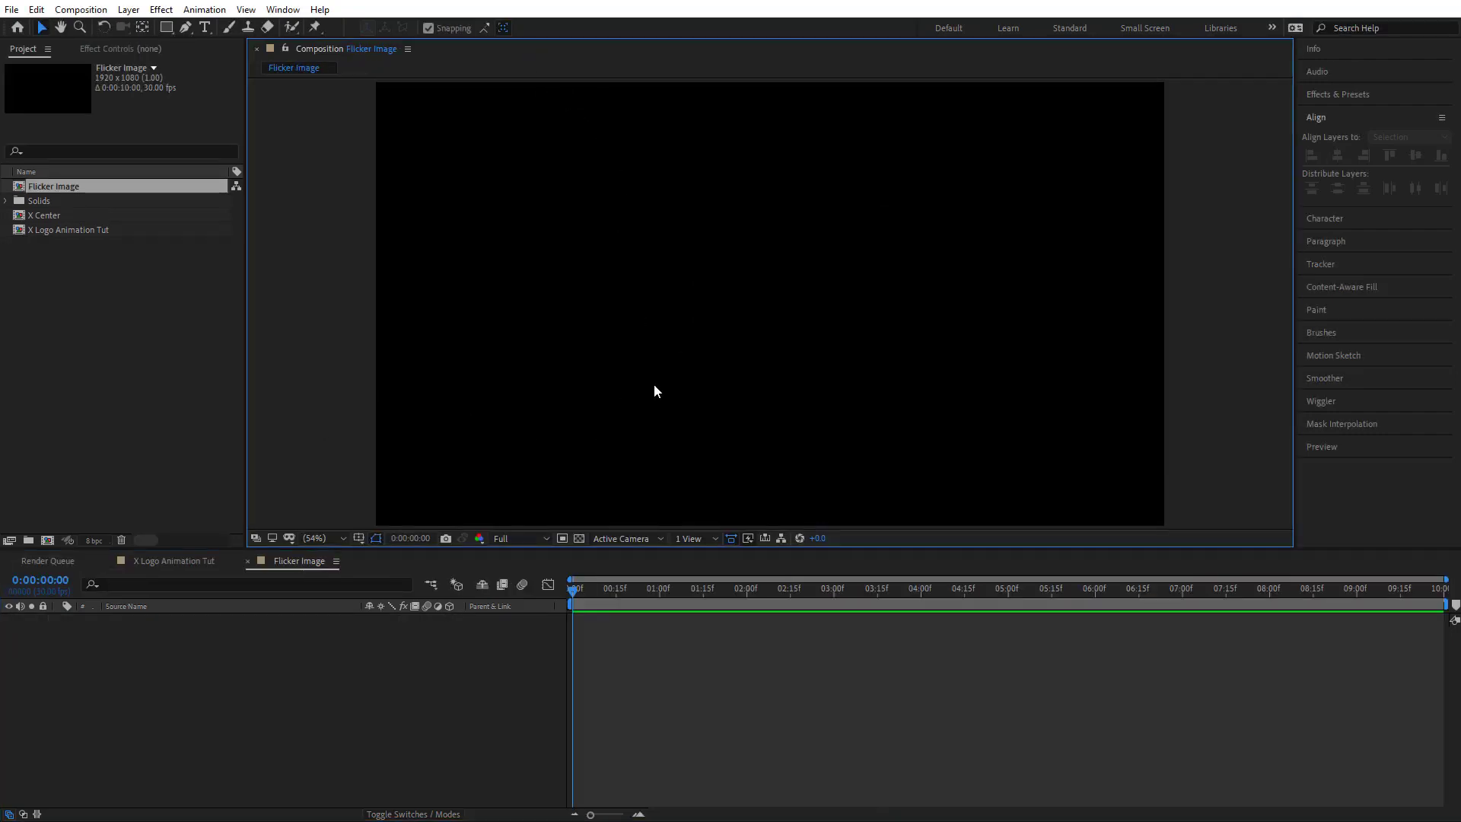
Step: Create a new project folder named Images
click(310, 821)
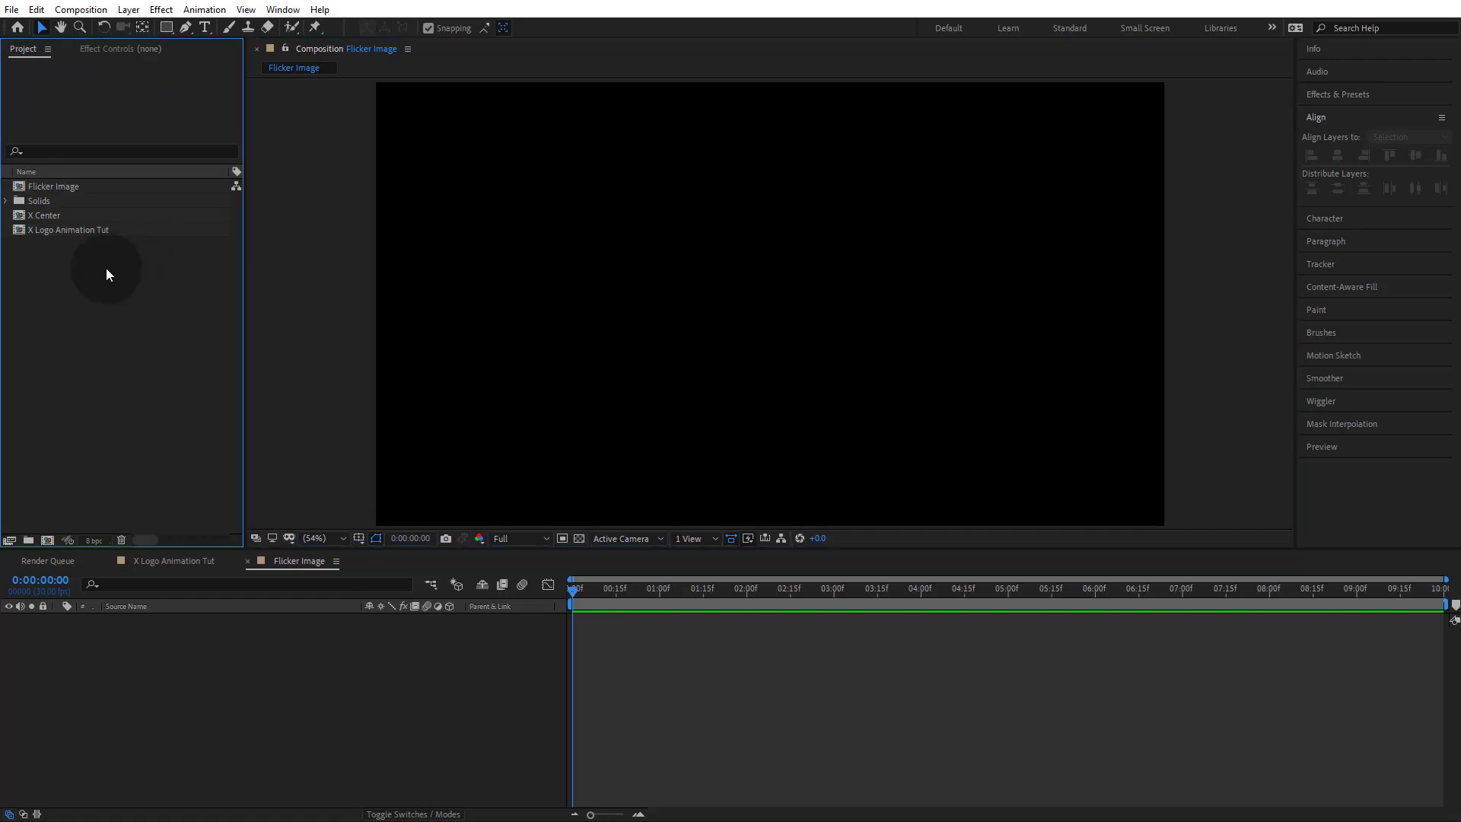
right_click(95, 269)
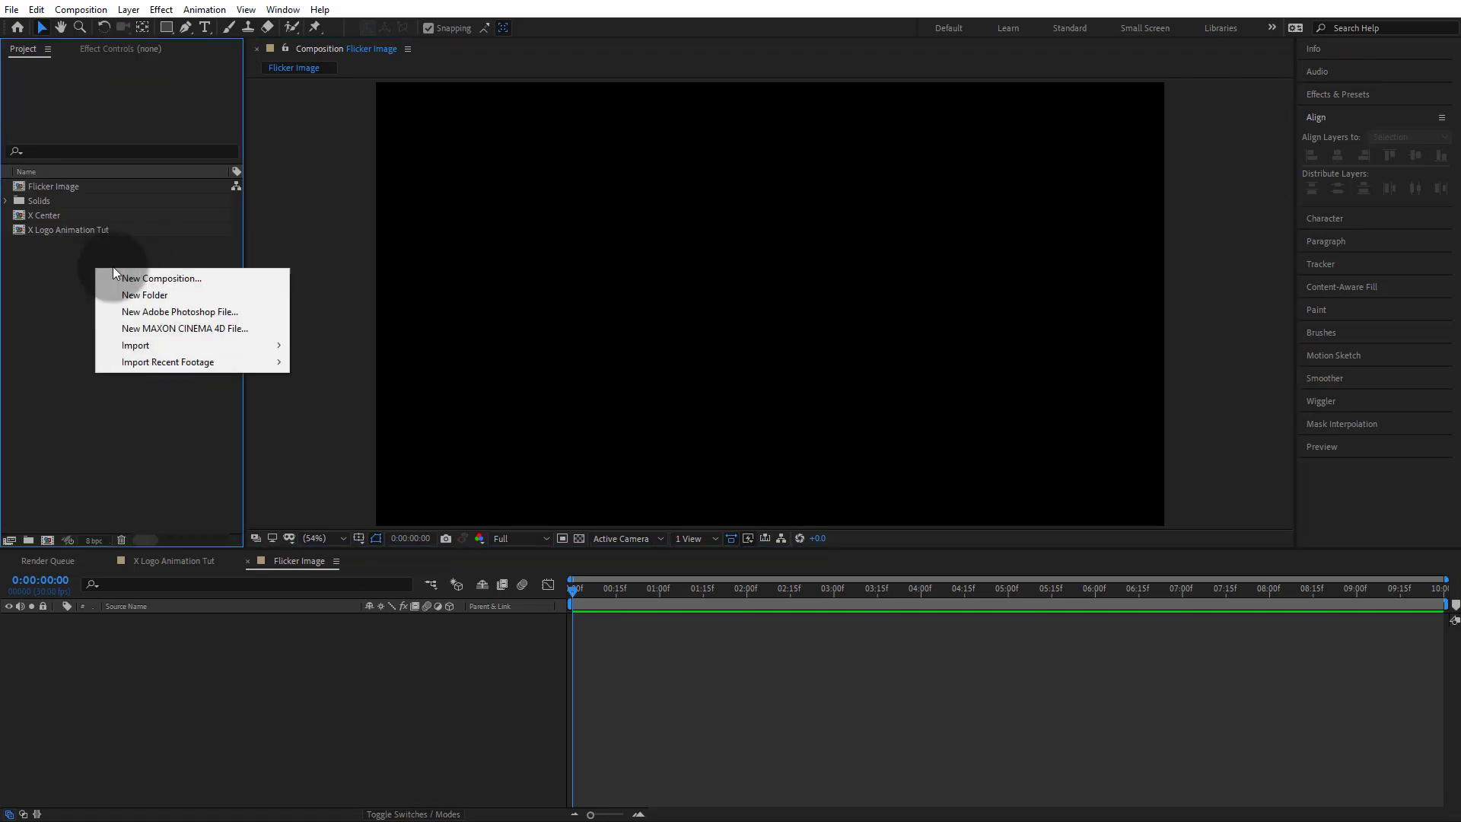
click(144, 297)
text(Images)
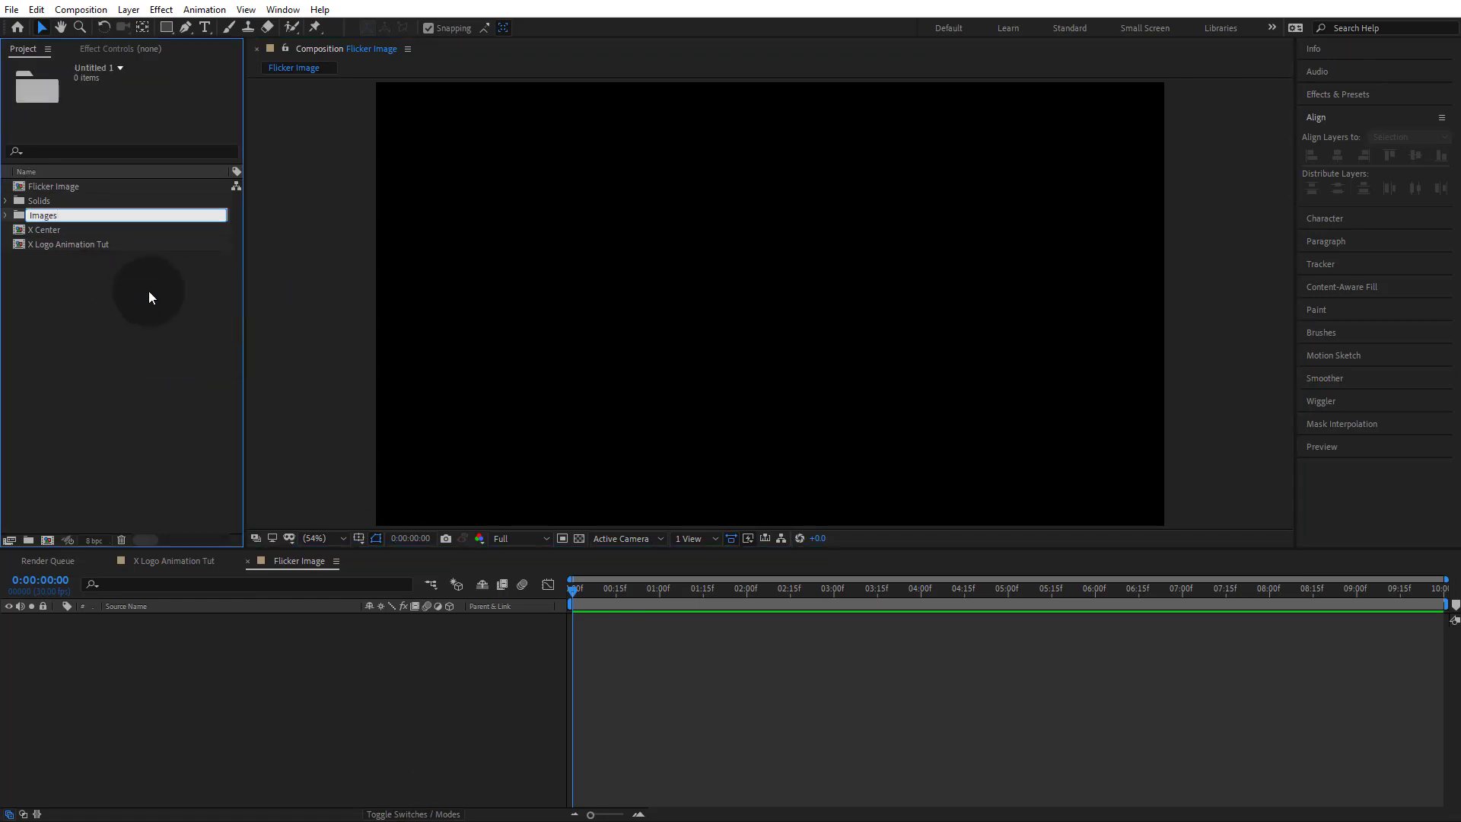
key(Return)
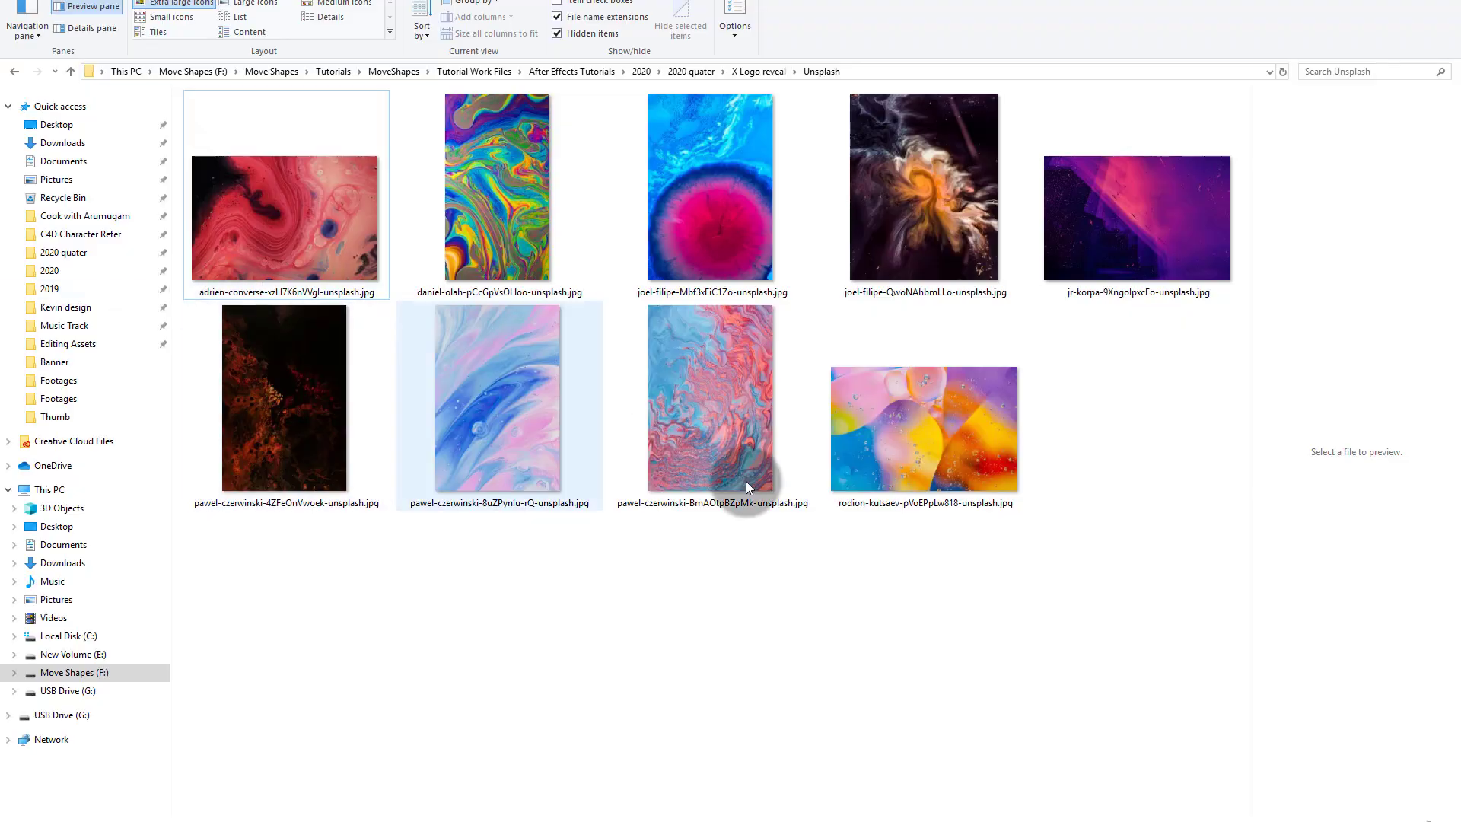
Step: Import the nine JPG images from the Unsplash folder into Images and add them all to the Flicker Image composition
drag(1171, 568, 80, 204)
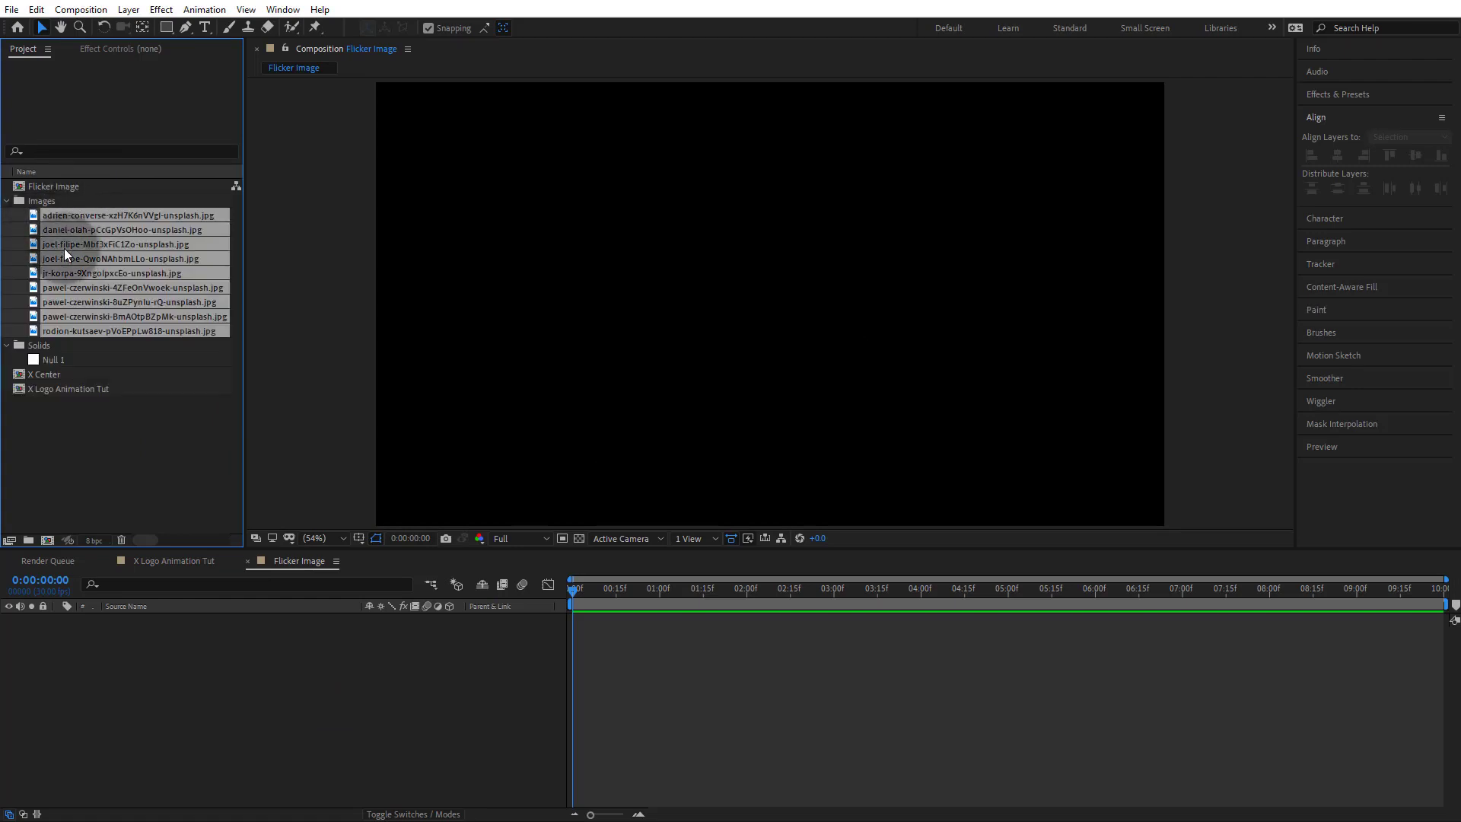
drag(117, 327, 289, 666)
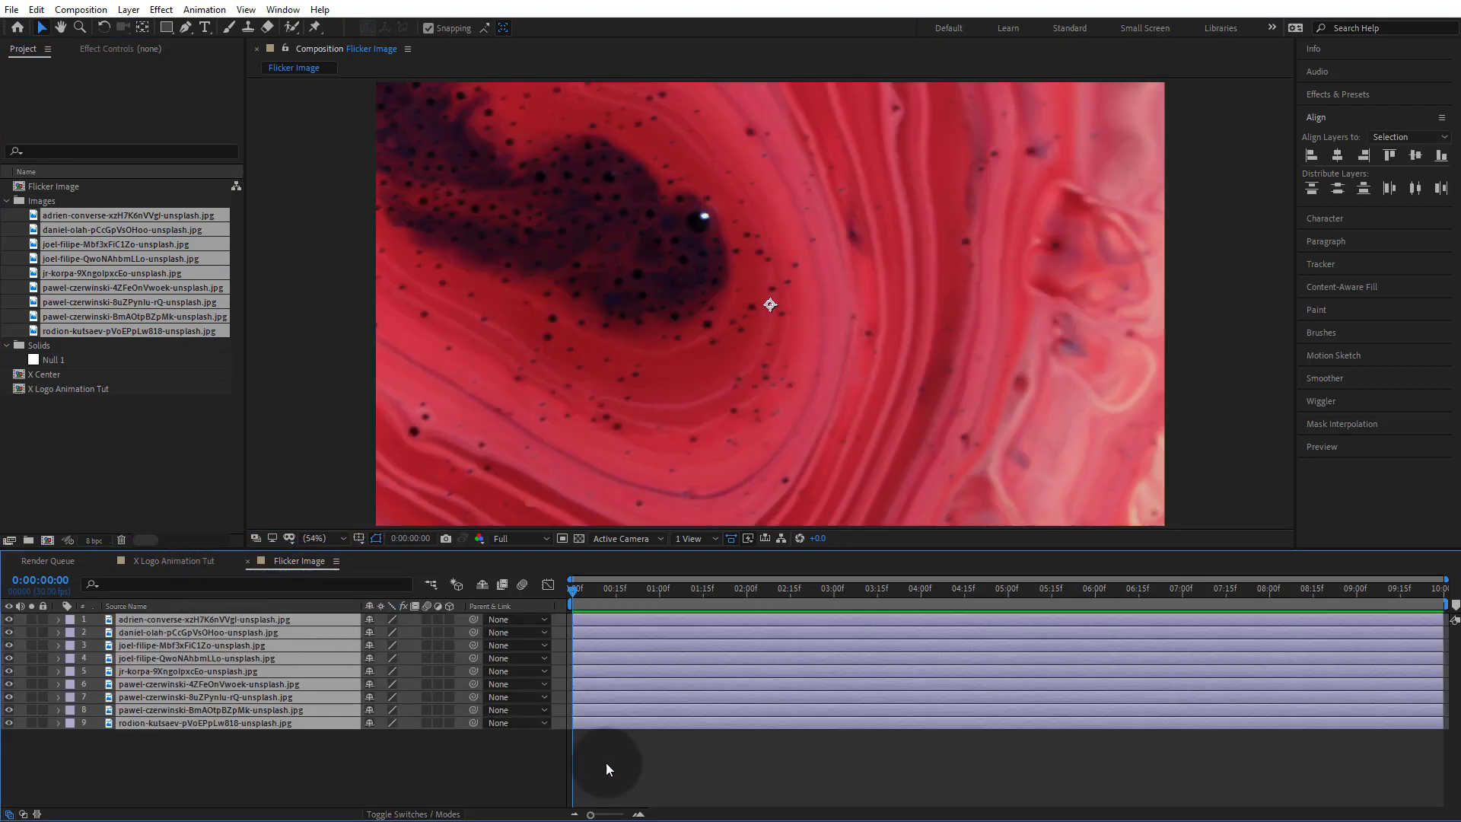
Step: Set the Scale of all nine image layers to 57% and collapse their properties
scroll(743, 375, down, 3)
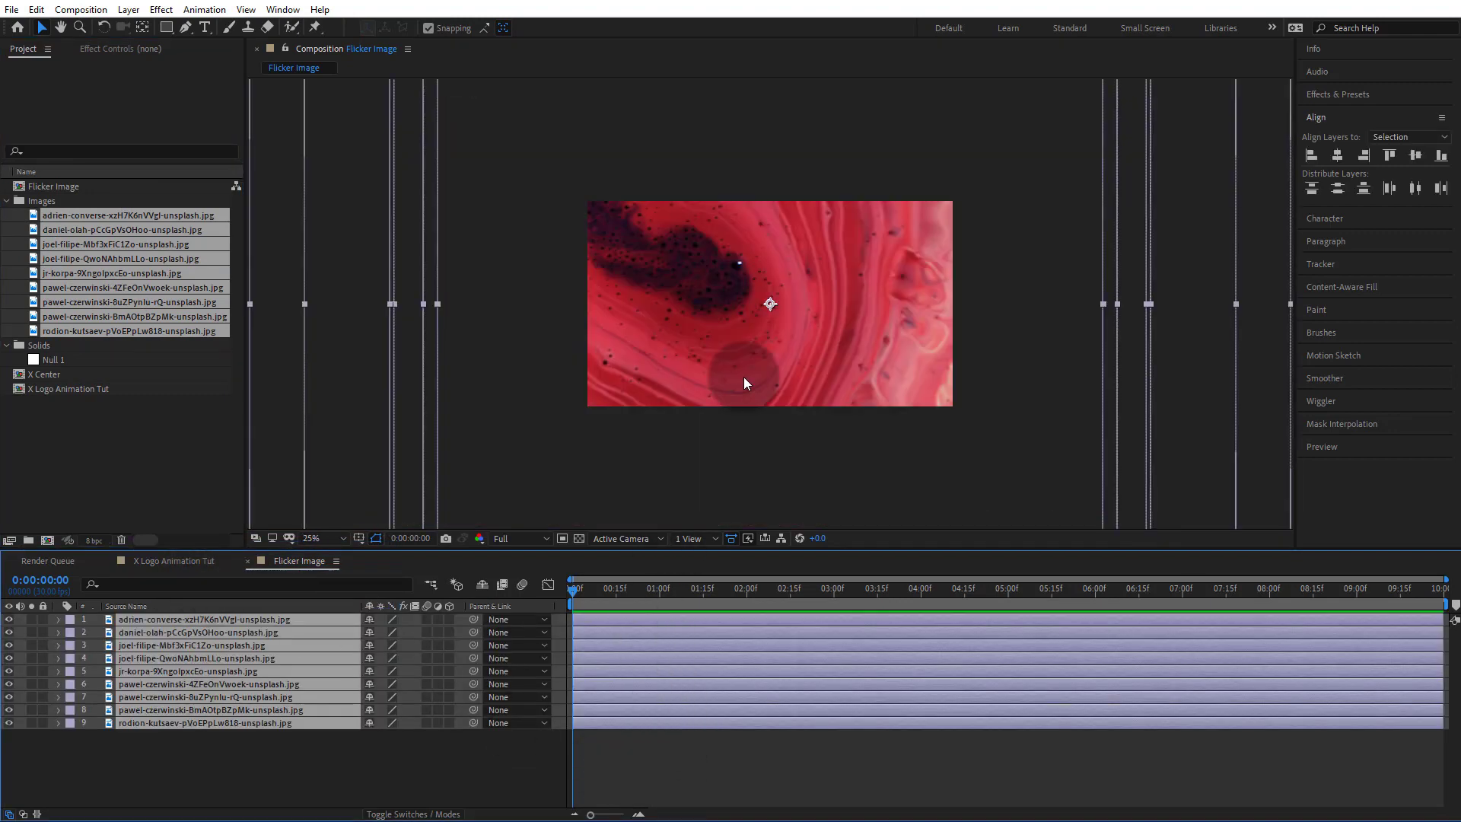
key(s)
scroll(555, 604, down, 1)
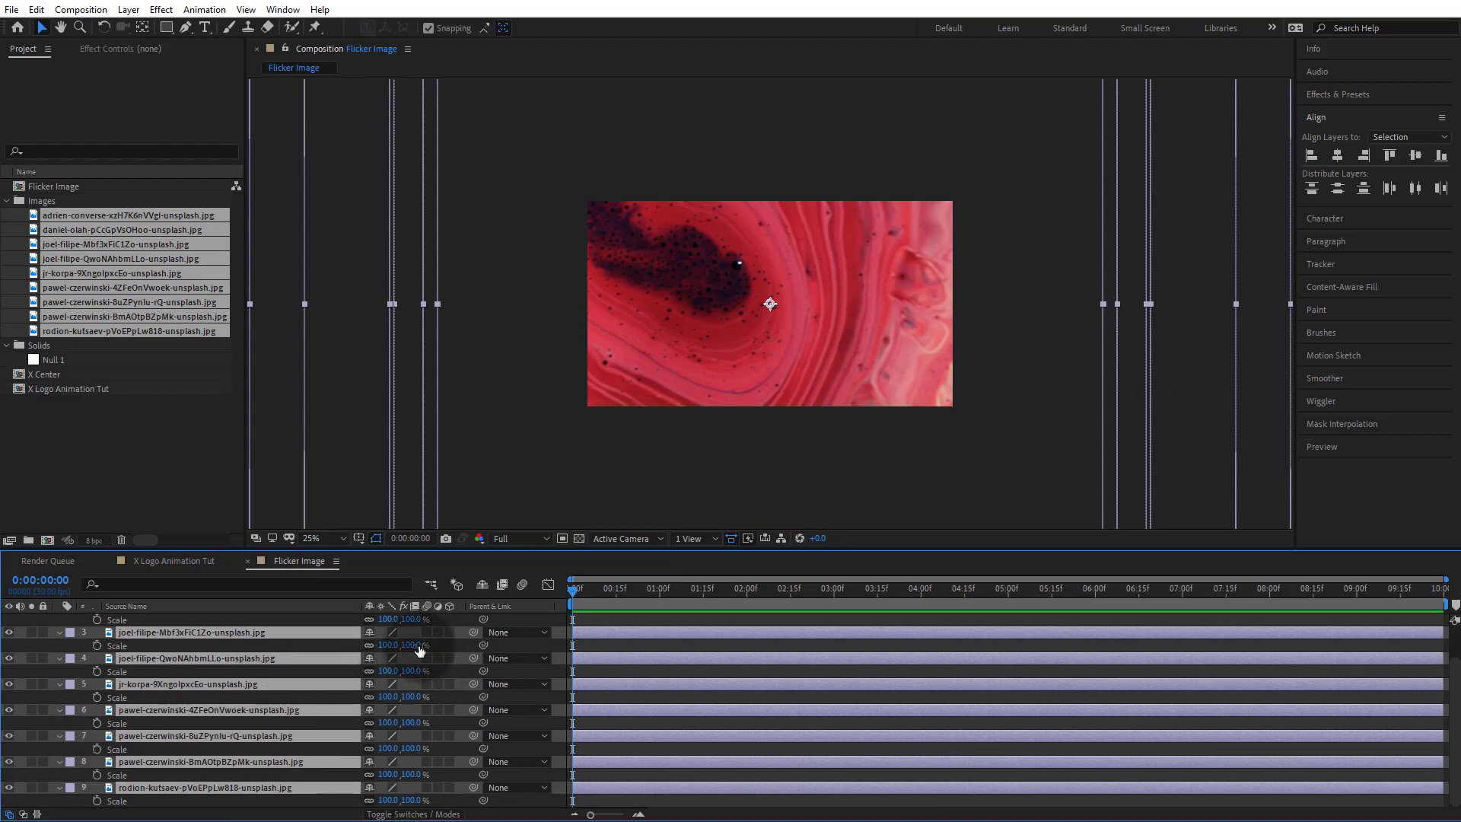
drag(402, 645, 384, 643)
click(1155, 327)
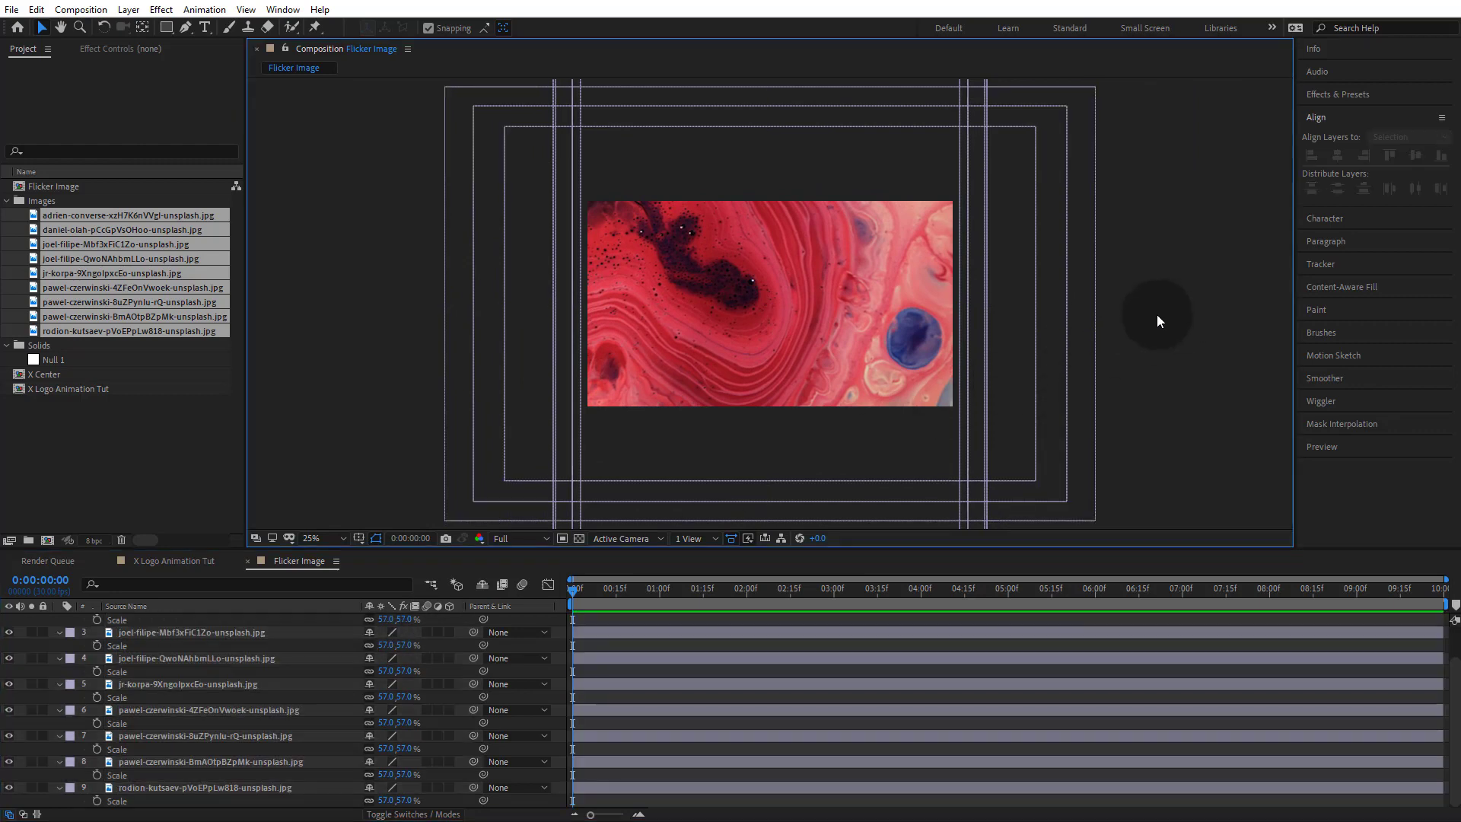
key(s)
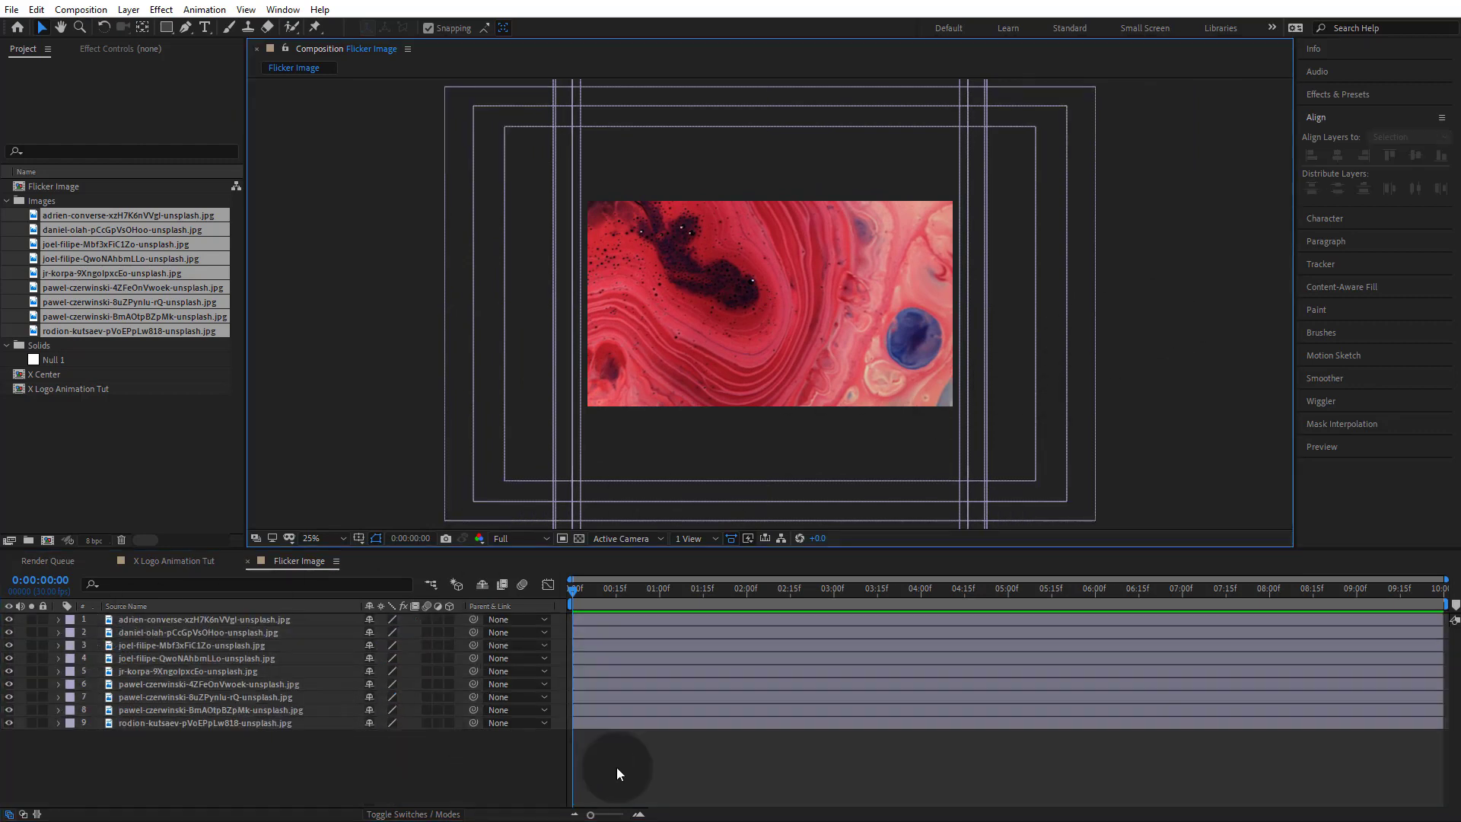
Step: Trim all nine image layers to a length of four frames from the start of the composition
click(641, 775)
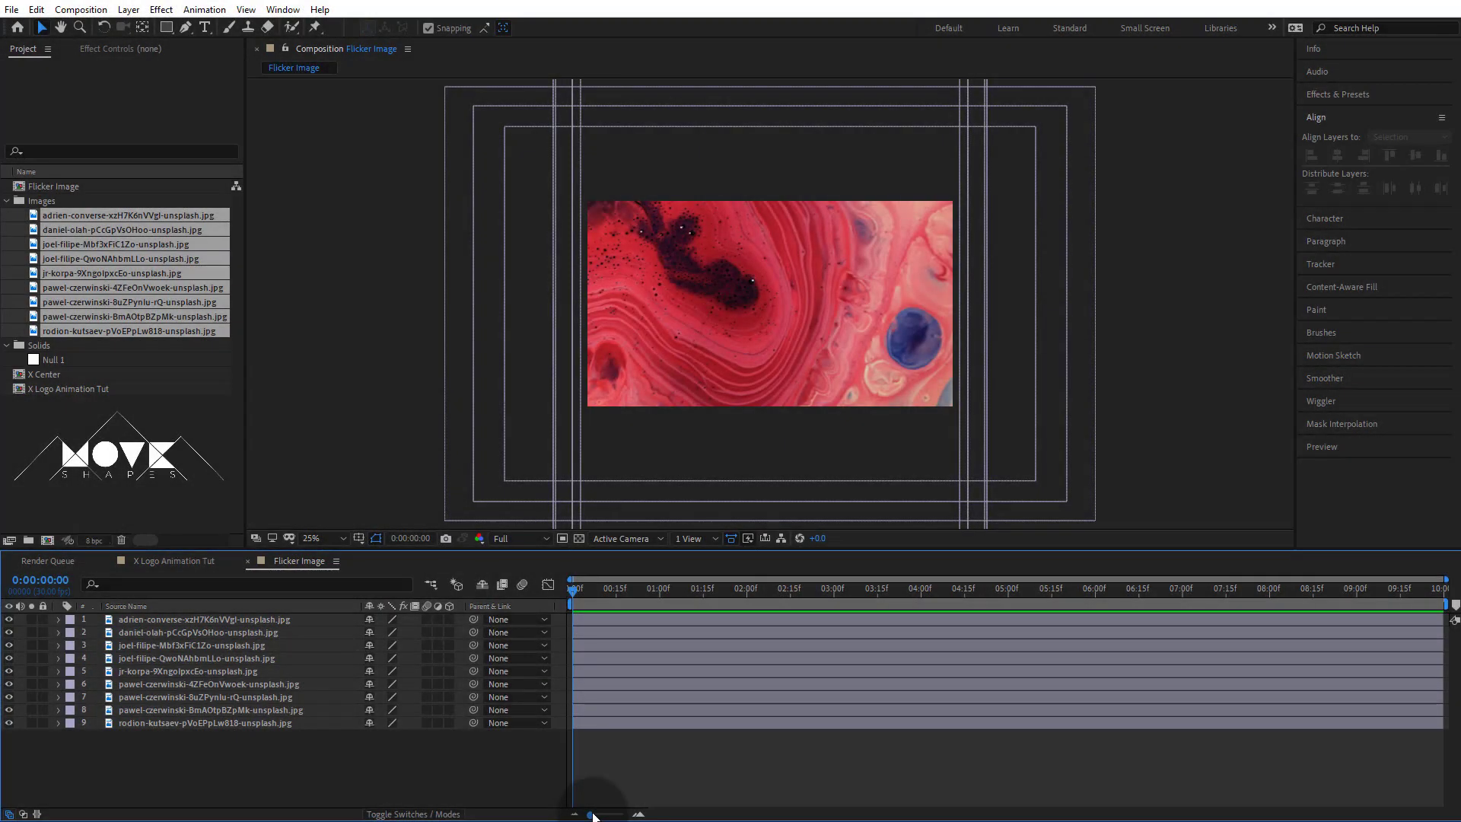
drag(591, 815, 623, 816)
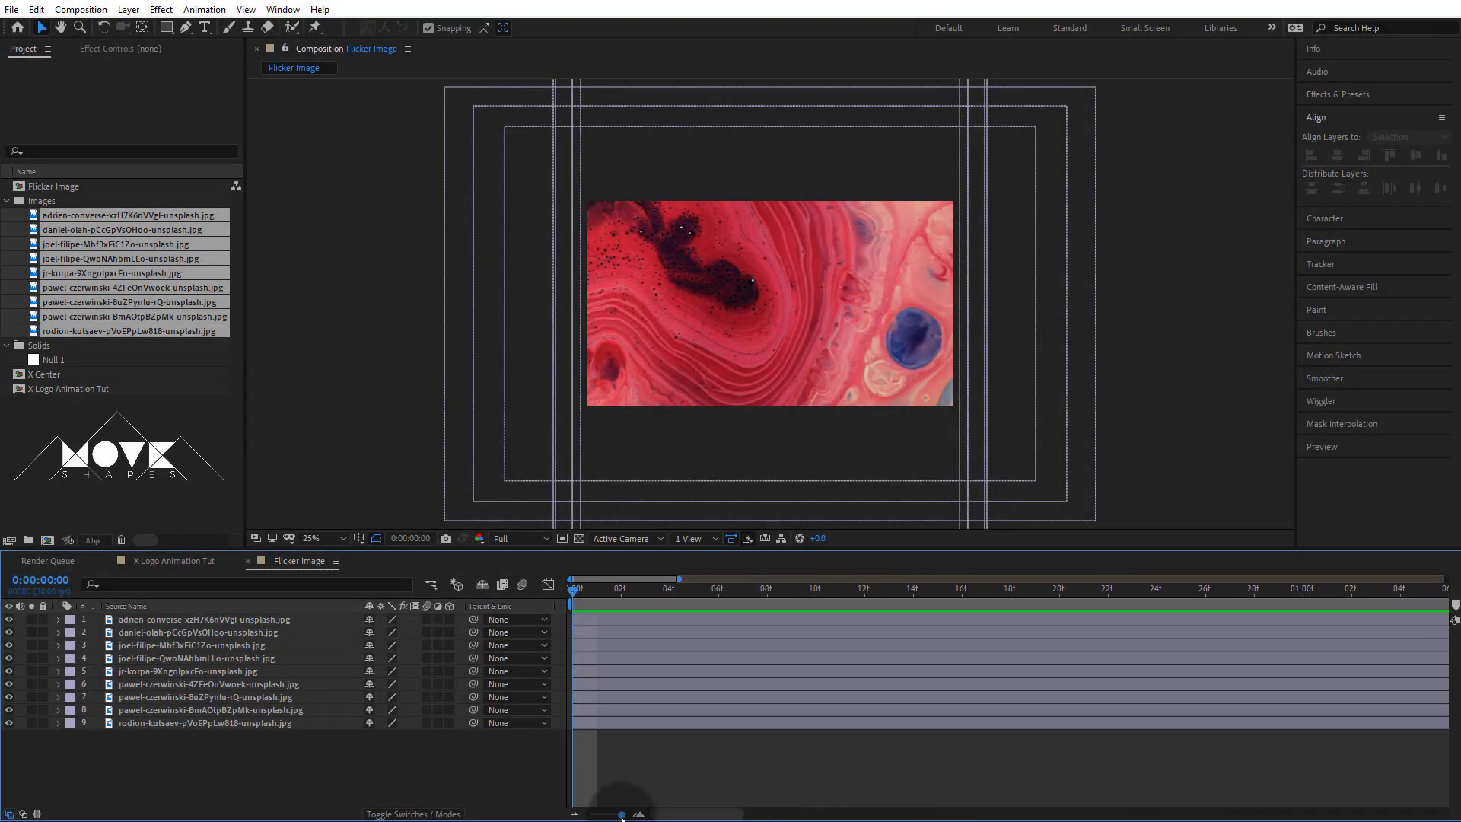
drag(577, 592, 659, 613)
click(654, 722)
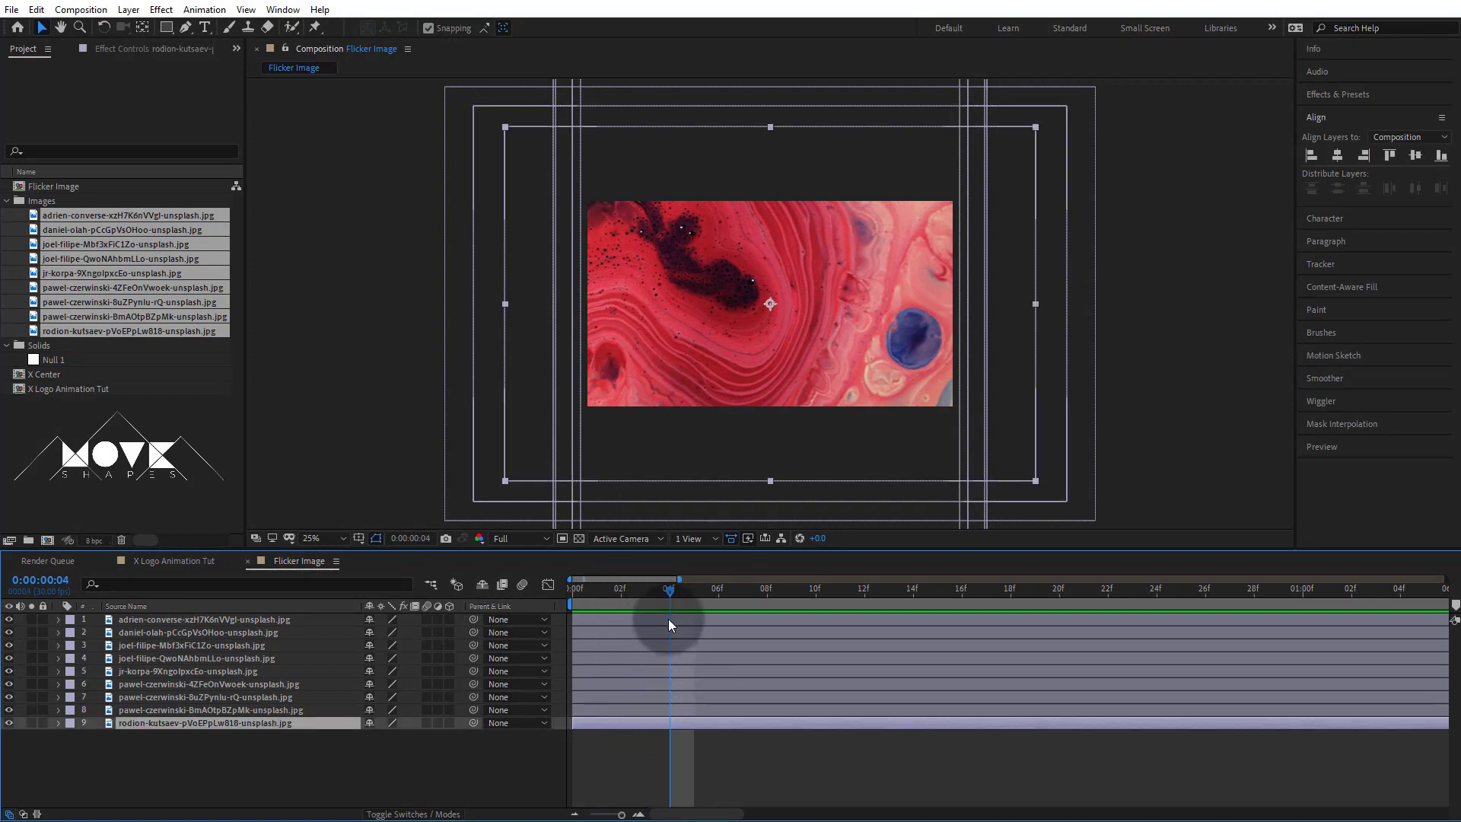
shift+click(669, 620)
key(alt+bracketright)
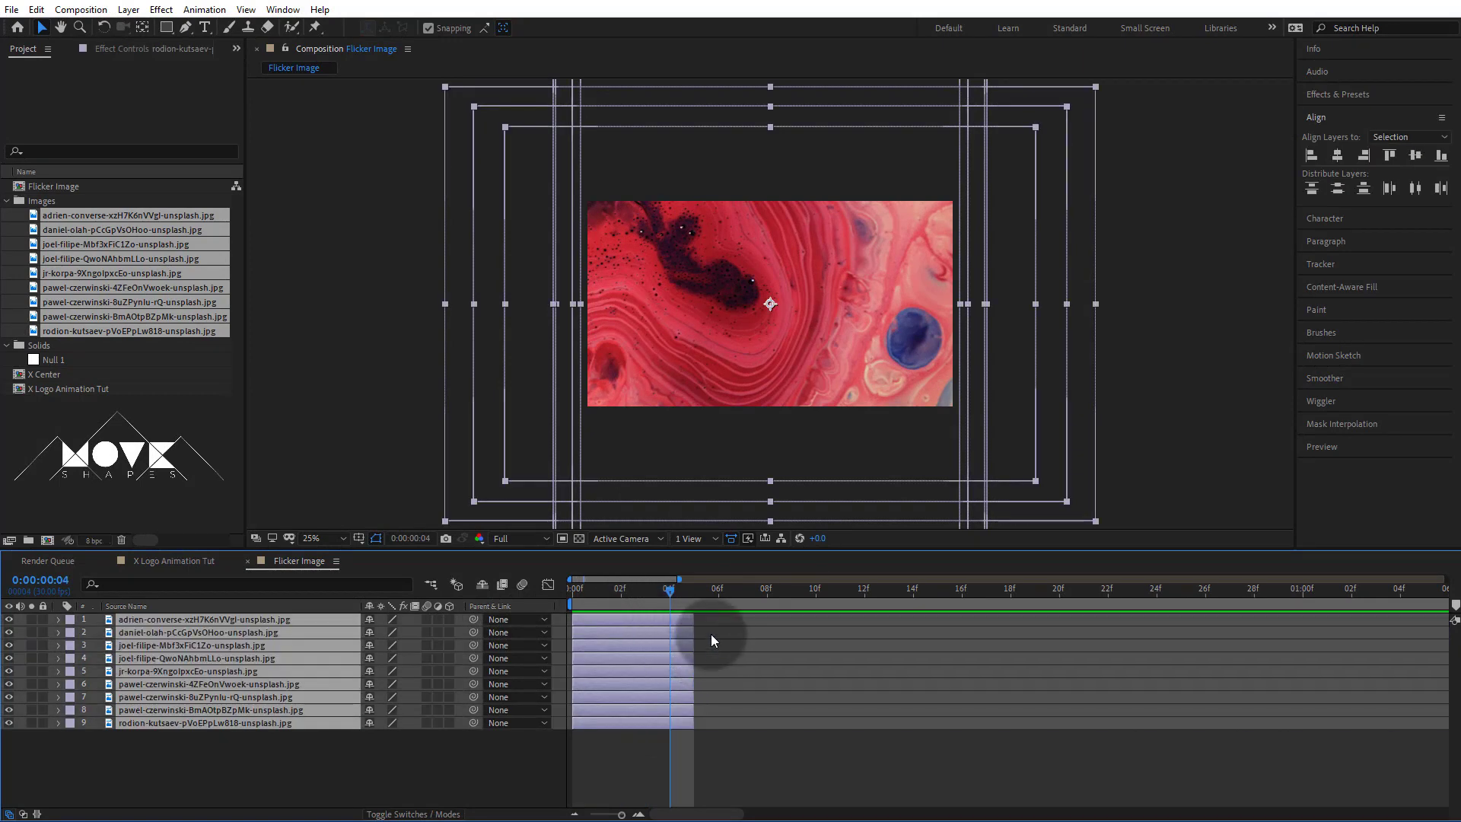
drag(681, 622, 597, 590)
Step: Arrange the nine selected image layers end to end with Sequence Layers, without overlap or transition
right_click(625, 679)
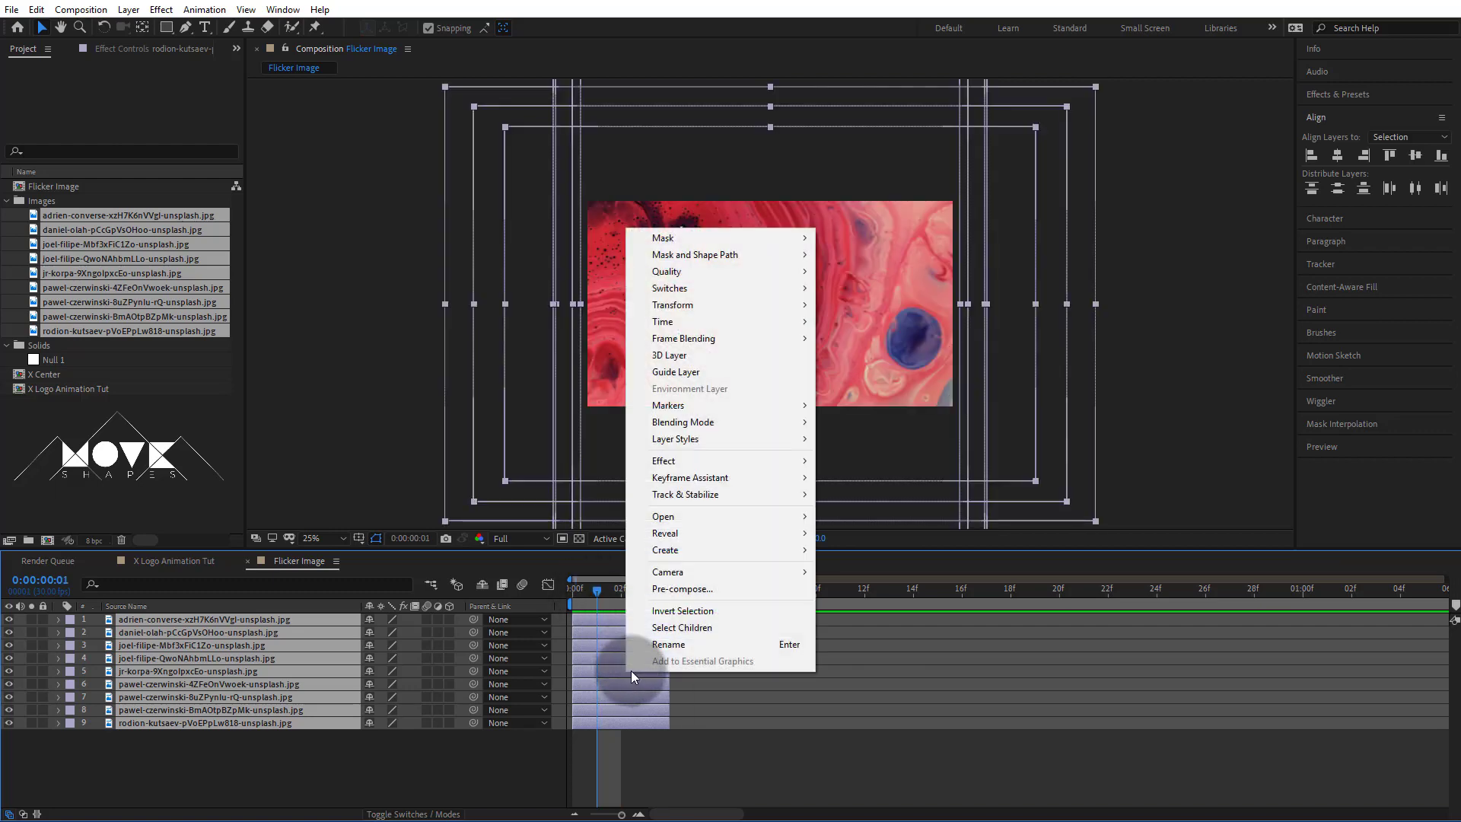
mouse_move(688, 442)
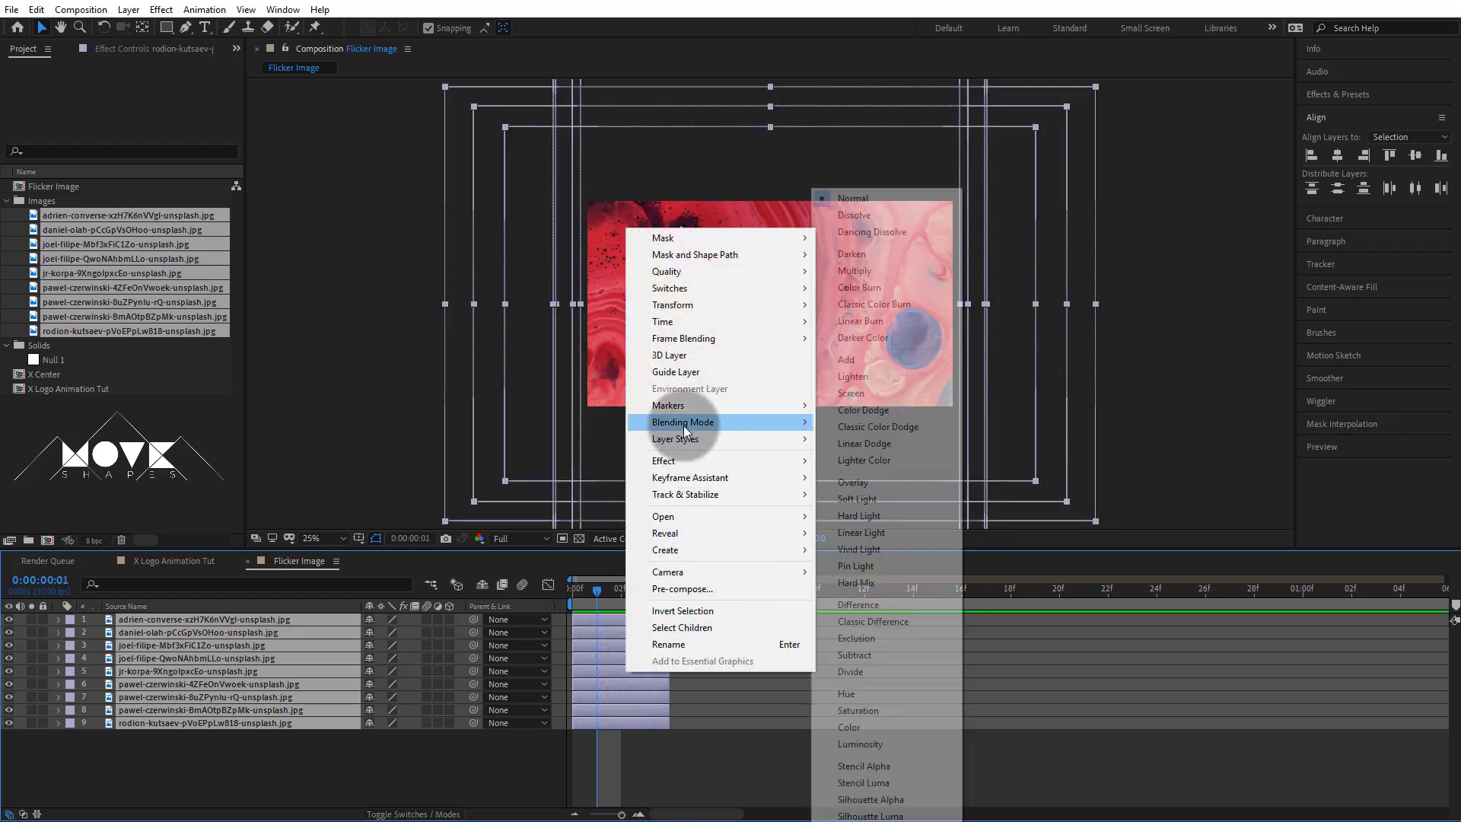
mouse_move(688, 477)
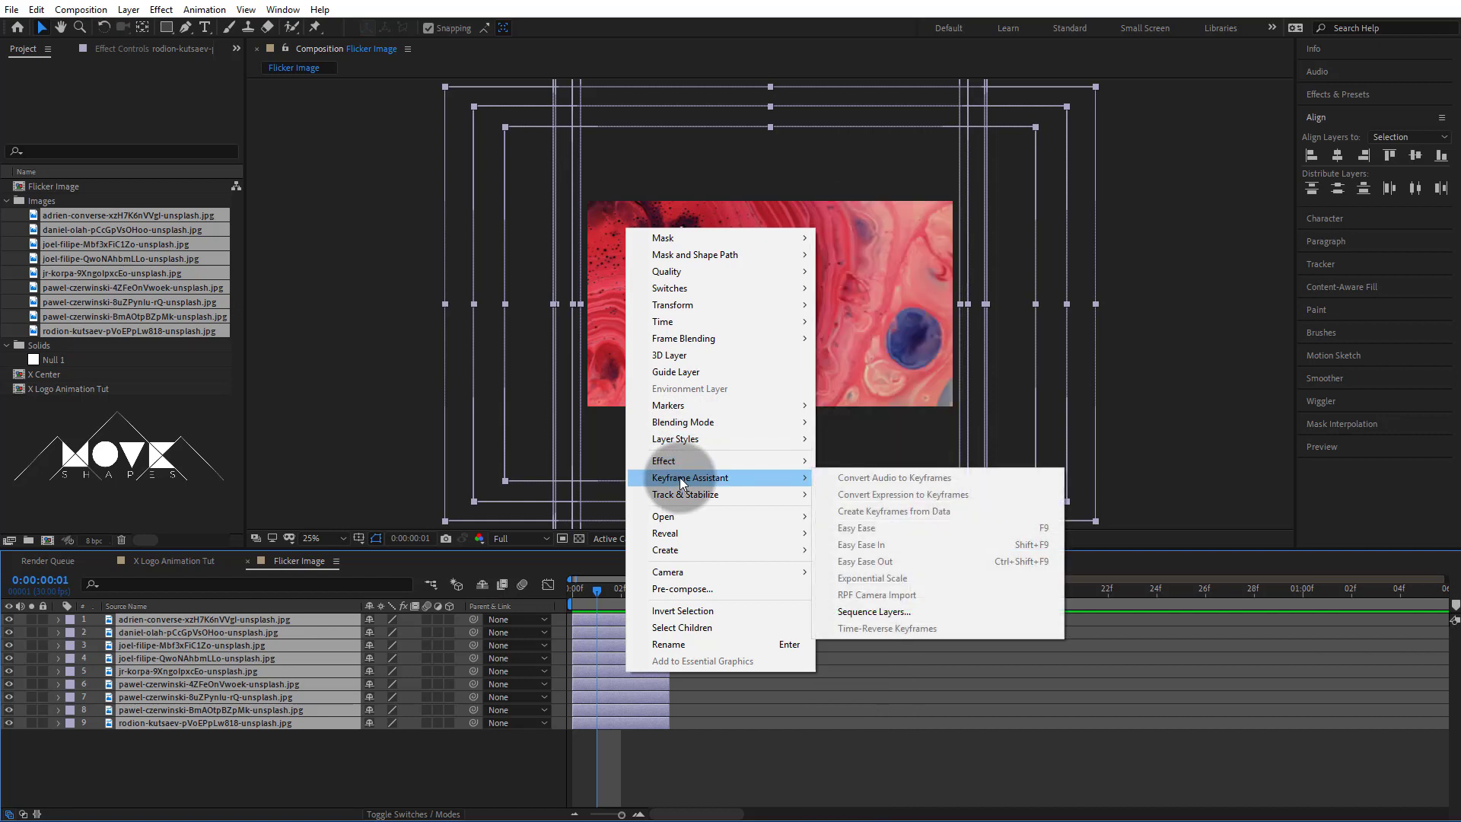
click(903, 611)
click(606, 370)
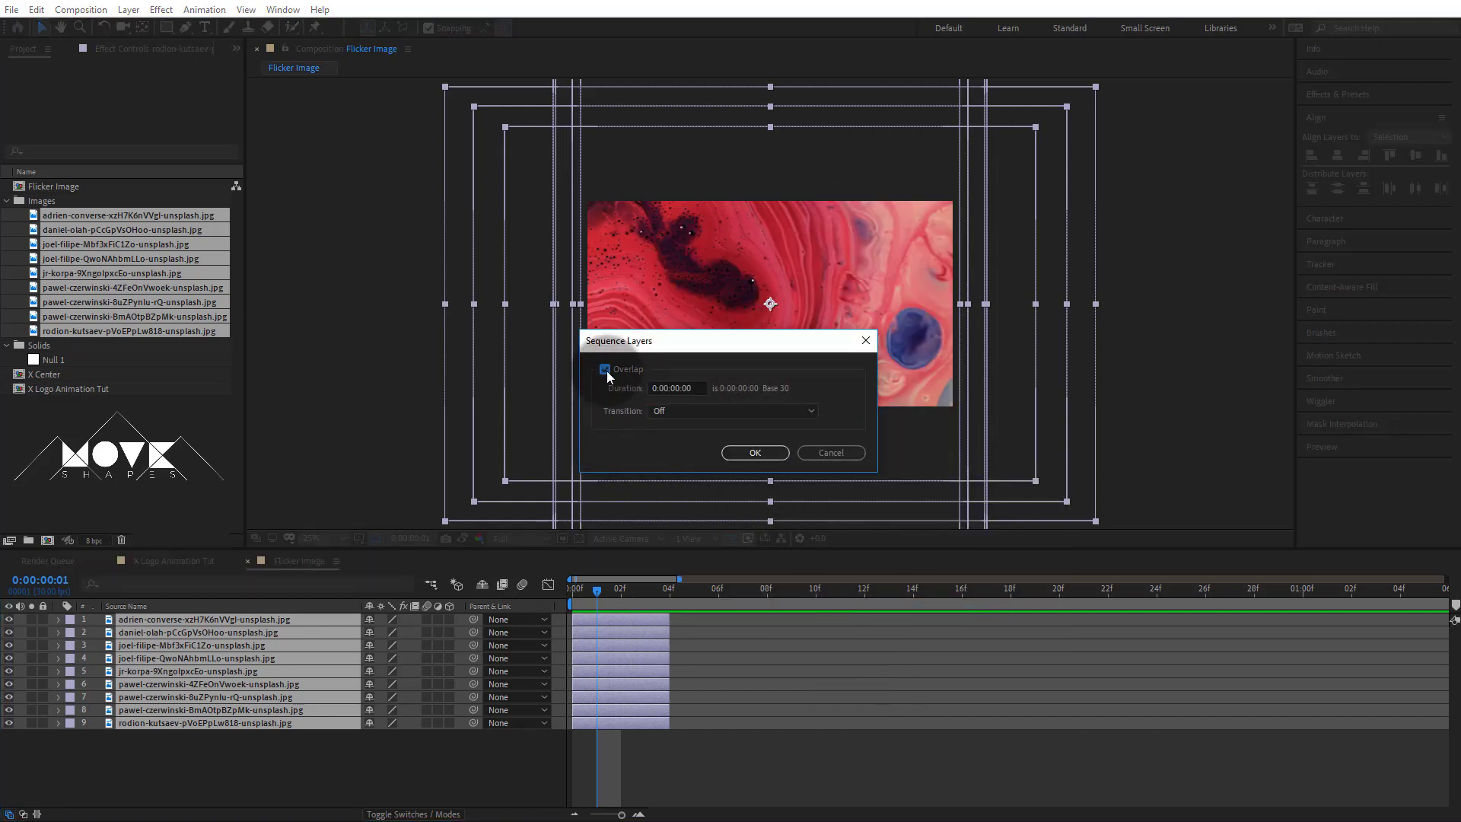
click(753, 455)
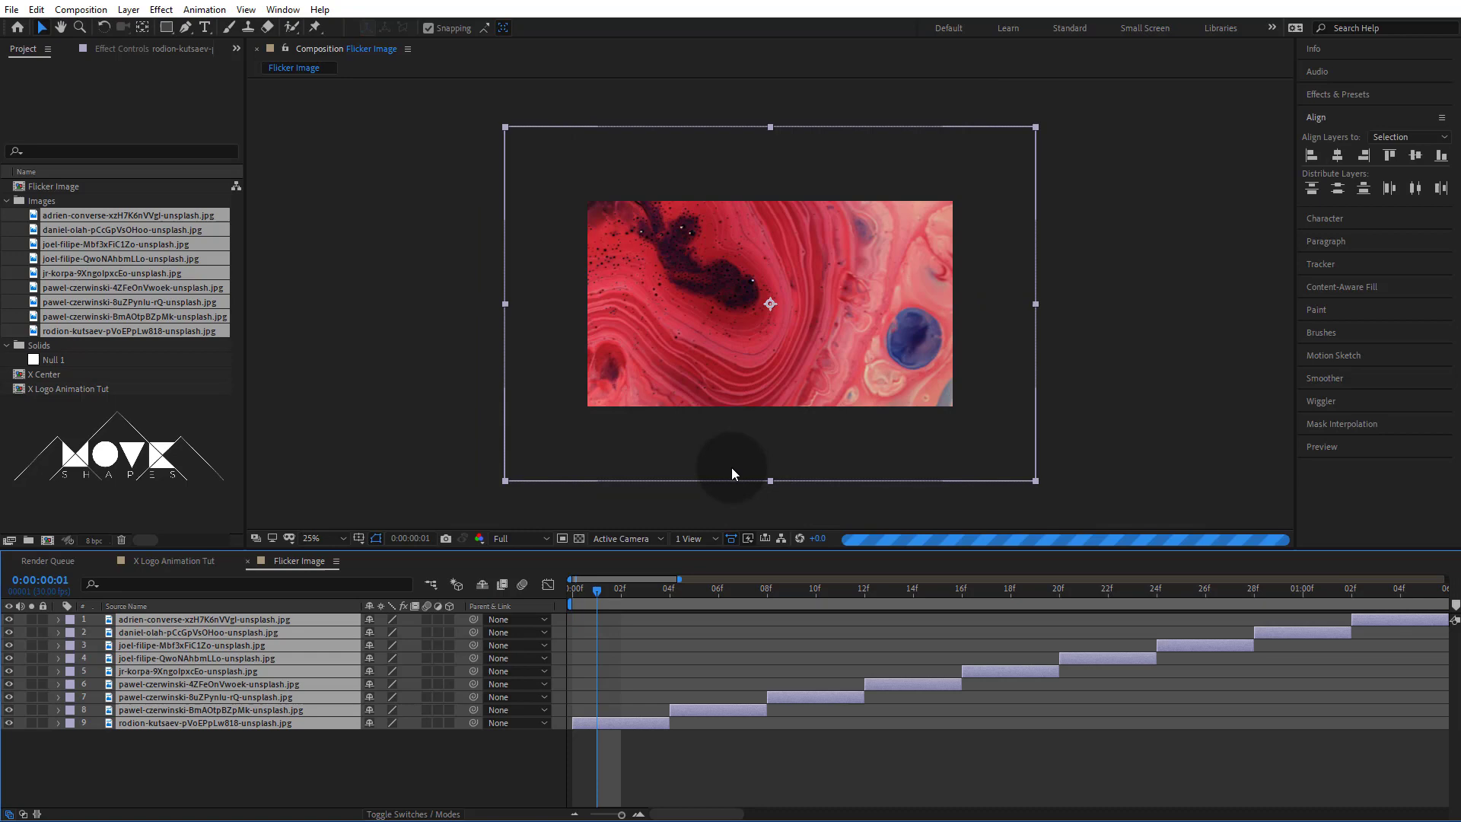
Step: Preview the flickering image sequence from the first frame
click(684, 777)
click(575, 814)
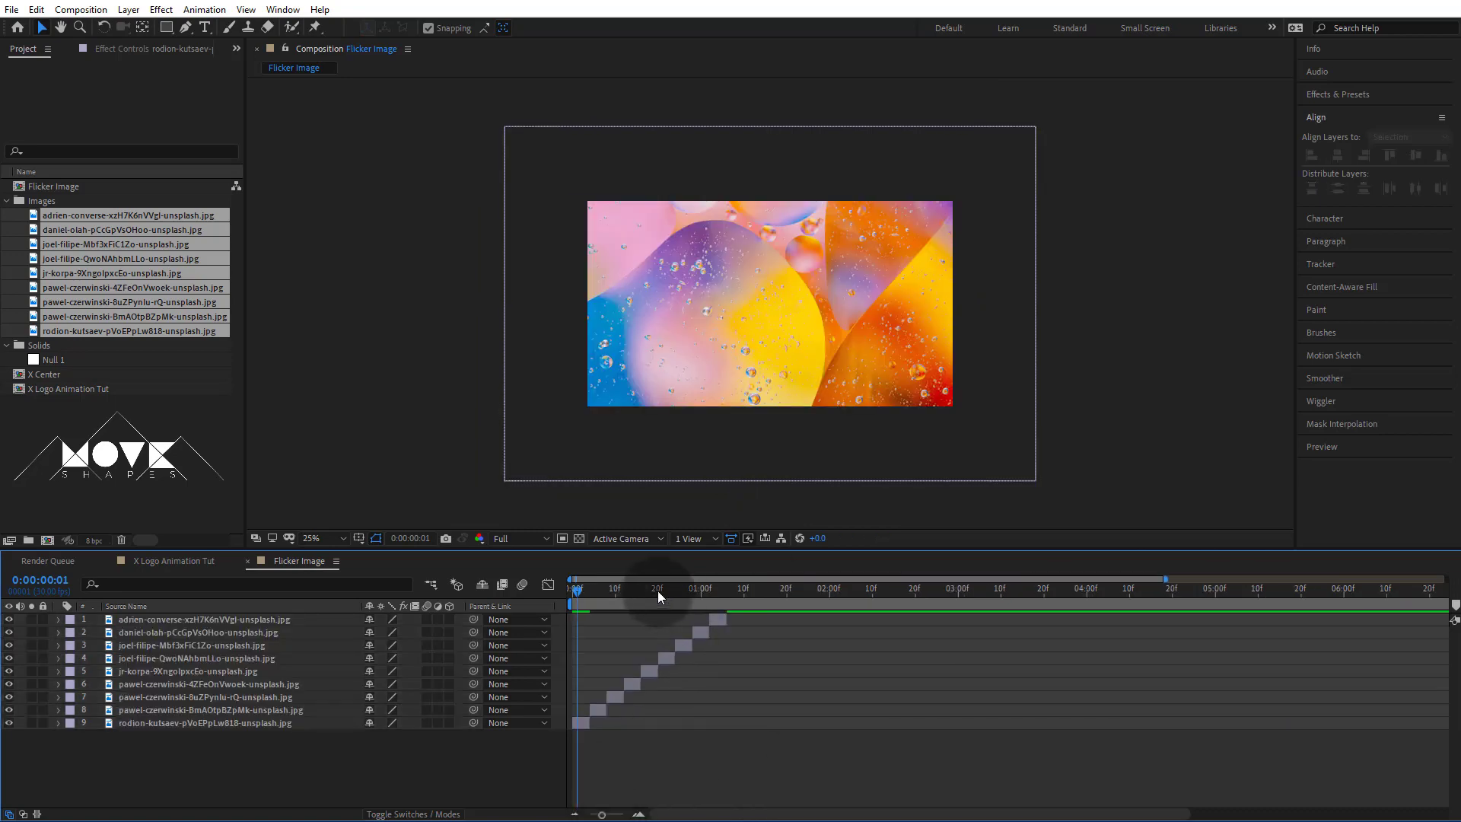
drag(657, 591, 518, 623)
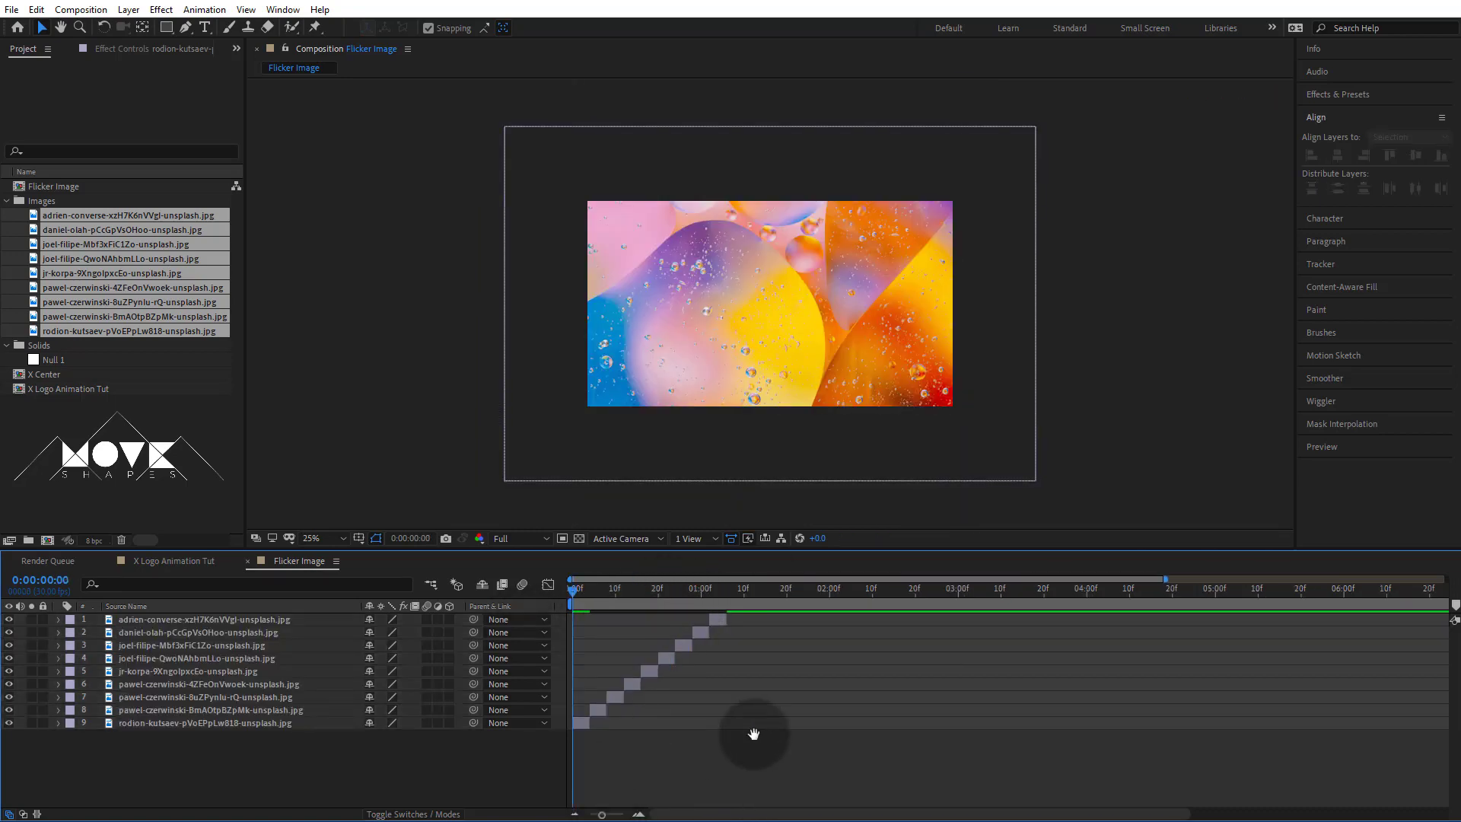
key(space)
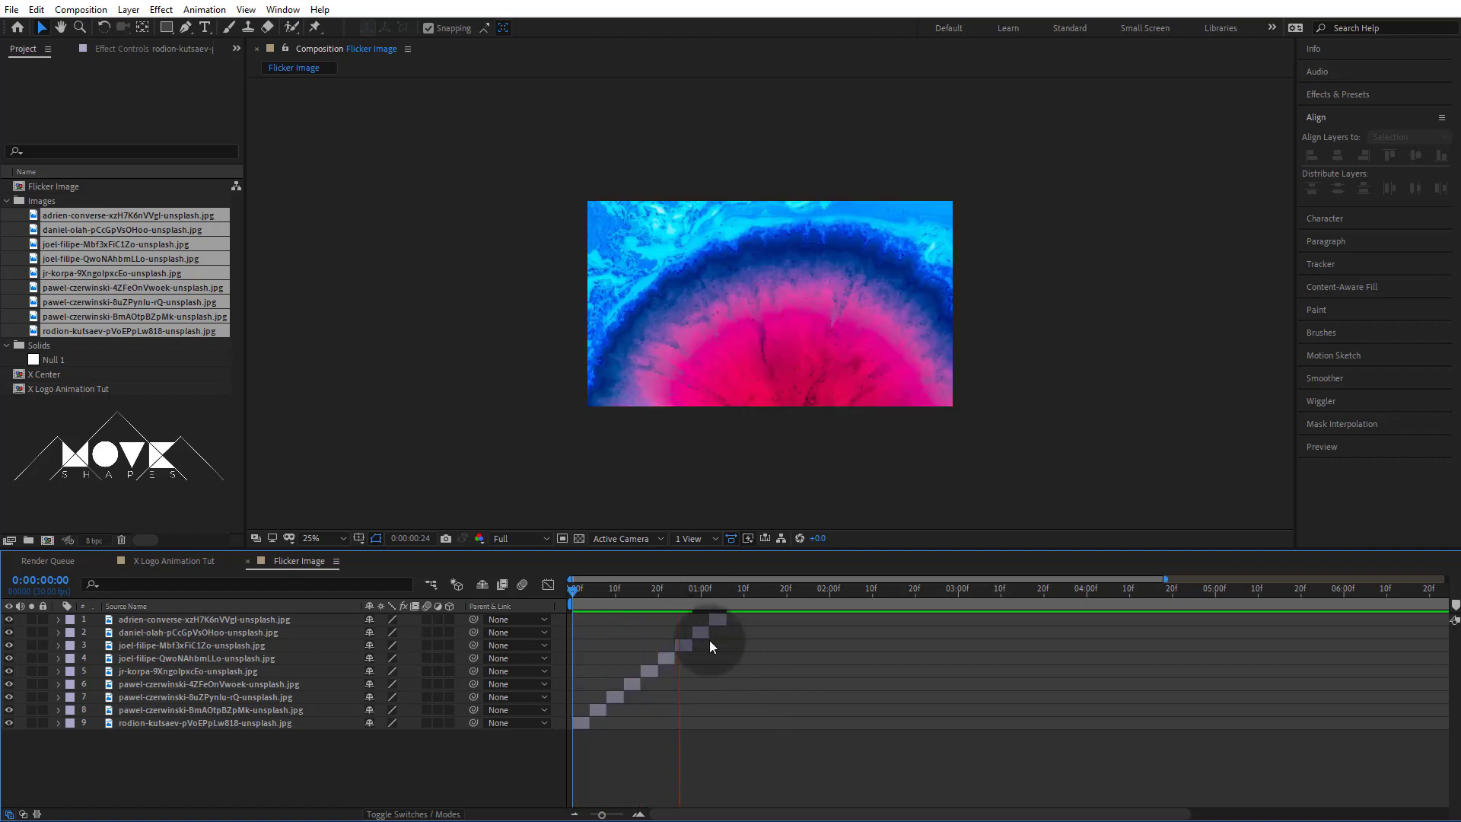
Step: End the work area at 0:00:01:06 and extend the top image layer's out point to the work area's end
drag(714, 592, 726, 596)
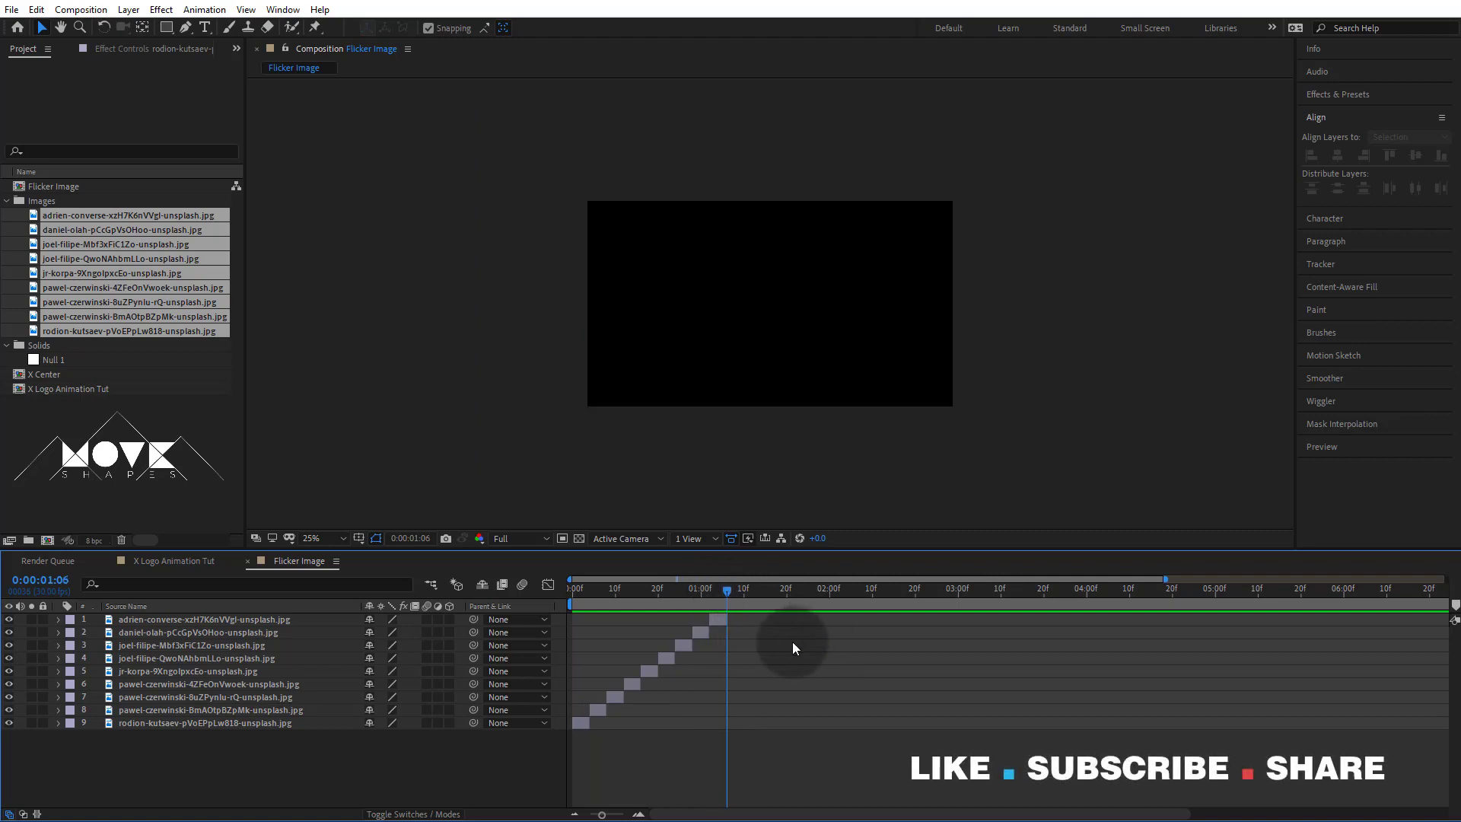
key(n)
key(=)
key(=)
key(=)
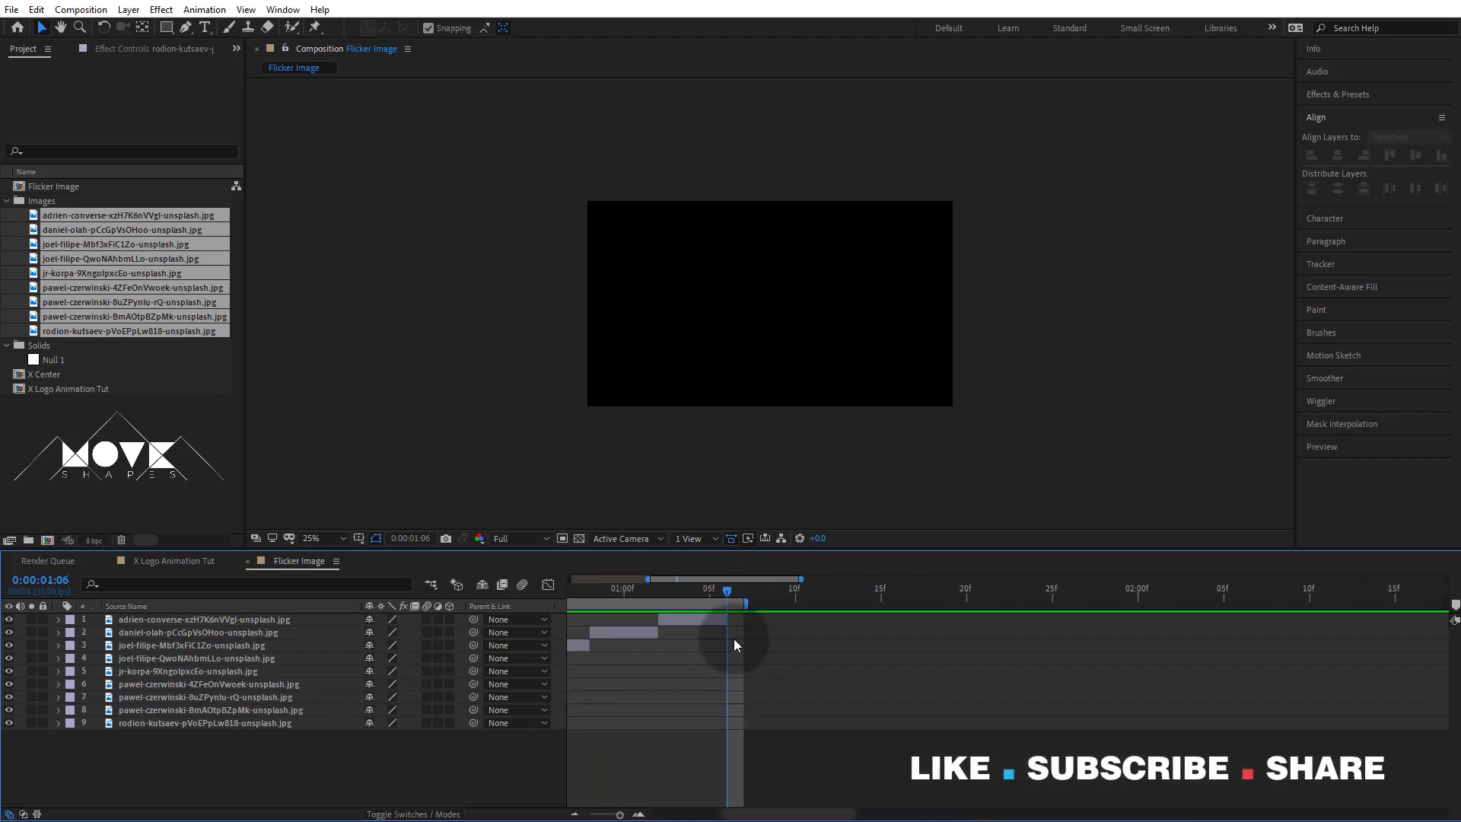
drag(725, 619, 746, 621)
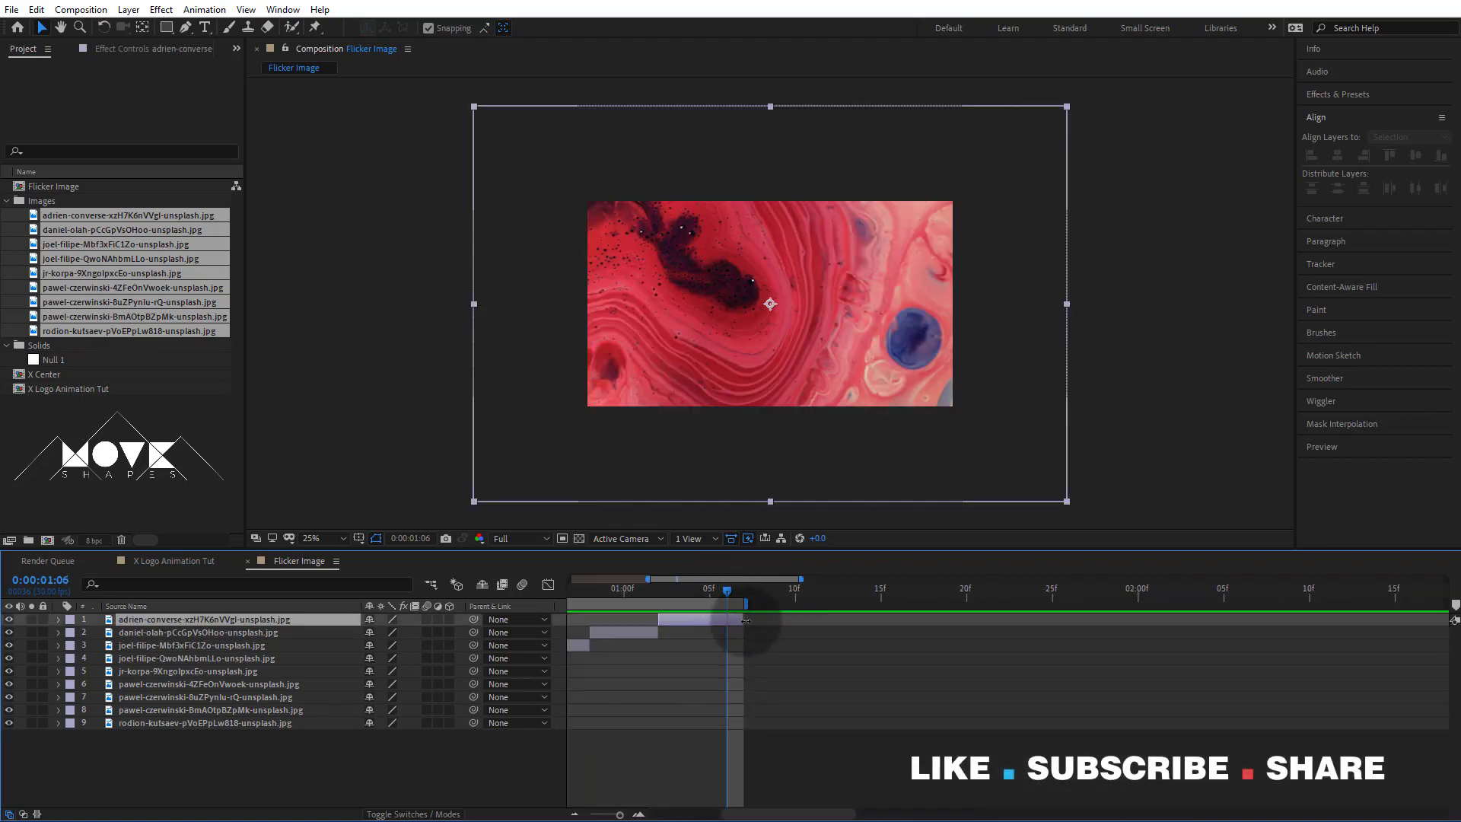
click(633, 765)
Step: Trim the Flicker Image composition to its work area and preview the image sequence
right_click(689, 601)
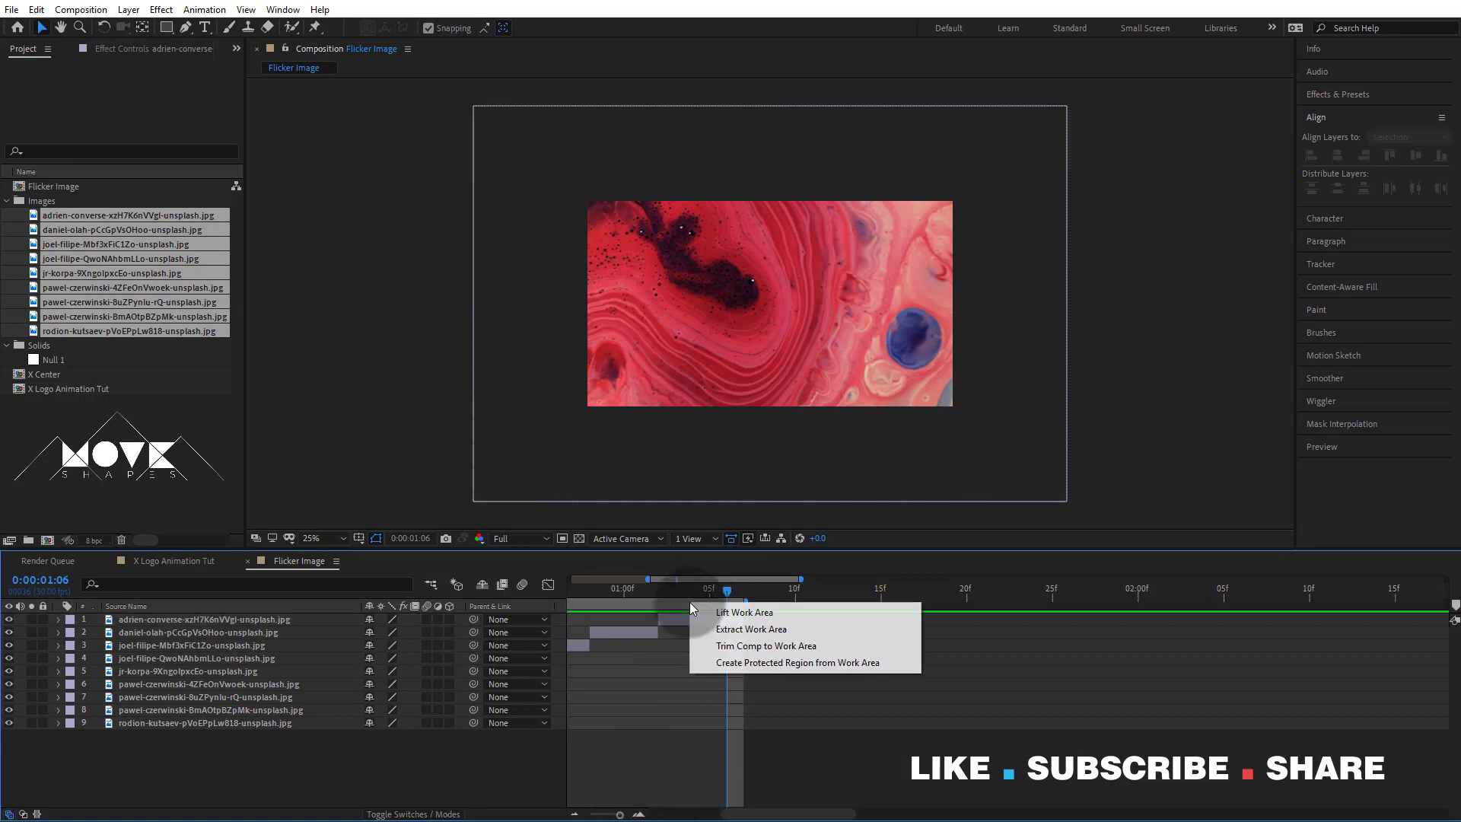
click(721, 646)
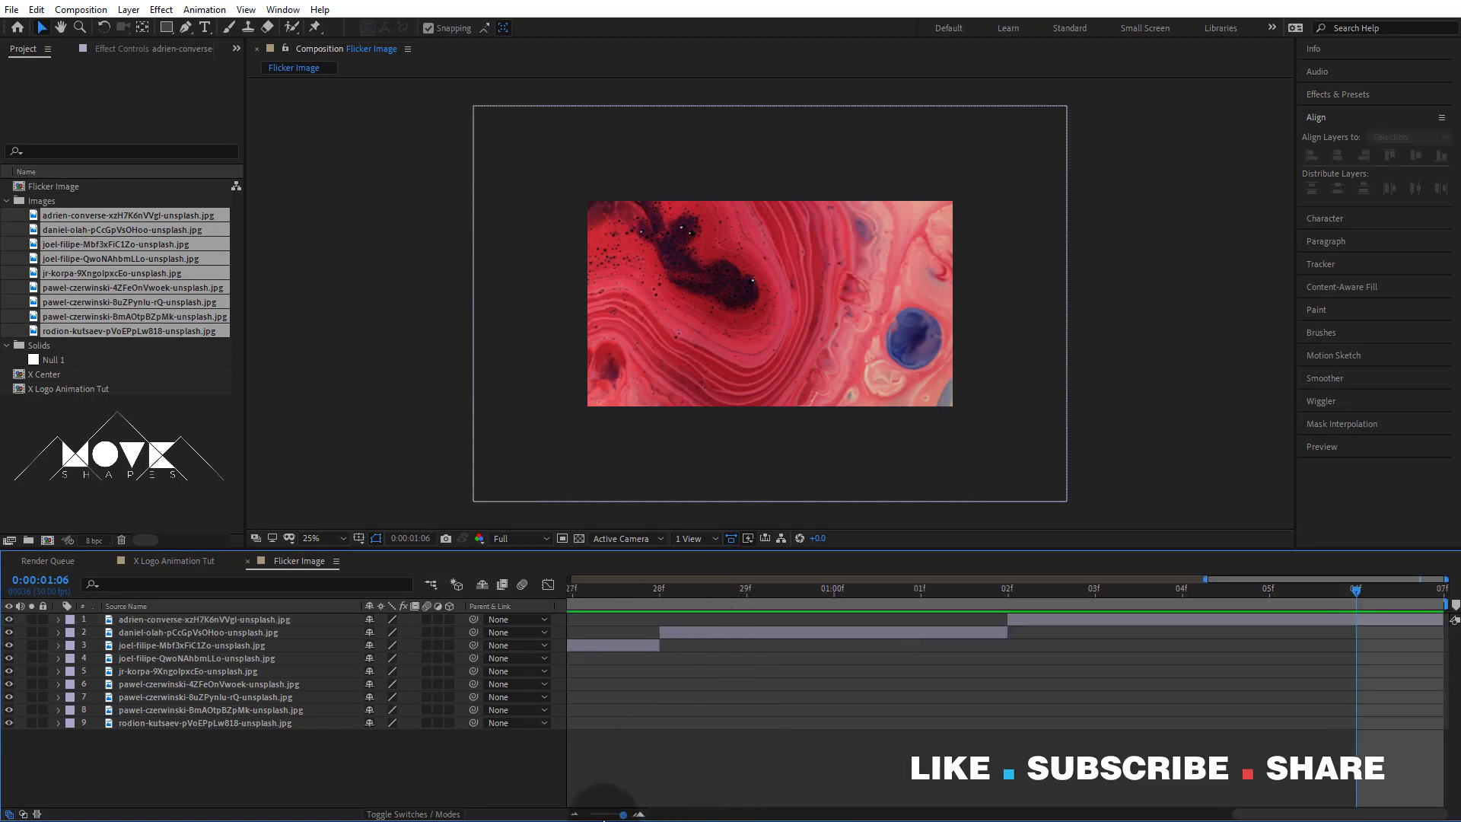
click(604, 816)
drag(885, 815, 572, 815)
click(599, 815)
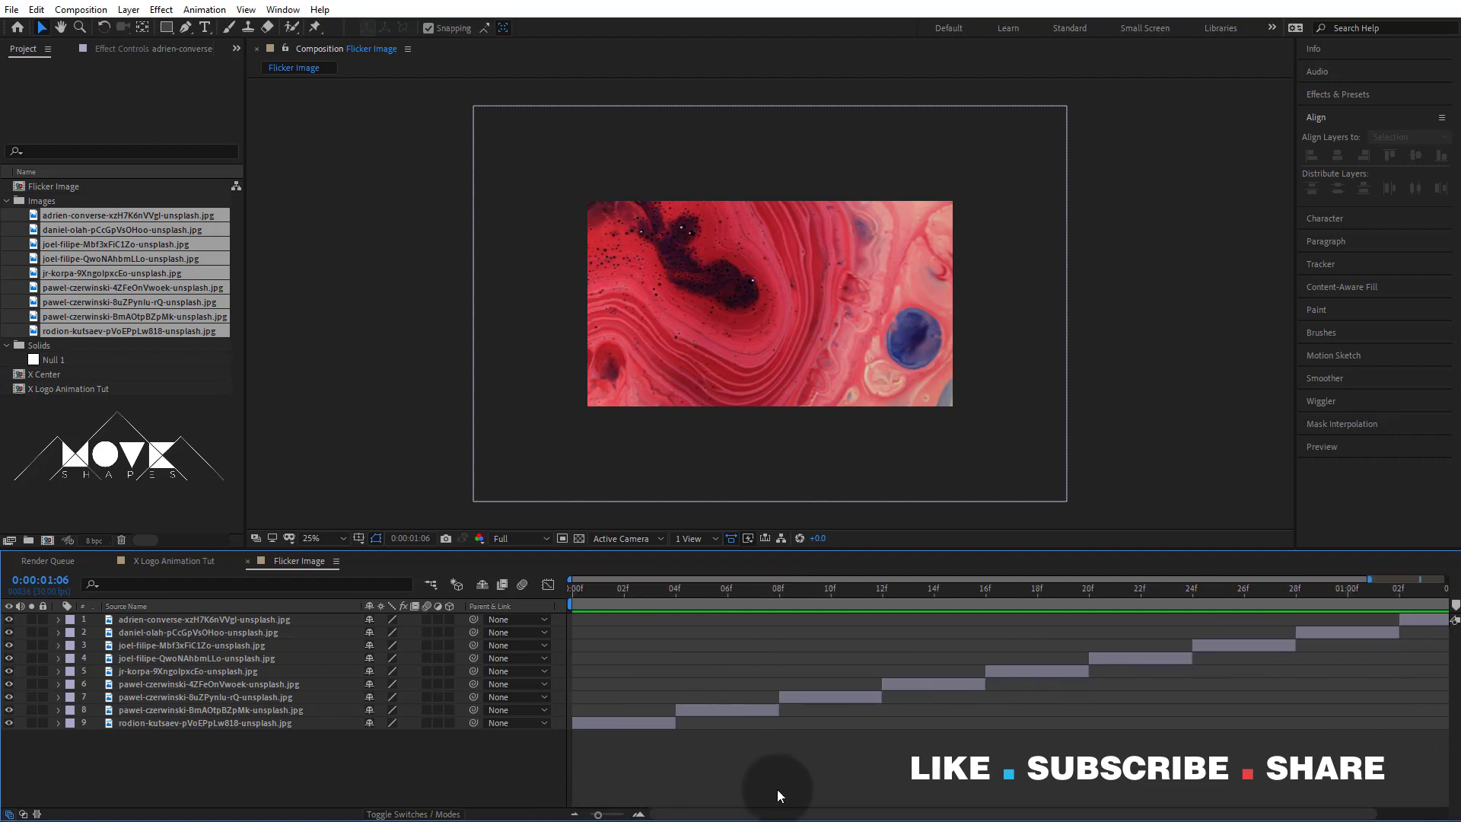
click(590, 814)
key(space)
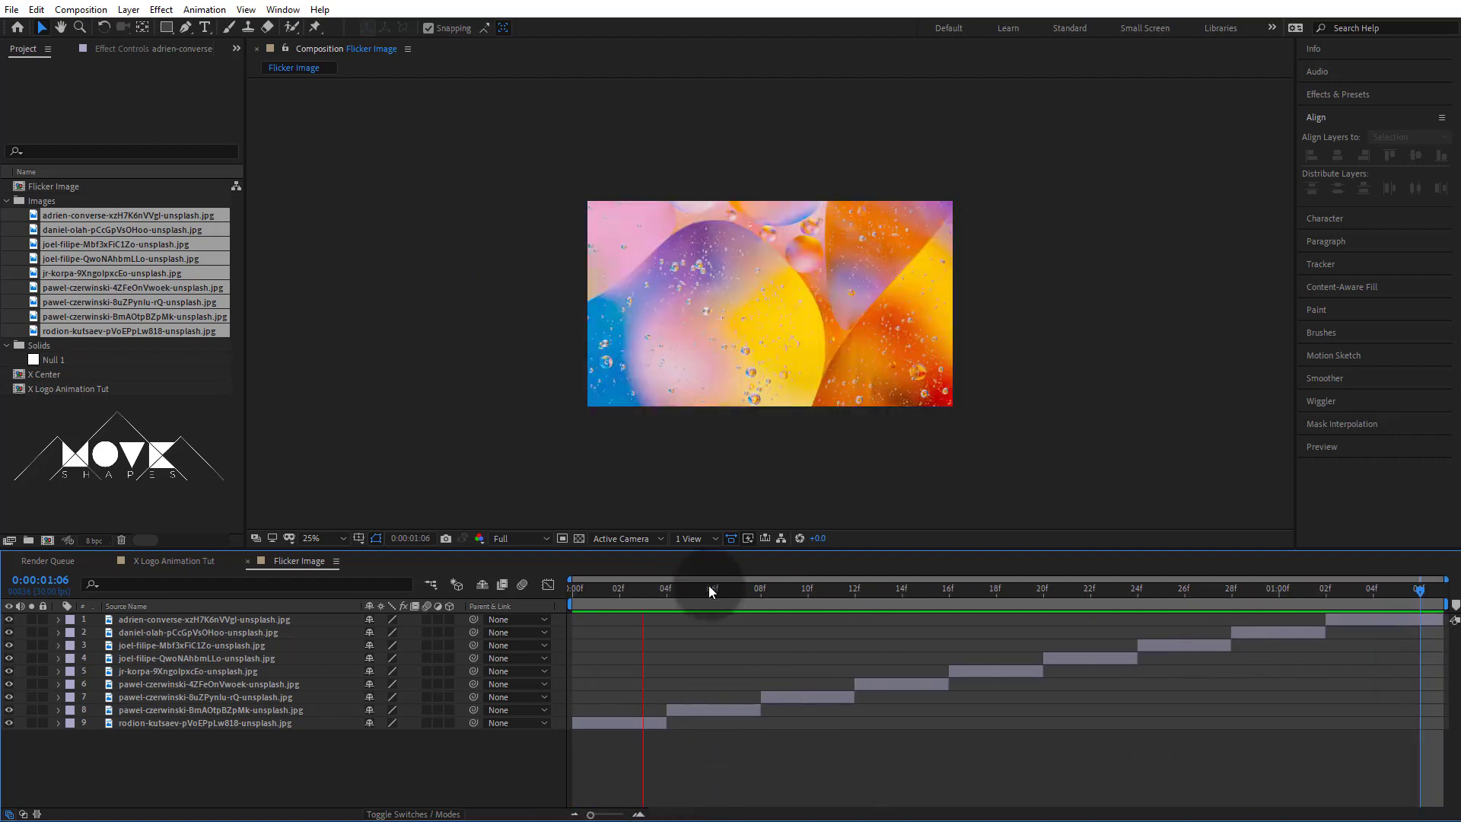
key(space)
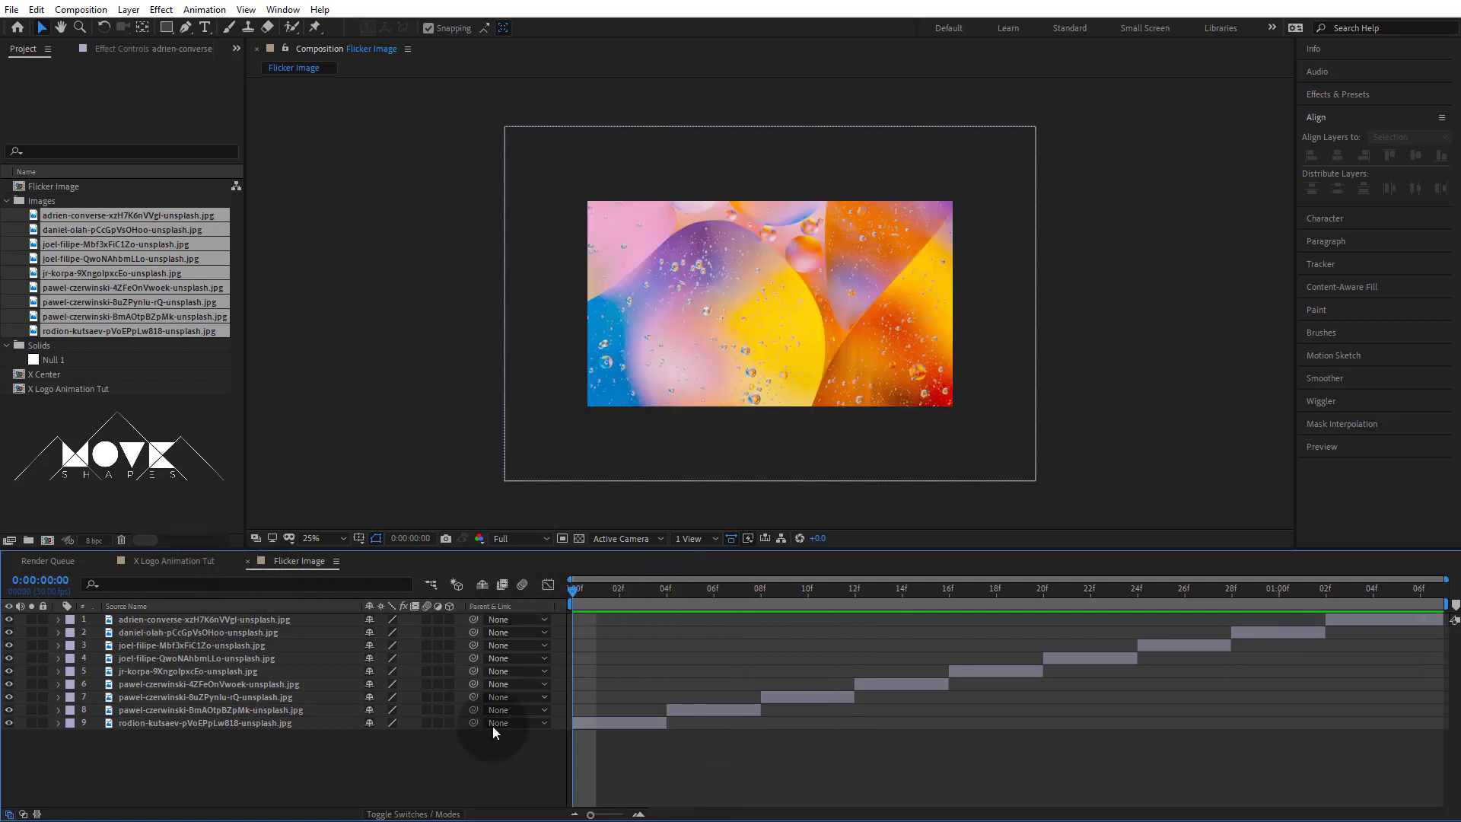
Step: Deselect the image files and collapse the Images and Solids folders in the project
click(145, 428)
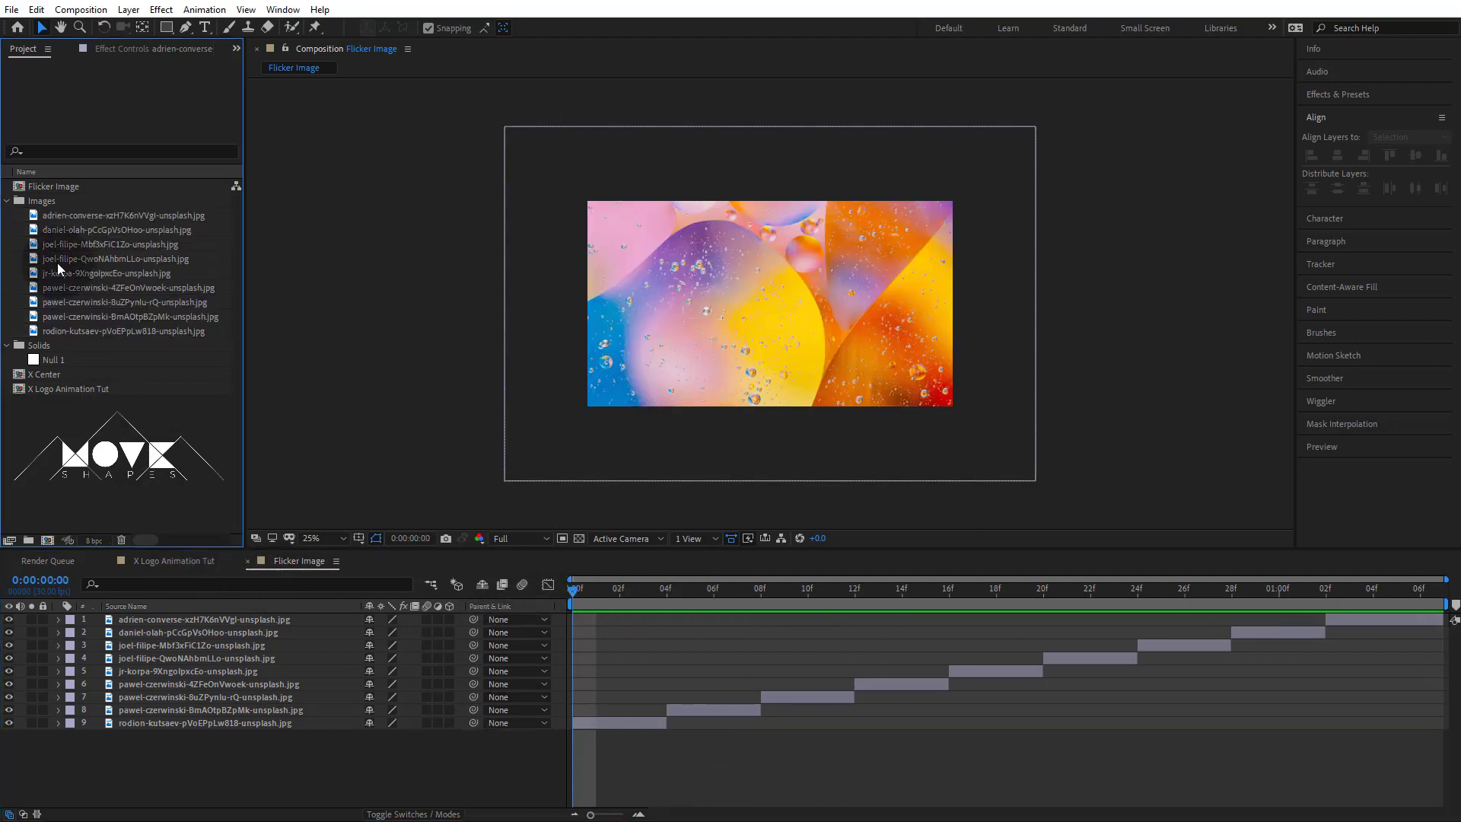
click(6, 201)
click(6, 216)
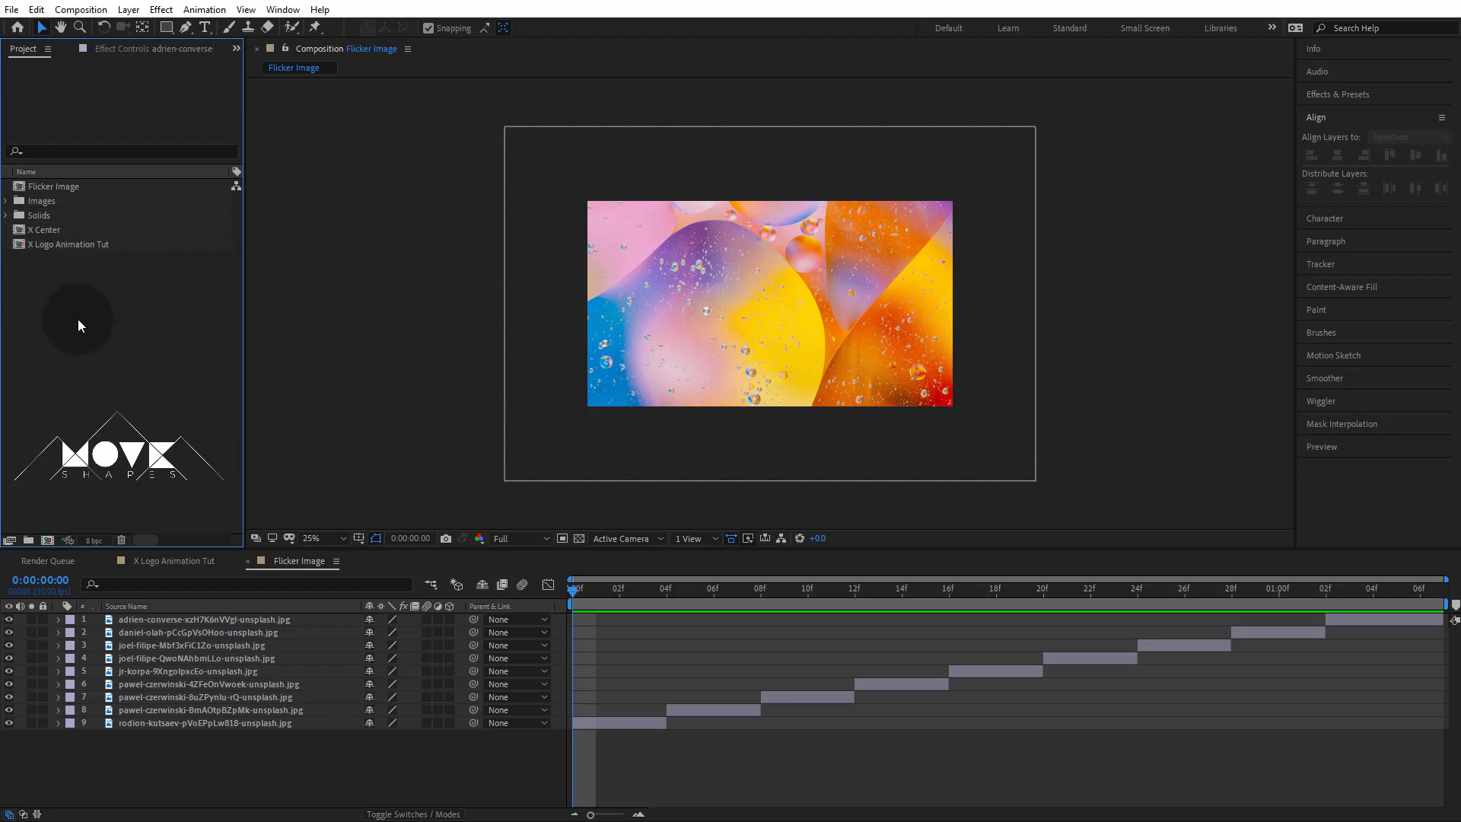
Step: Add the Flicker Image composition to X Logo Animation Tut as the lowest layer, beneath X Line
click(140, 565)
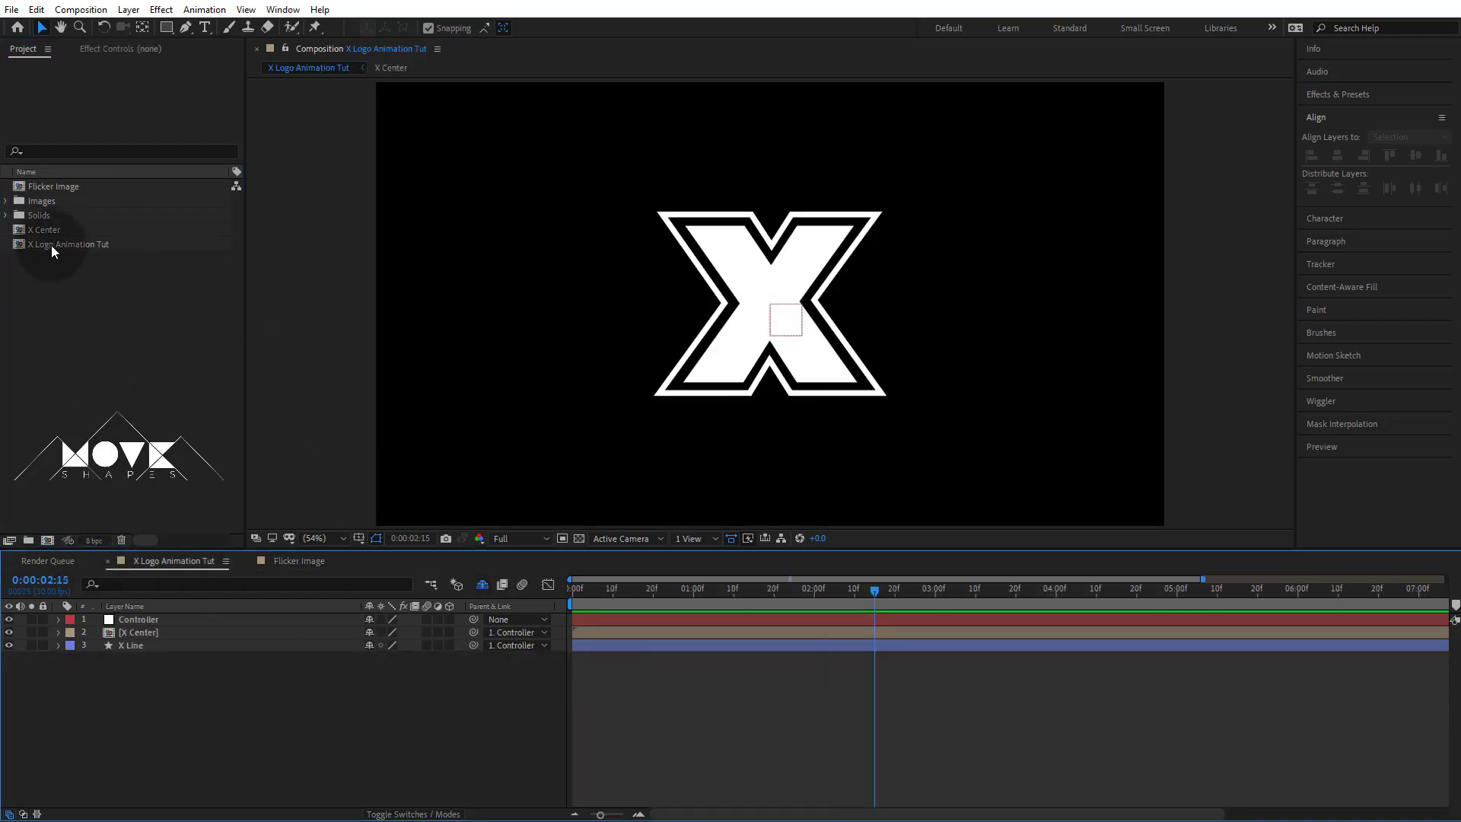
click(77, 188)
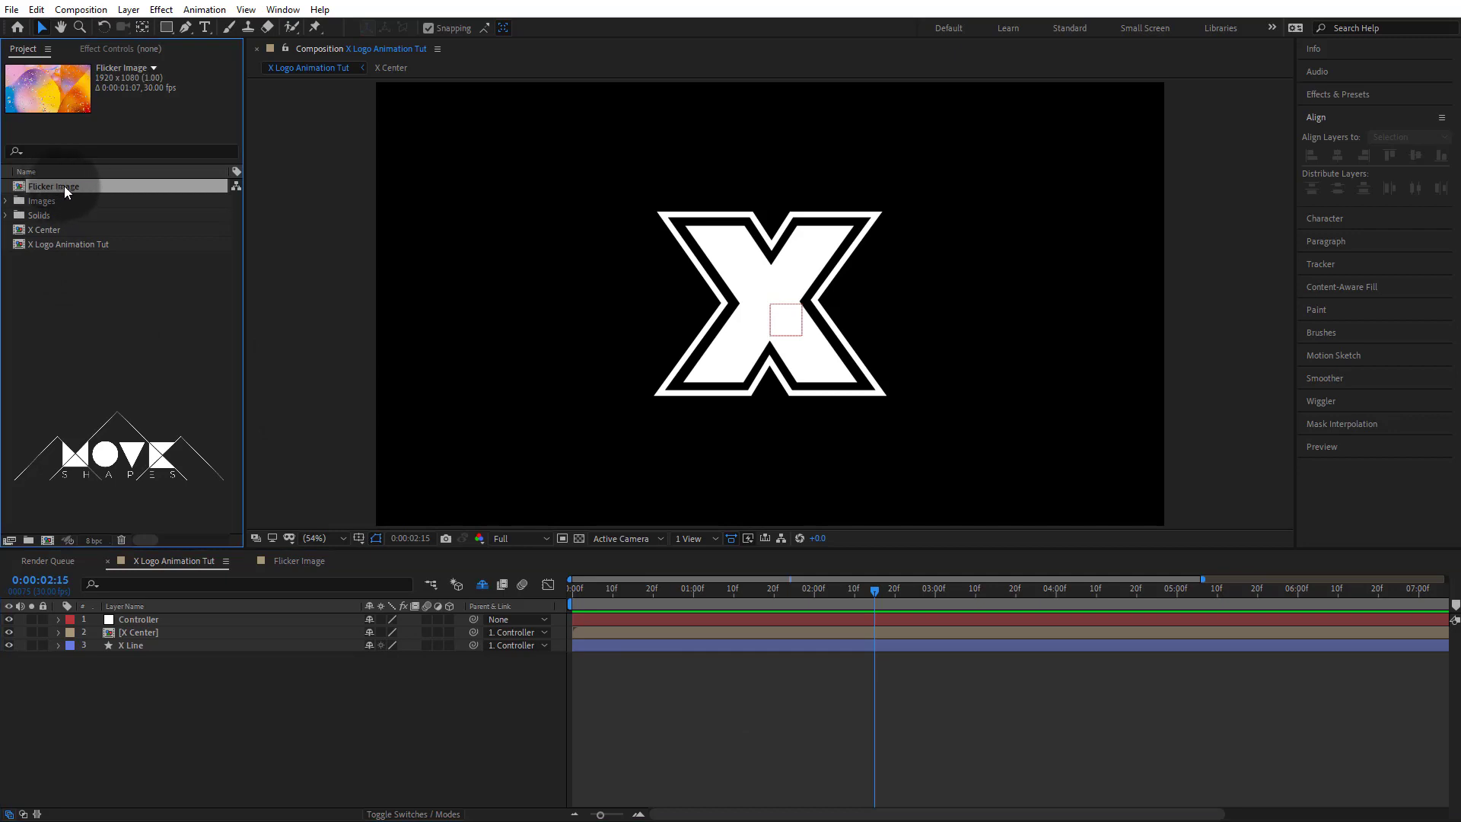
drag(141, 604, 194, 686)
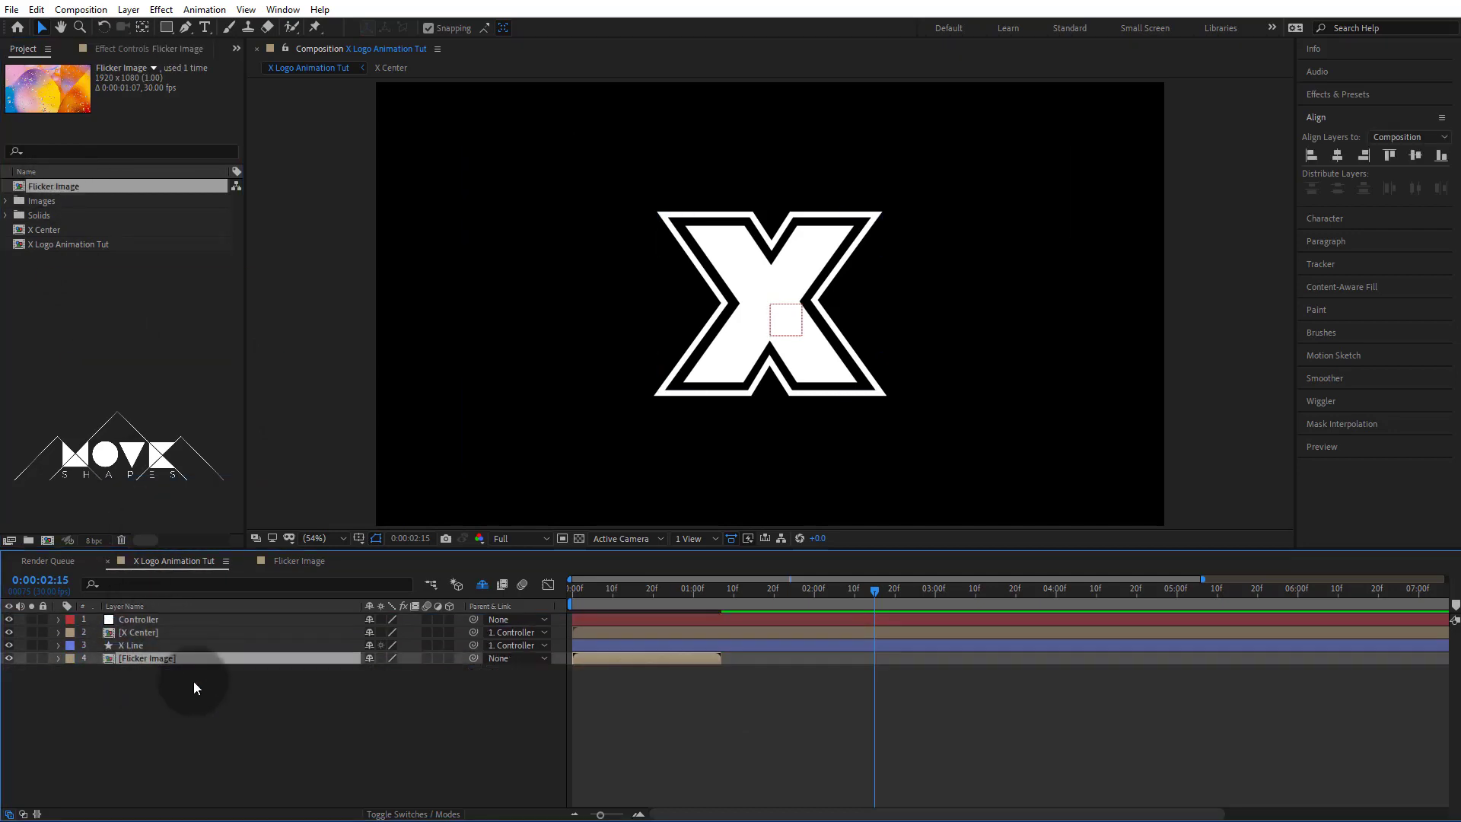
Step: Enable time remapping on the Flicker Image layer, extend it to the composition's end and preview it
mouse_move(645, 592)
mouse_down()
mouse_move(601, 599)
mouse_move(653, 613)
mouse_up()
right_click(671, 659)
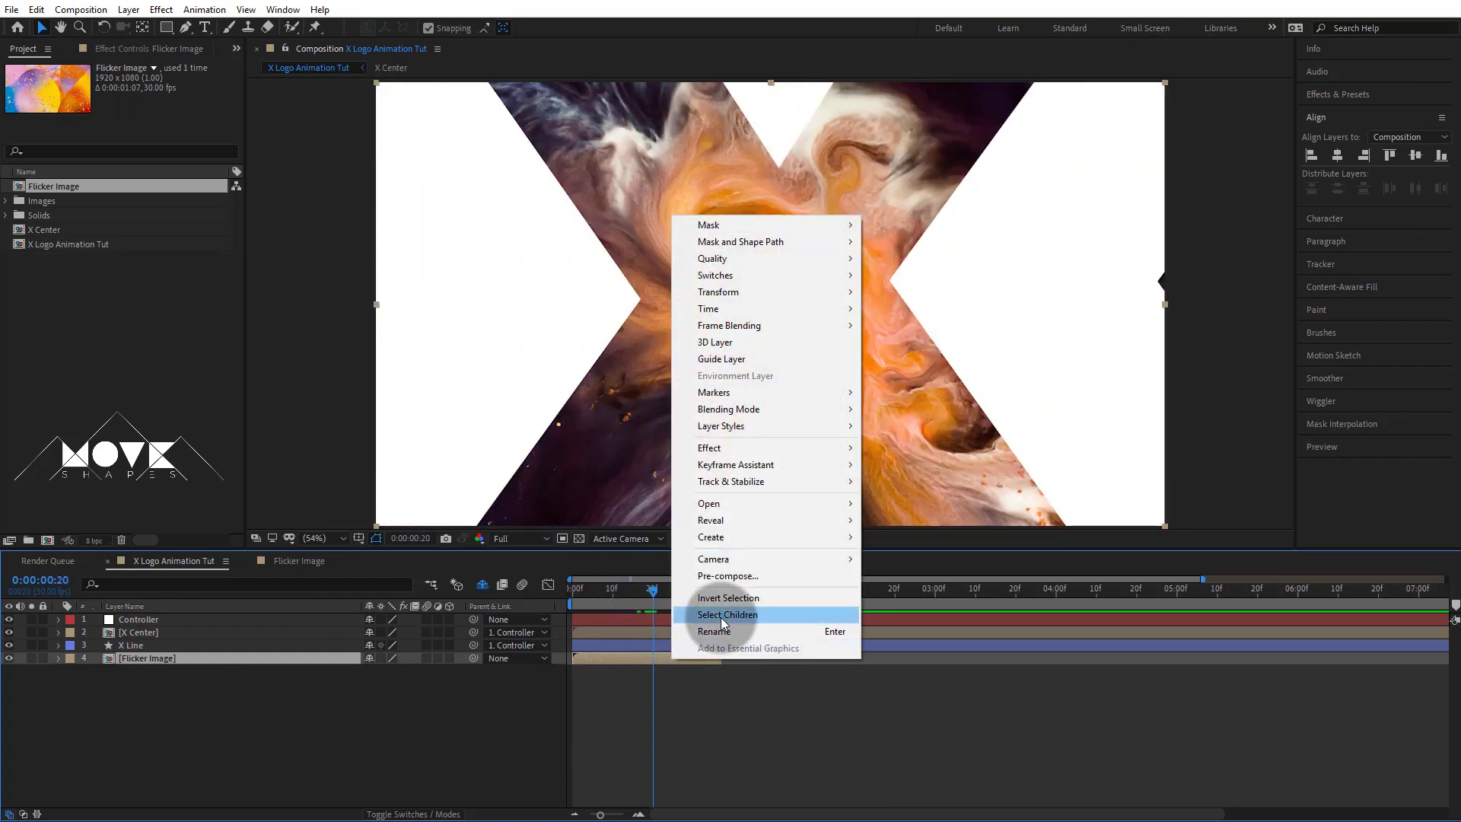
mouse_move(837, 301)
click(902, 312)
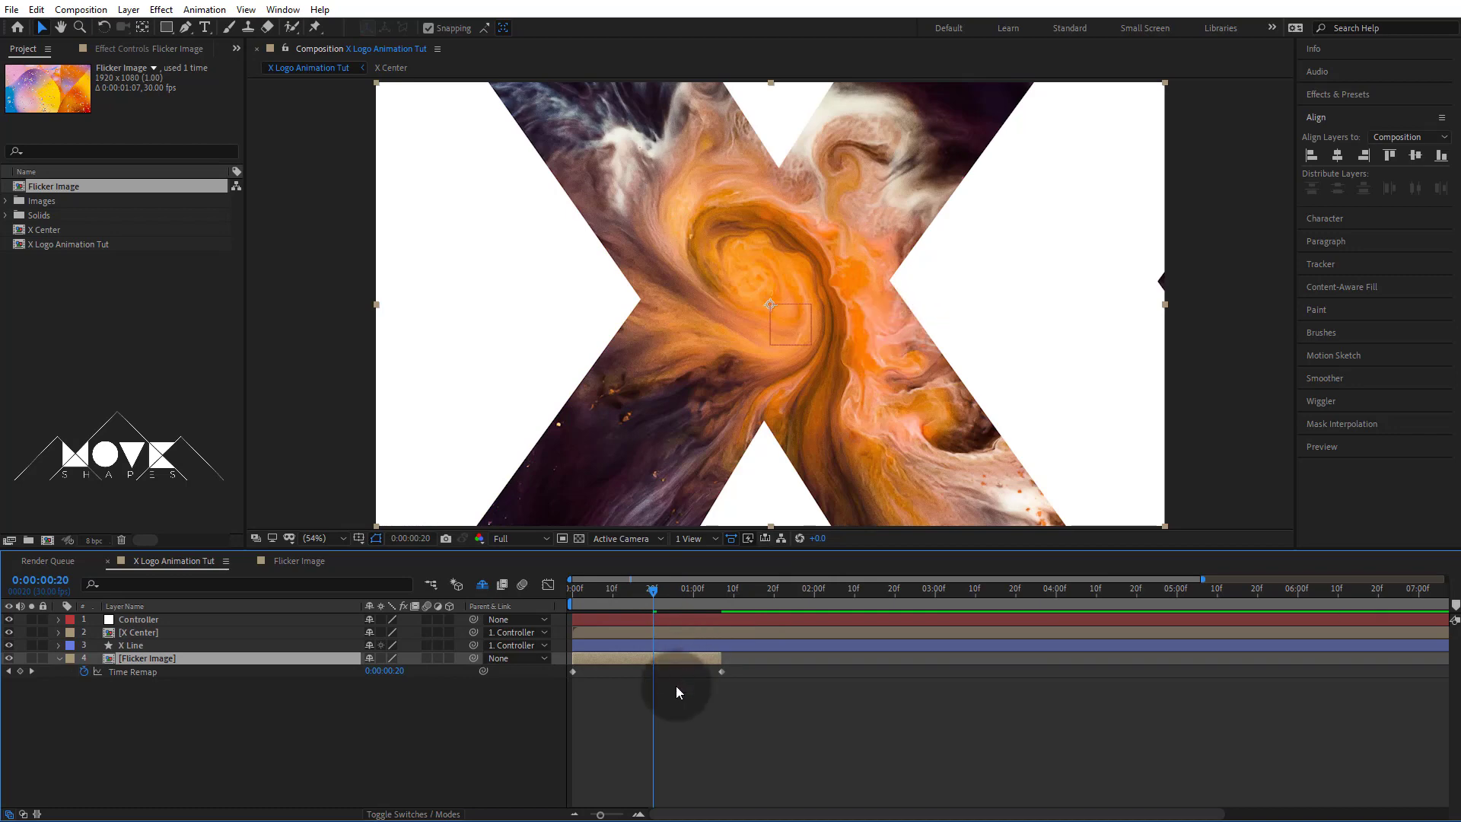
drag(719, 658, 1439, 708)
drag(598, 816, 590, 815)
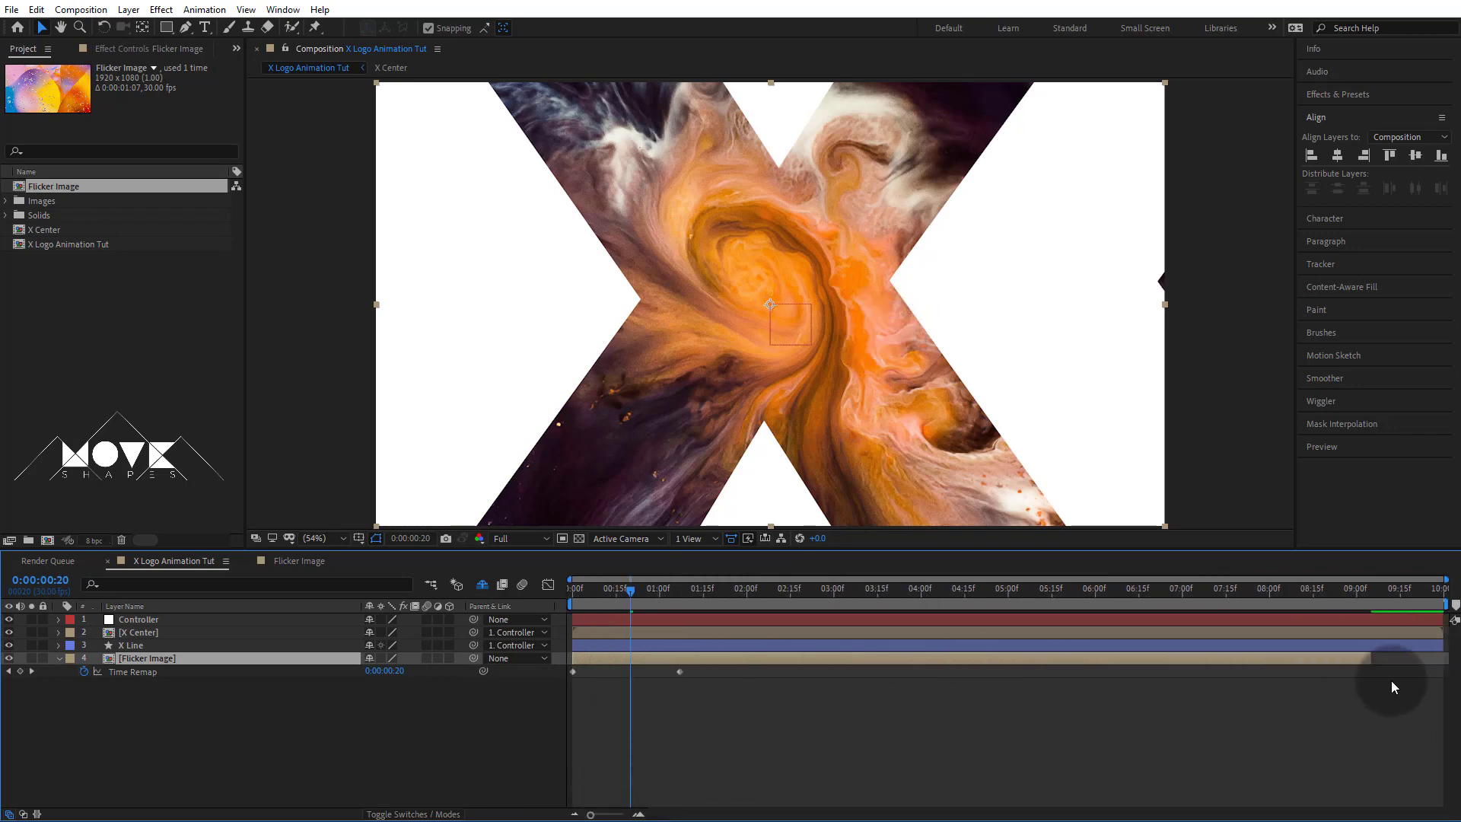
key(space)
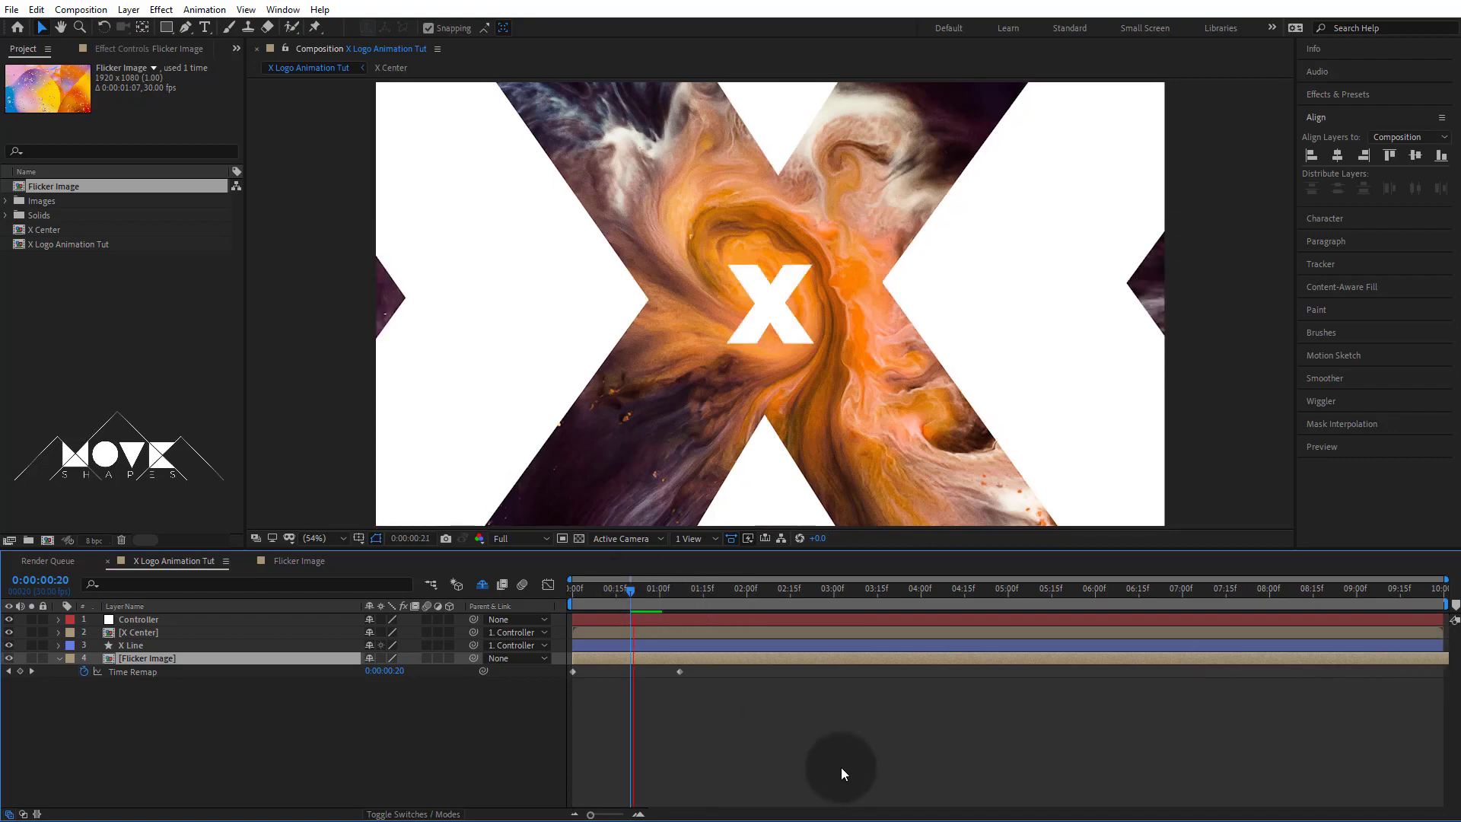
Step: Loop the Flicker Image layer's Time Remap with the expression loopOutDuration(type = "cycle", duration = 0) and check the loop along the timeline
click(574, 589)
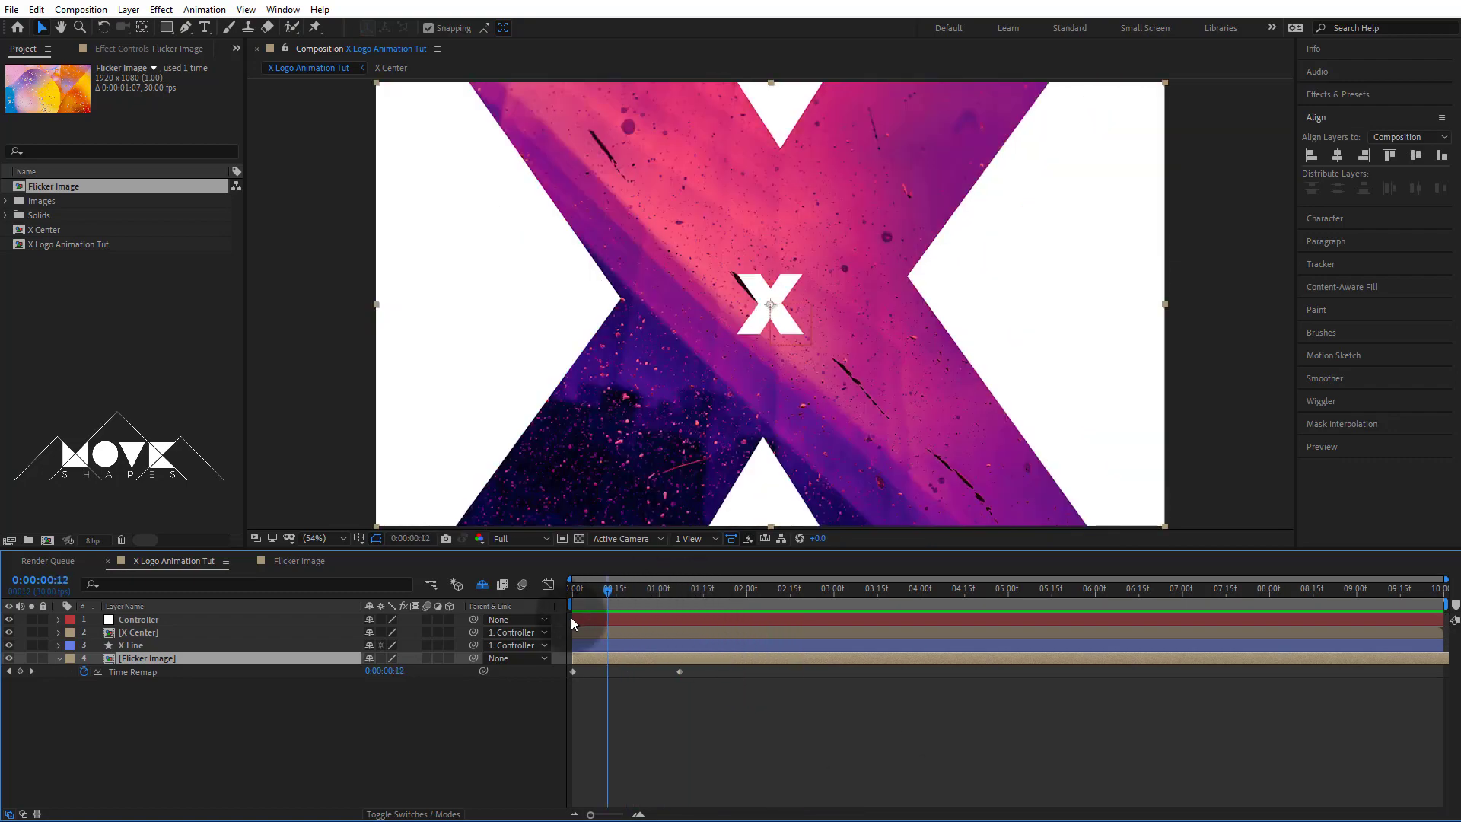
alt+click(84, 671)
click(421, 683)
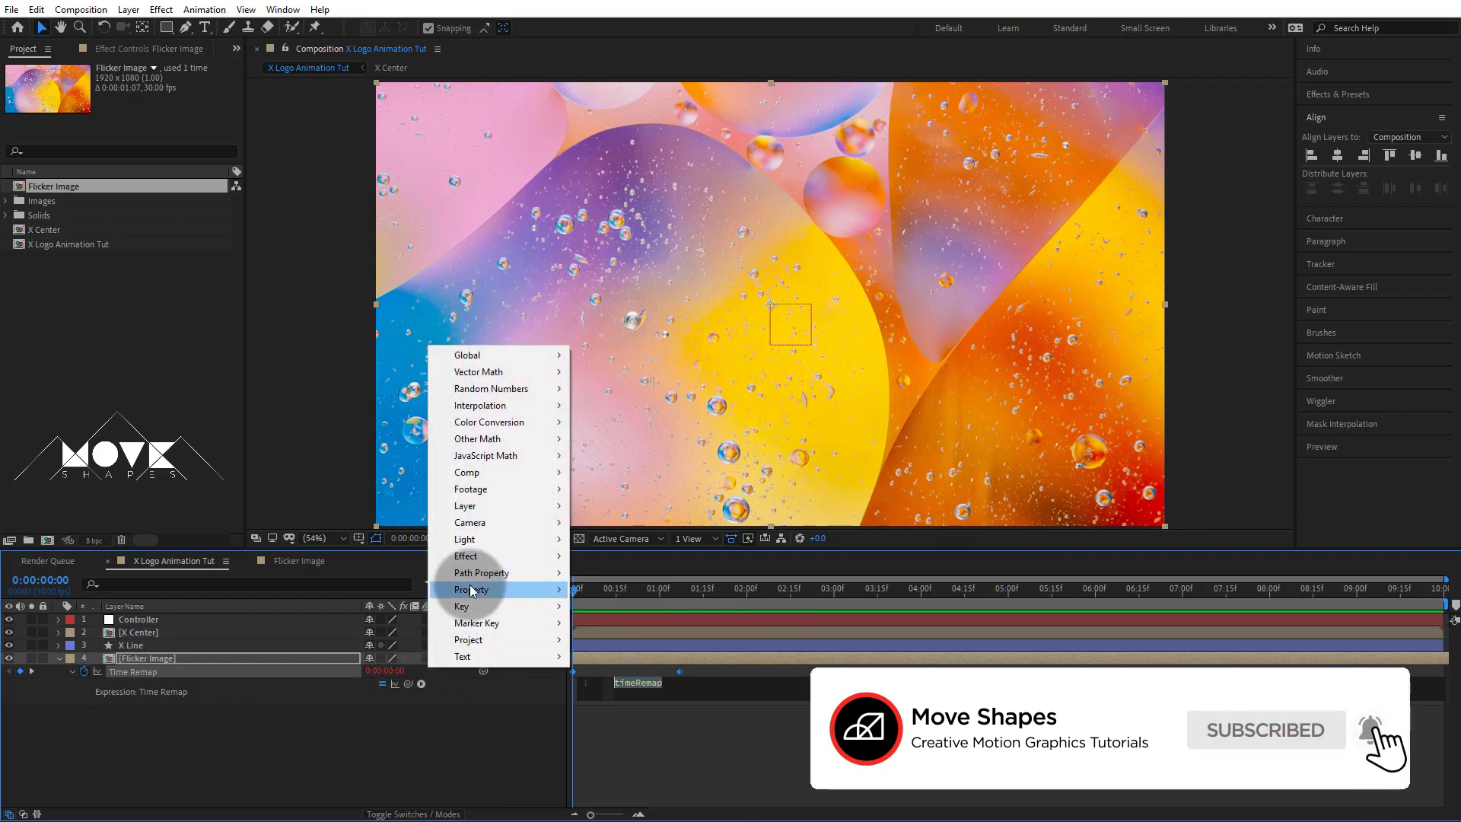
mouse_move(472, 589)
click(633, 442)
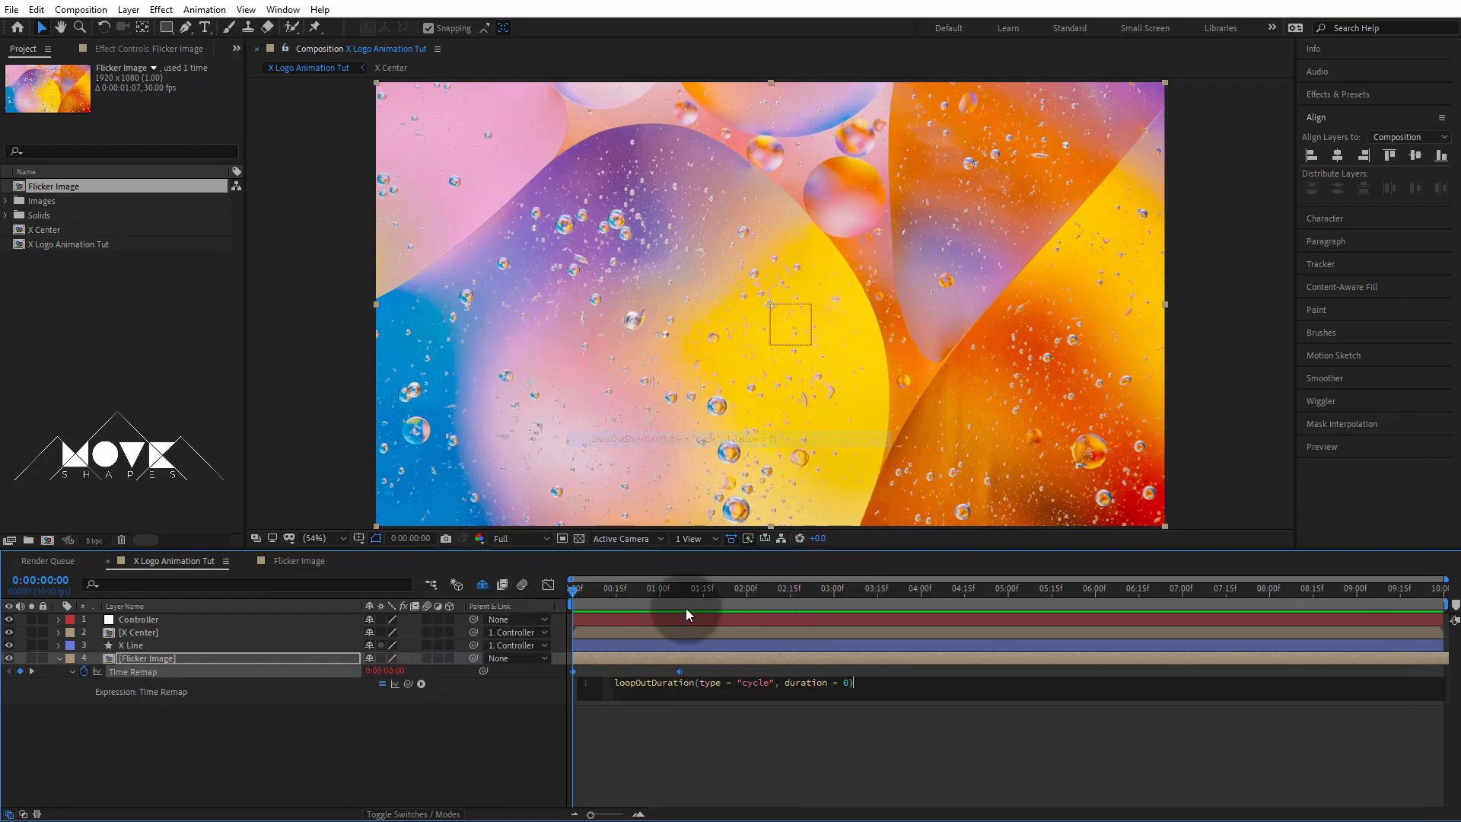
click(744, 761)
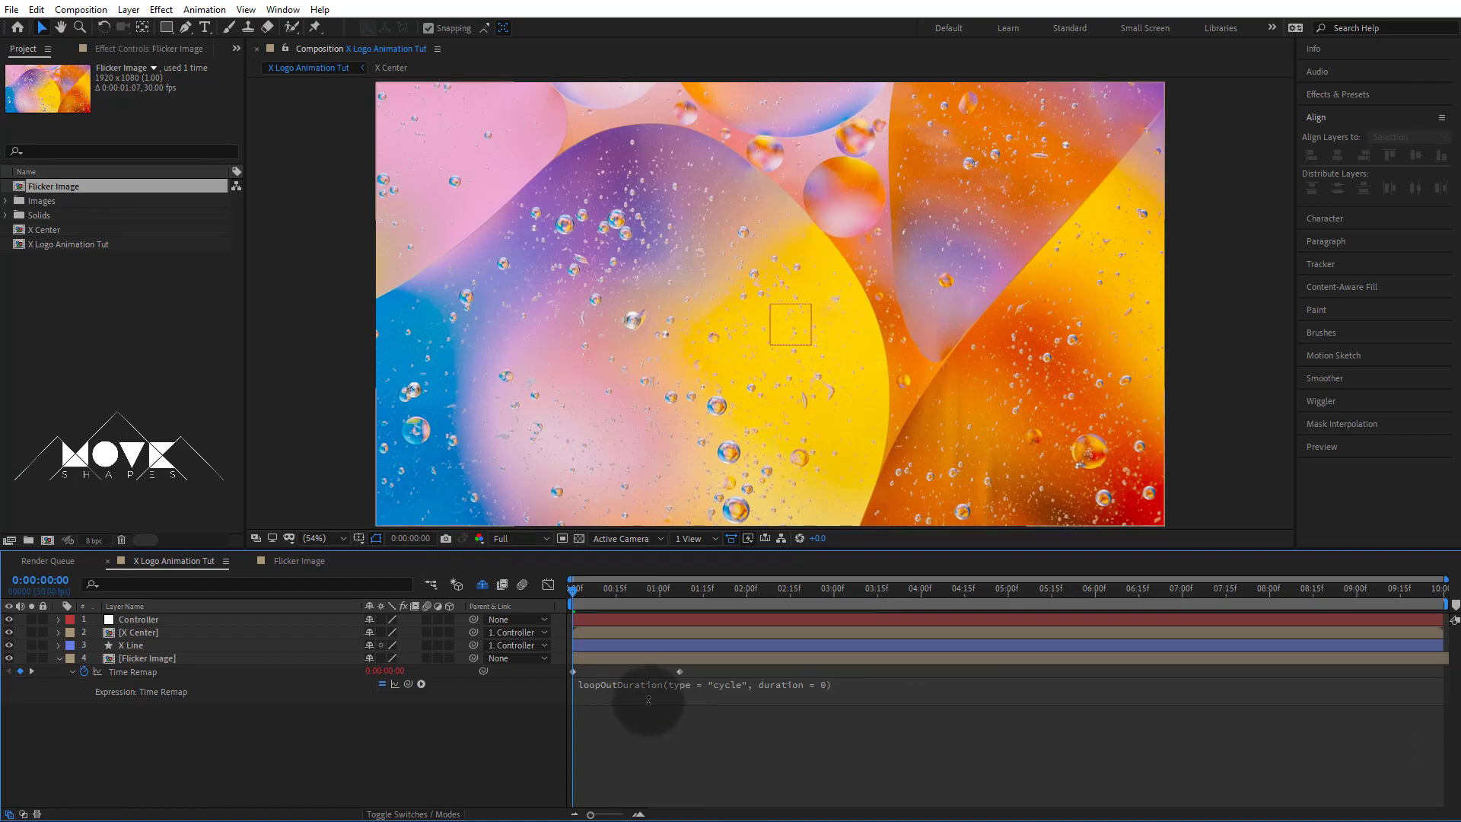
click(590, 591)
drag(612, 600, 1218, 616)
click(59, 659)
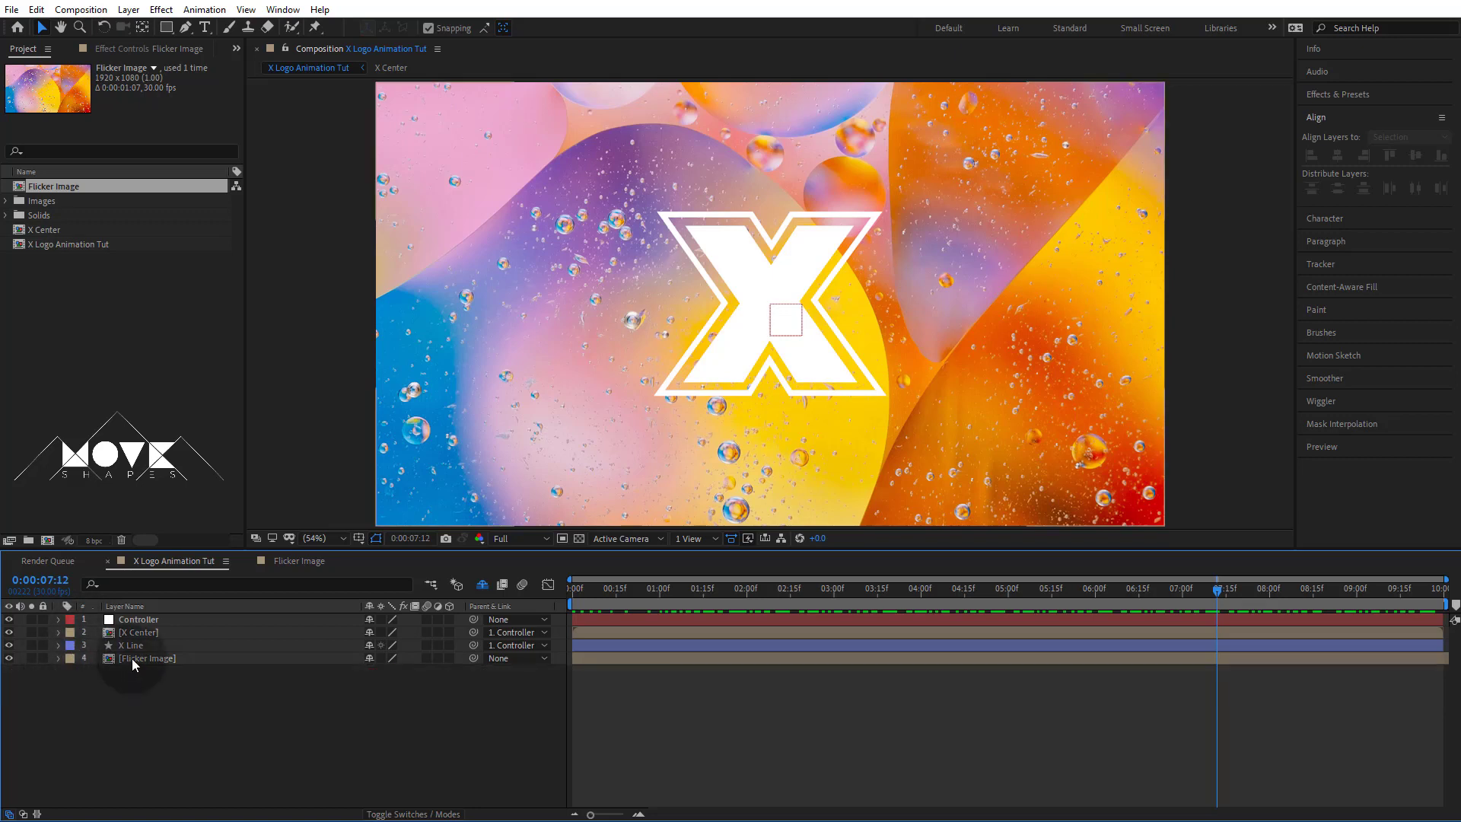
Step: Duplicate the Flicker Image layer and place the copy directly beneath X Center
click(167, 658)
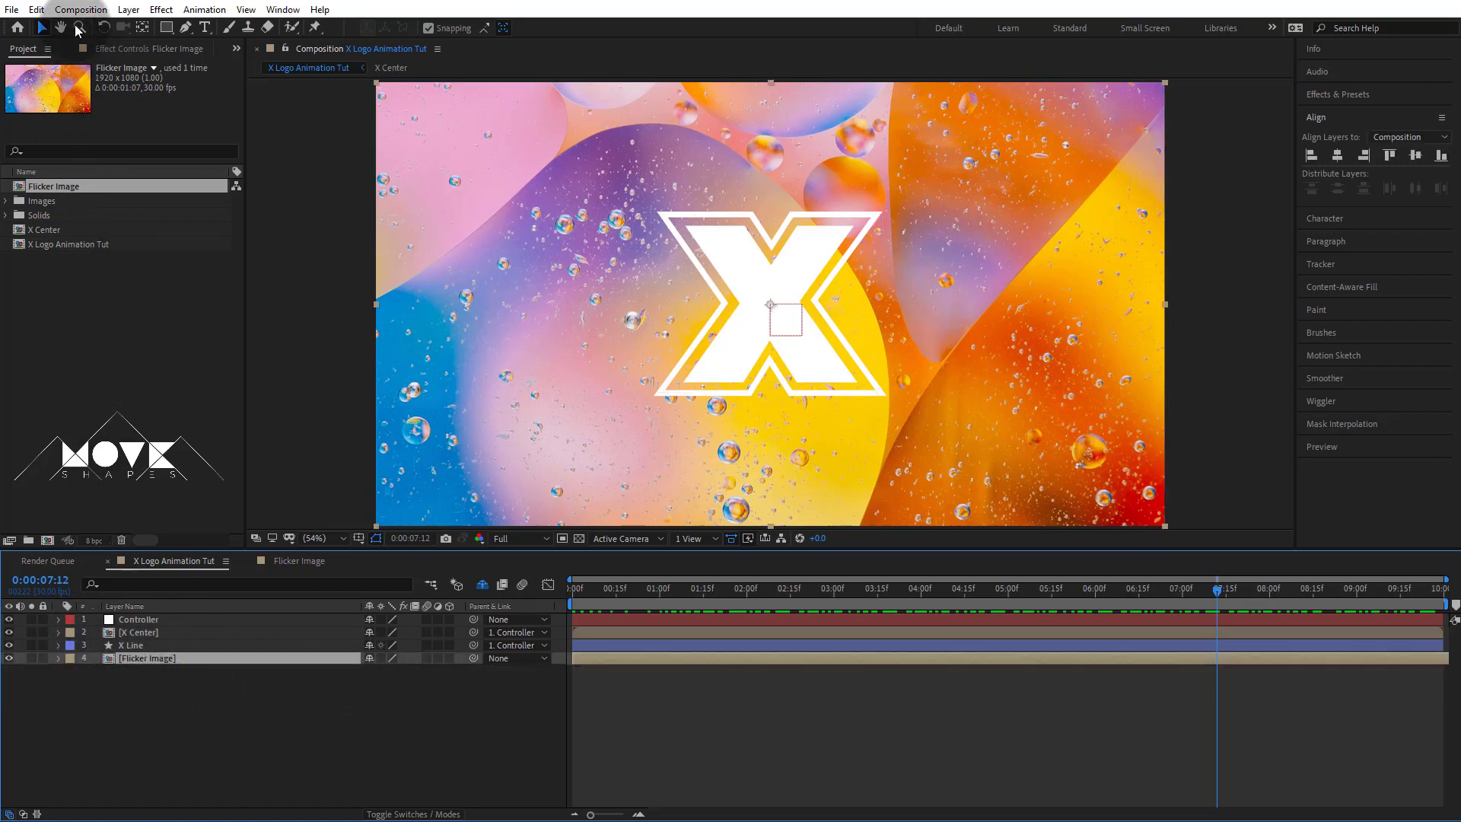
click(39, 15)
click(105, 201)
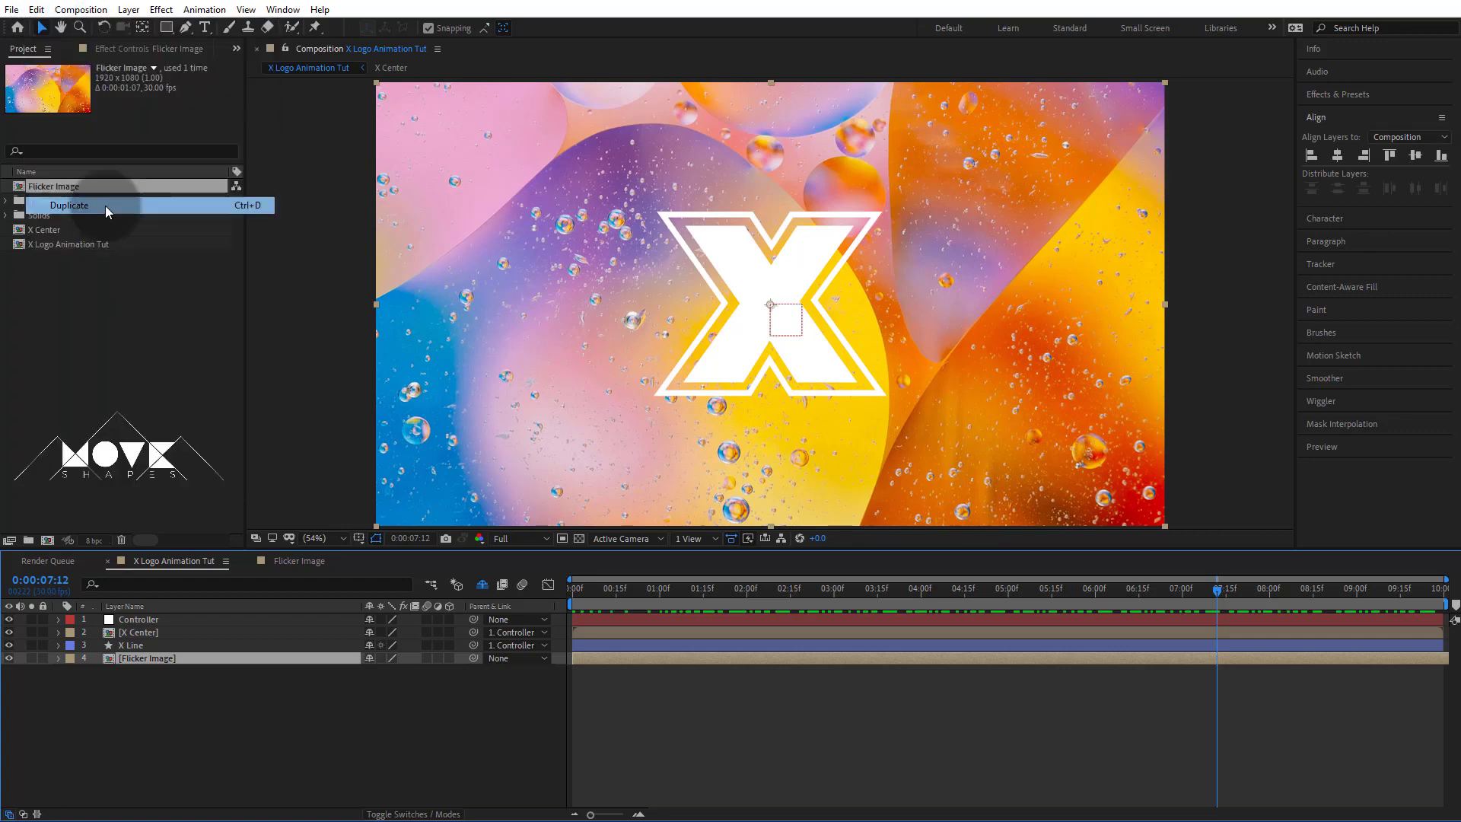
click(154, 661)
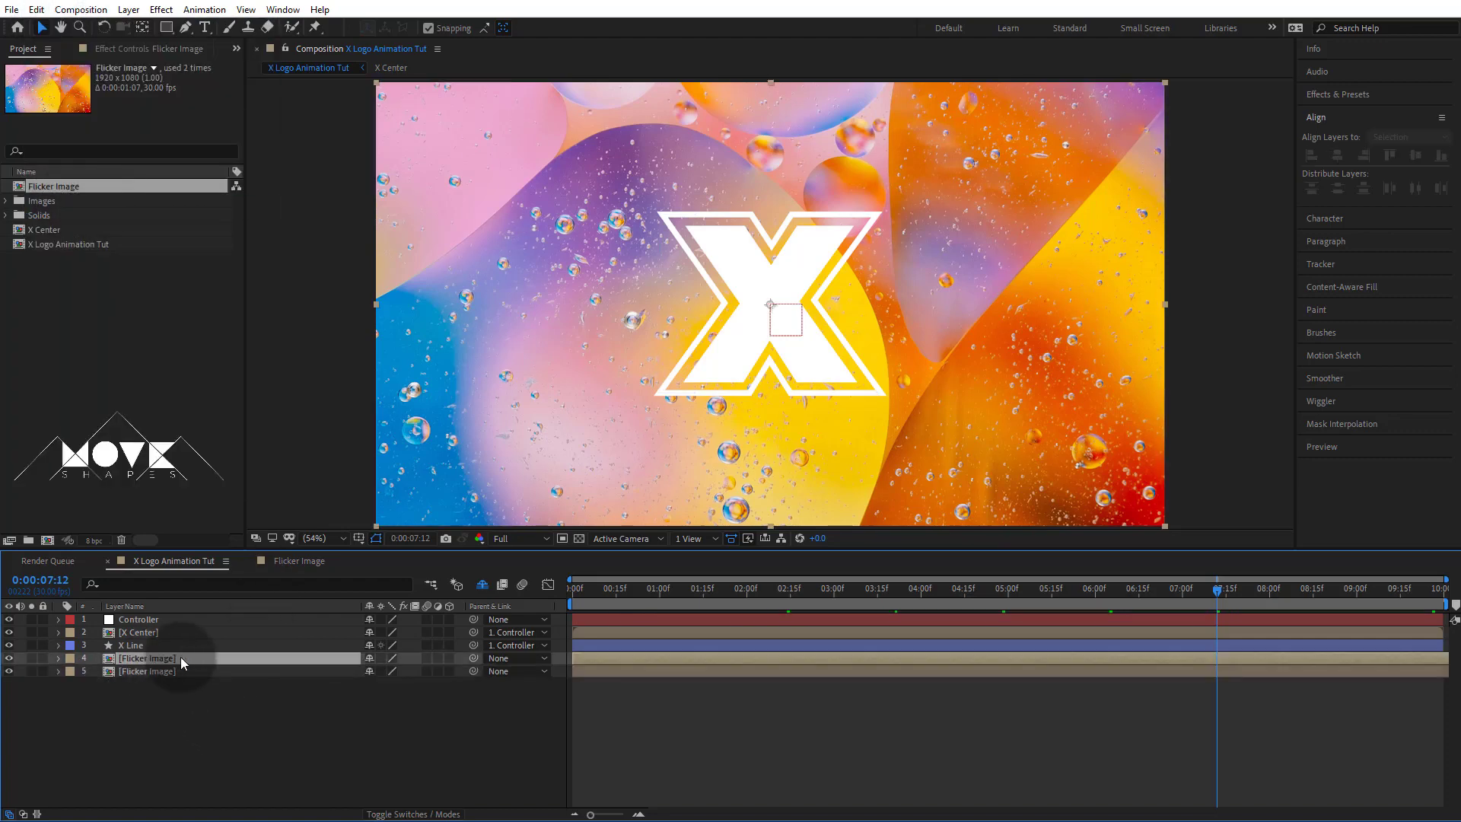
drag(169, 662, 162, 640)
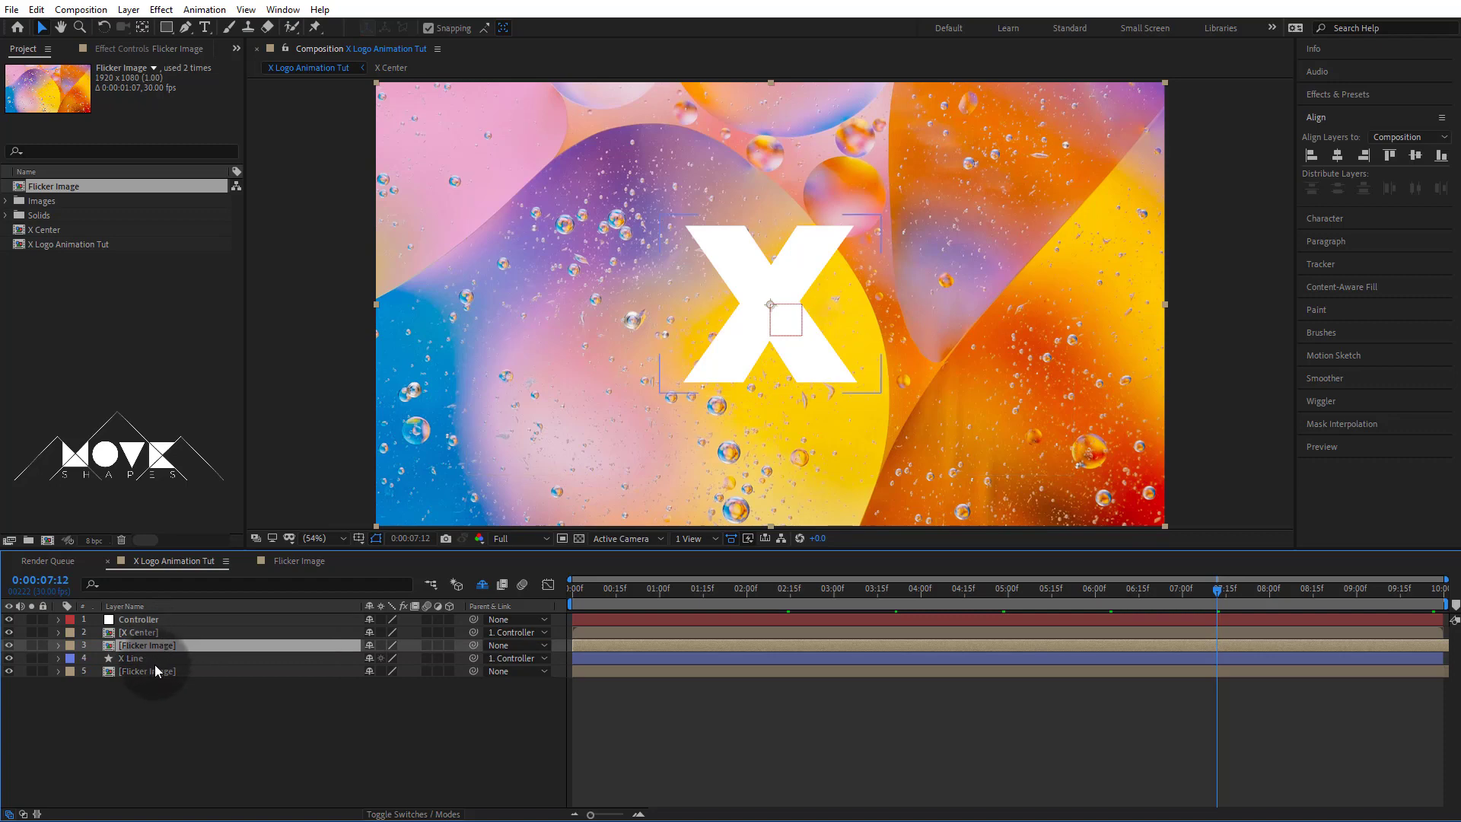
Step: Set the upper Flicker Image to Alpha Matte "[X Center]" and the lower one to Alpha Matte "X Line", and preview the result
click(430, 814)
click(465, 645)
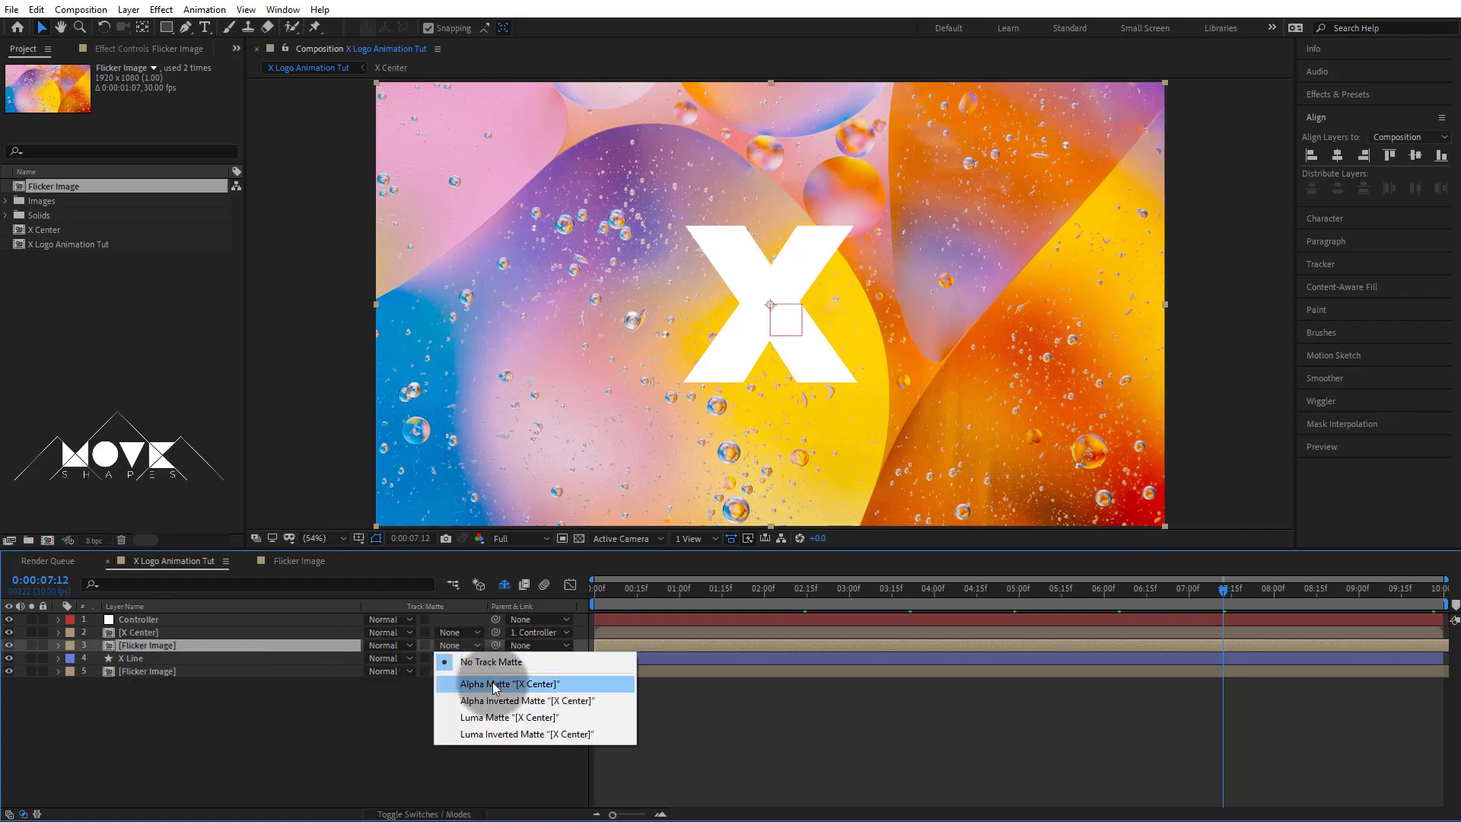
click(482, 682)
click(449, 671)
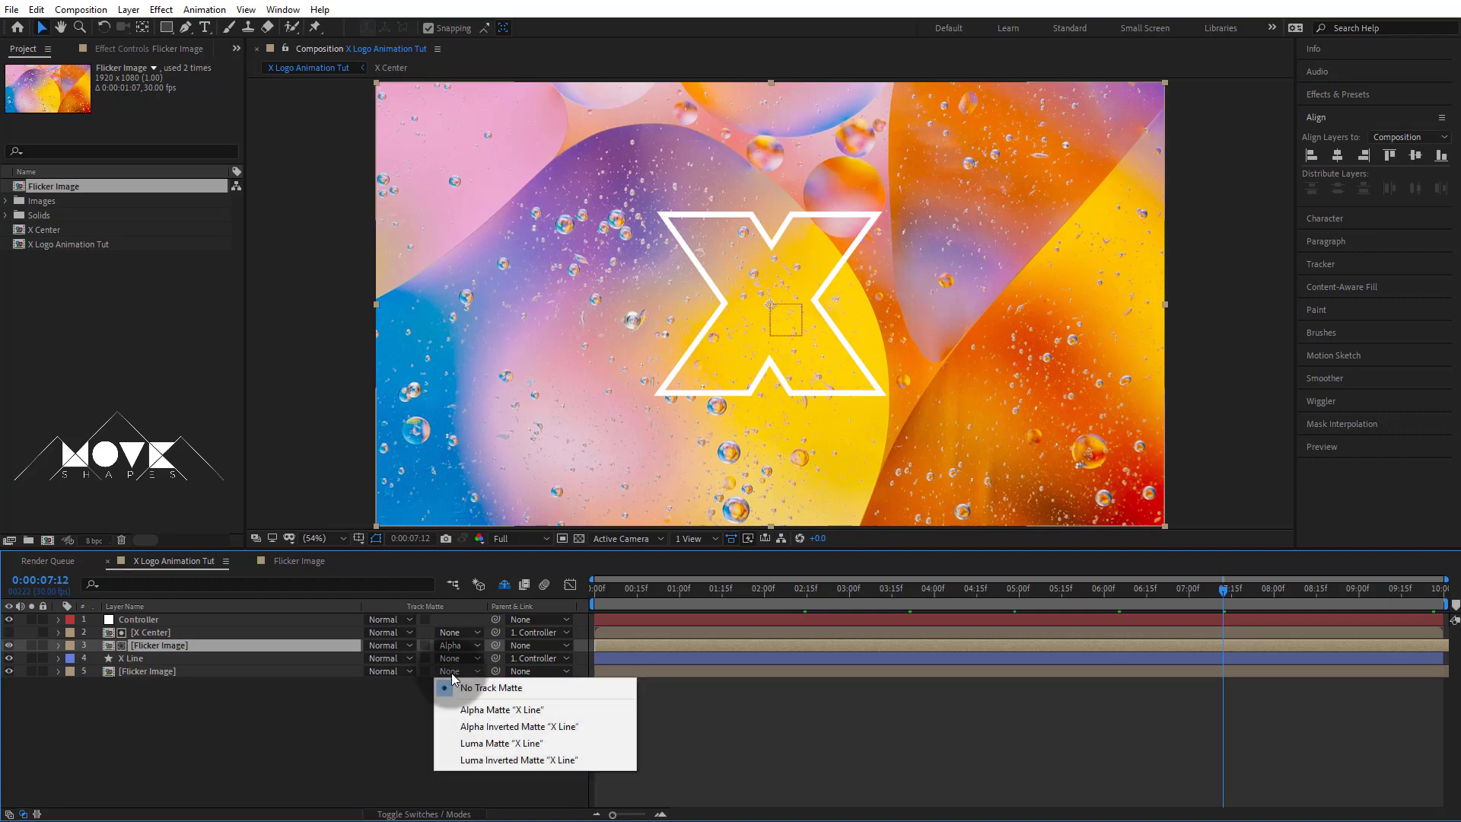
click(476, 710)
key(space)
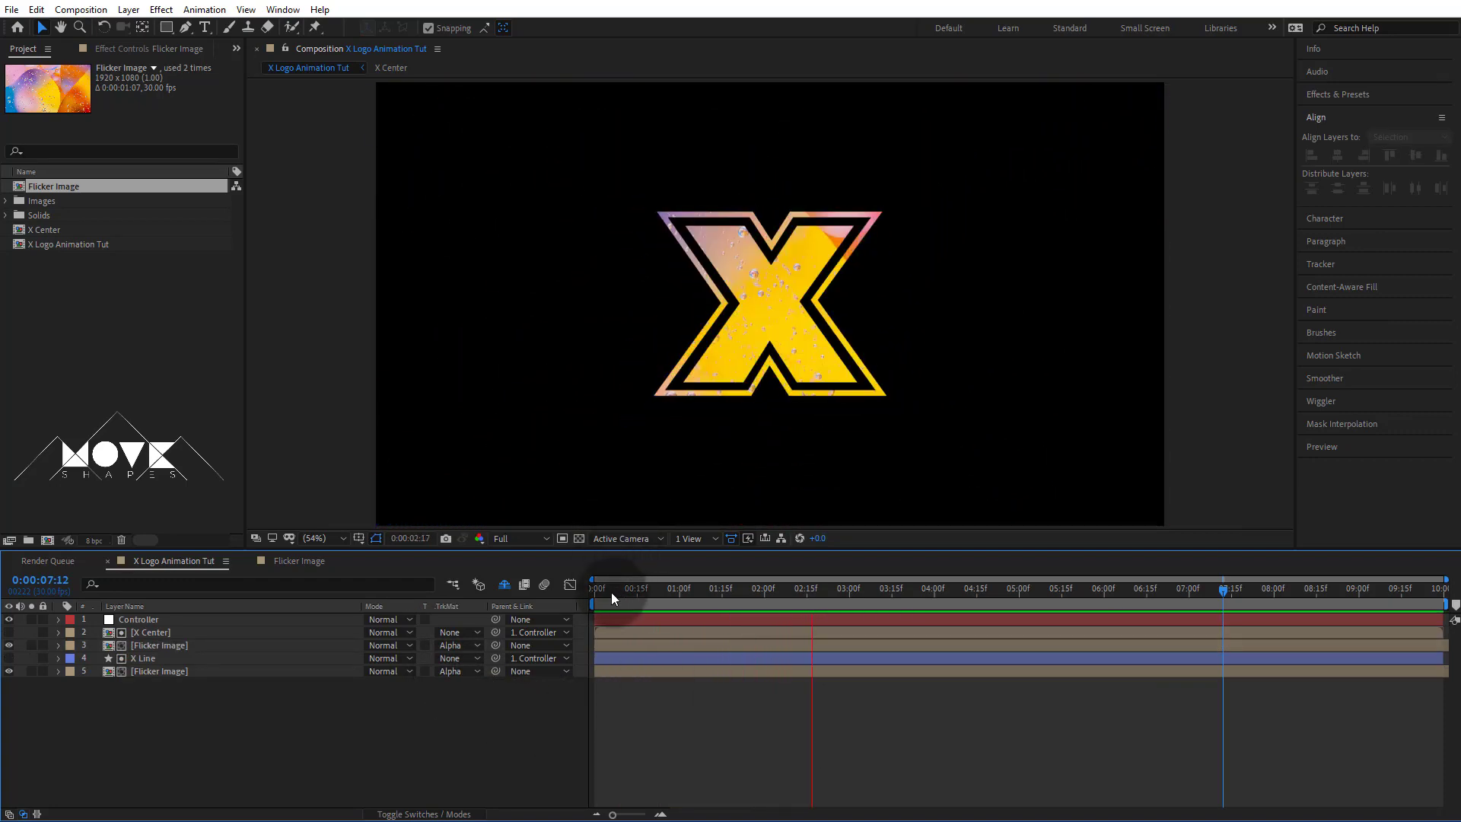
Step: Shift the bottom Flicker Image layer slightly earlier in time so the outline and fill show different images, and preview the animation
drag(610, 592, 728, 592)
click(653, 670)
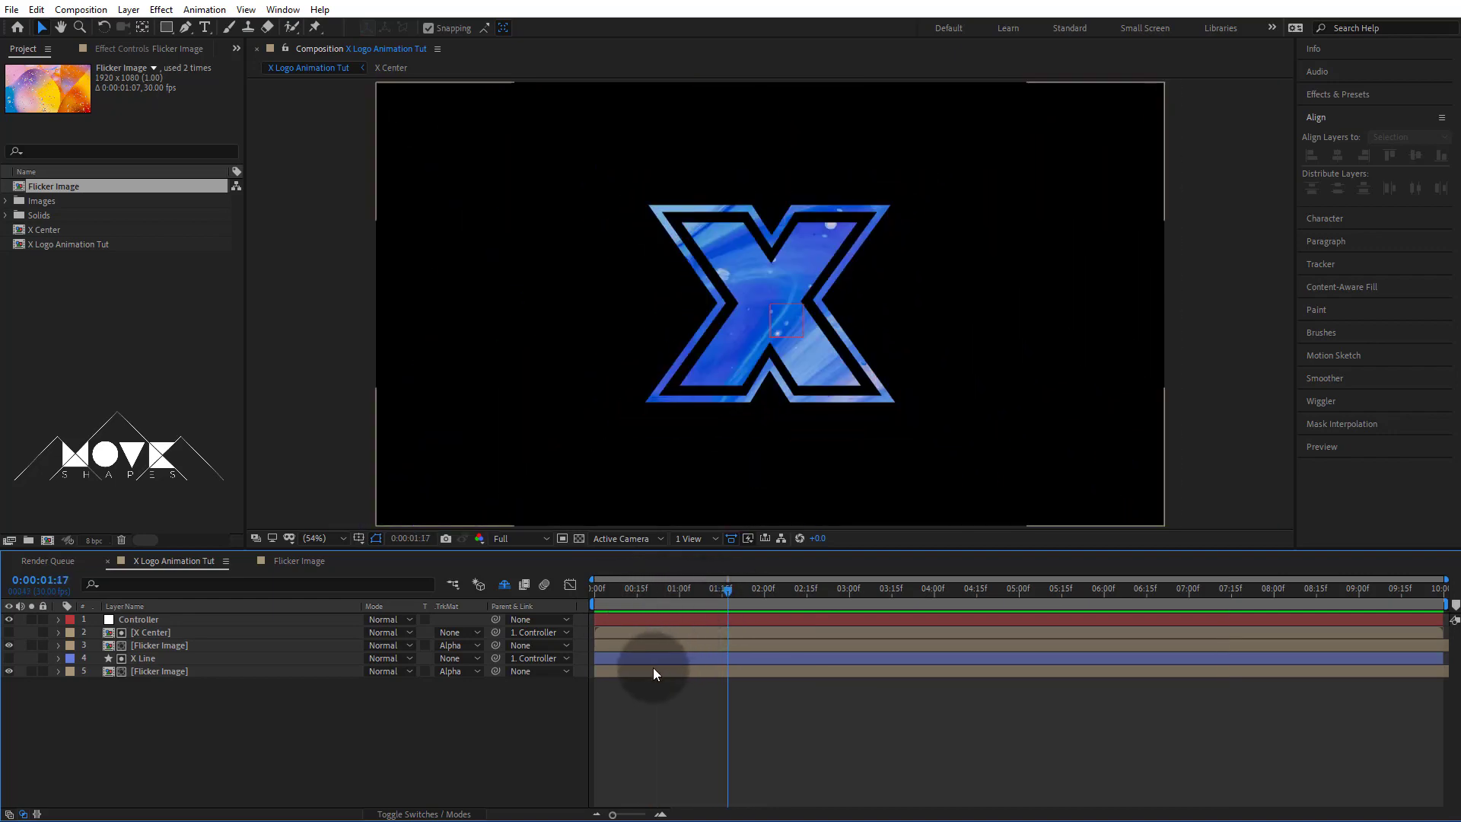
drag(785, 673, 750, 672)
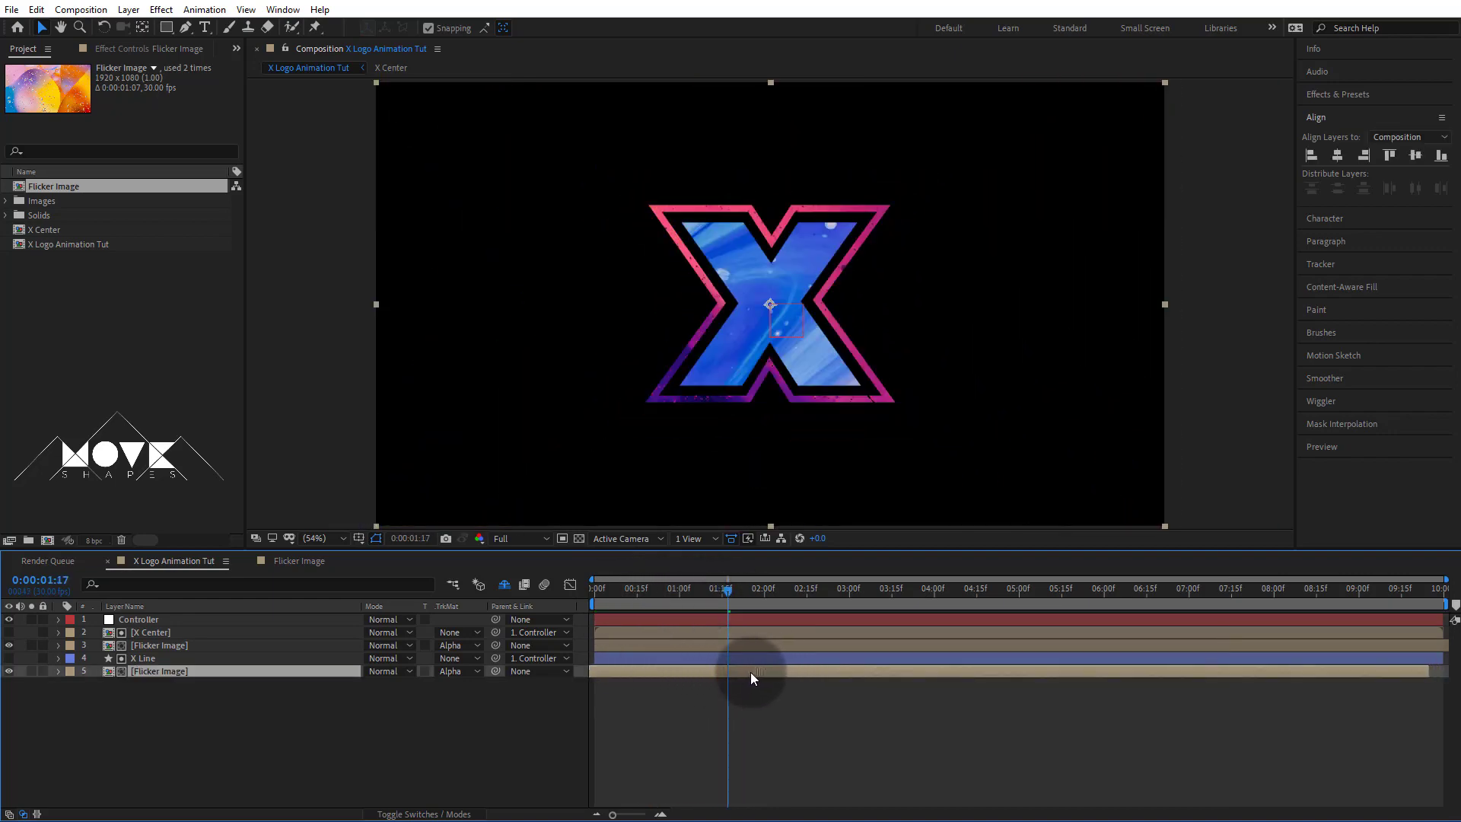
click(770, 700)
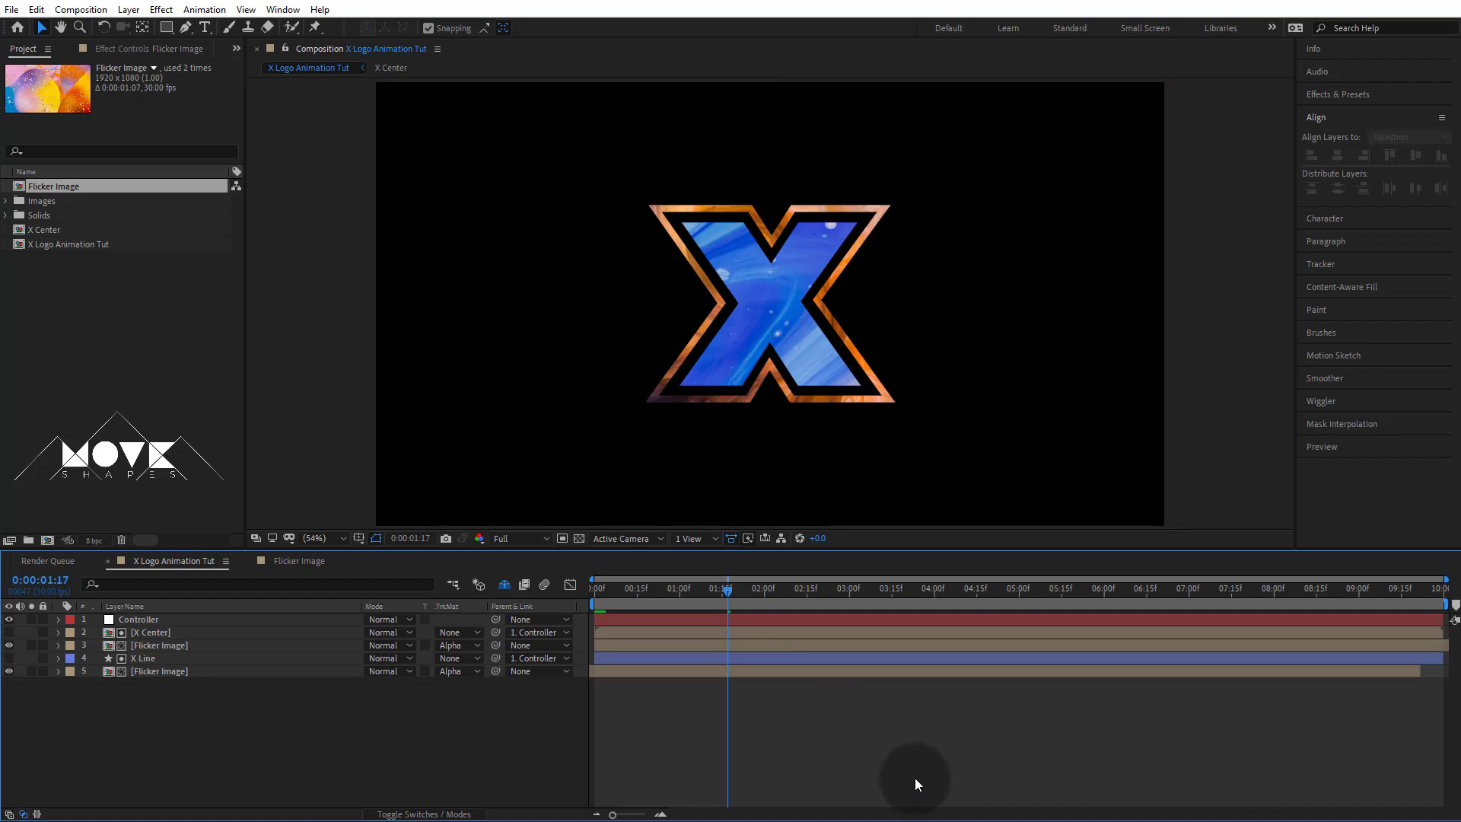
key(space)
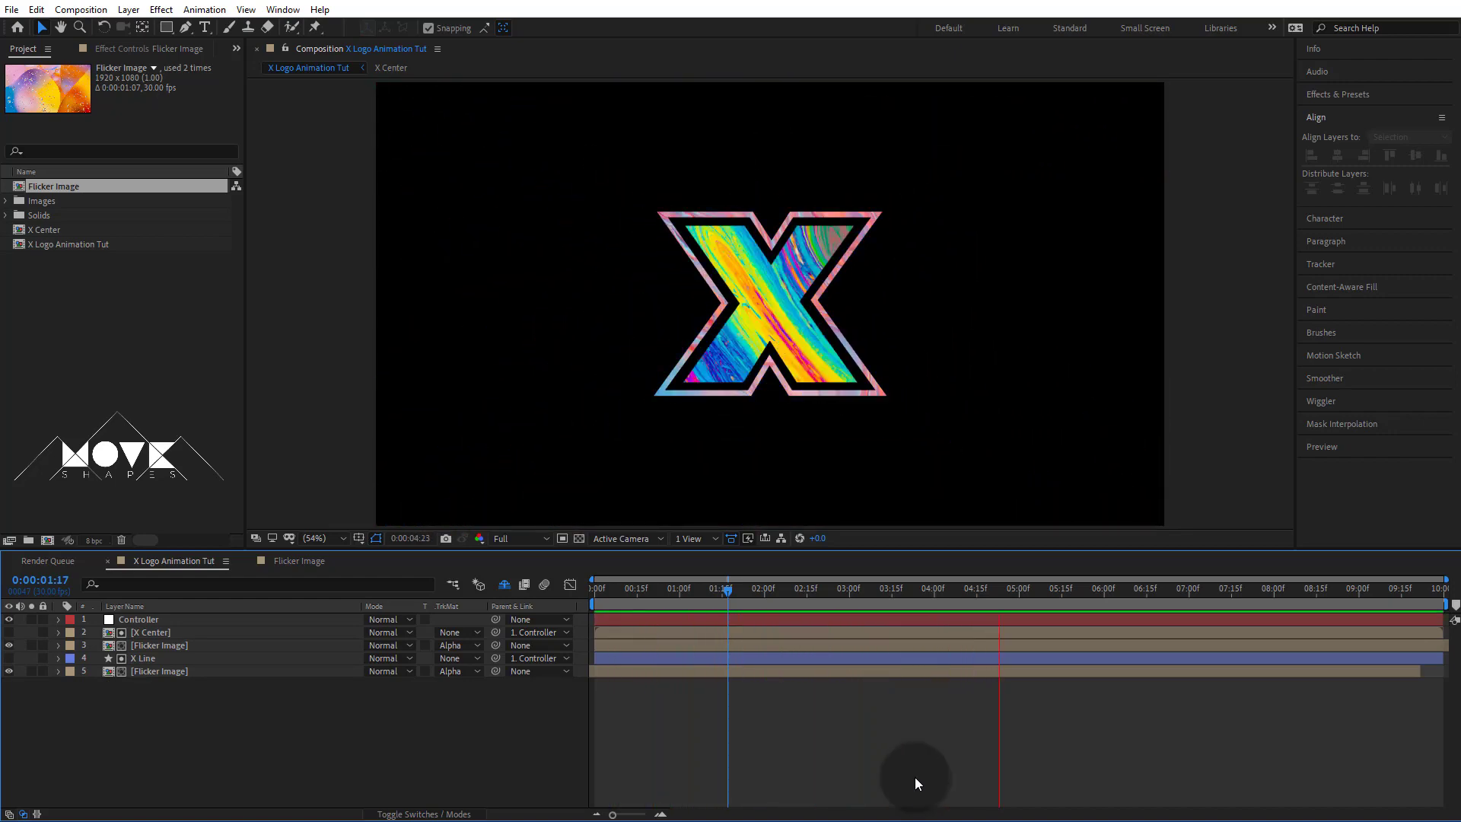
Step: End the work area at 0:00:04:14 and preview the logo animation
mouse_move(921, 592)
mouse_down()
mouse_move(883, 605)
mouse_move(994, 599)
mouse_move(973, 605)
mouse_up()
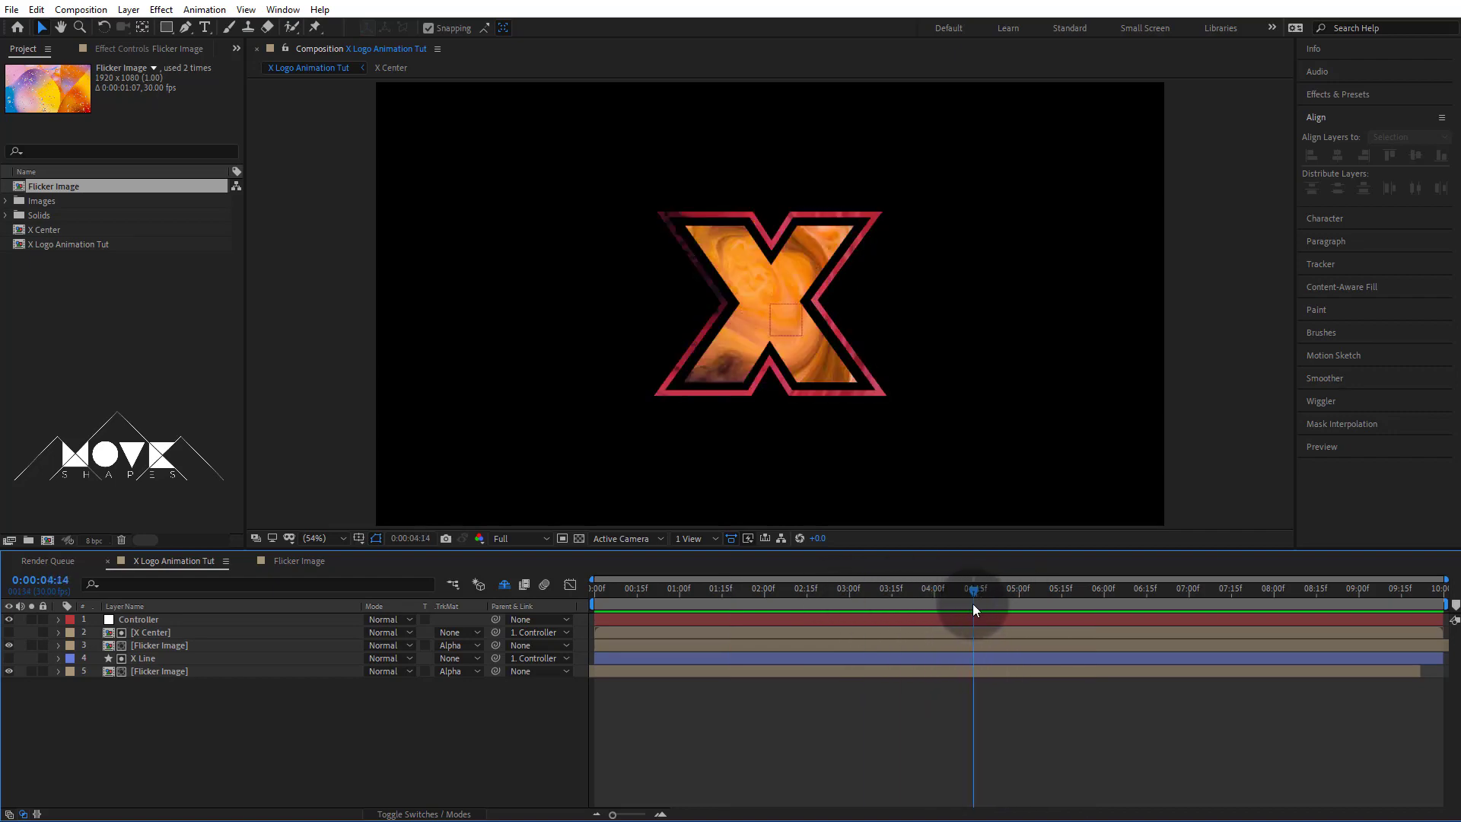
key(n)
key(space)
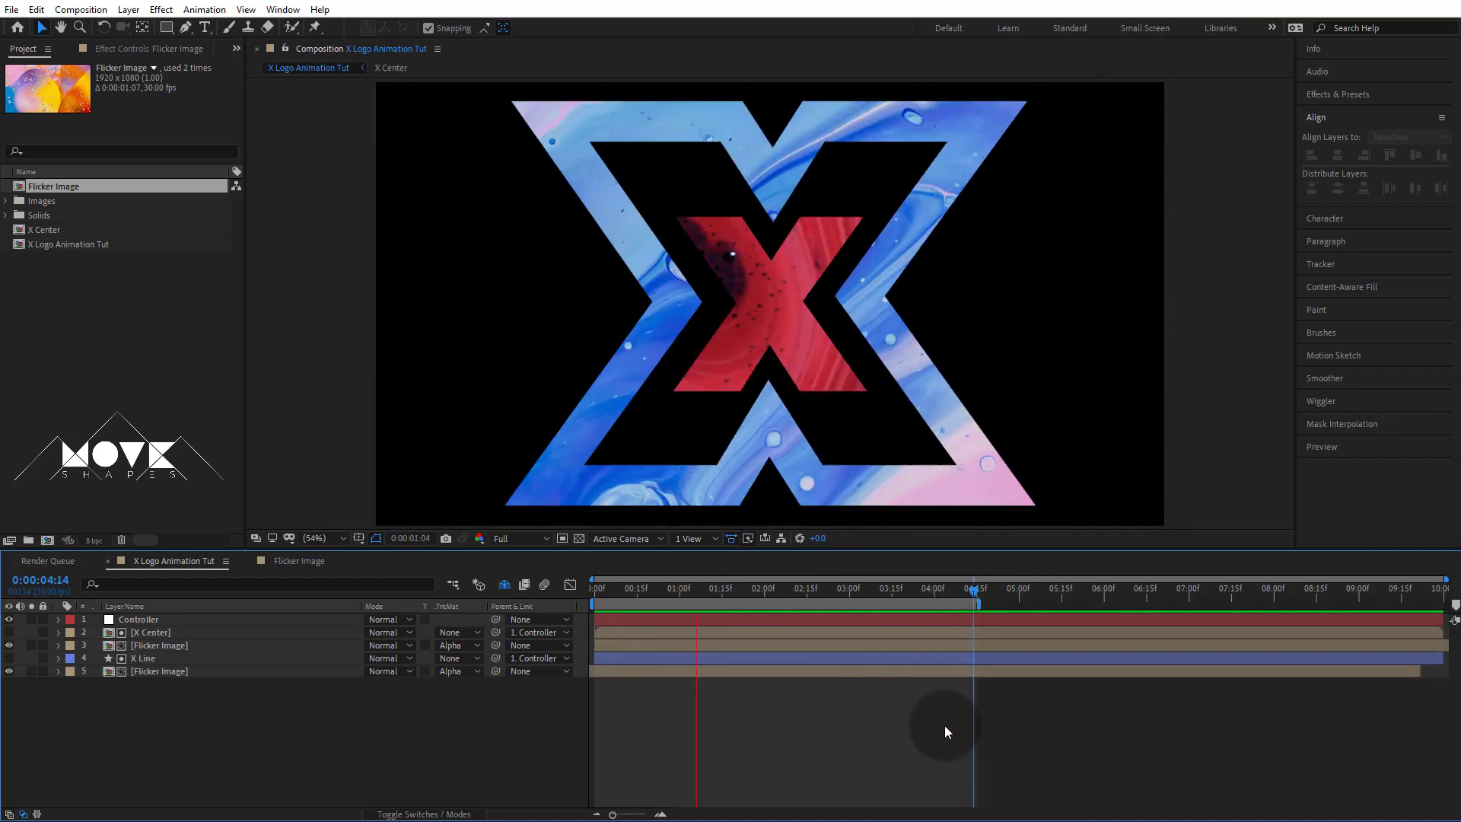
key(space)
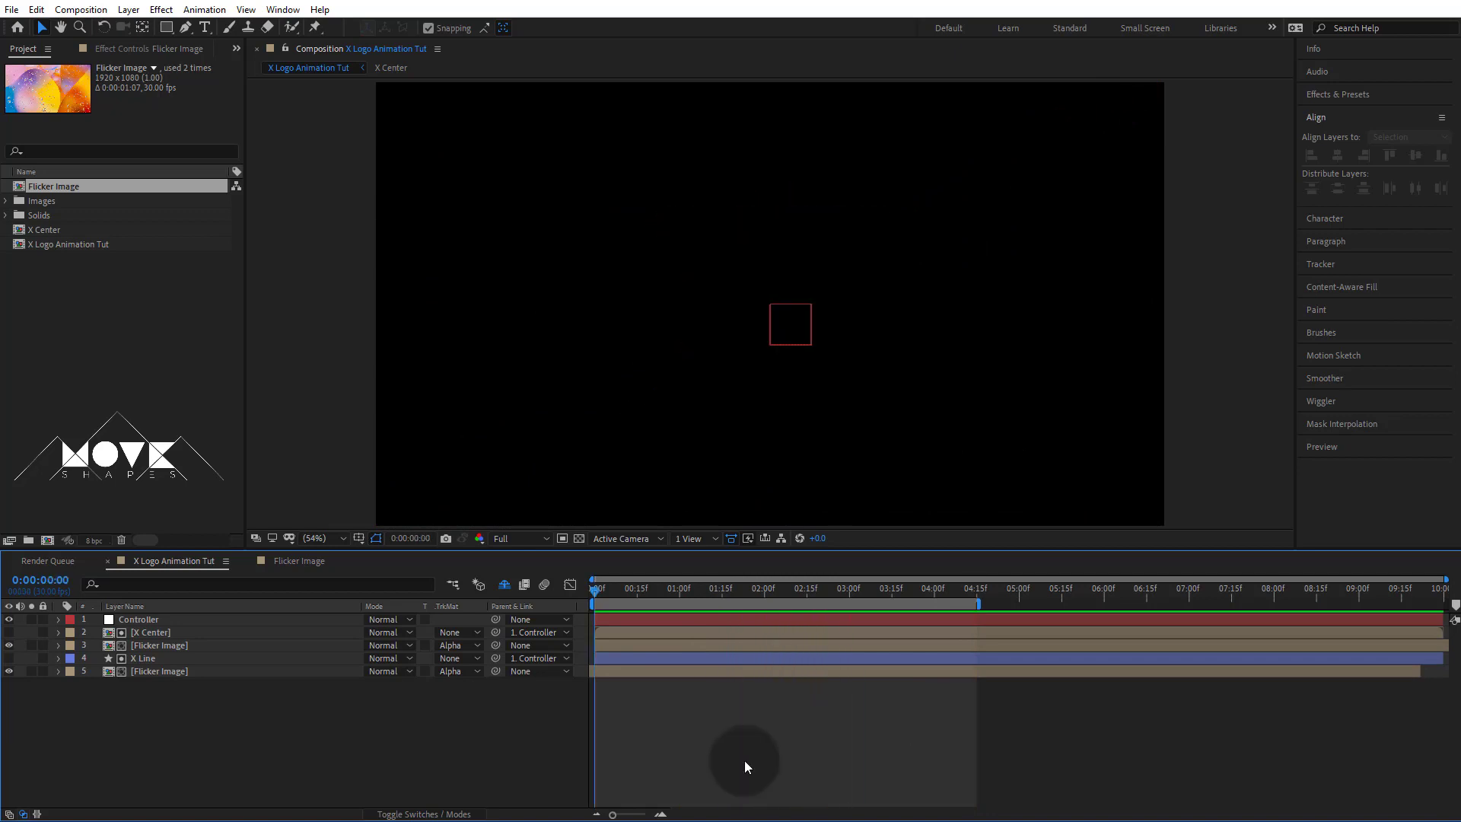
Step: Create a 1920 x 1080 dark purple solid with color 16042F and move it beneath all other layers as the background
right_click(744, 763)
mouse_move(939, 595)
click(1023, 630)
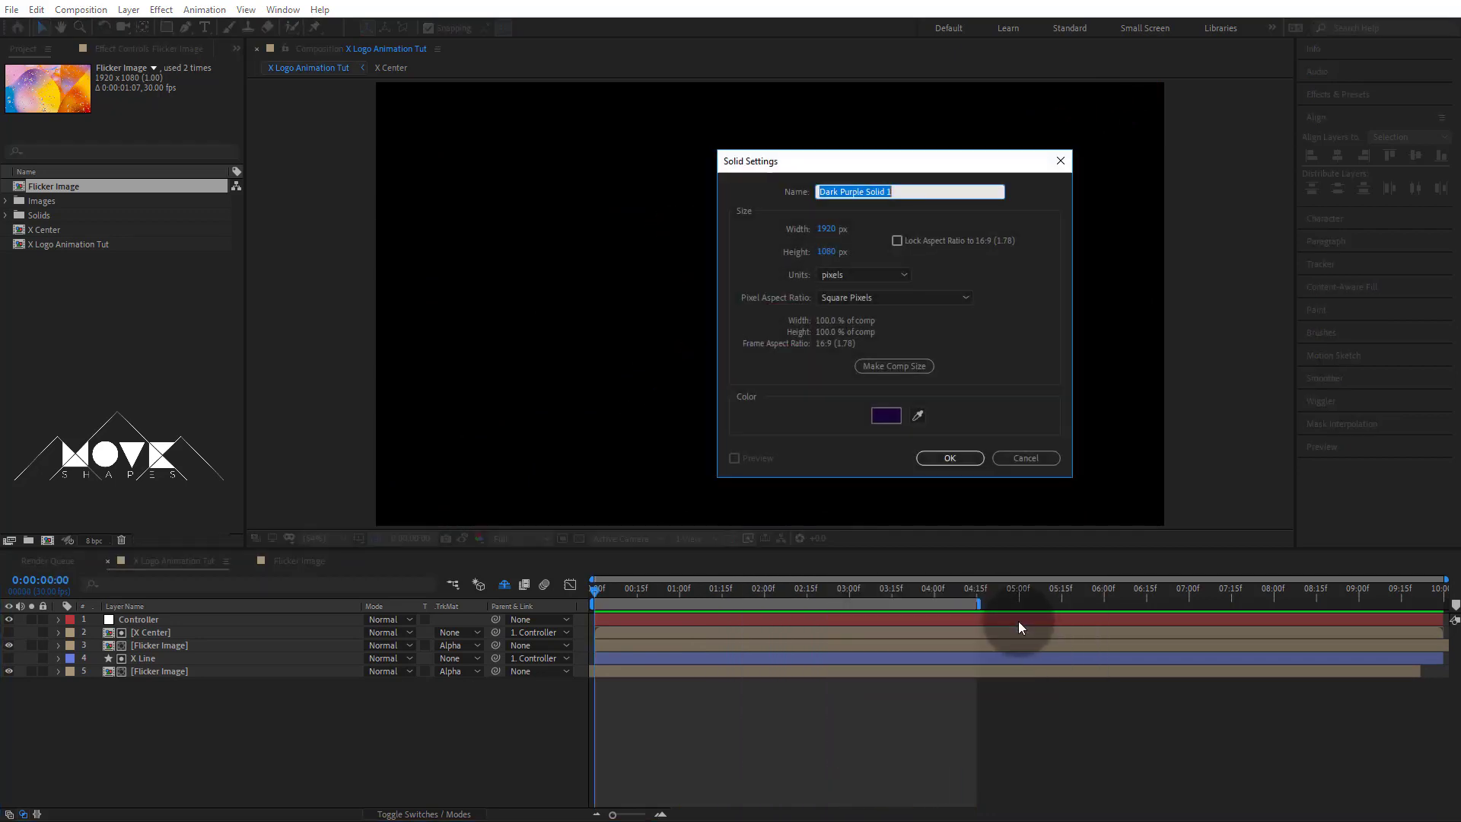
click(887, 416)
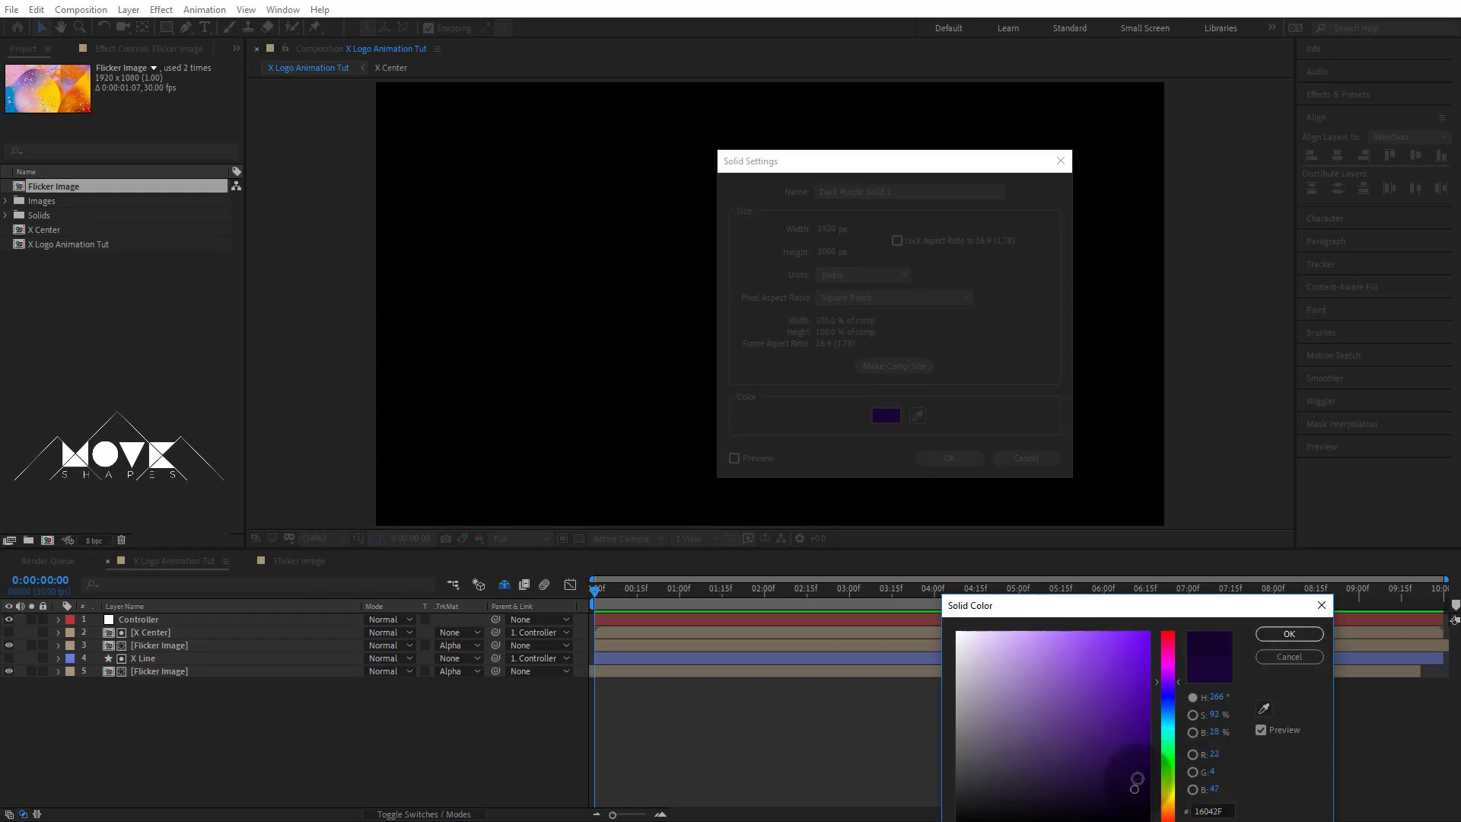
click(1289, 634)
key(Return)
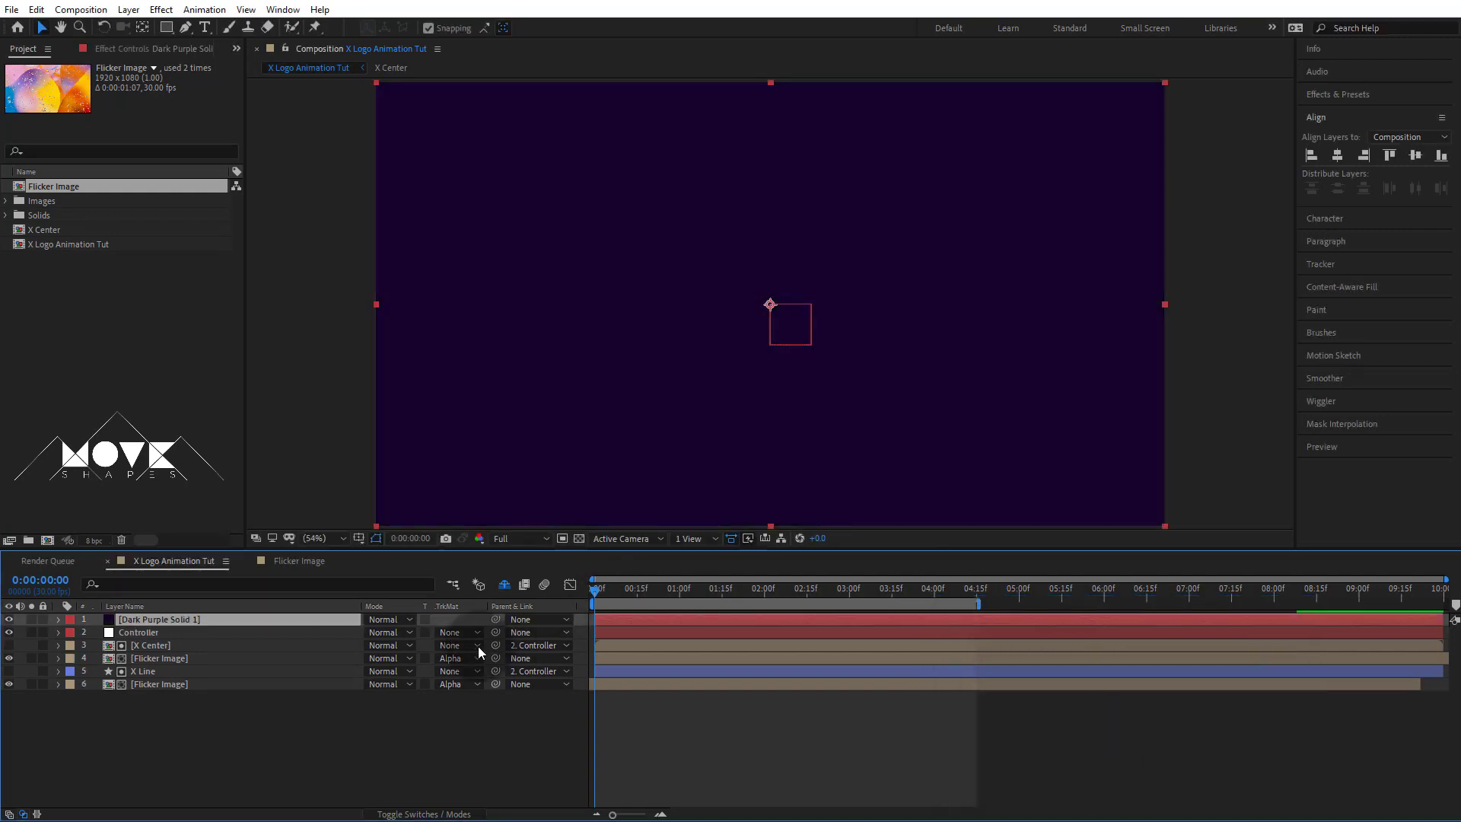
drag(168, 618, 221, 743)
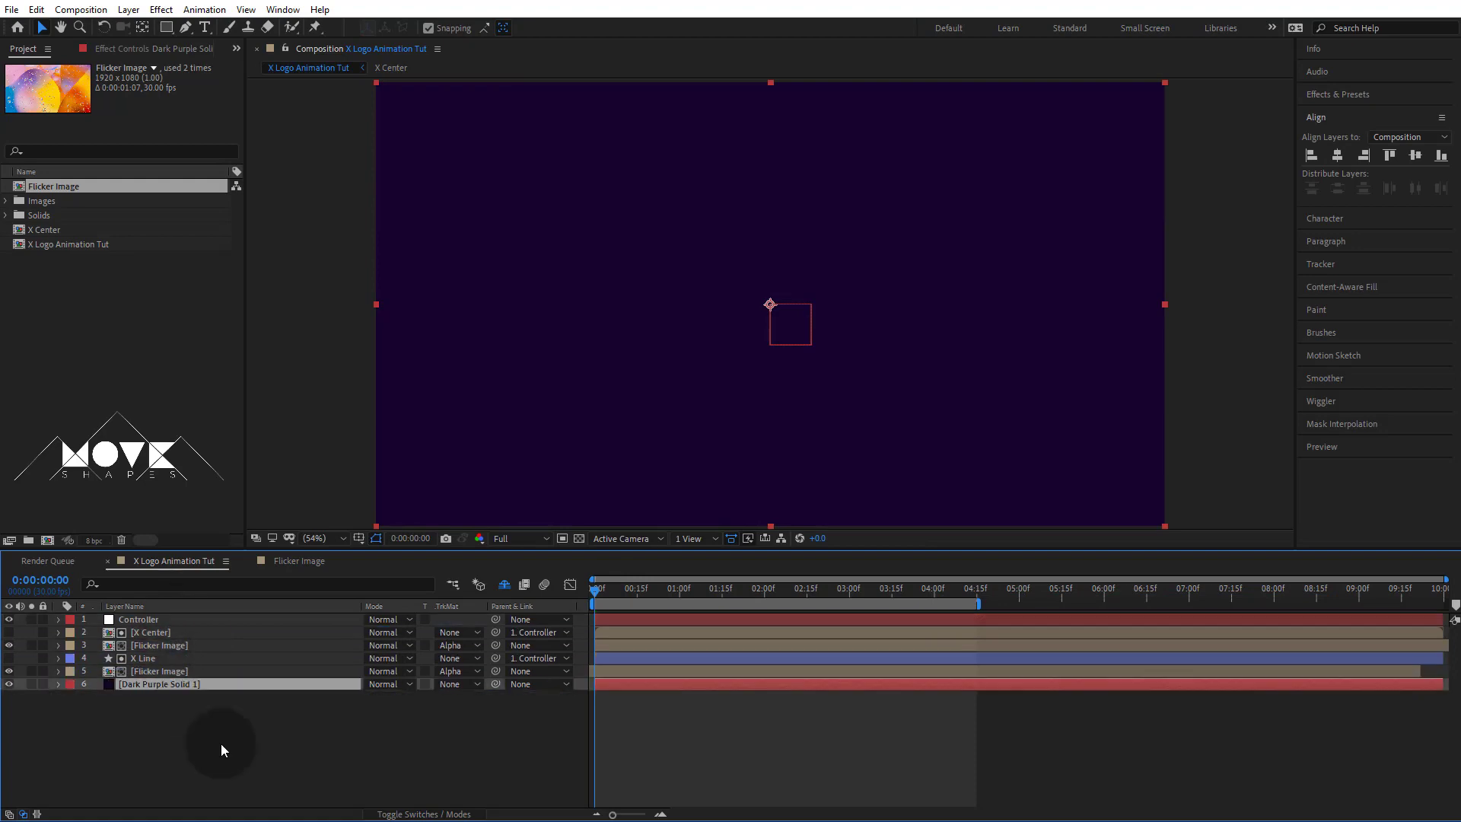
click(656, 747)
Step: Add the white text title "iPhone" and position it centred just beneath the X logo at 0:00:02:18
drag(628, 594, 776, 619)
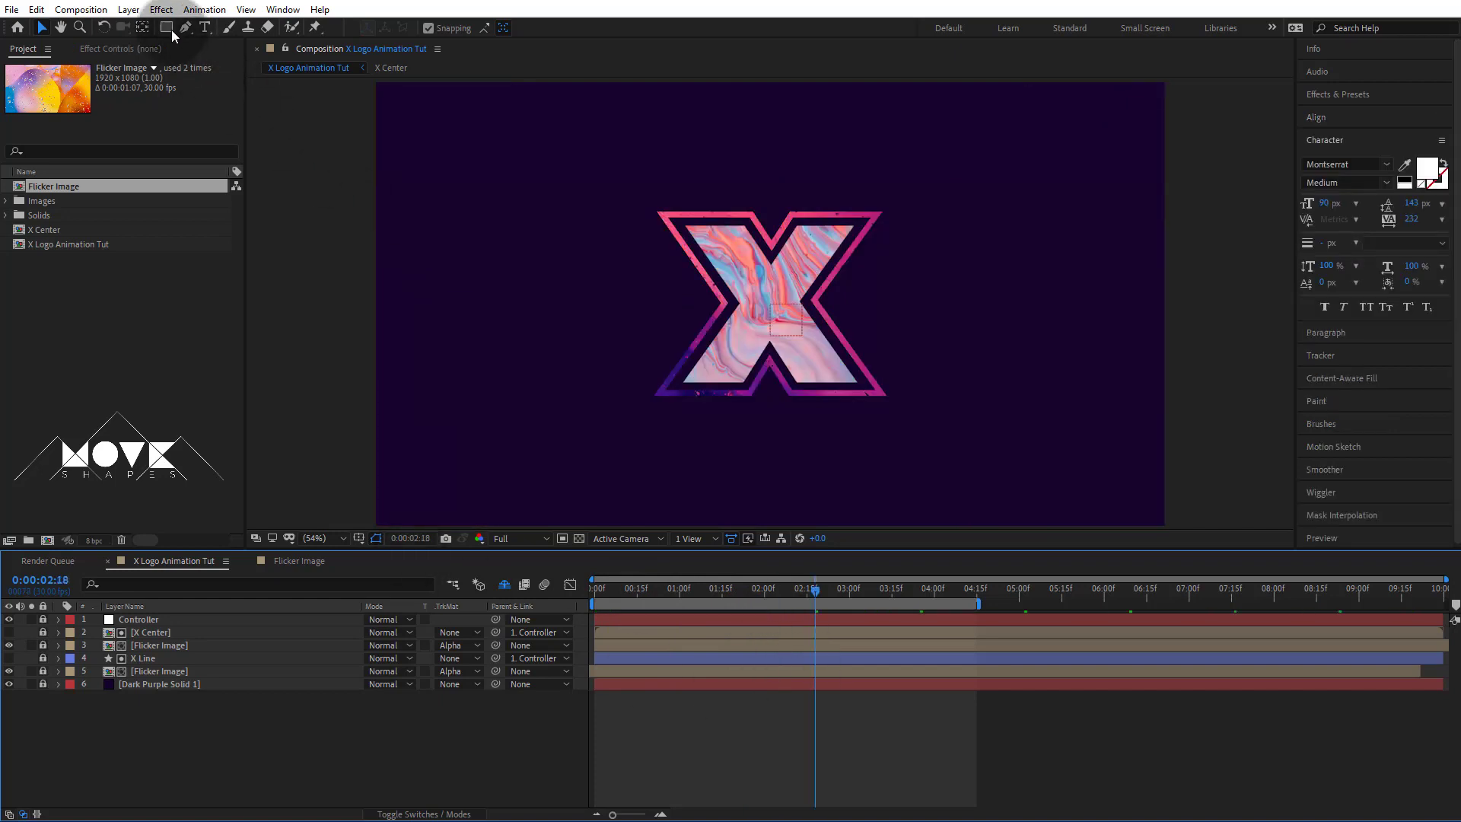
click(204, 28)
click(762, 433)
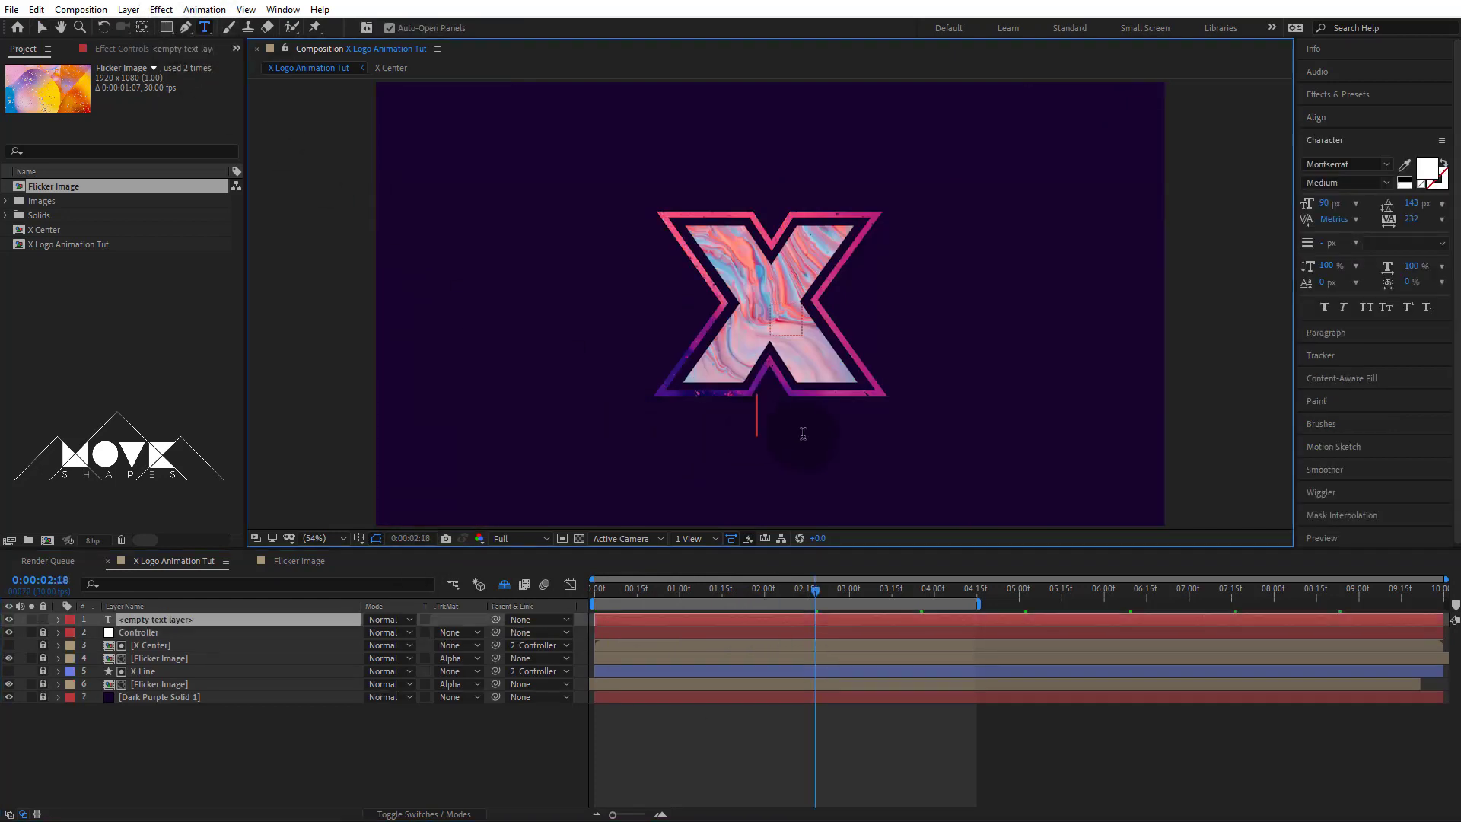
text(iP)
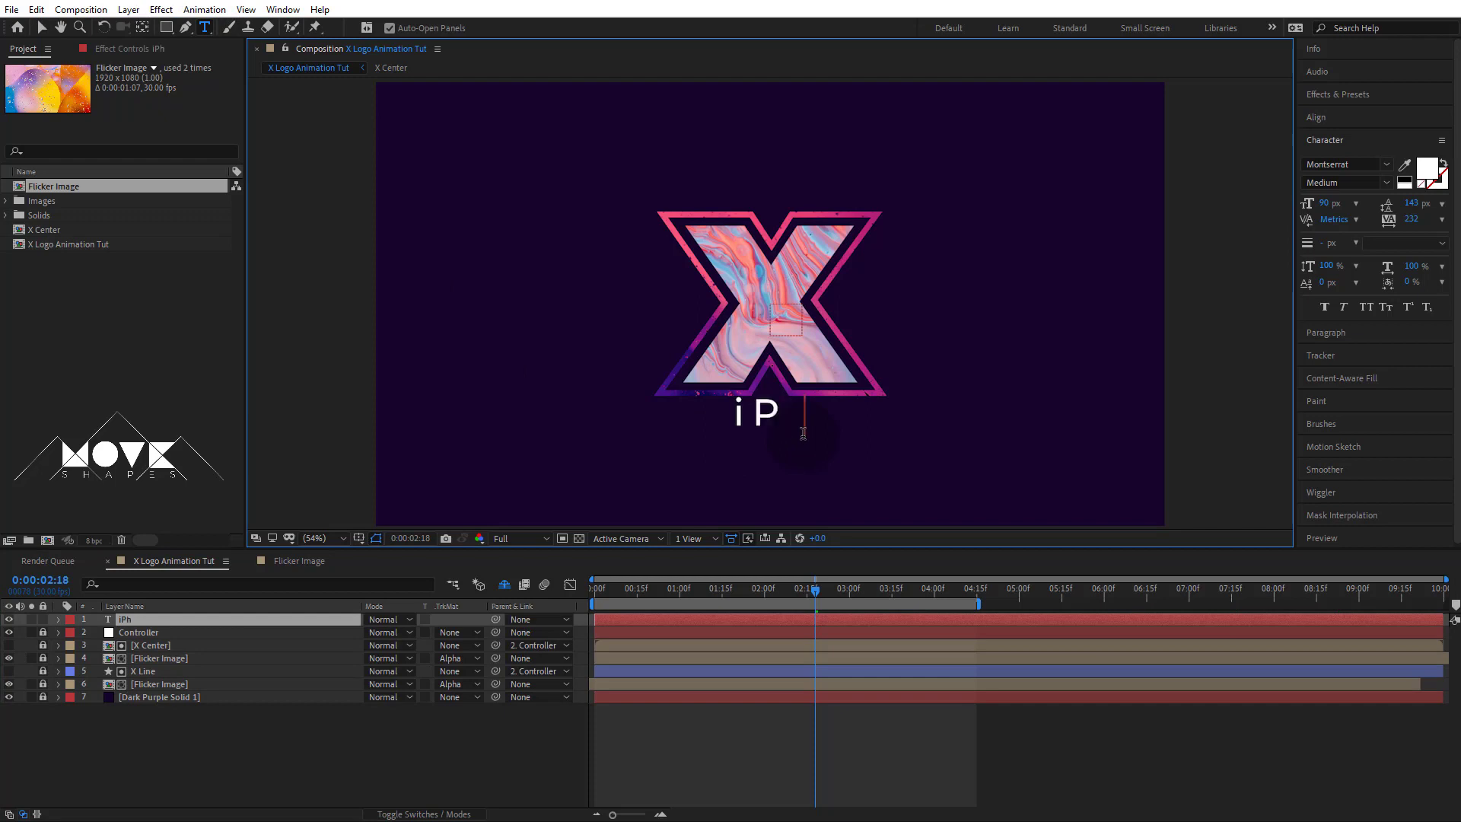
text(hone)
click(41, 27)
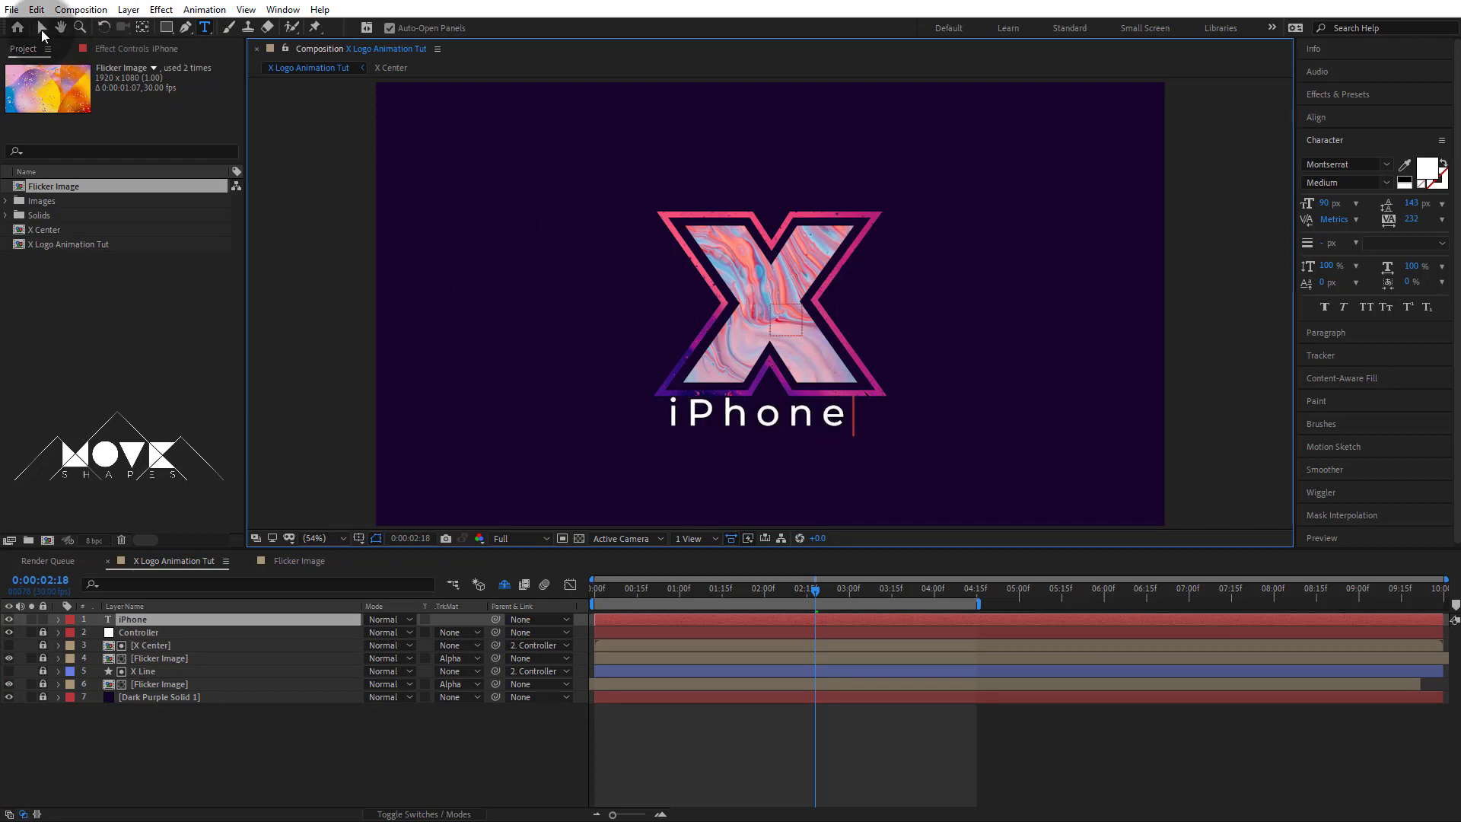
drag(811, 424, 822, 430)
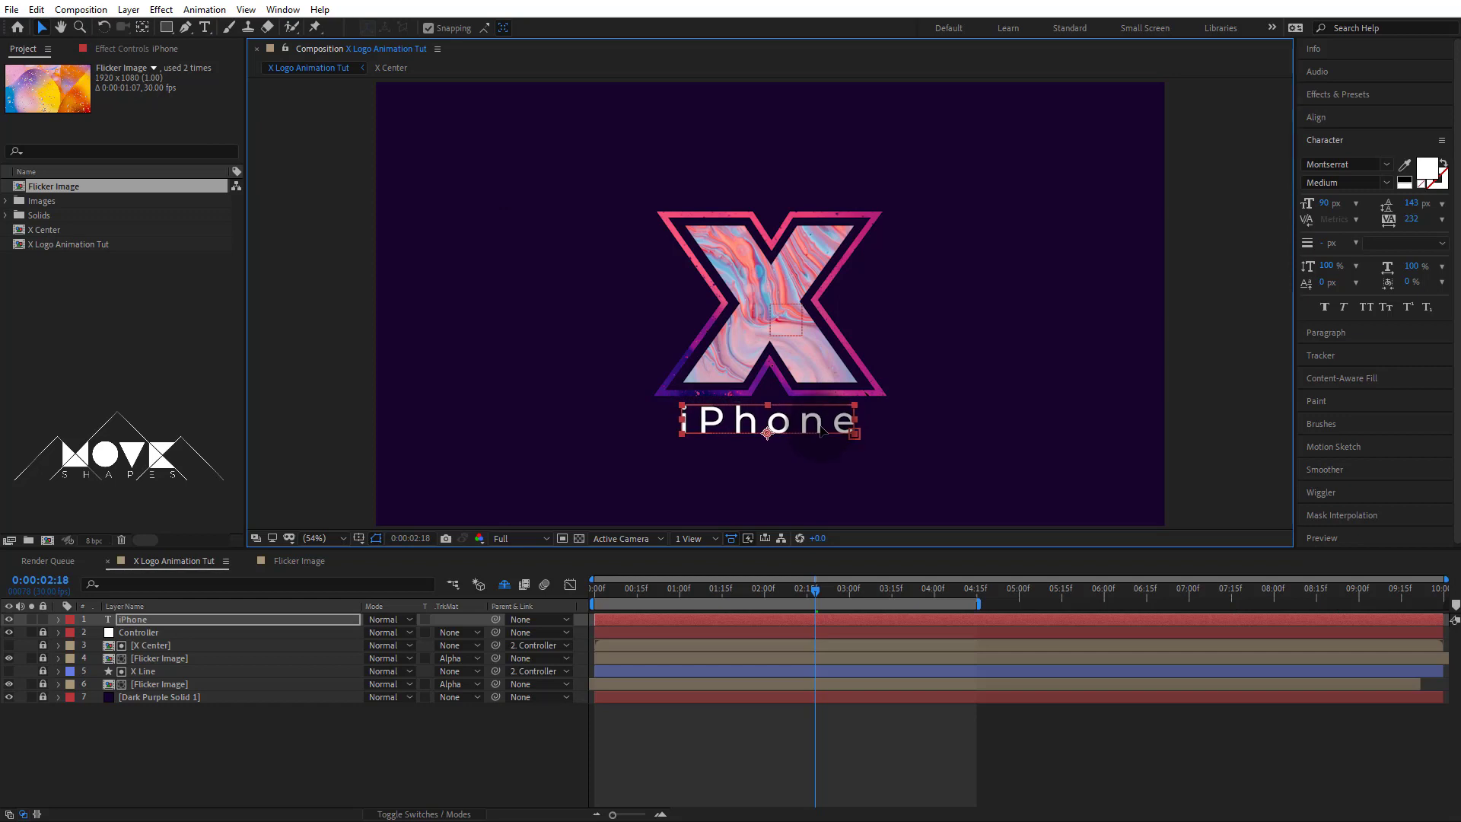
click(817, 717)
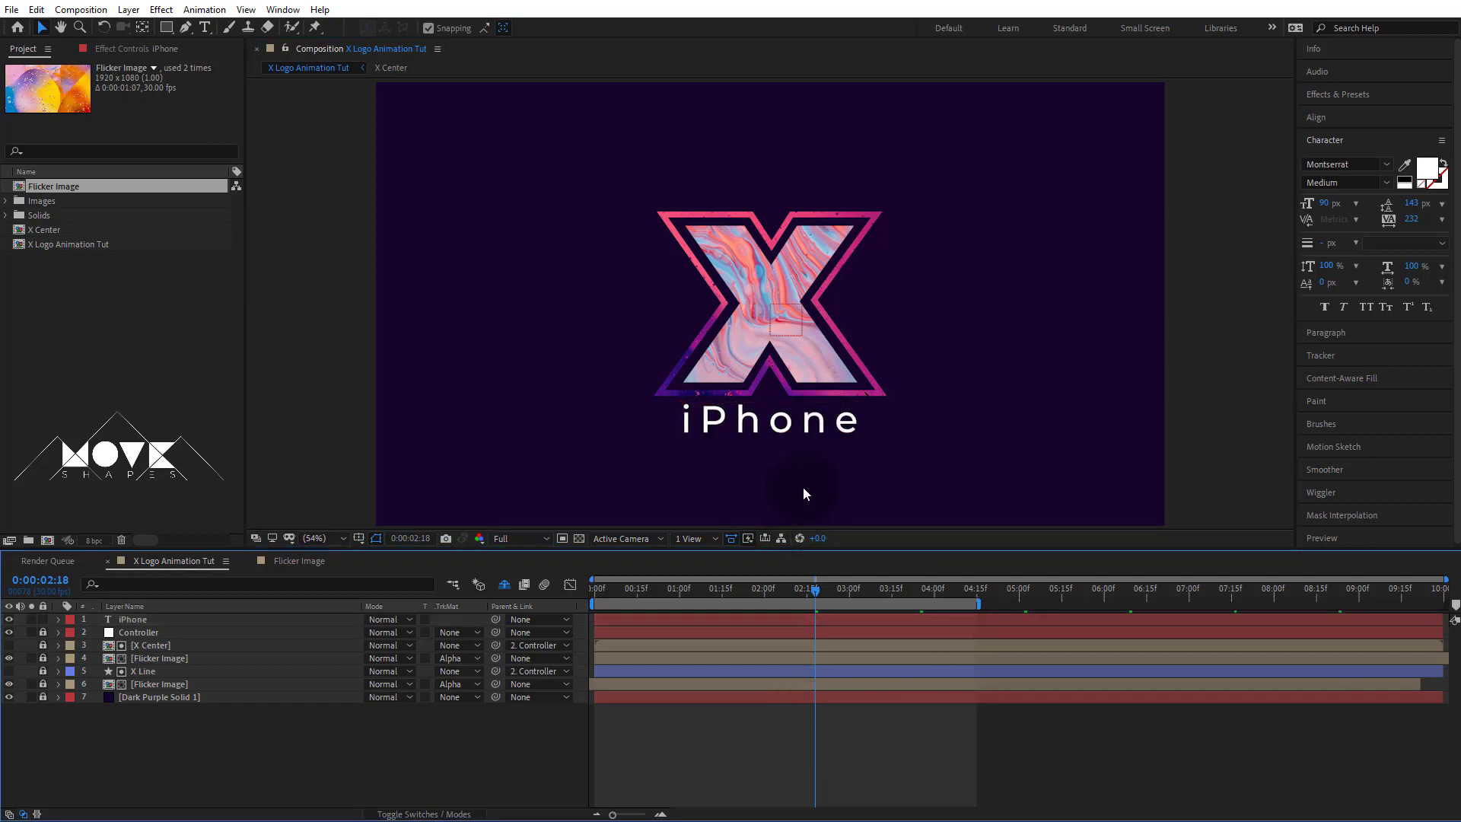
Step: Add the expression wiggle(50,100) to the iPhone text layer's Opacity and preview the flickering title from the start
click(804, 427)
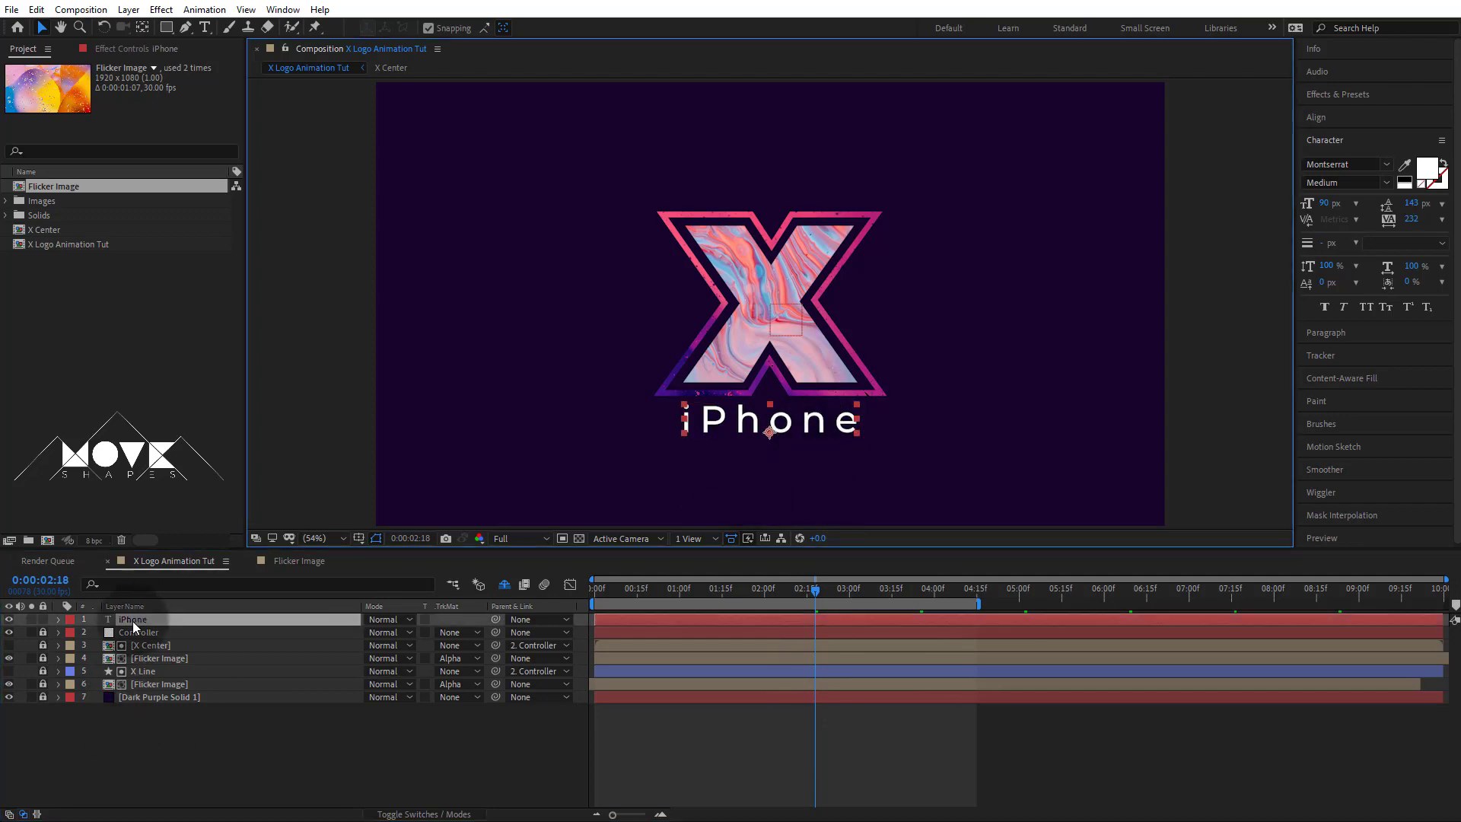
click(660, 813)
drag(756, 815, 653, 815)
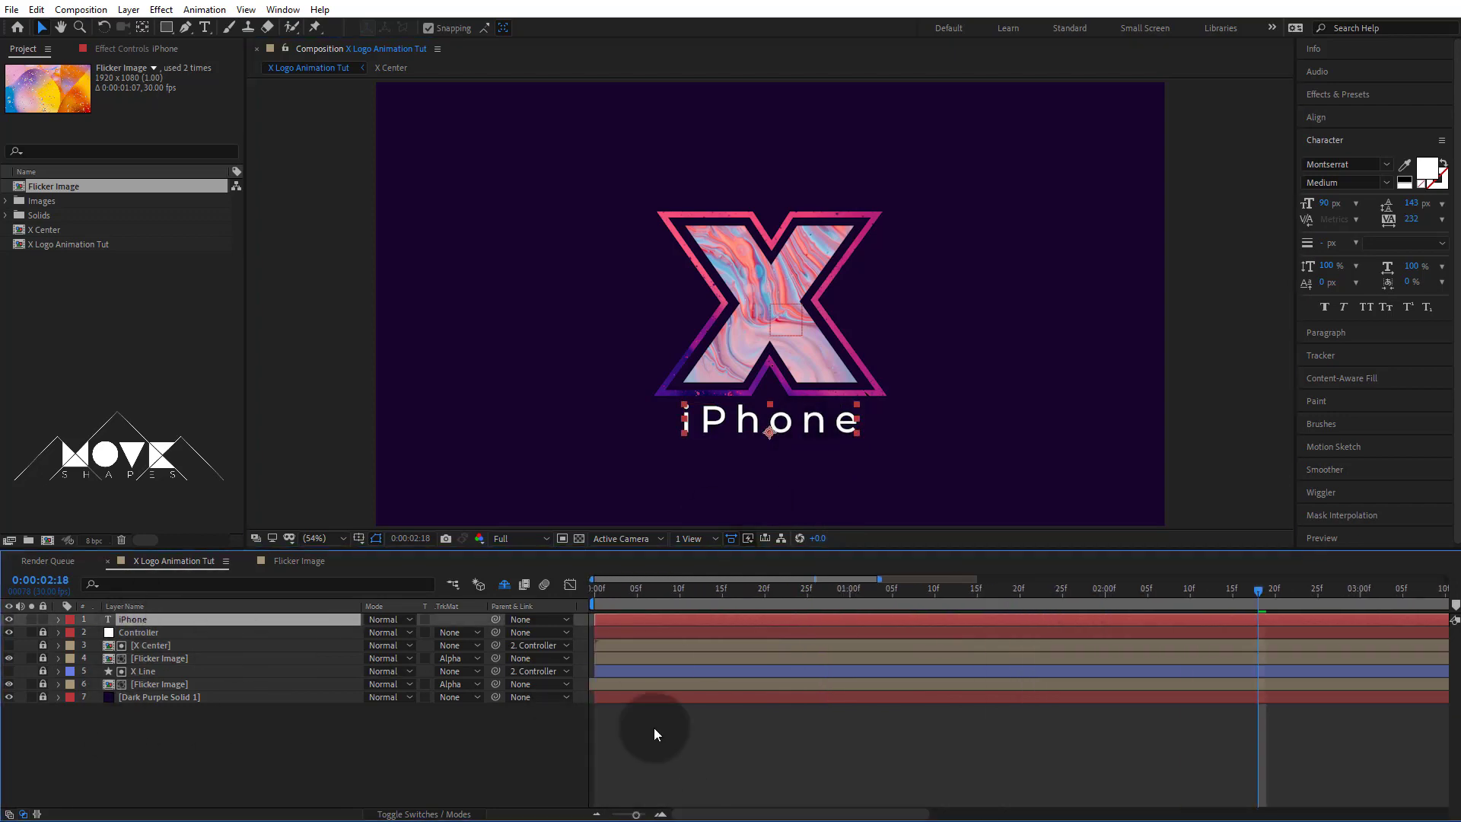
drag(584, 600, 592, 656)
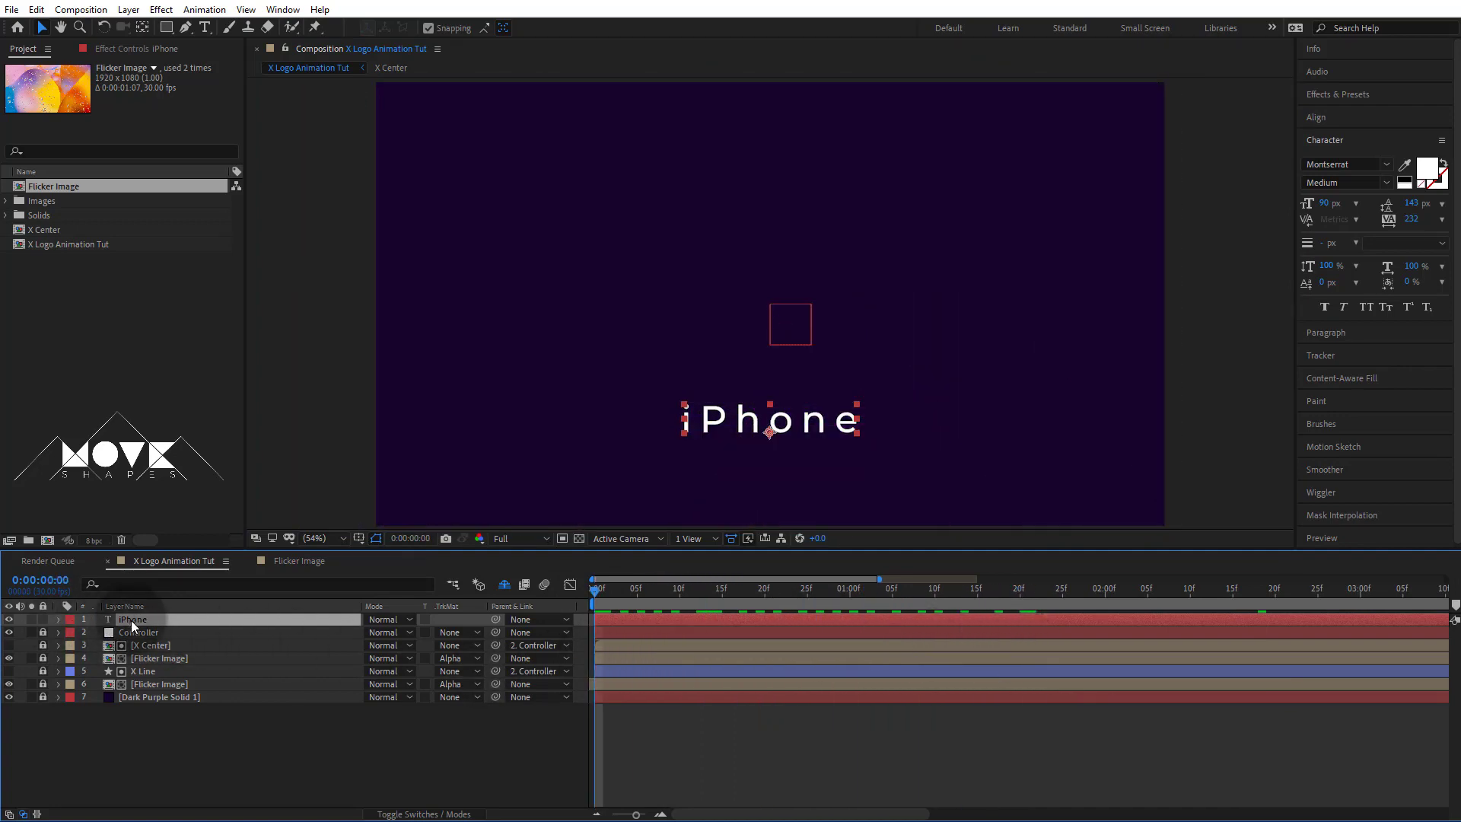
key(t)
alt+click(97, 633)
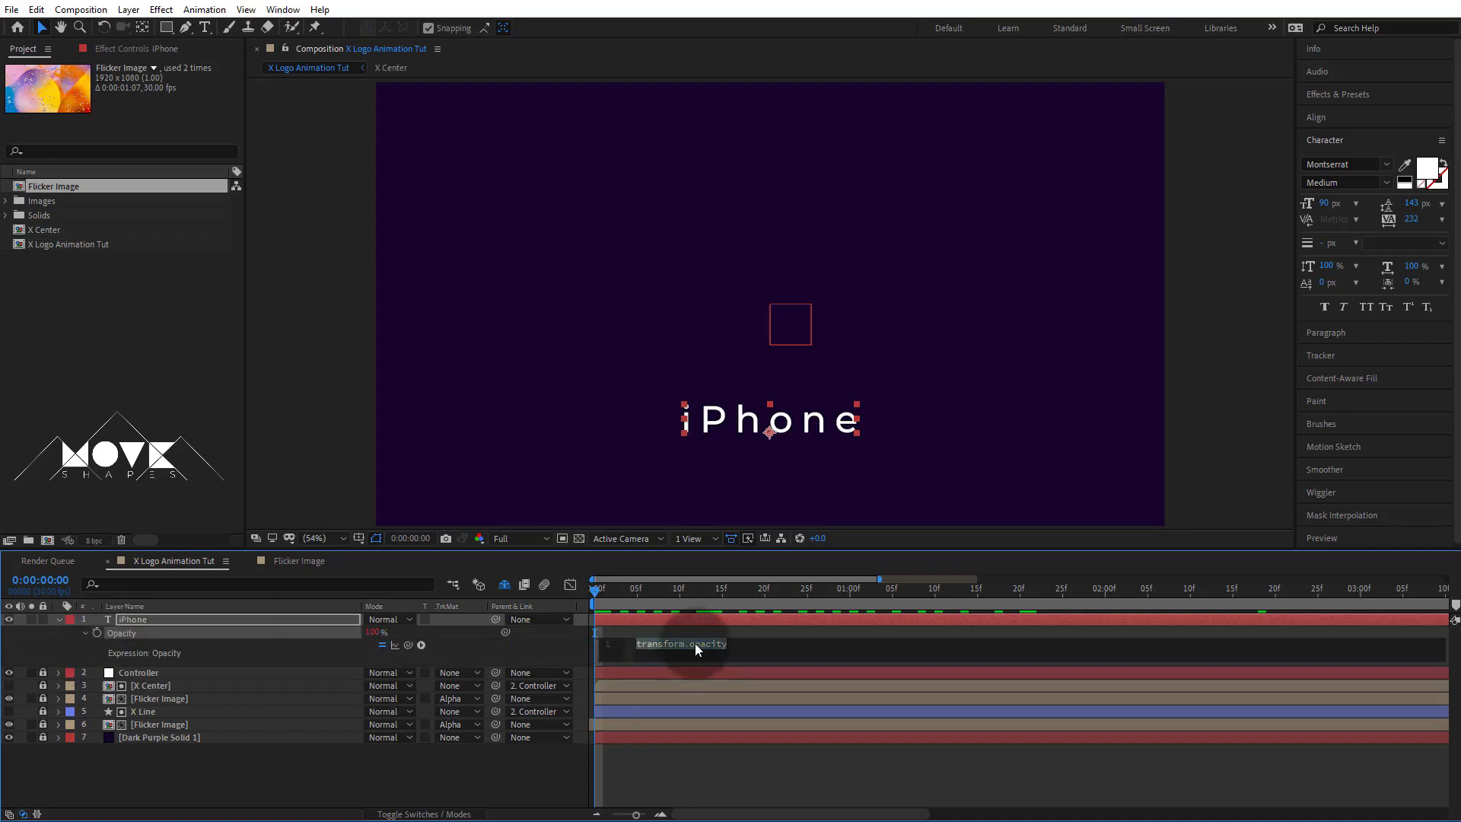
text(wigg)
key(Return)
text(50,)
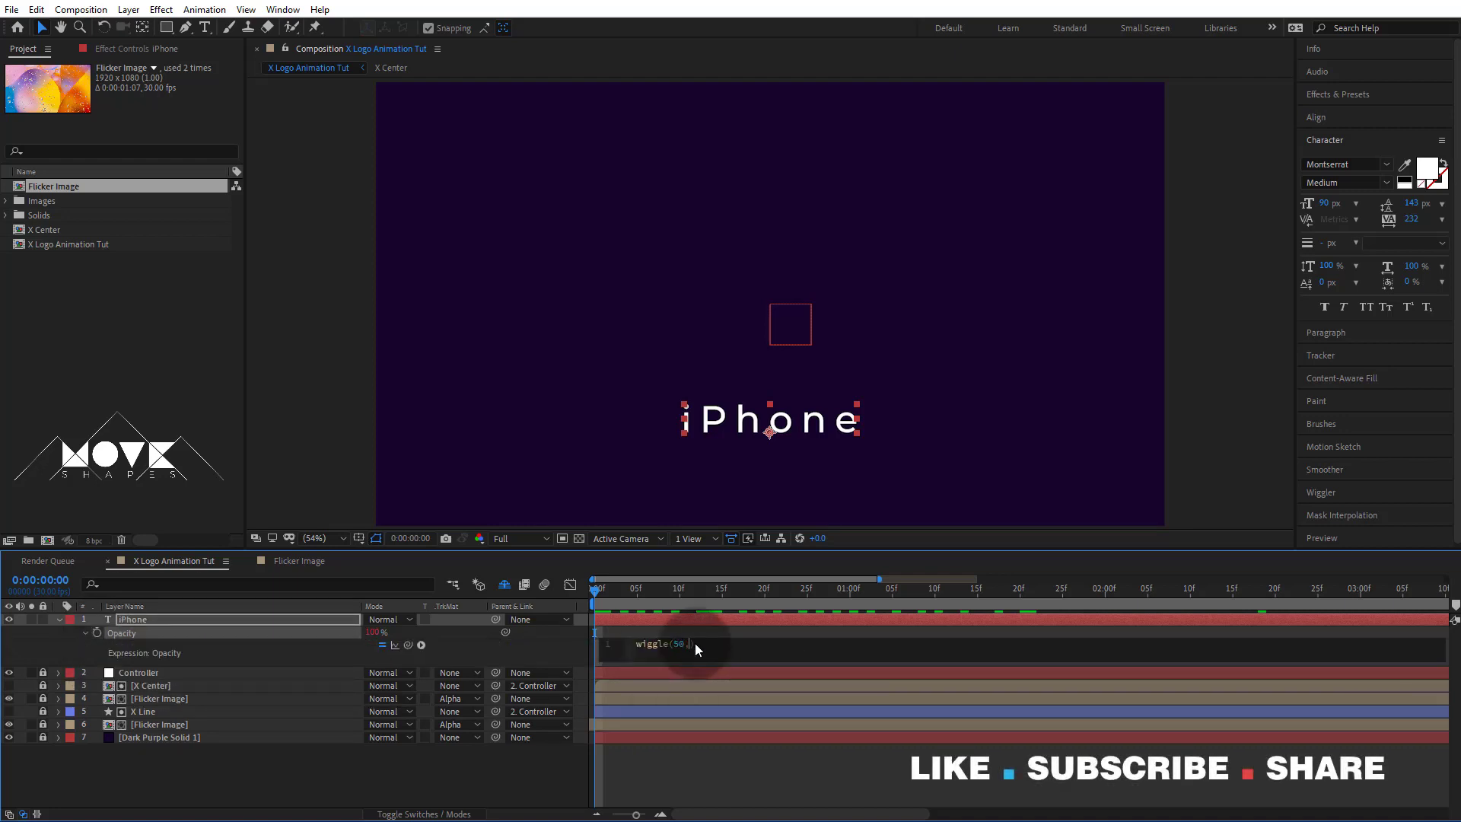
text(100)
click(819, 793)
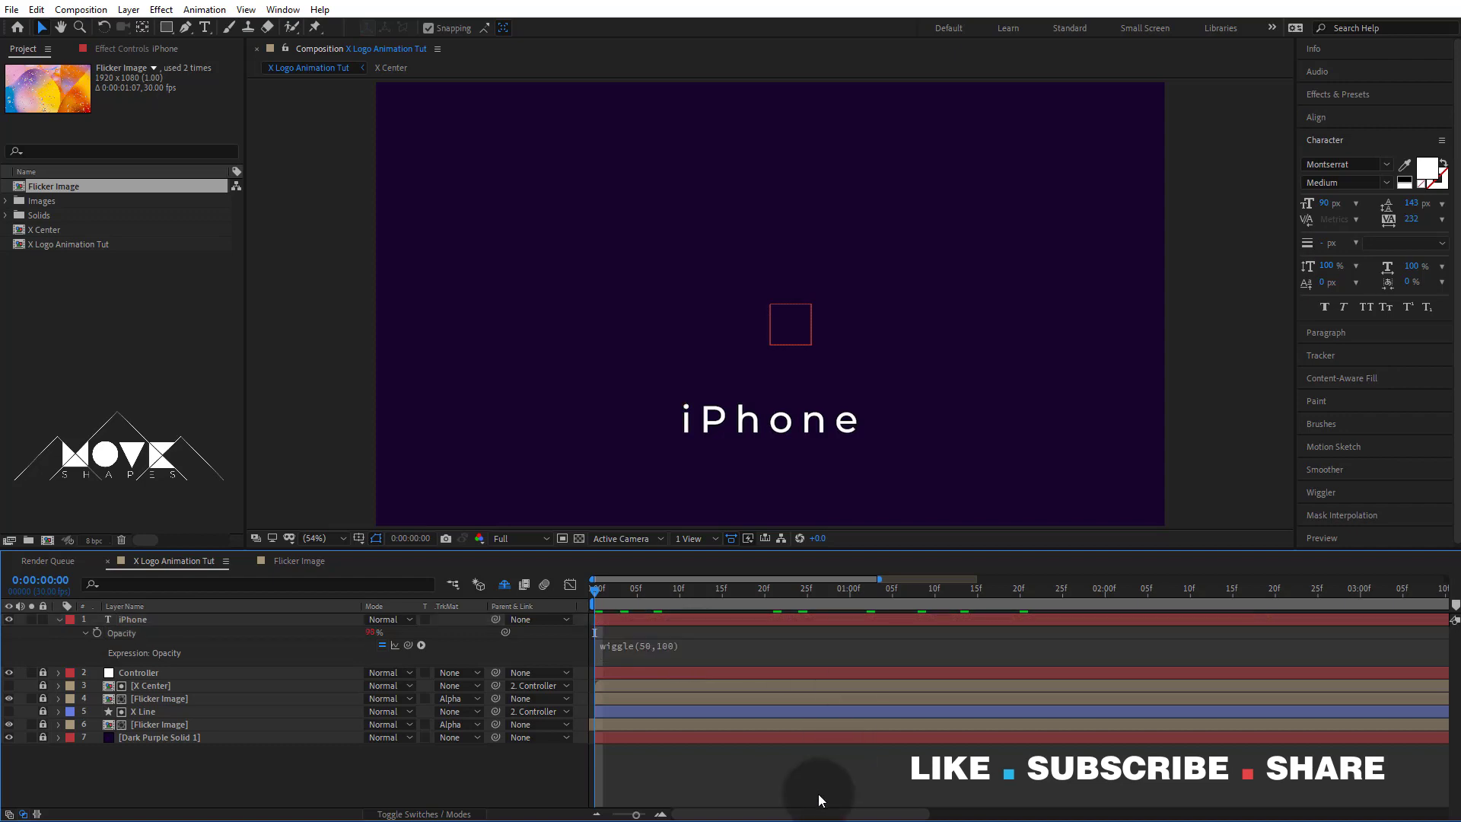
key(space)
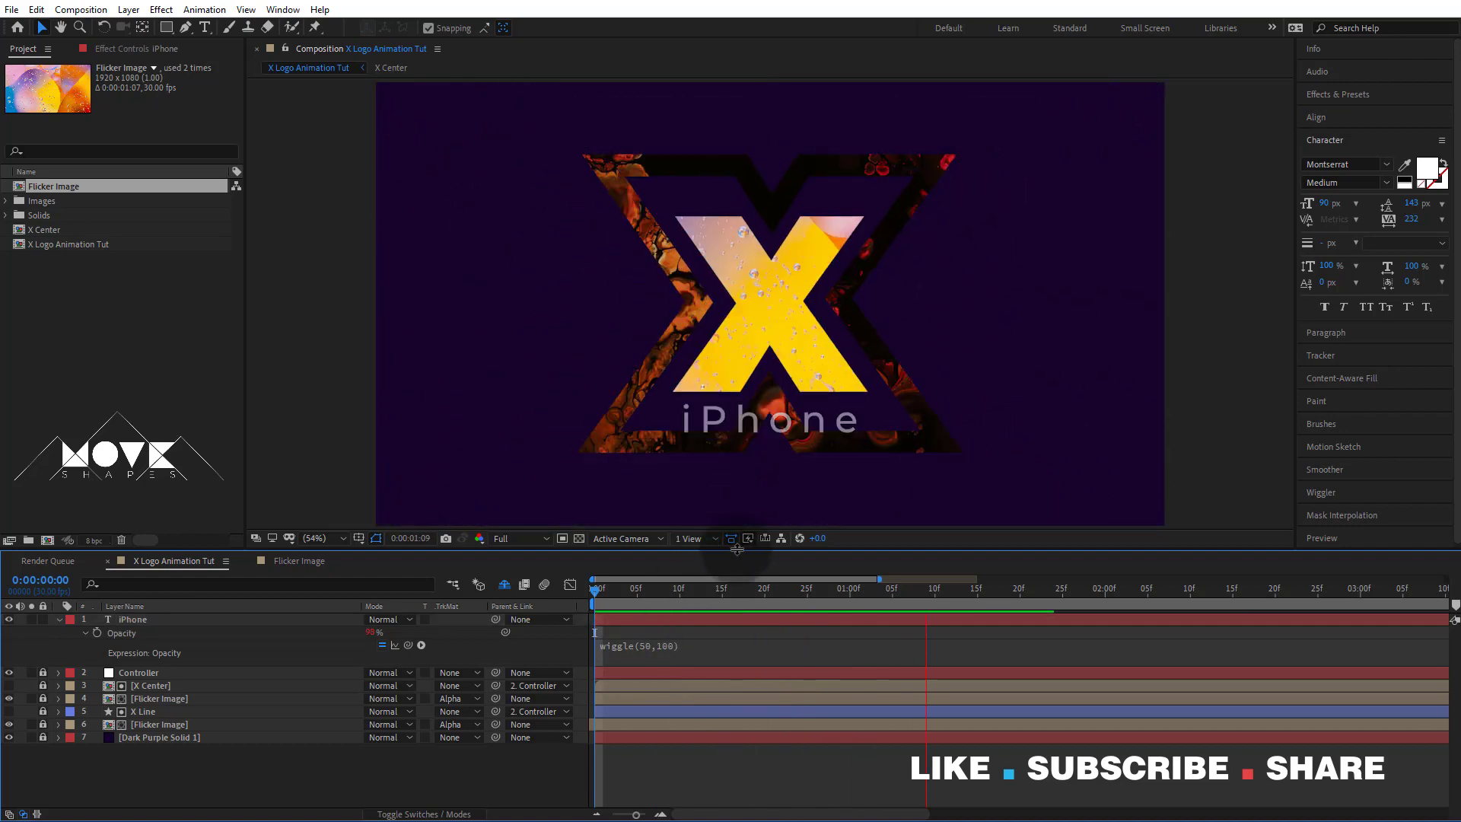
Step: Add an Opacity text animator to the iPhone layer and set its opacity to 0%
click(82, 632)
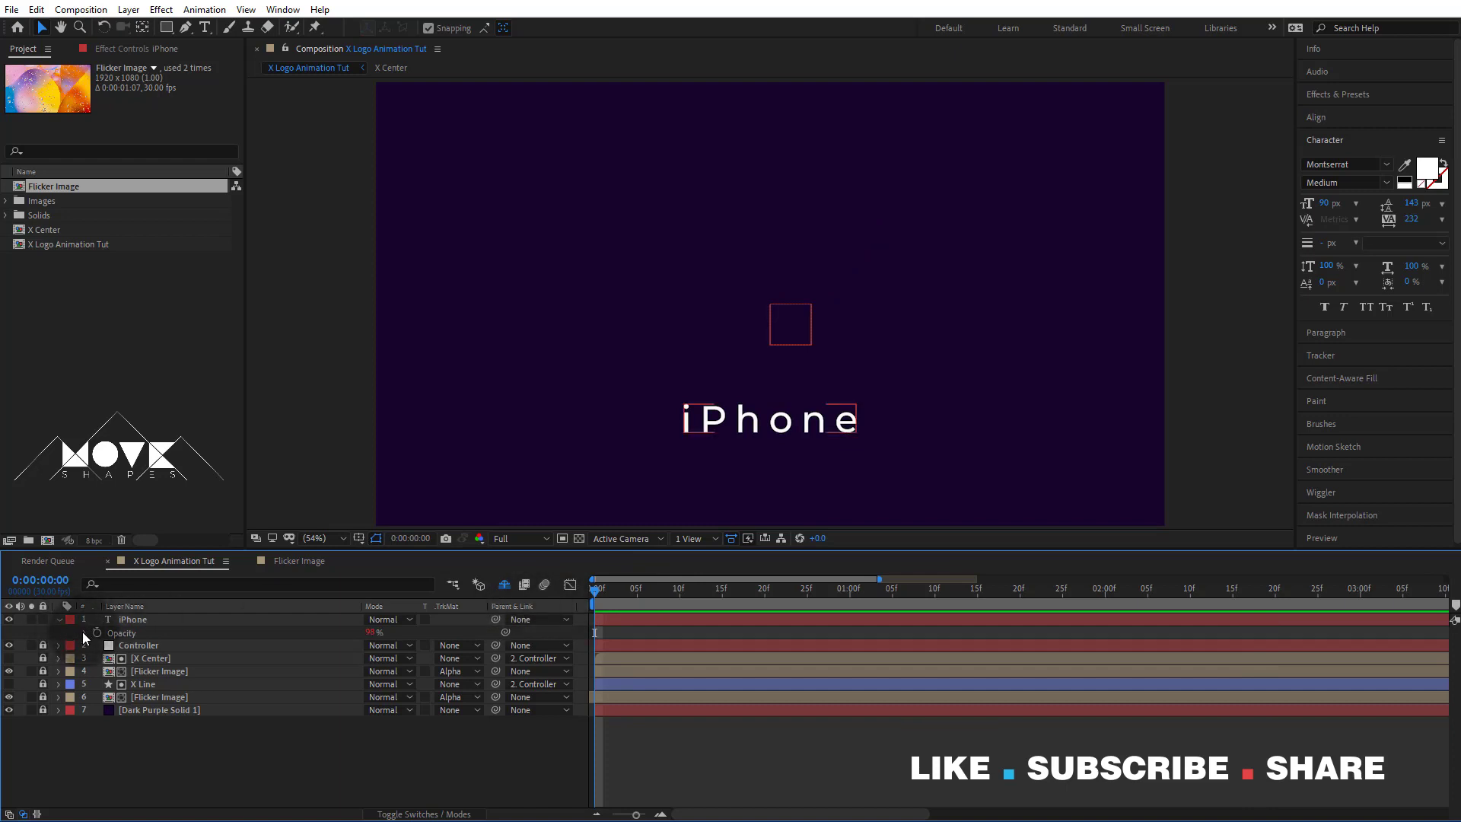
click(83, 633)
click(59, 620)
click(59, 620)
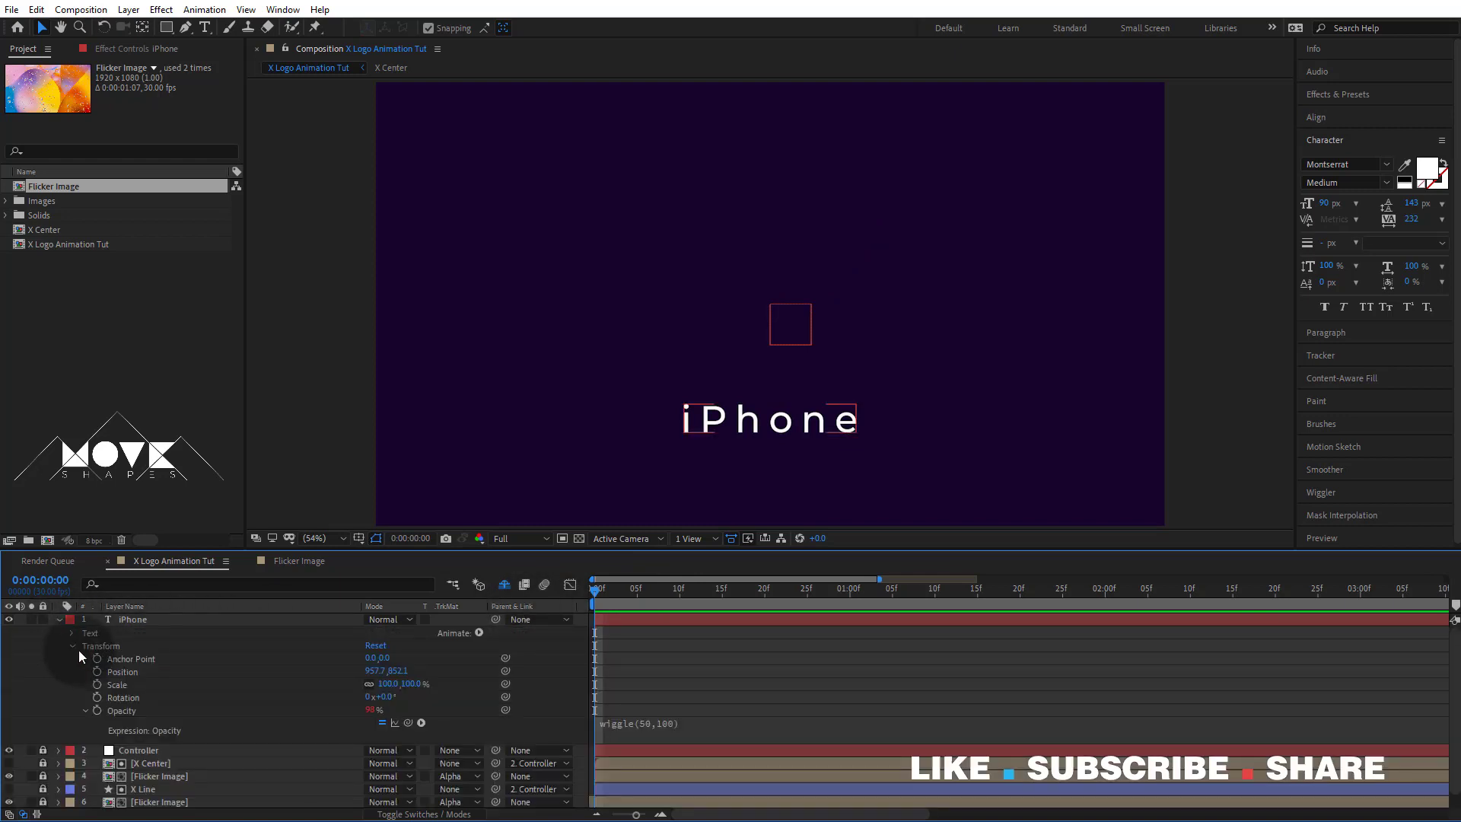
click(72, 646)
click(479, 632)
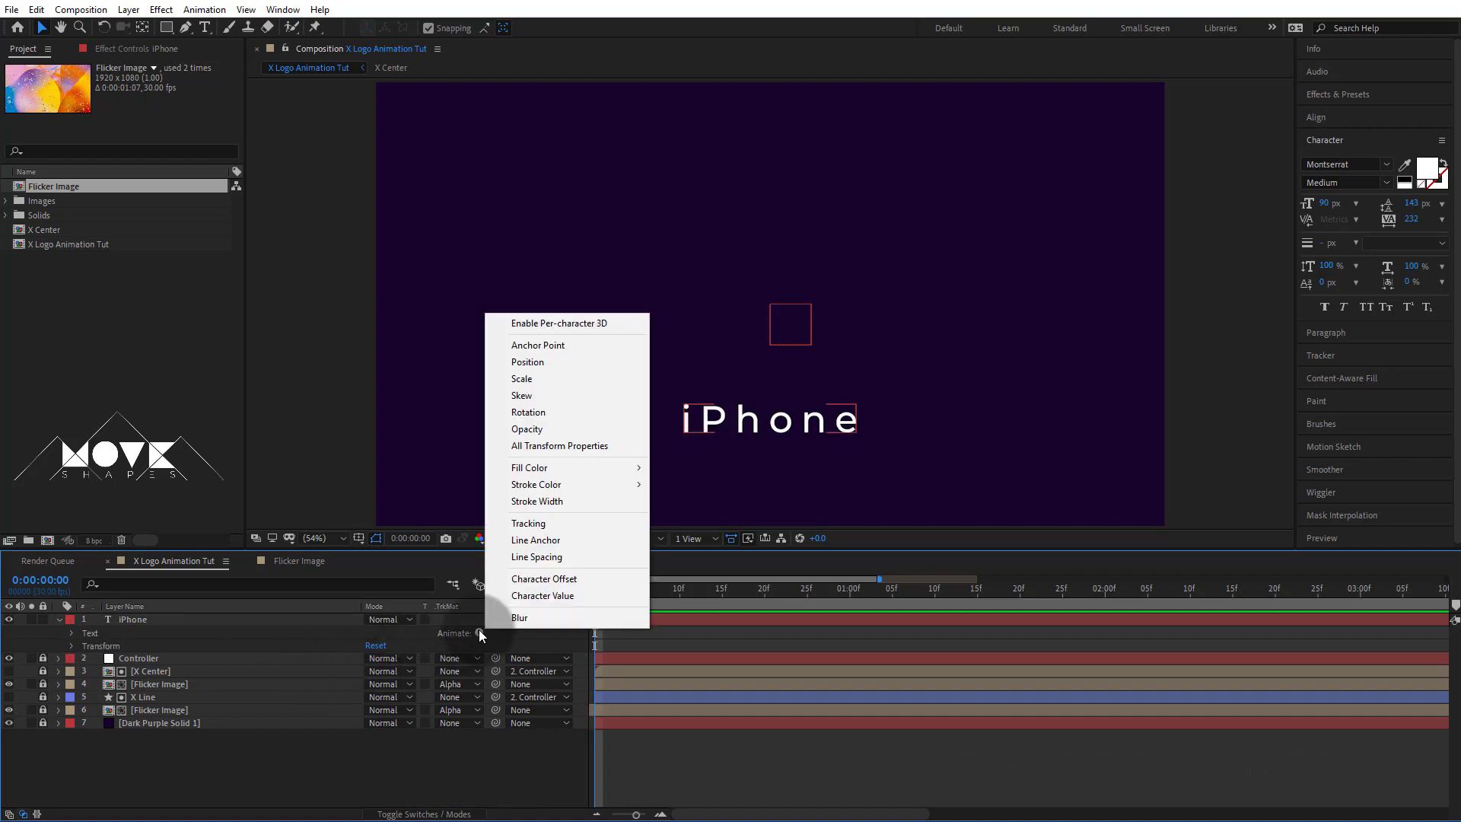
click(546, 429)
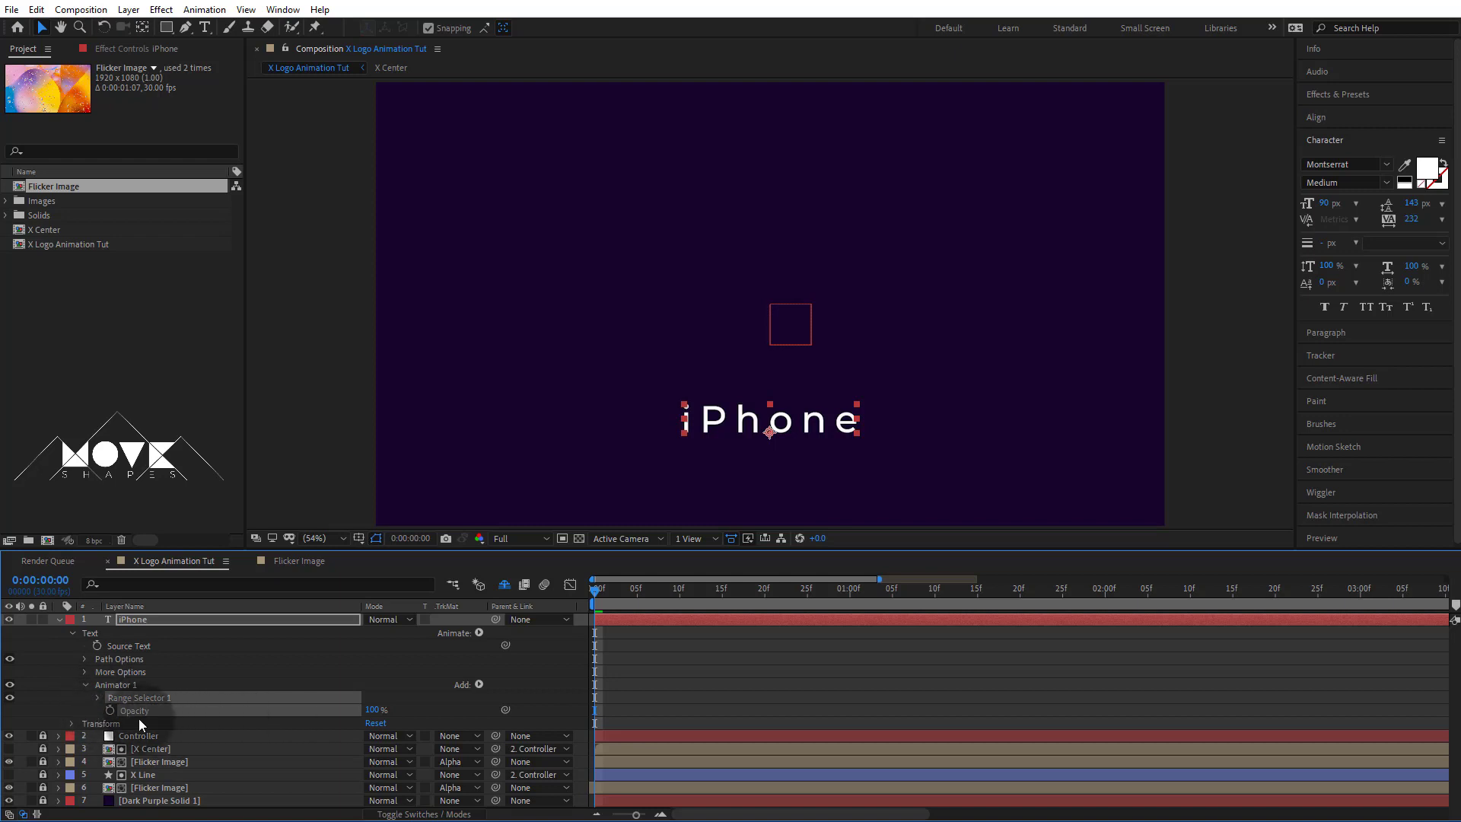
drag(371, 713, 238, 710)
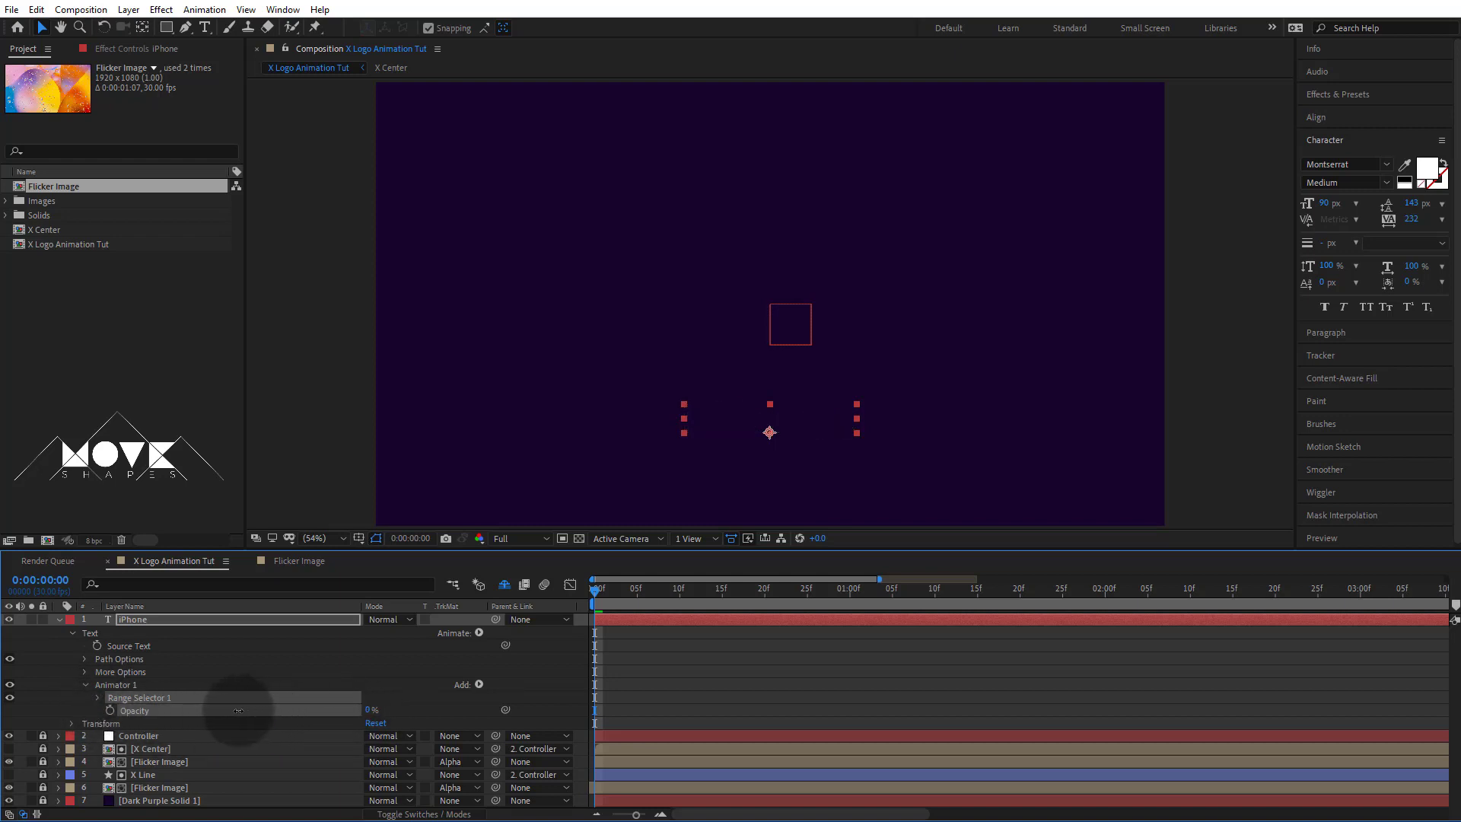
Step: Apply the expression wiggle(25,50) to the Offset of the text animator's Range Selector 1 and preview the animation
click(97, 699)
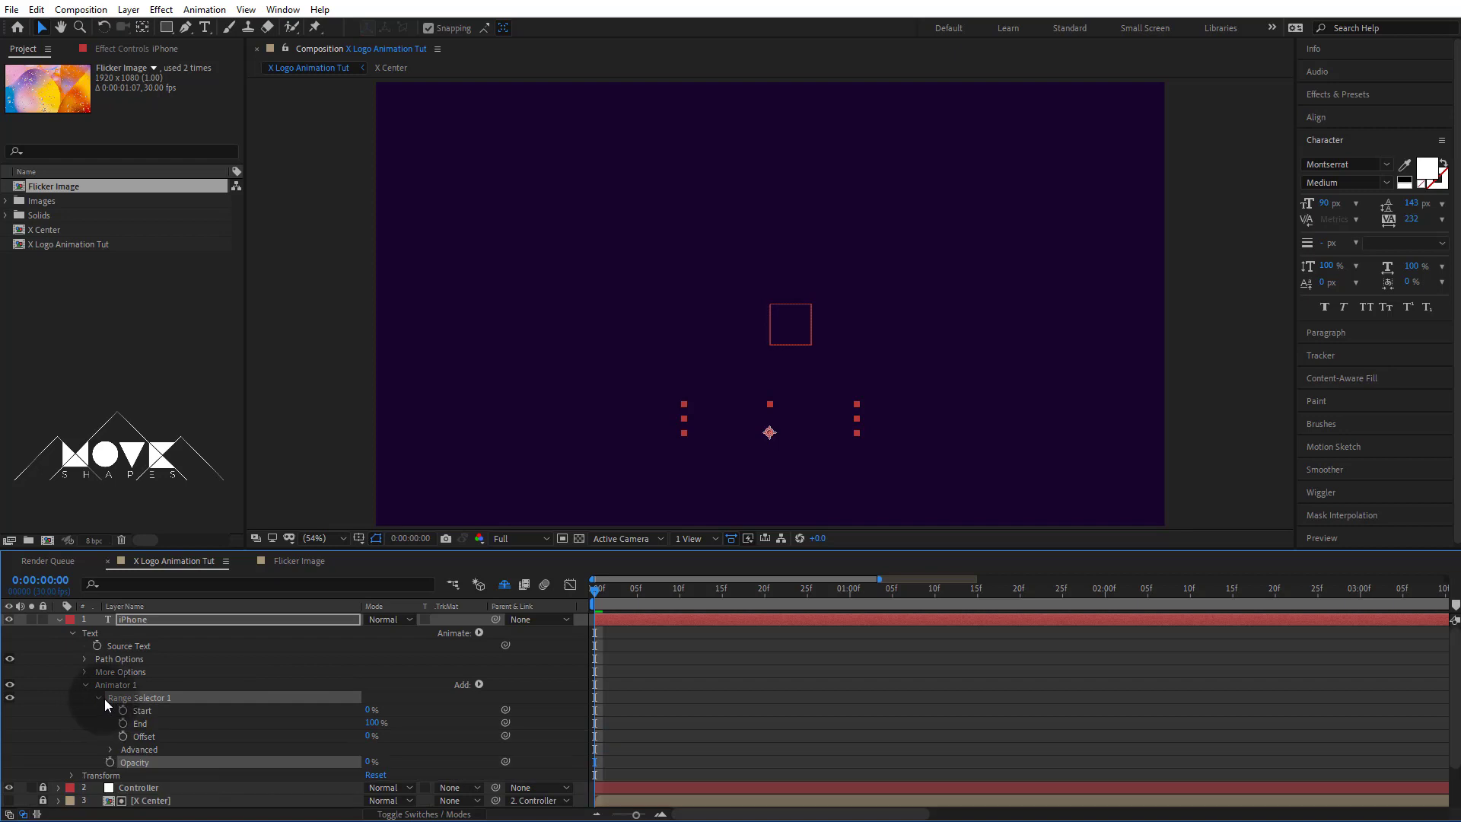
alt+click(123, 736)
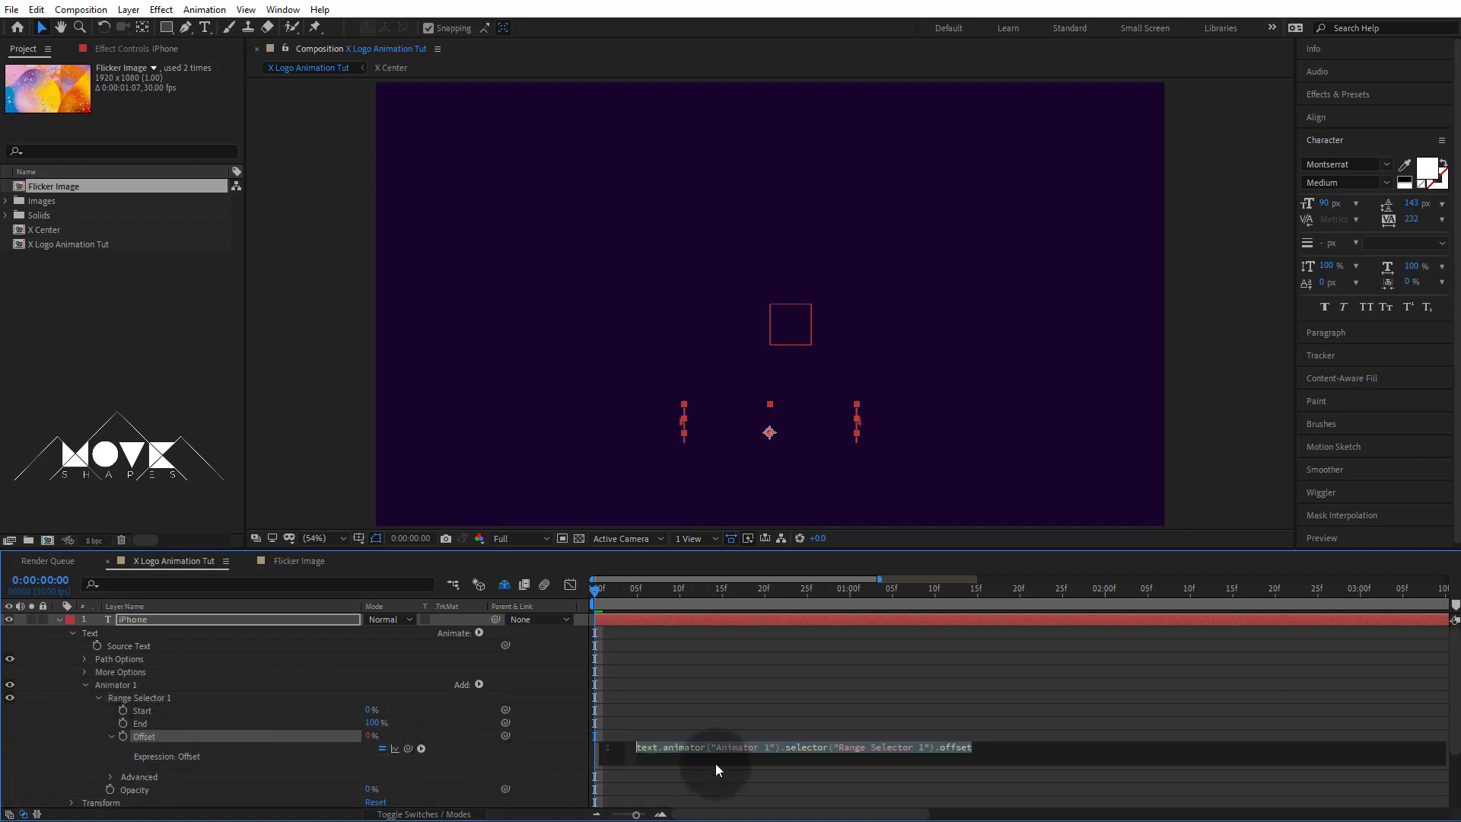
text(wiggle(25,5)
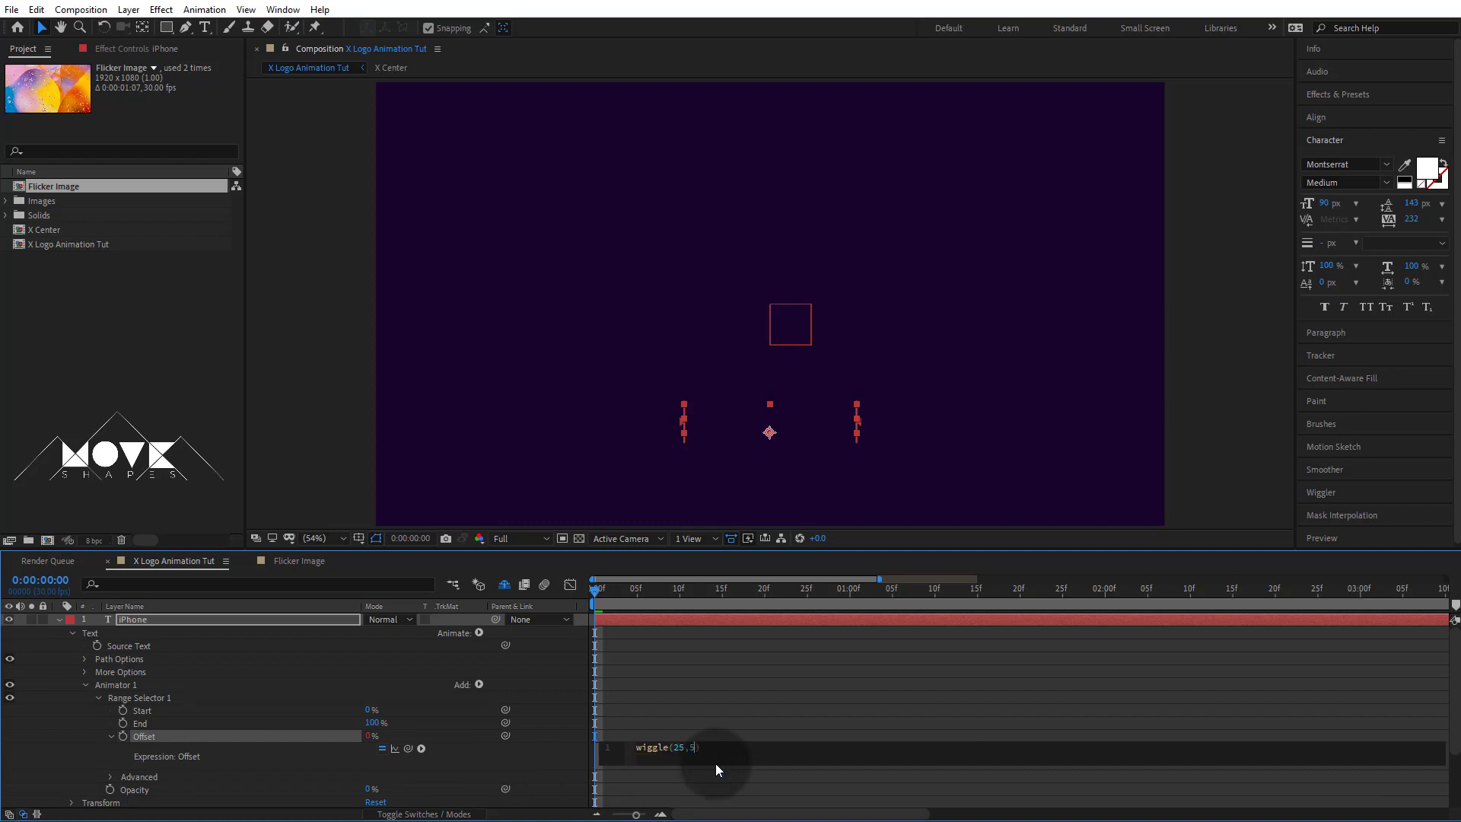
text(0)
click(1227, 404)
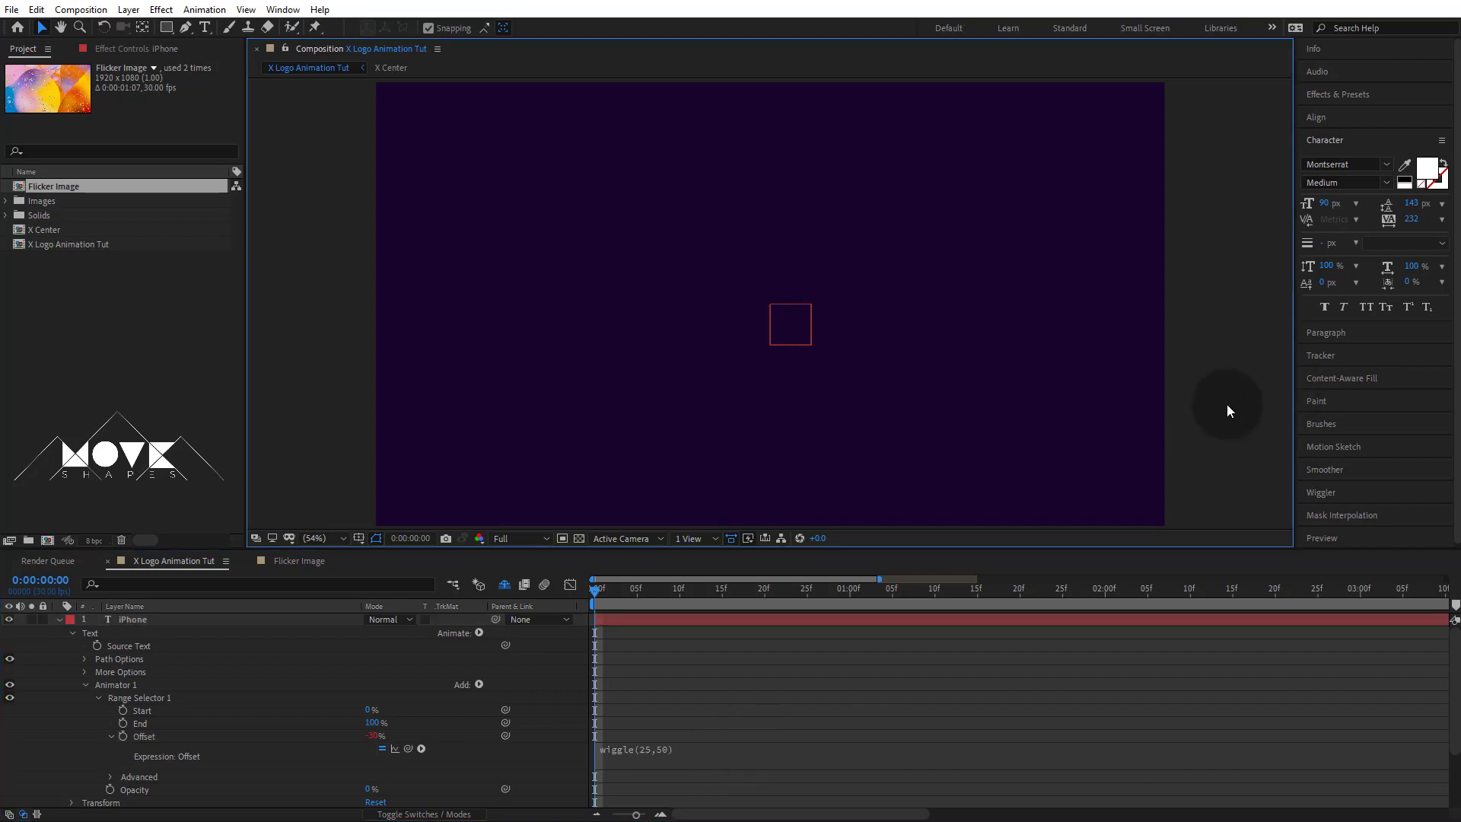
key(space)
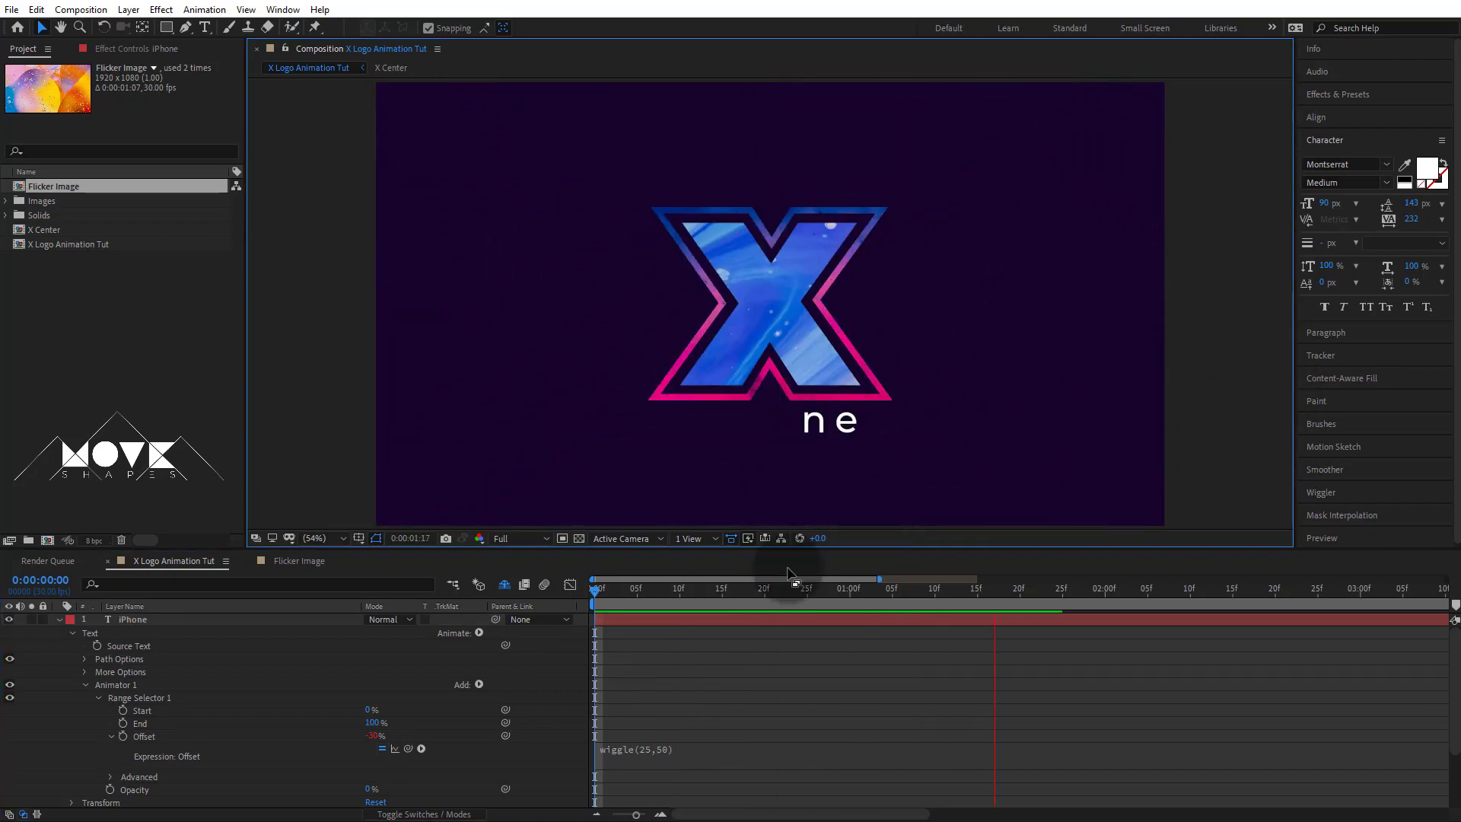
Step: Collapse the iPhone layer's properties and shift the layer so it starts at about 0:00:00:13
drag(615, 596, 497, 643)
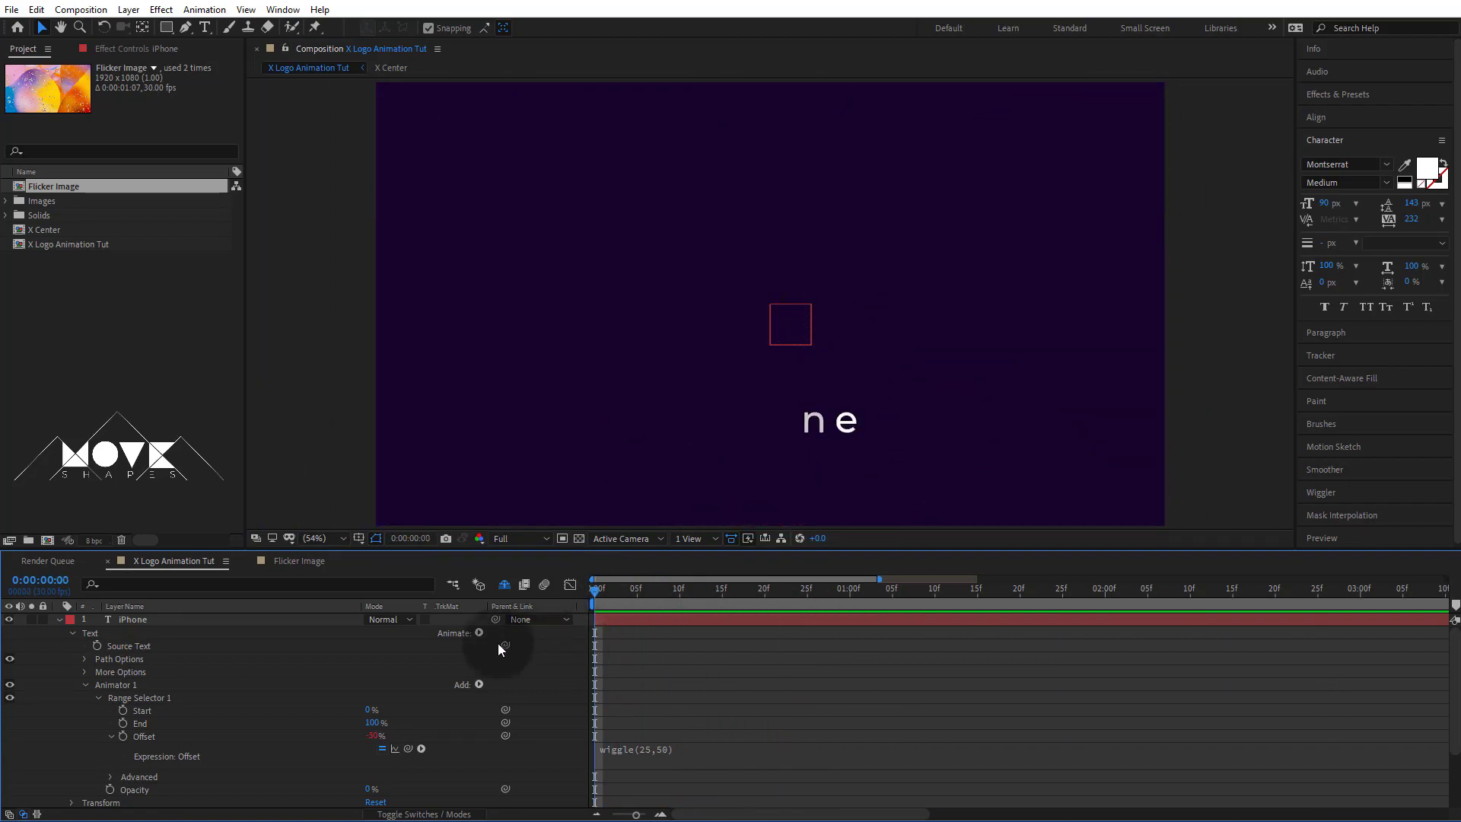
click(9, 656)
click(59, 620)
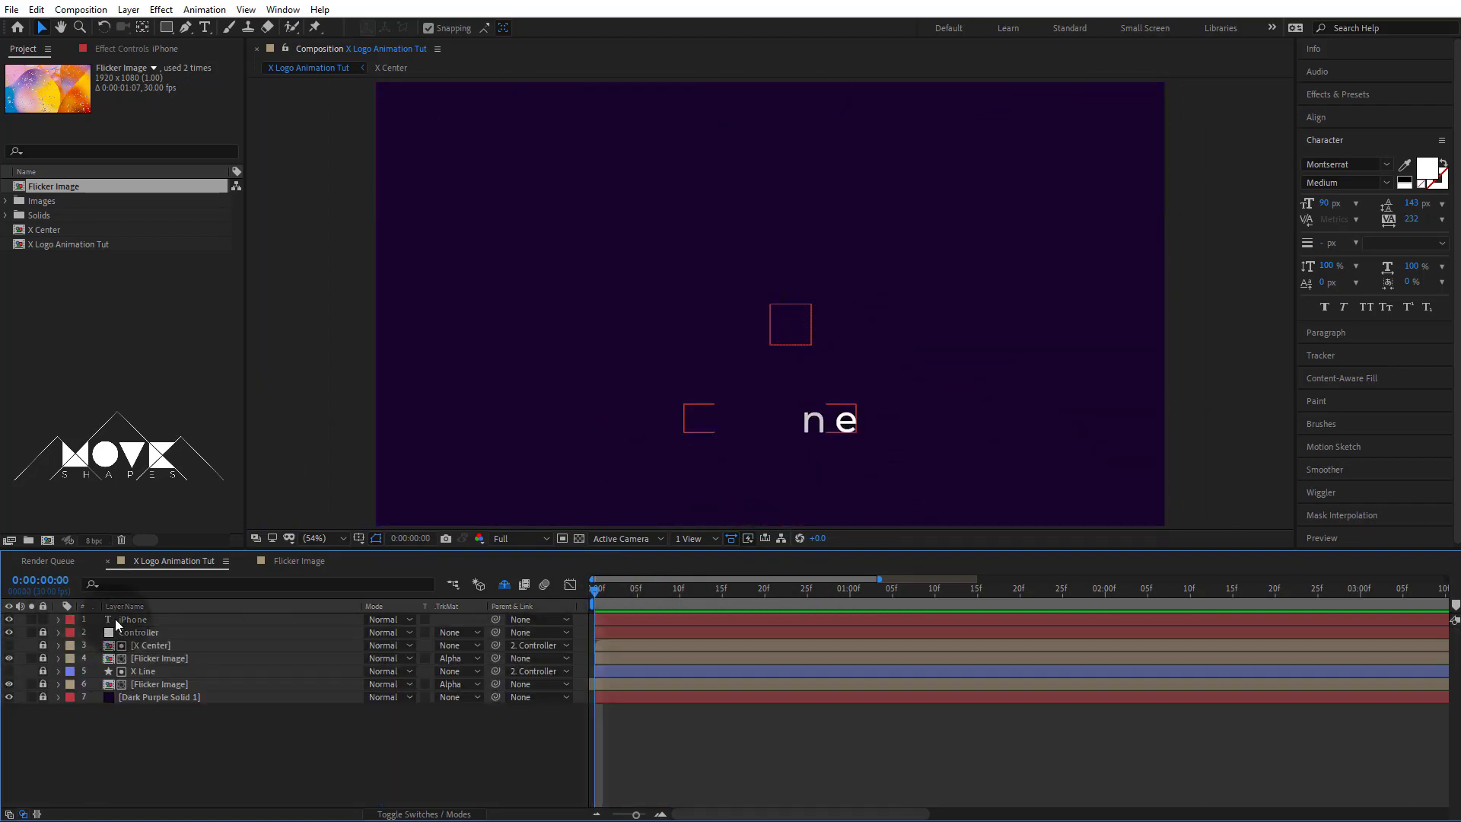
key(space)
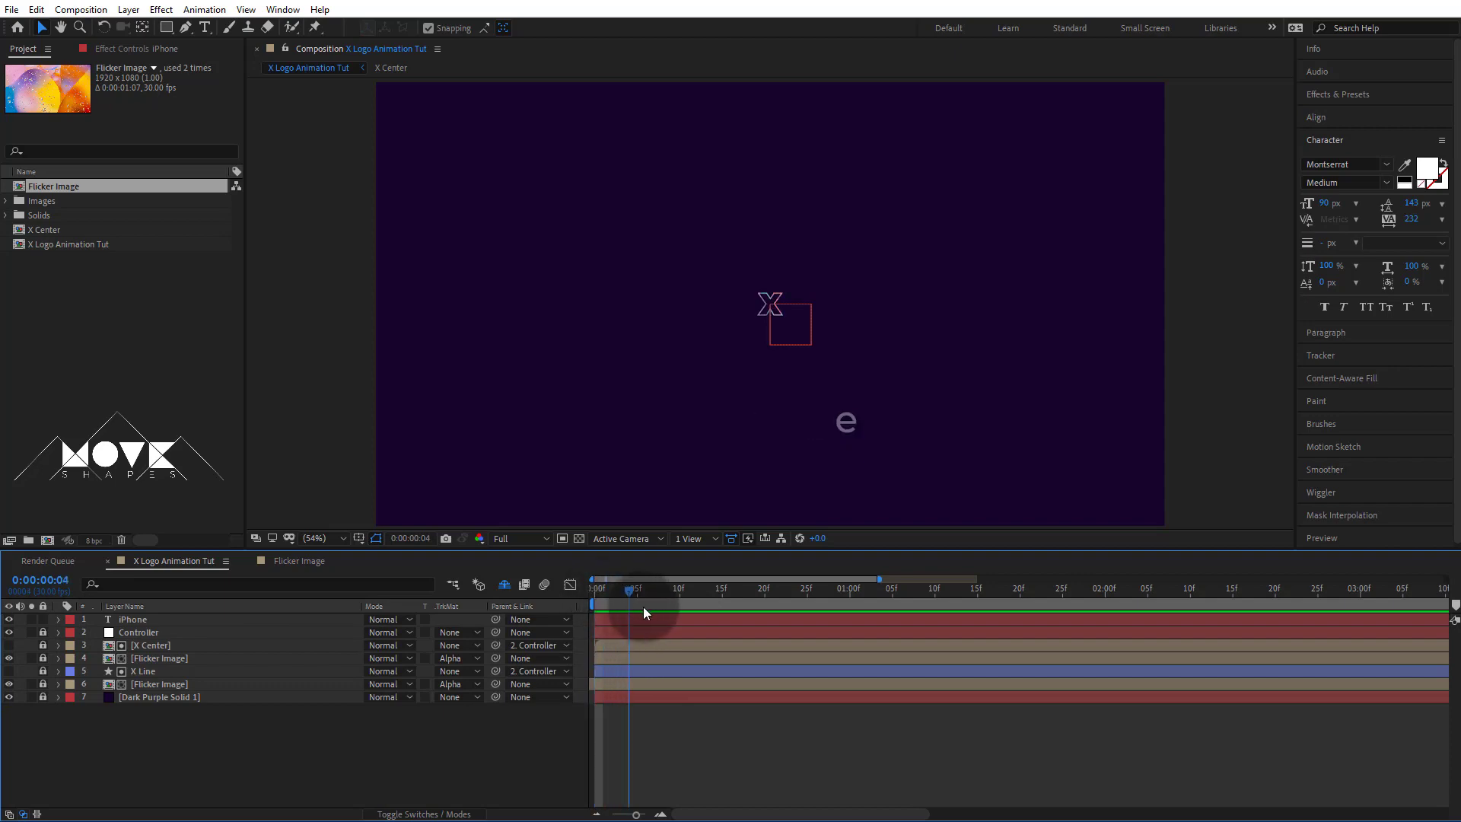
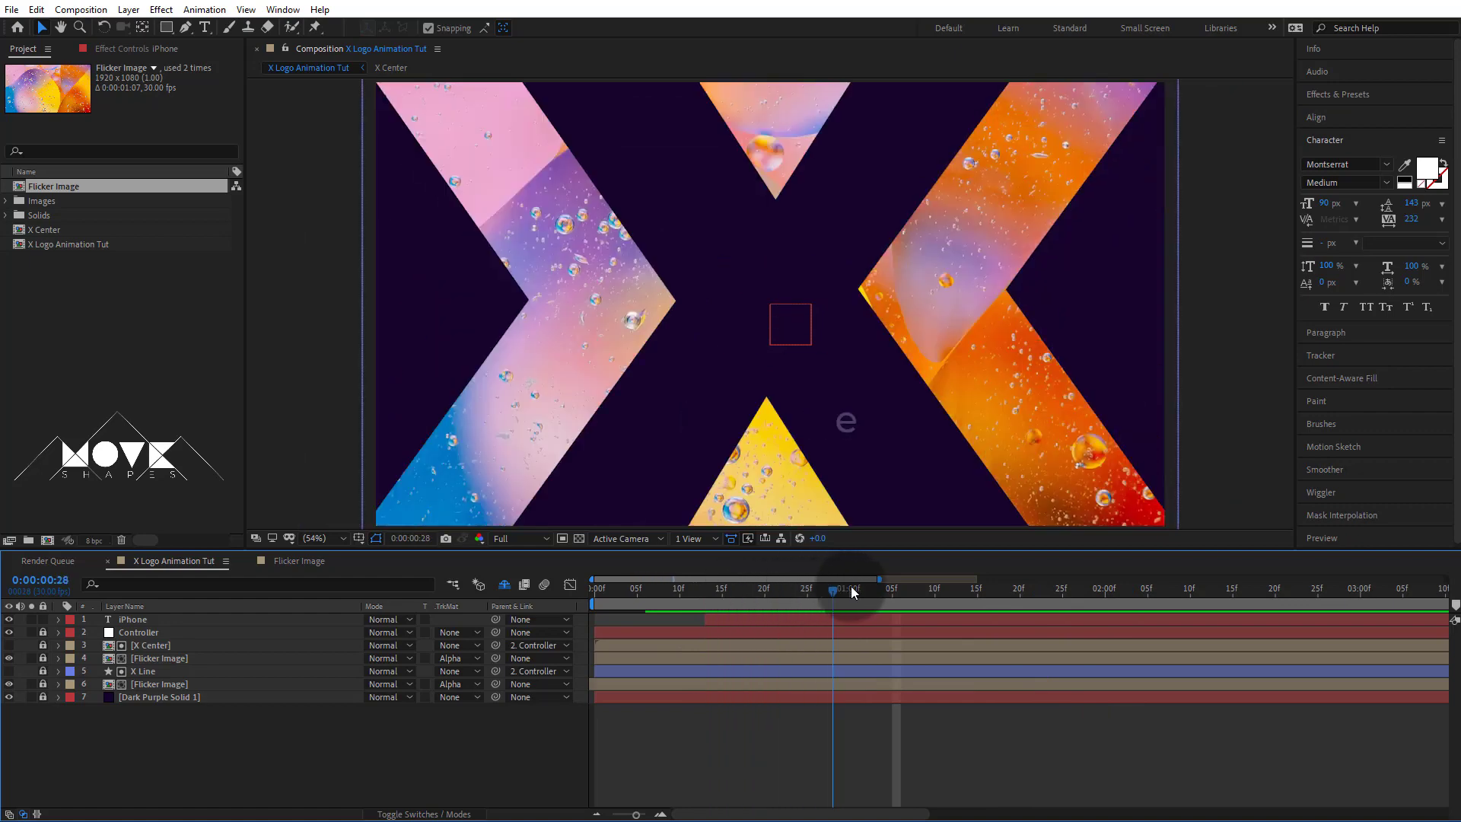
Step: Split the iPhone text layer at 0:00:01:17
drag(851, 586, 996, 586)
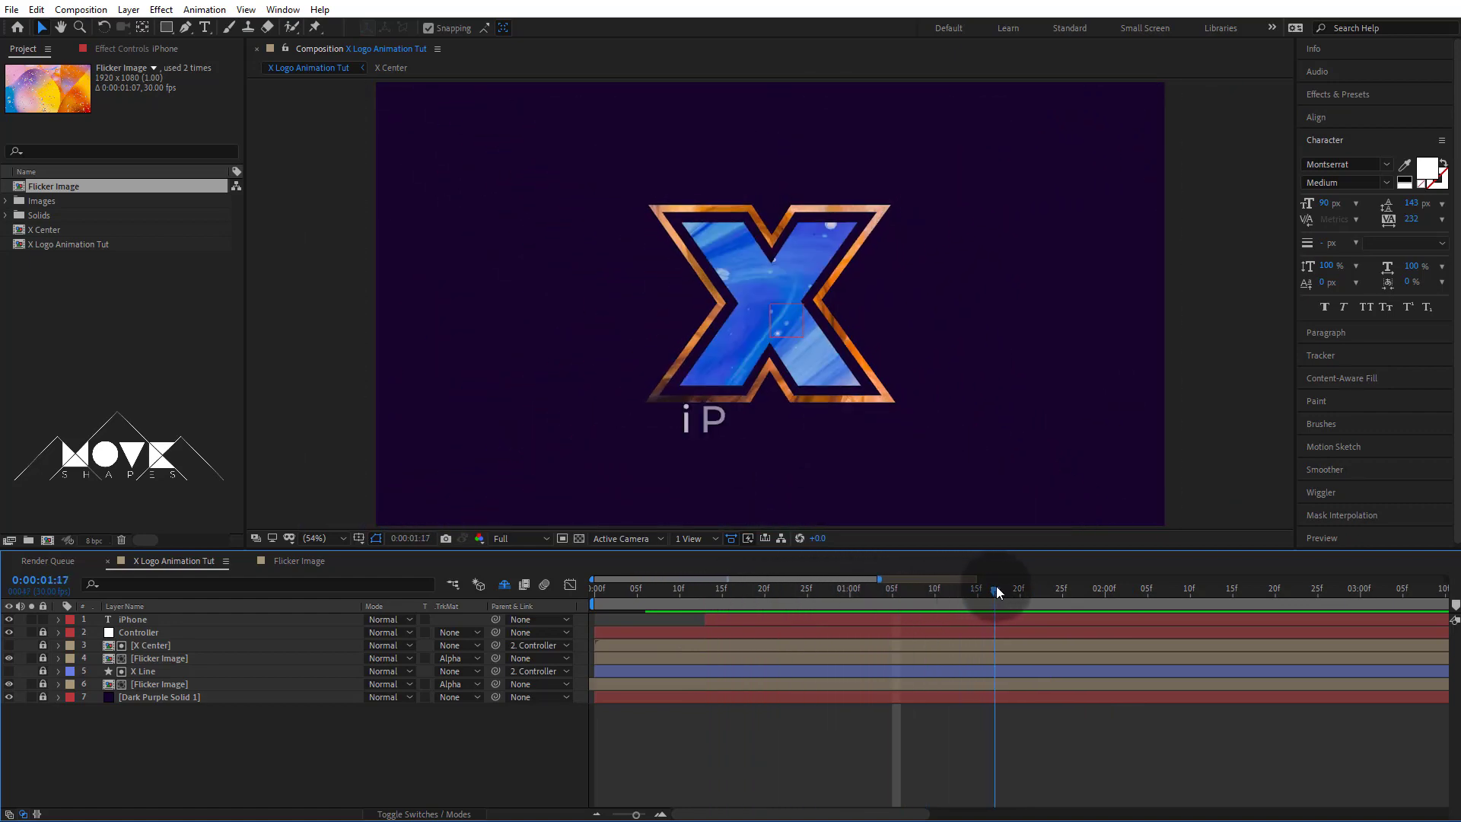
click(958, 619)
key(minus)
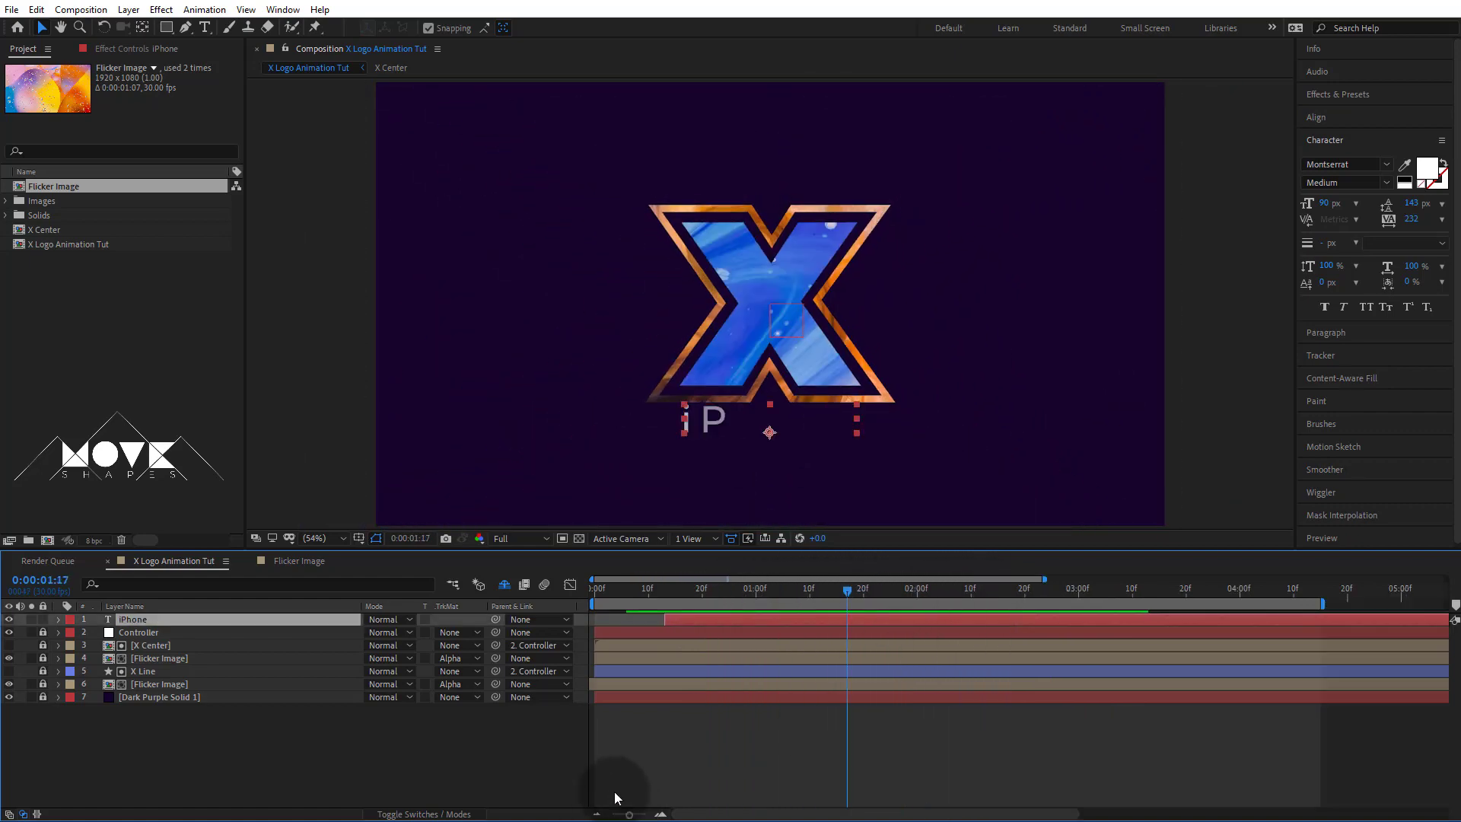
click(36, 10)
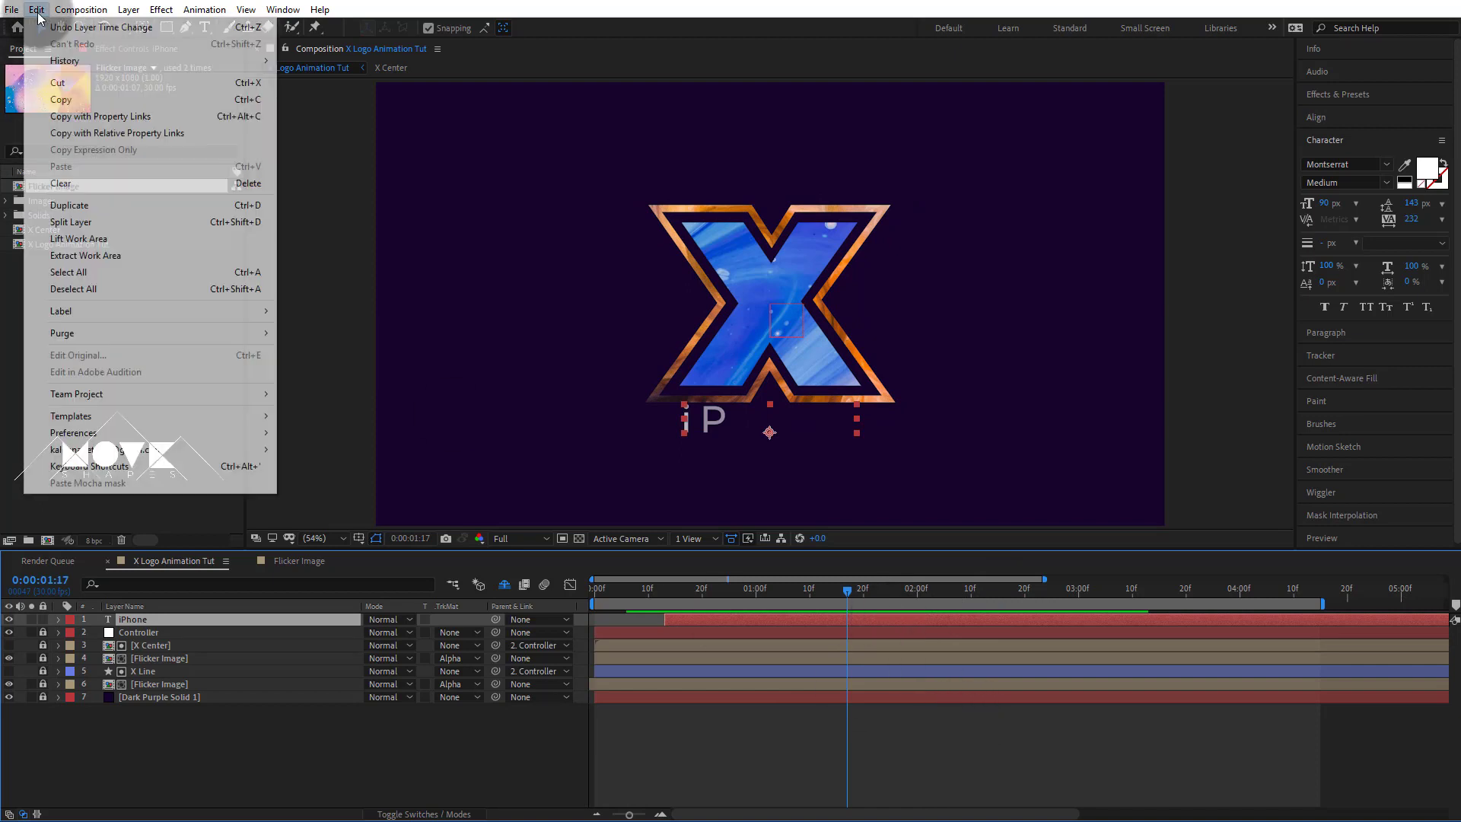
click(70, 222)
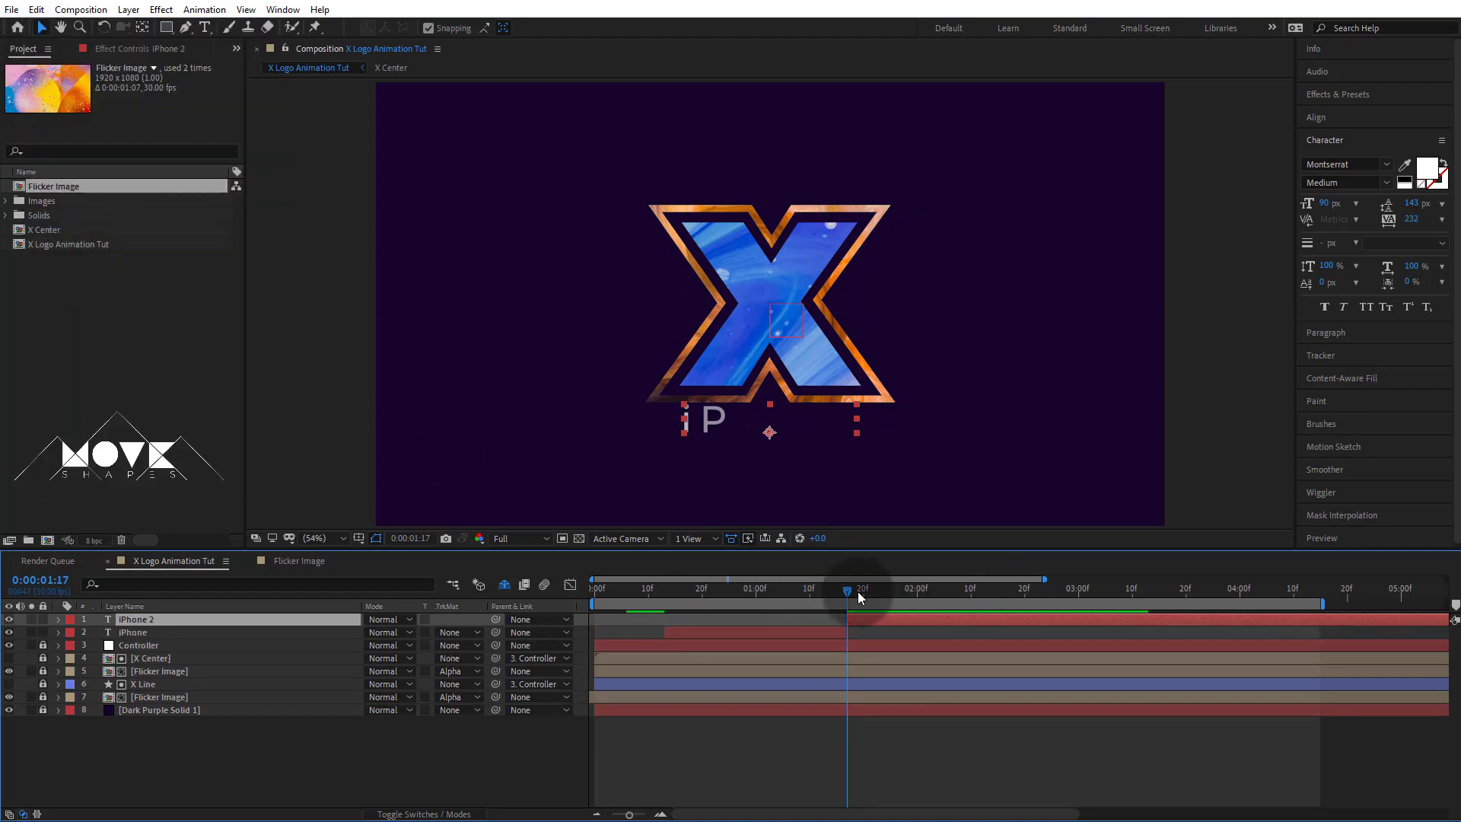
Step: Change the iPhone 2 layer's Range Selector Offset expression to wiggle(25,100) and preview the flicker around the split
drag(858, 595, 872, 625)
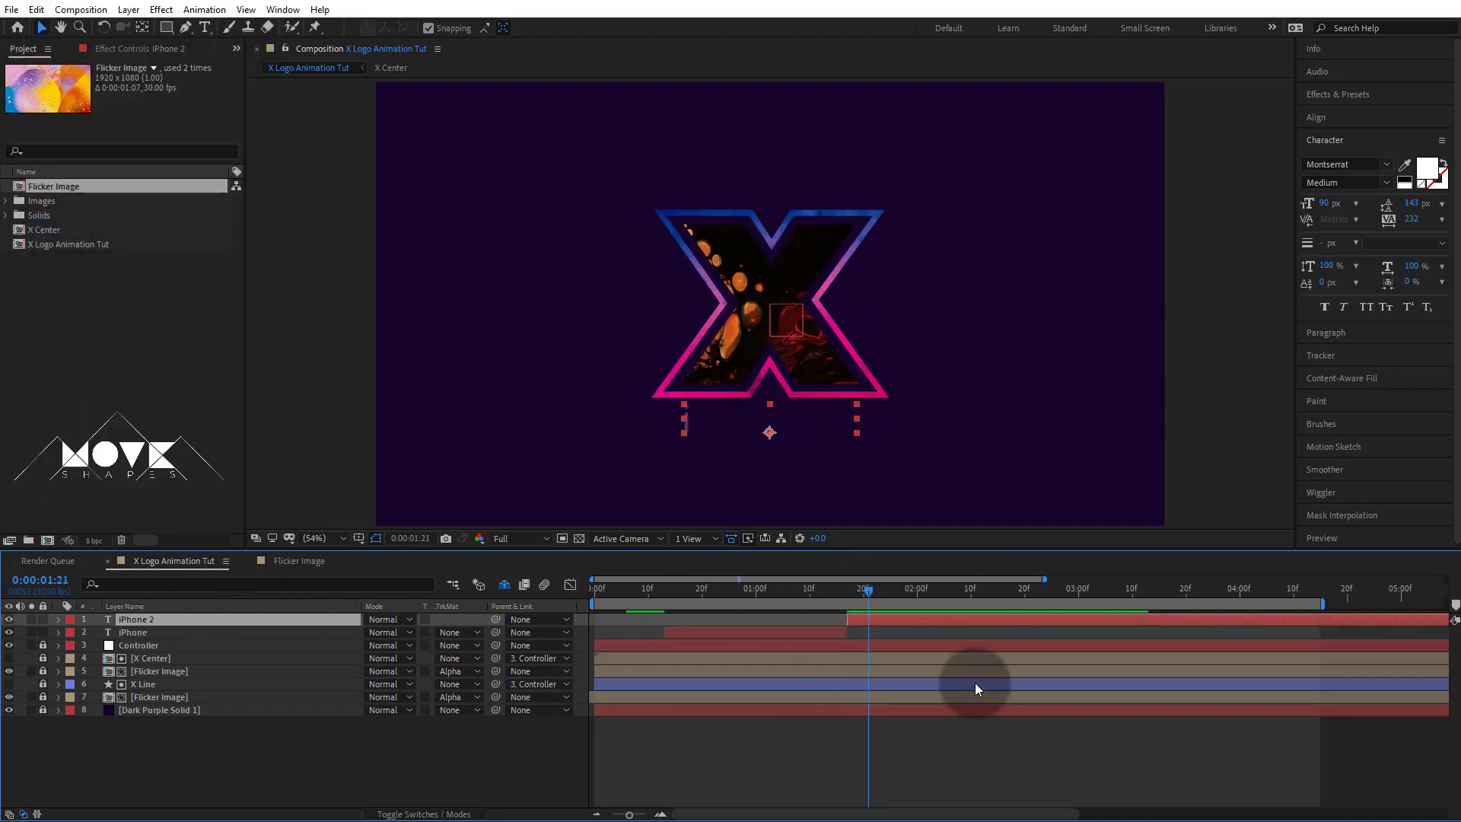
key(e)
key(e)
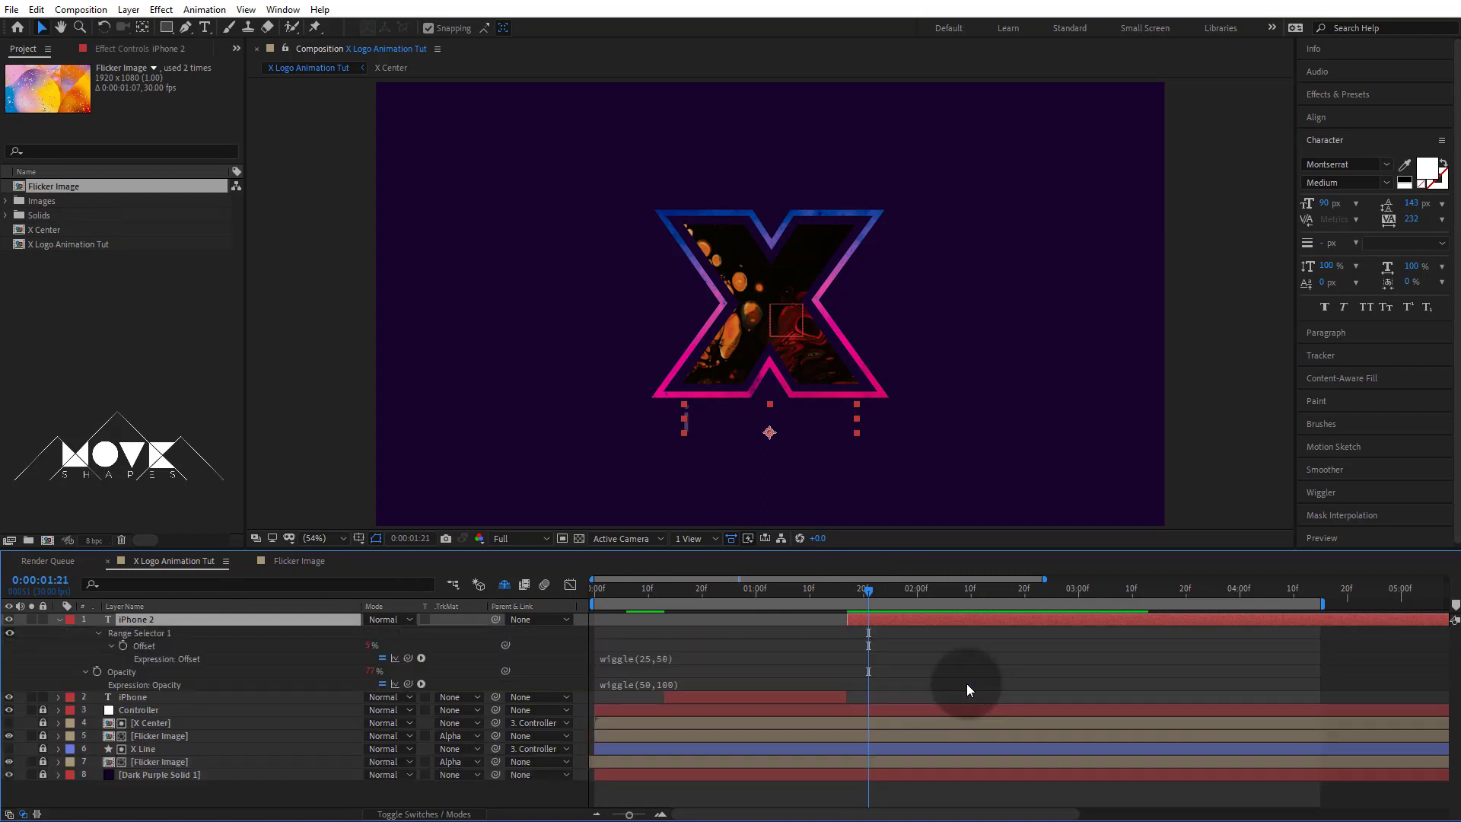
click(650, 659)
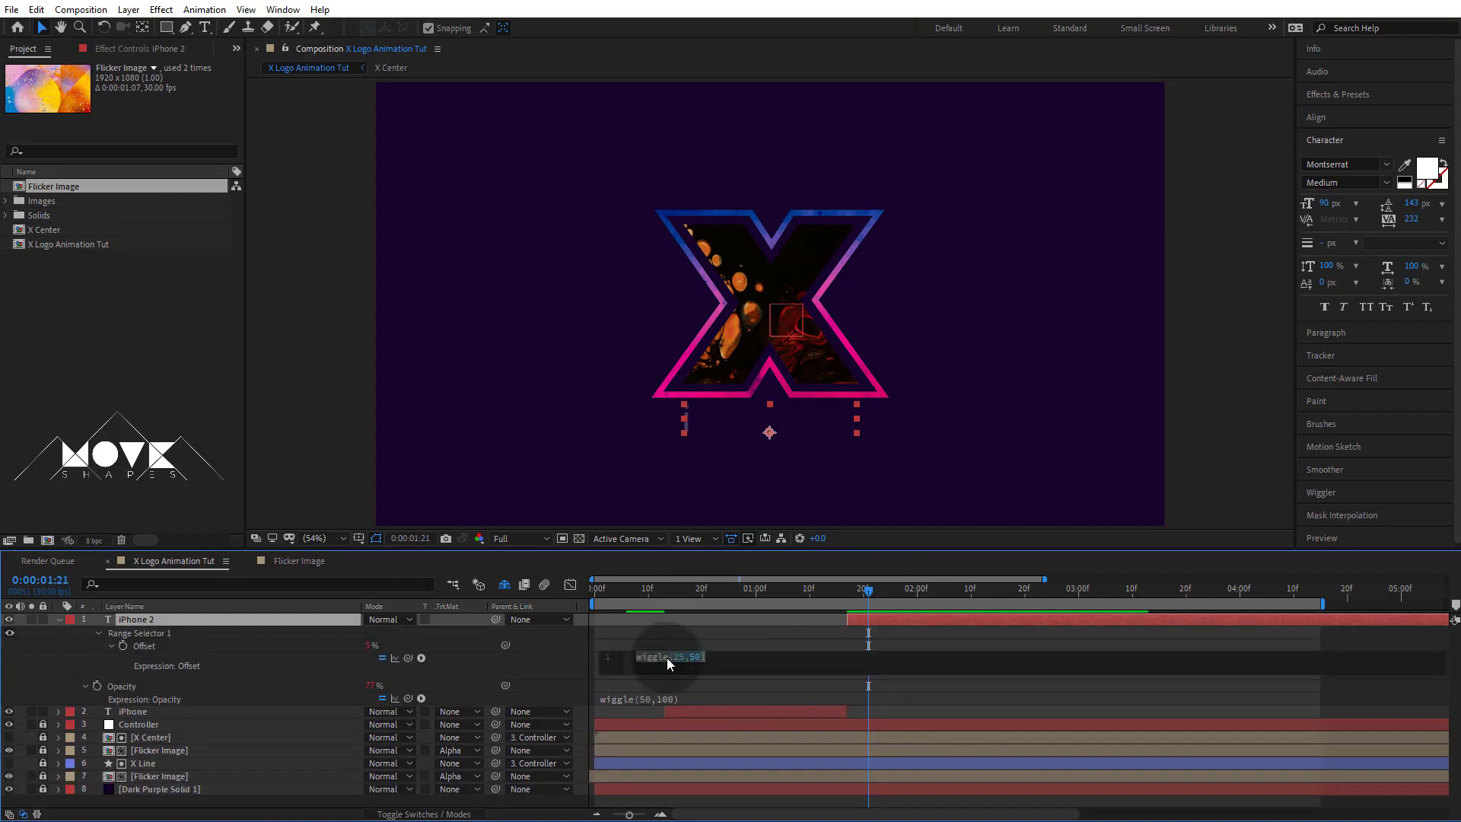
click(672, 660)
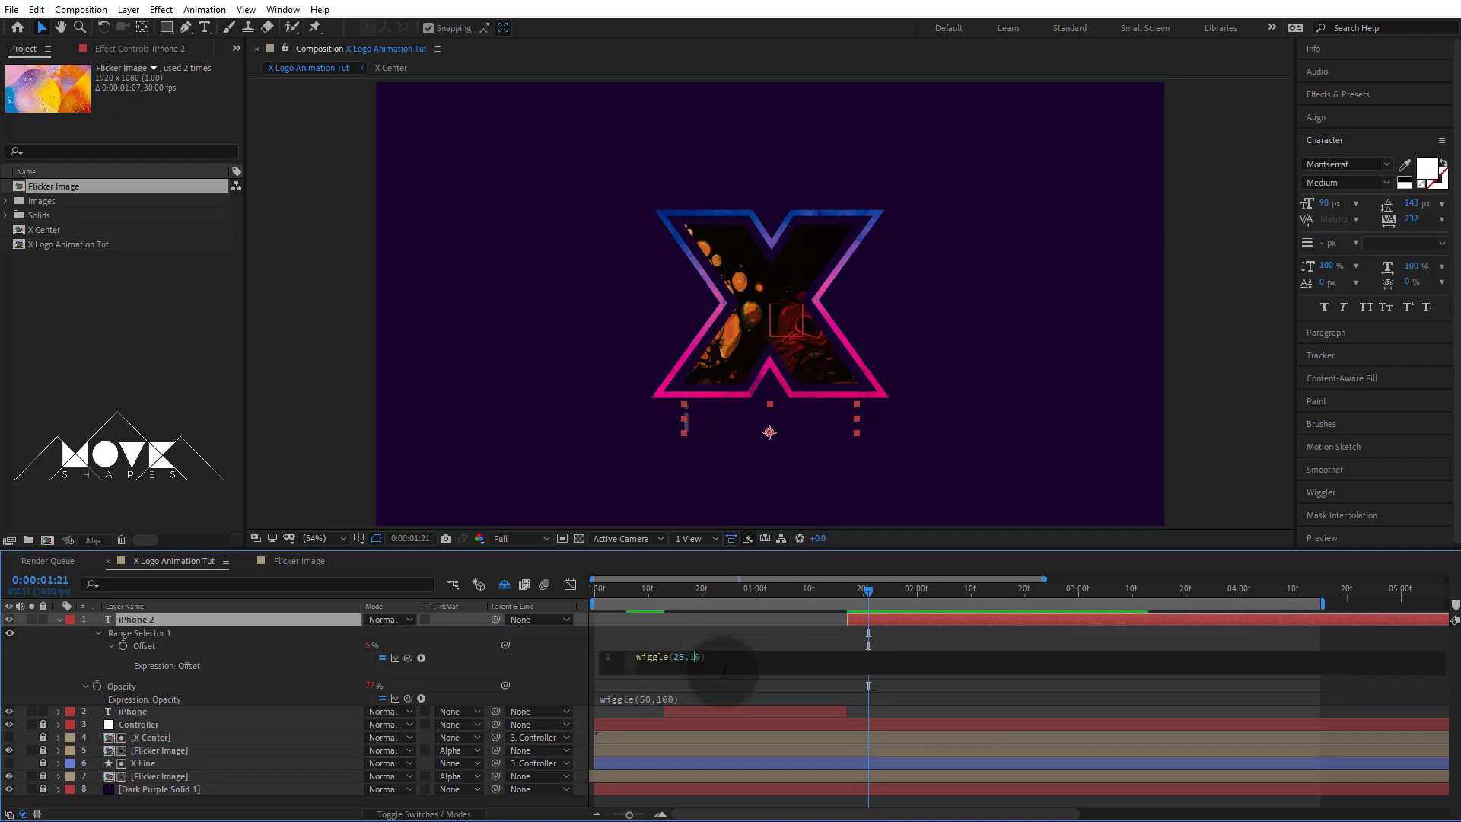
text(0)
click(791, 643)
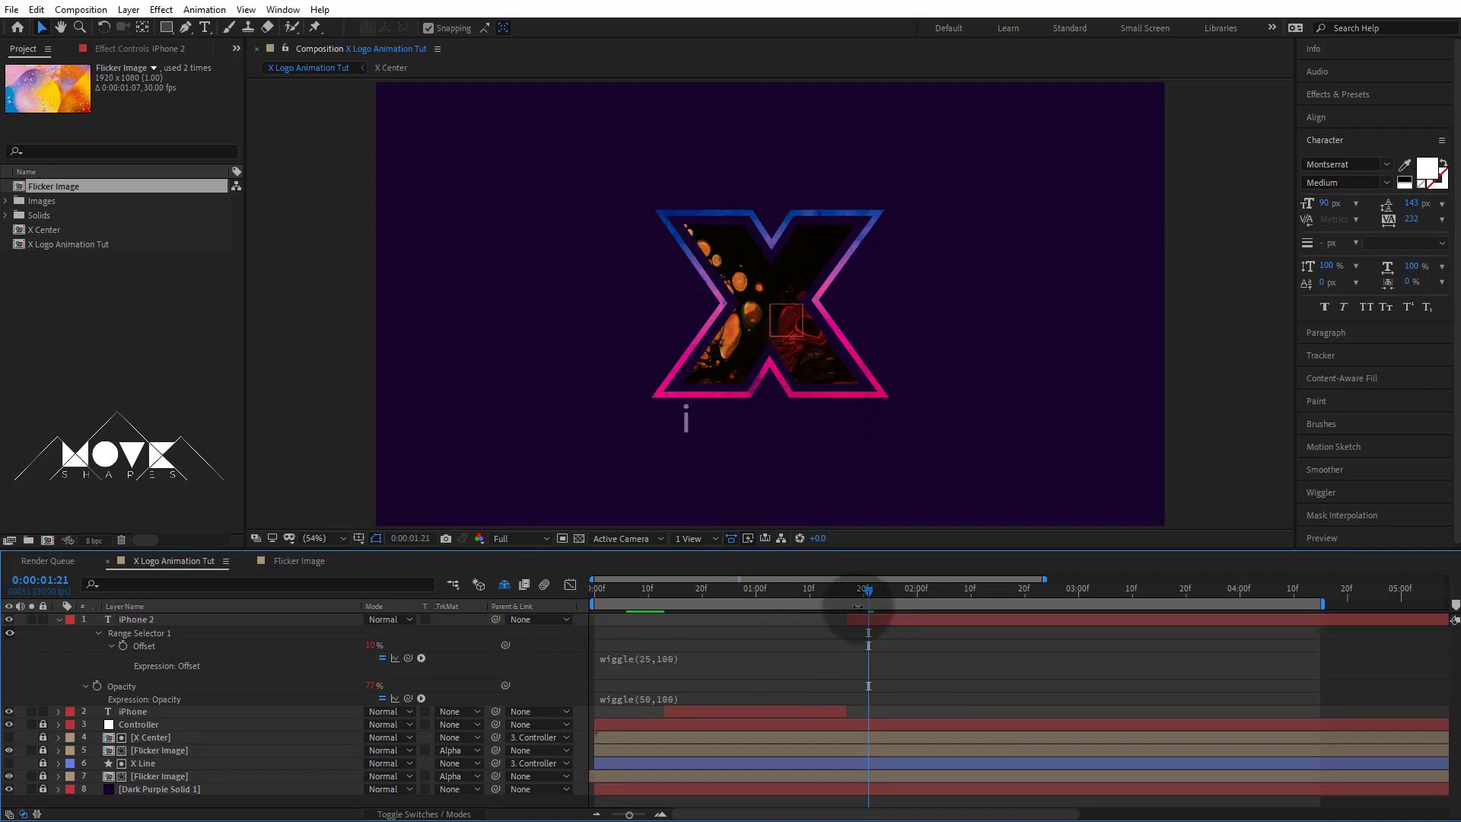
mouse_move(859, 606)
mouse_down()
mouse_move(945, 605)
mouse_move(850, 618)
mouse_up()
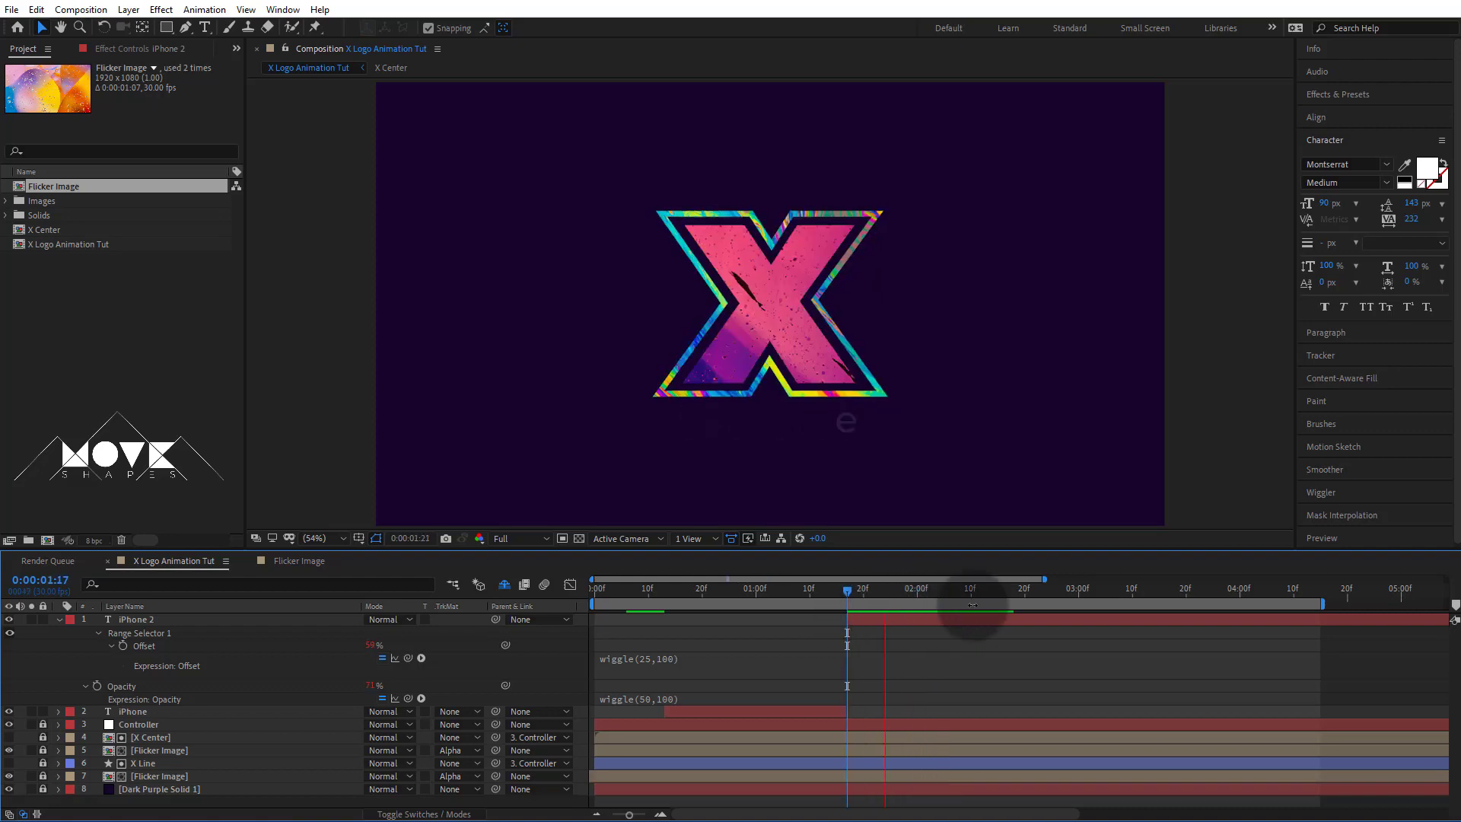
drag(973, 605, 719, 613)
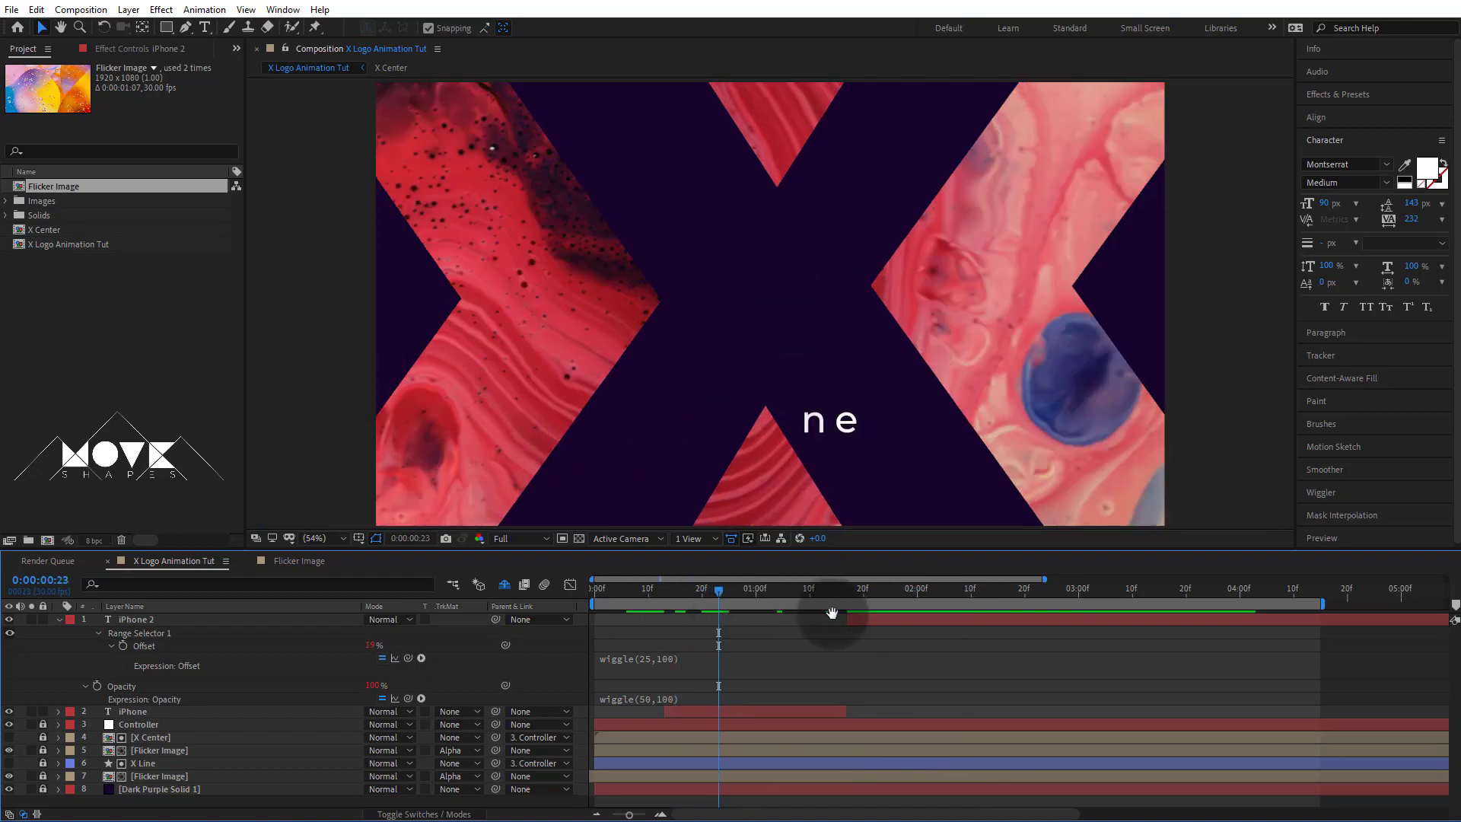
key(space)
click(837, 595)
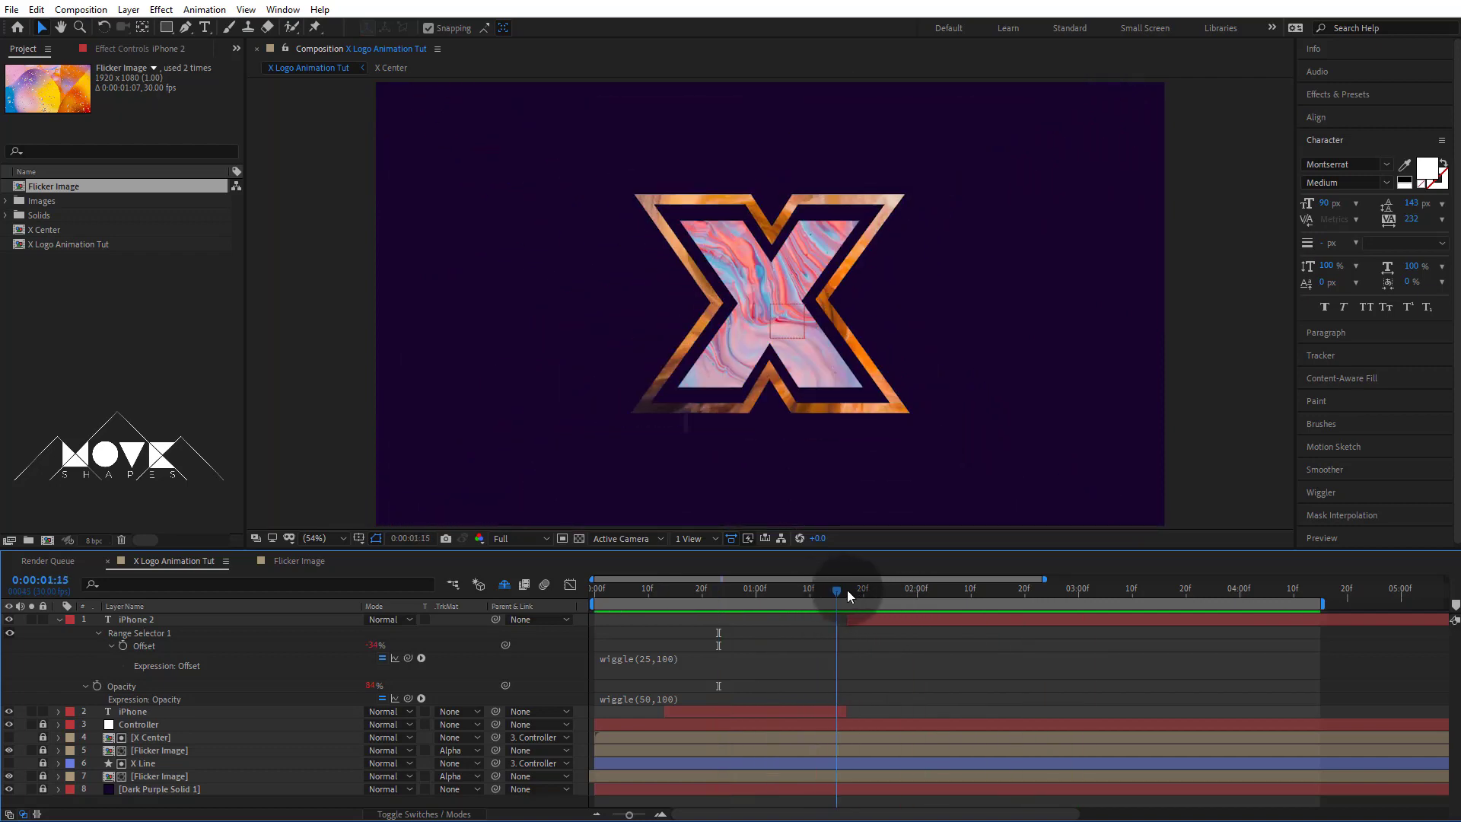
drag(850, 595, 893, 668)
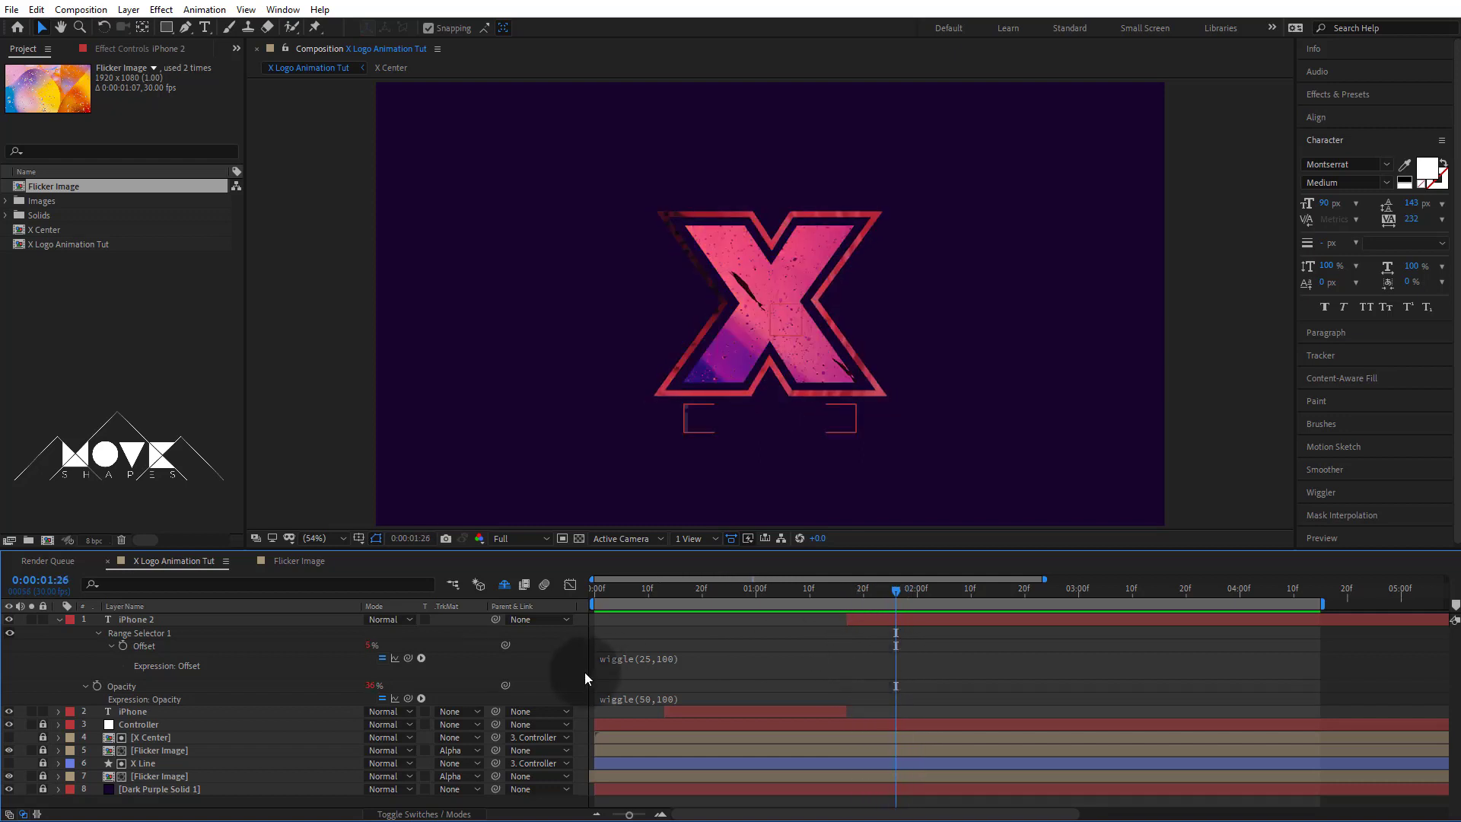
Step: Try wiggle(5,100) as the Offset expression of the iPhone 2 layer and preview the slower flicker
click(661, 659)
click(678, 656)
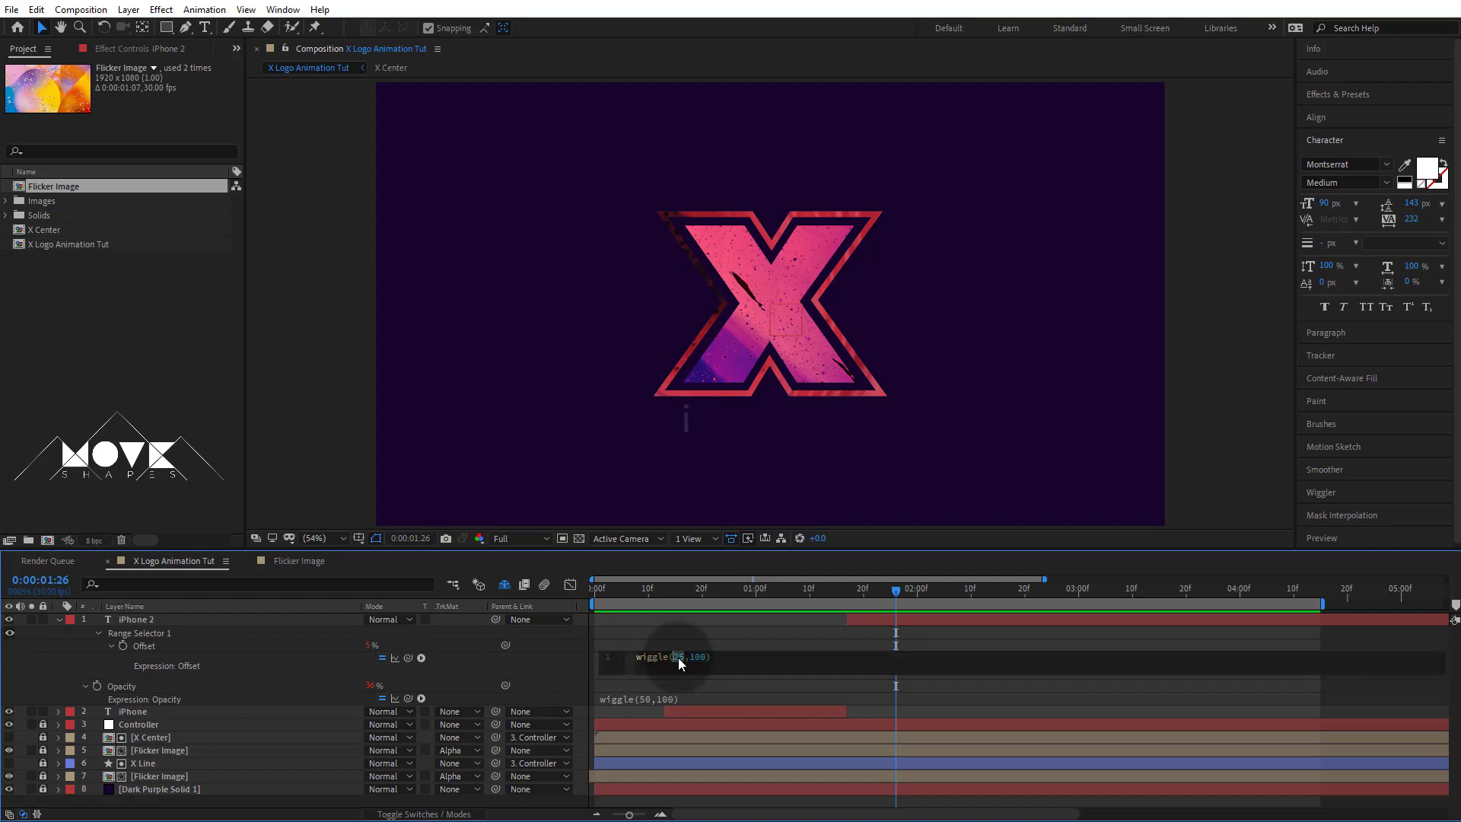
key(BackSpace)
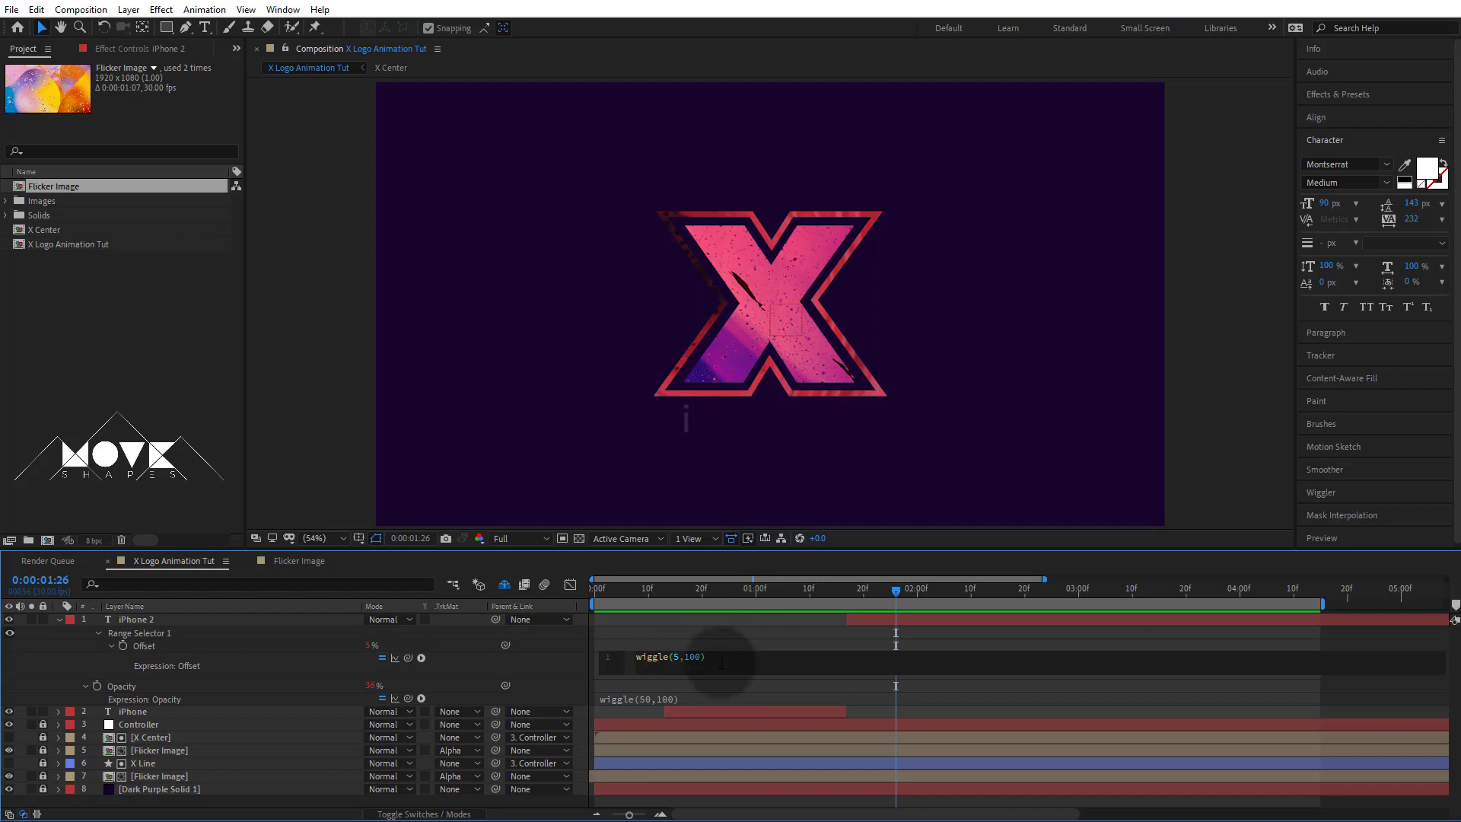
click(889, 642)
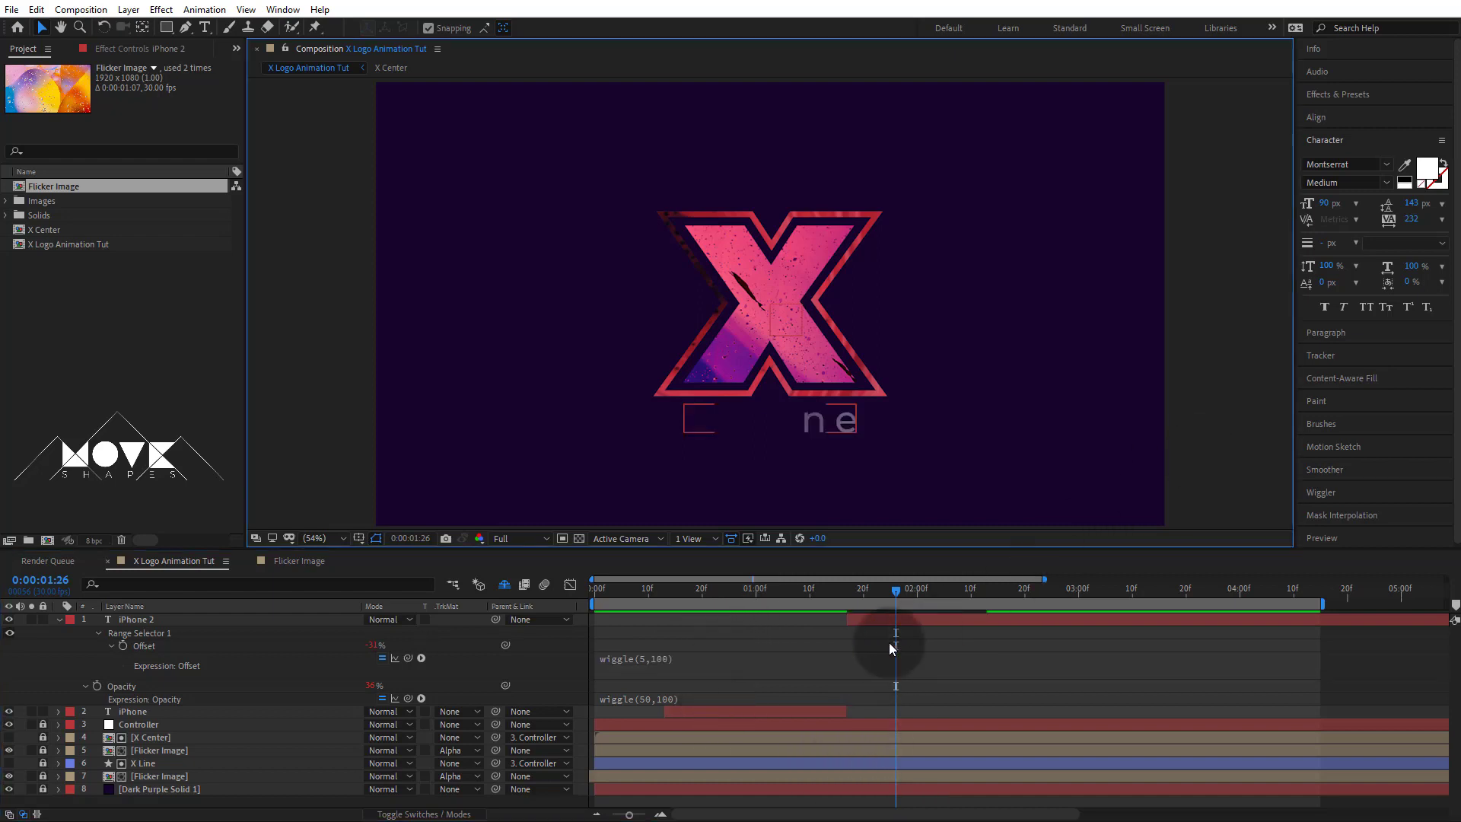
click(865, 591)
drag(864, 592, 961, 611)
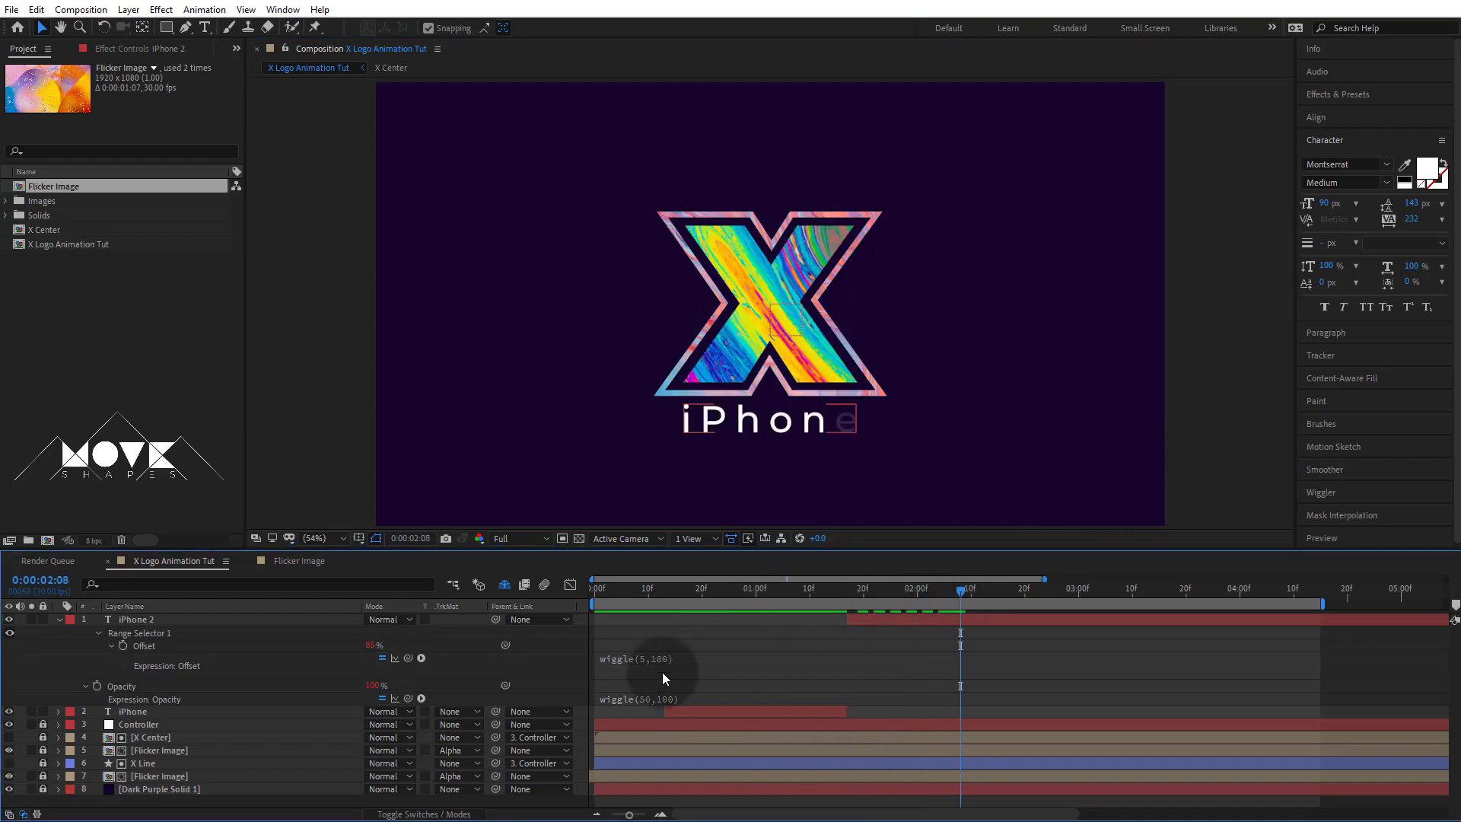
click(847, 606)
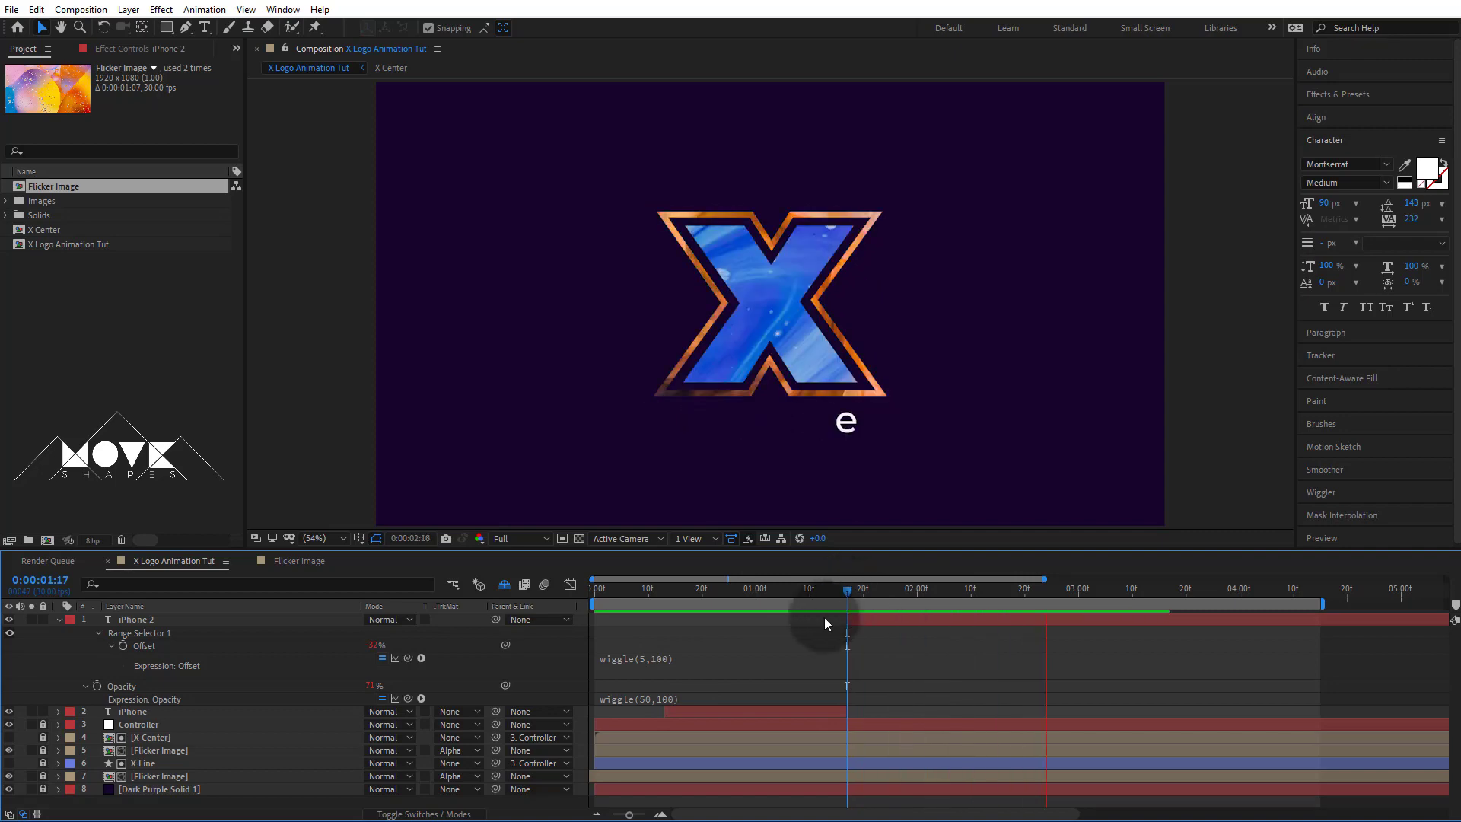
drag(796, 599, 902, 618)
Step: Set the iPhone 2 layer's Range Selector Offset expression to wiggle(50,50) and play back the animation
click(902, 619)
click(637, 657)
click(680, 657)
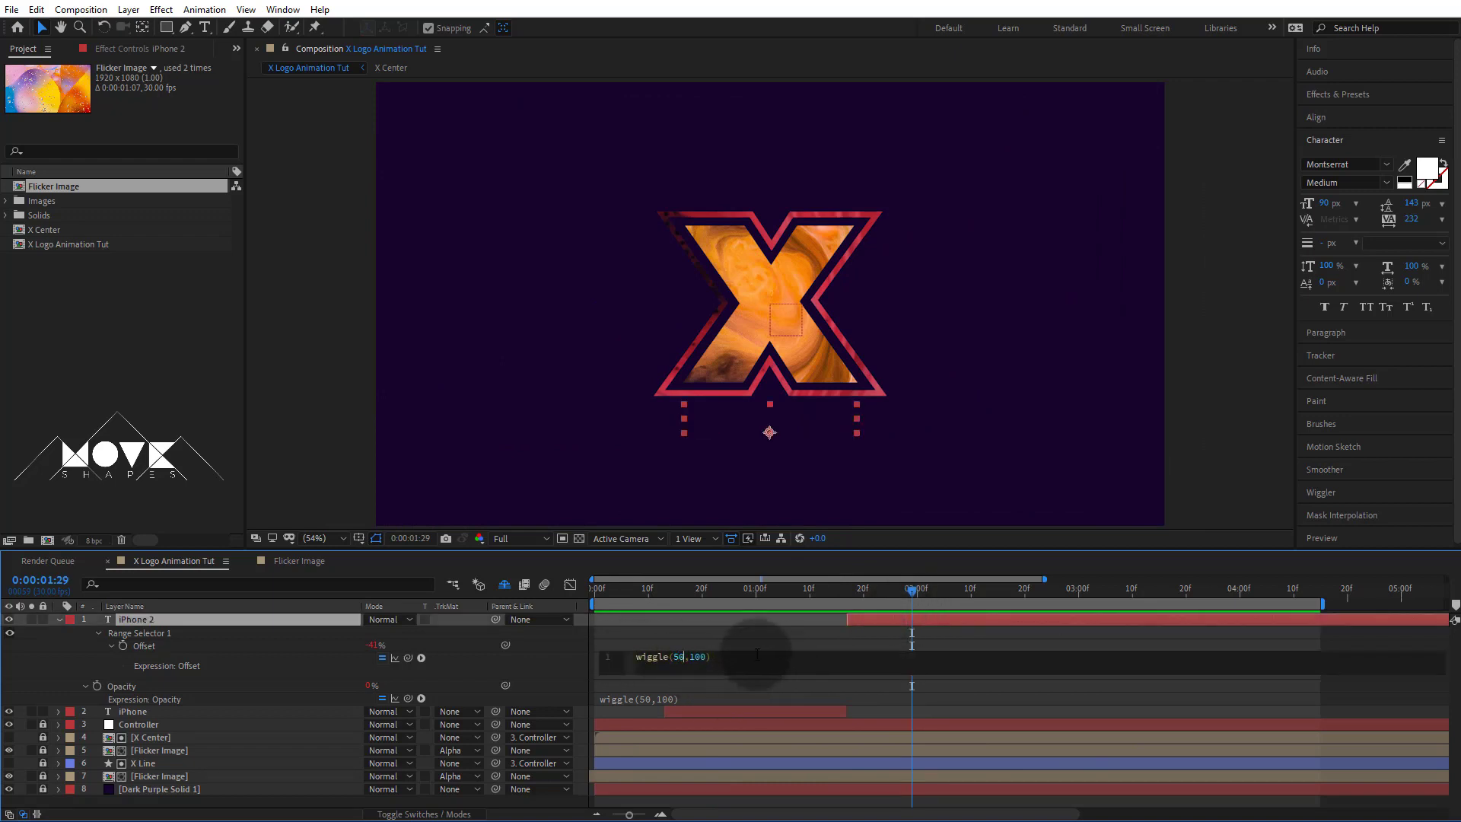
text(0)
double_click(697, 657)
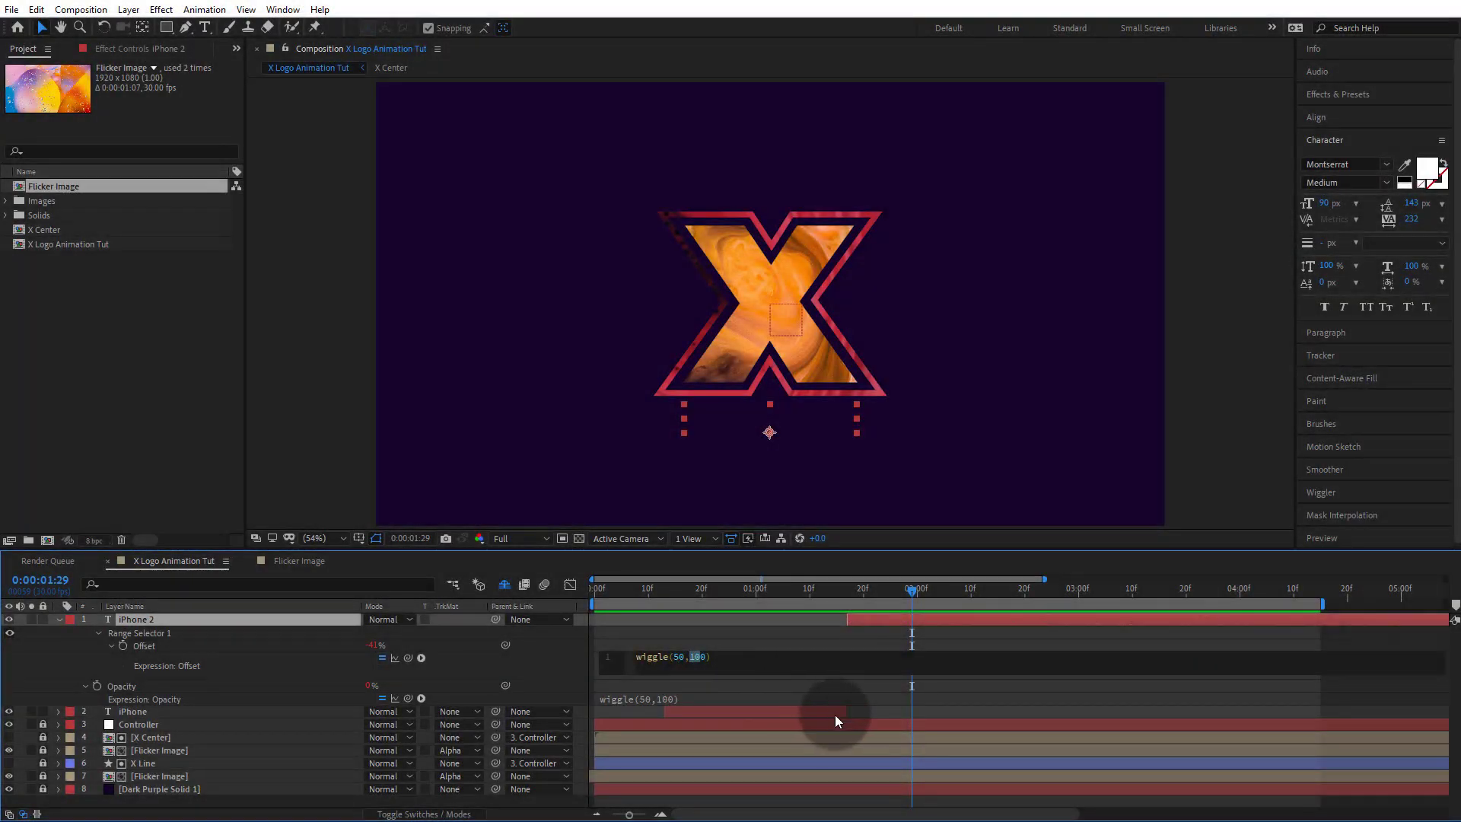
text(50,50))
click(888, 632)
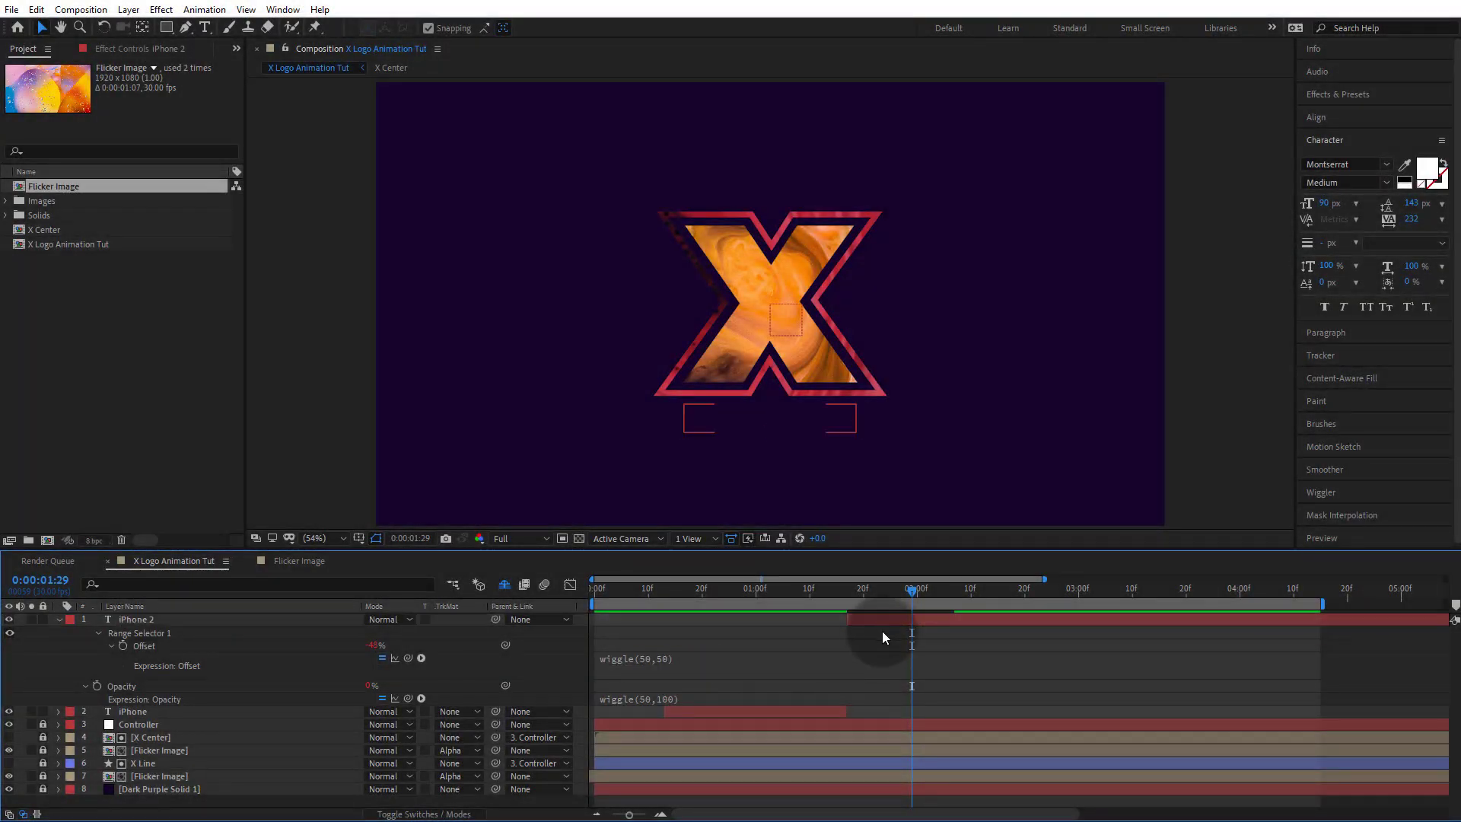
click(852, 591)
key(space)
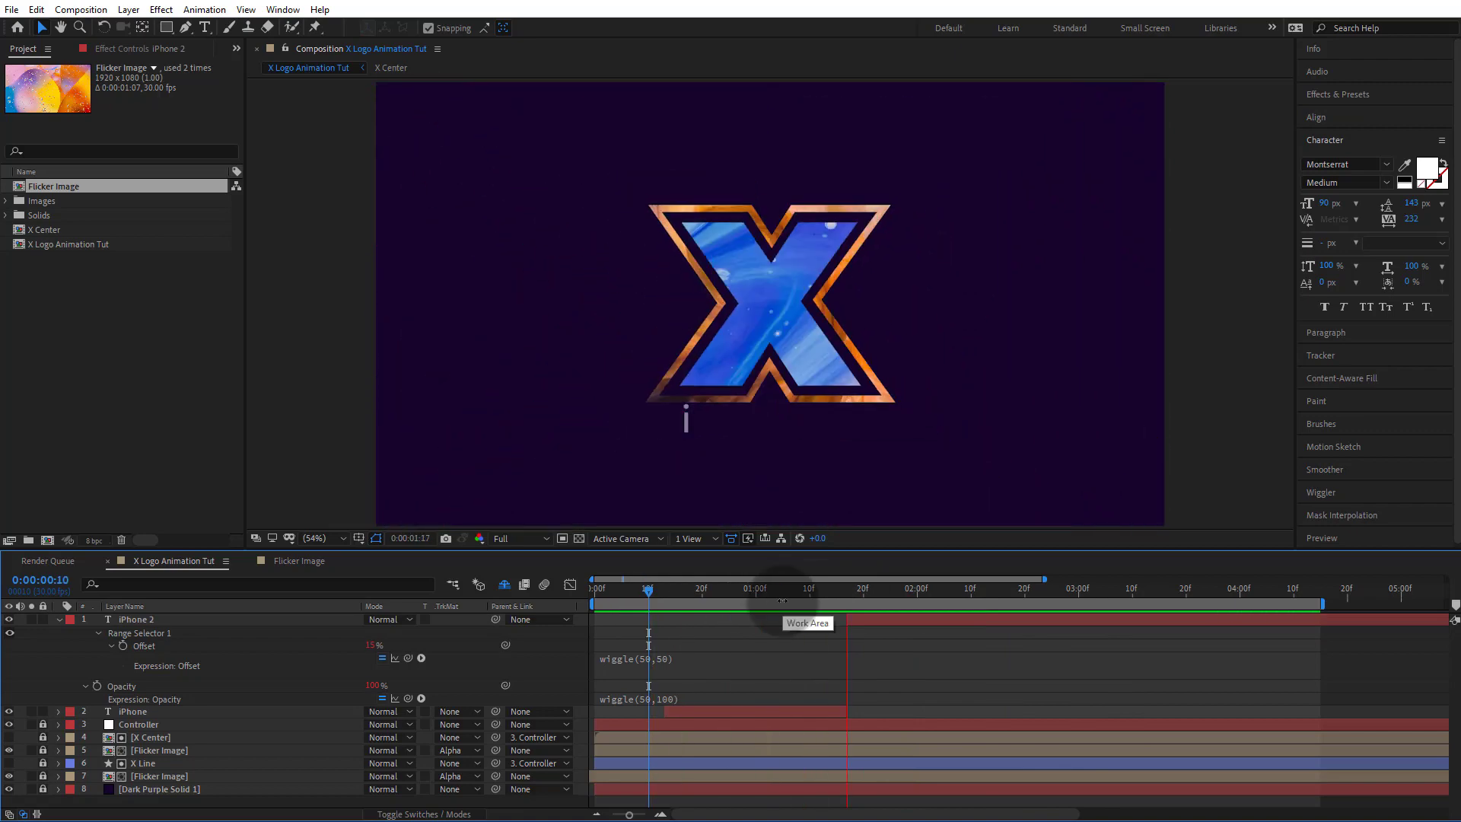
Step: Collapse the iPhone 2 layer's properties and split the layer at 0:00:02:09
drag(865, 599, 966, 611)
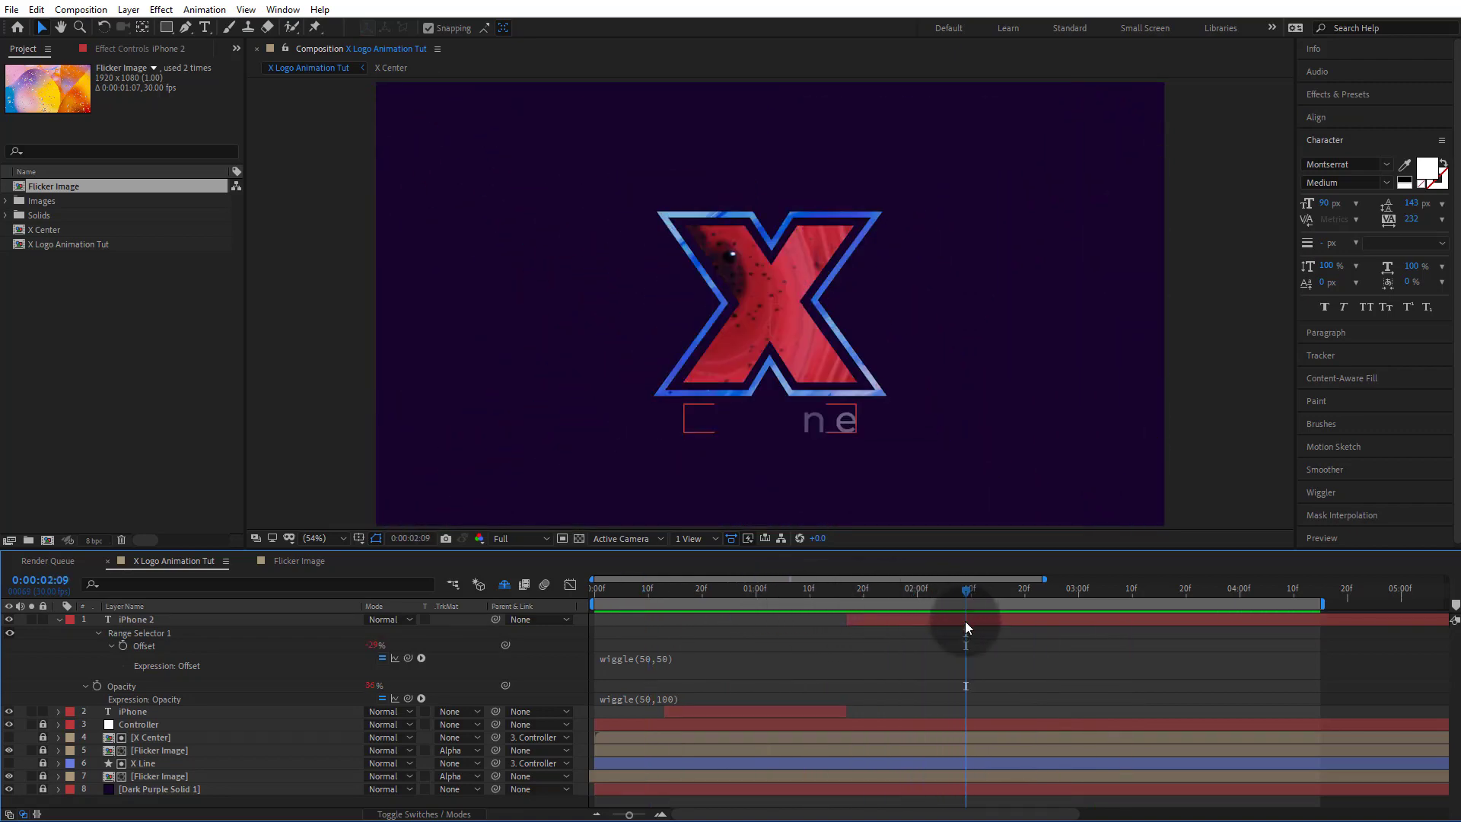
click(965, 620)
click(60, 620)
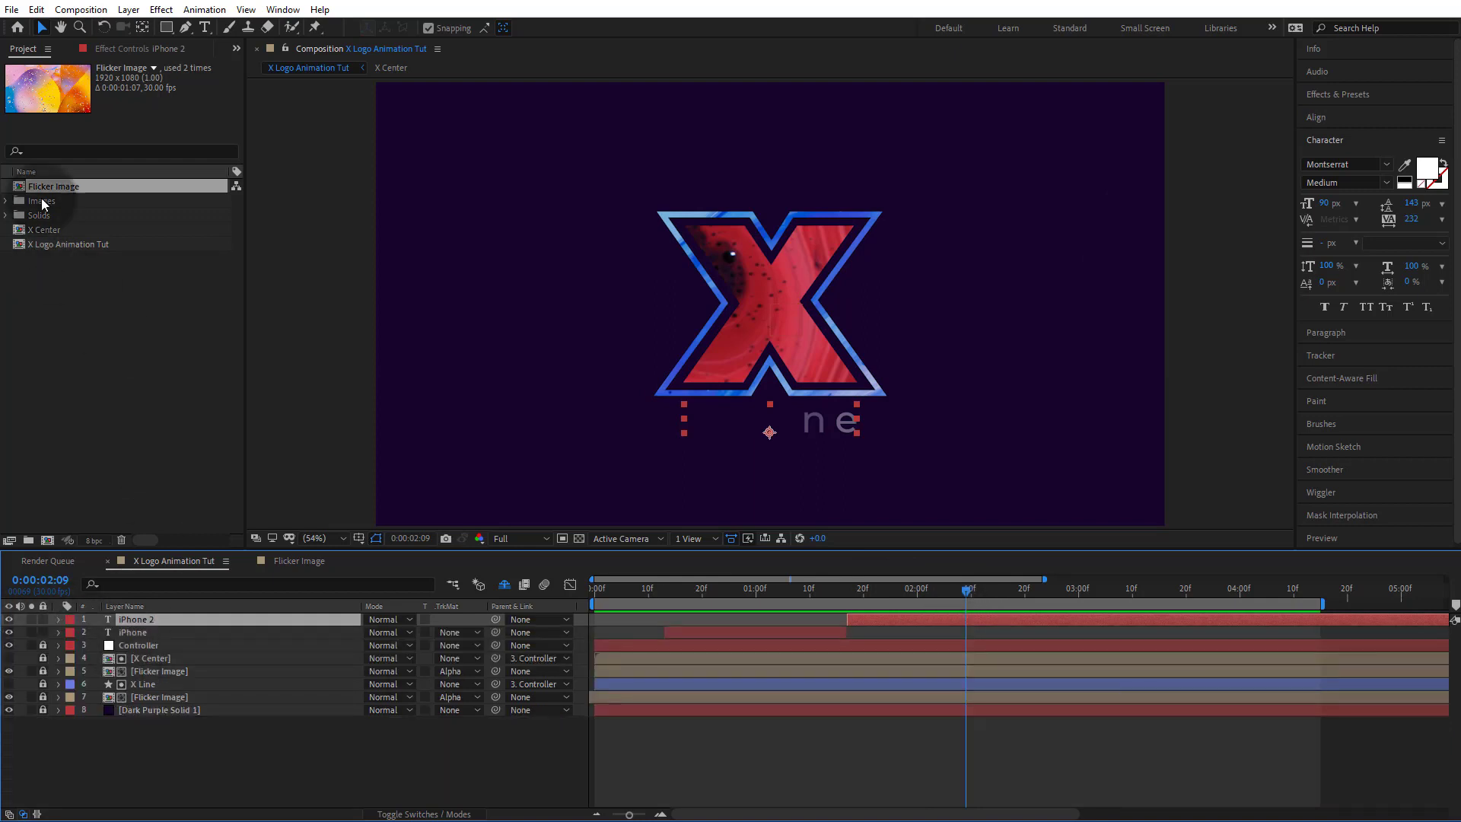
click(61, 11)
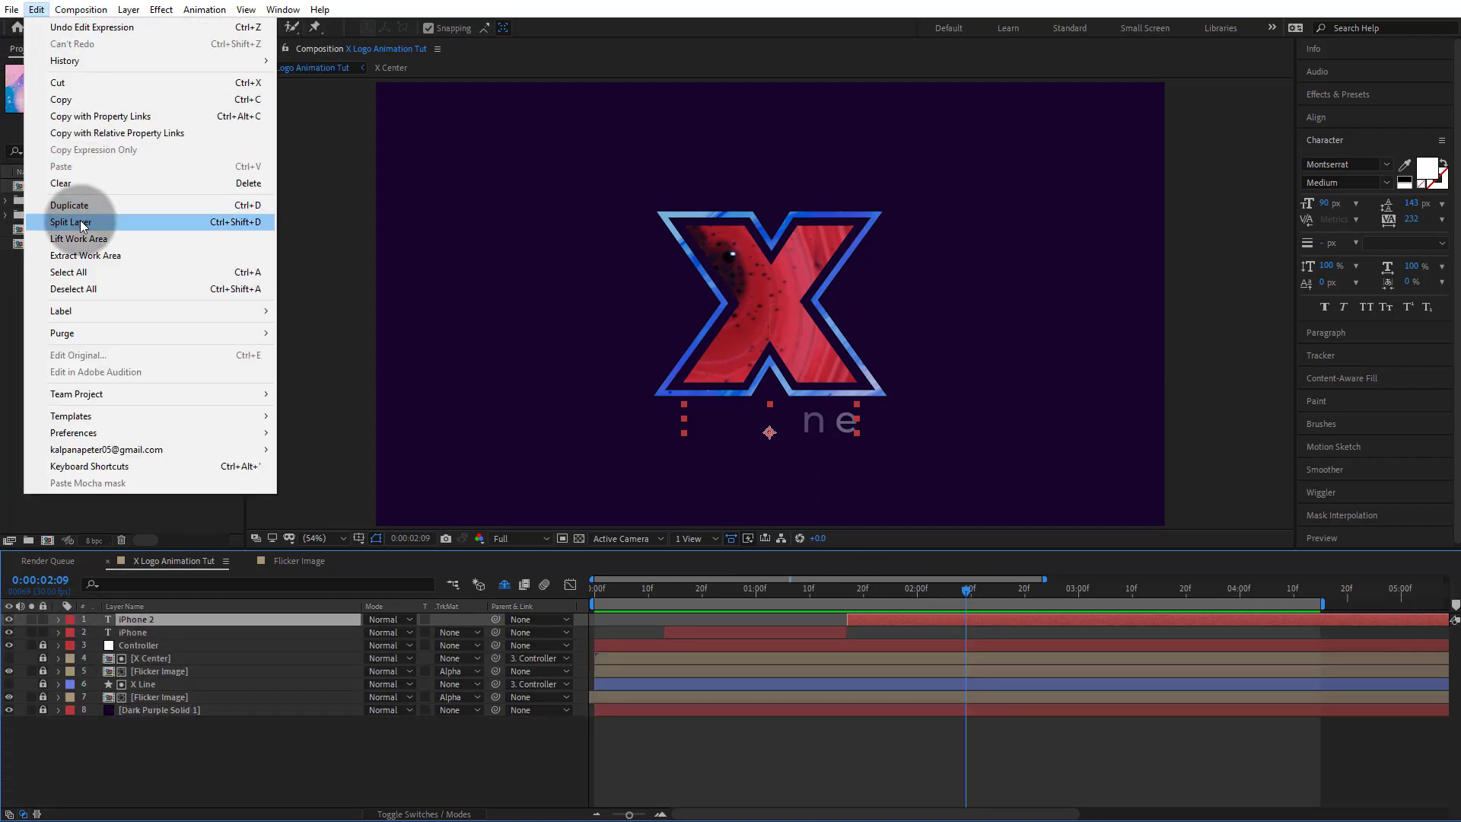
click(122, 221)
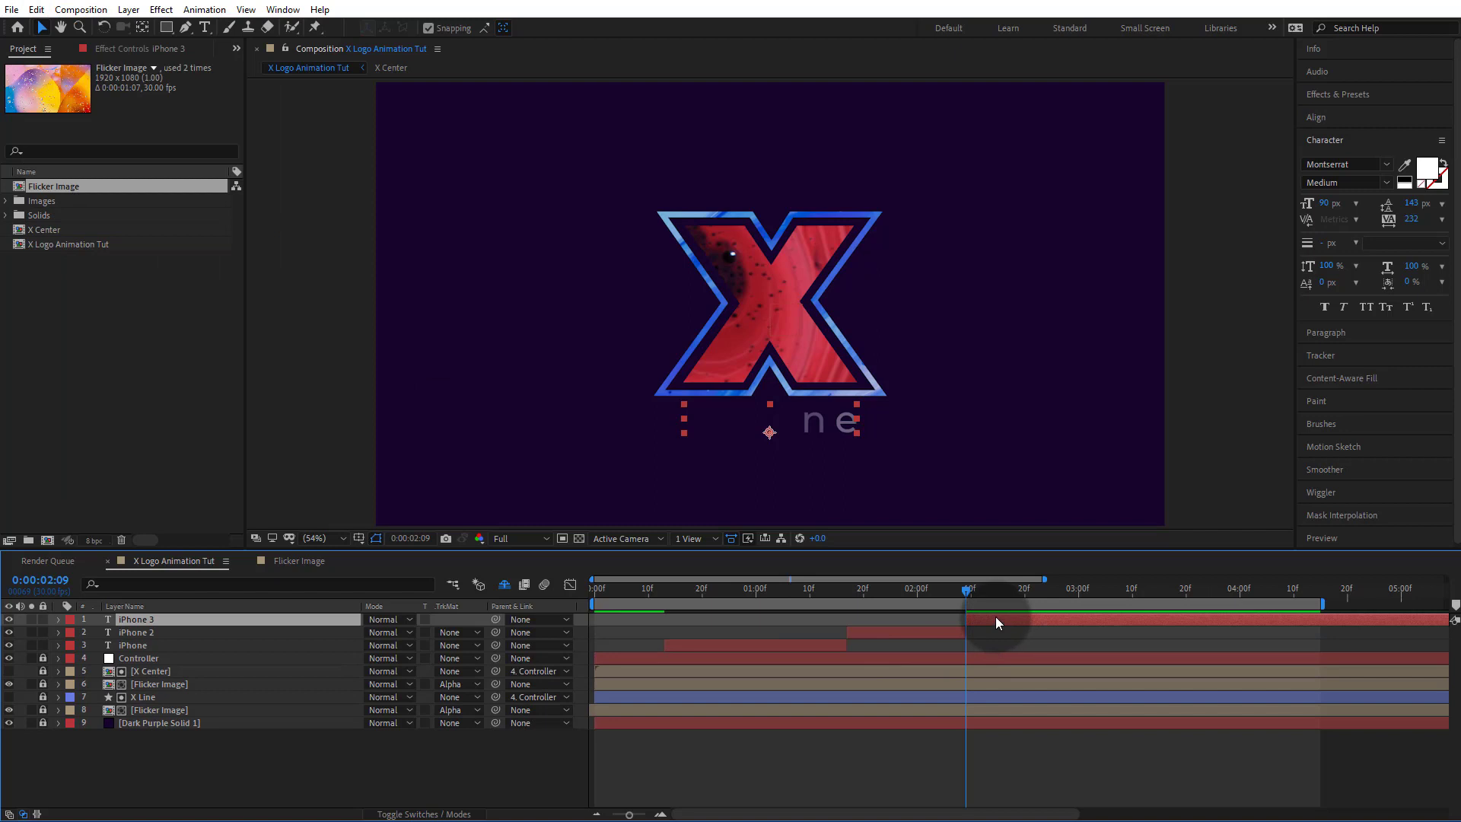
Step: Remove the Offset expression from the iPhone 3 layer's Range Selector 1 and set the text animator's Opacity to 100%
key(u)
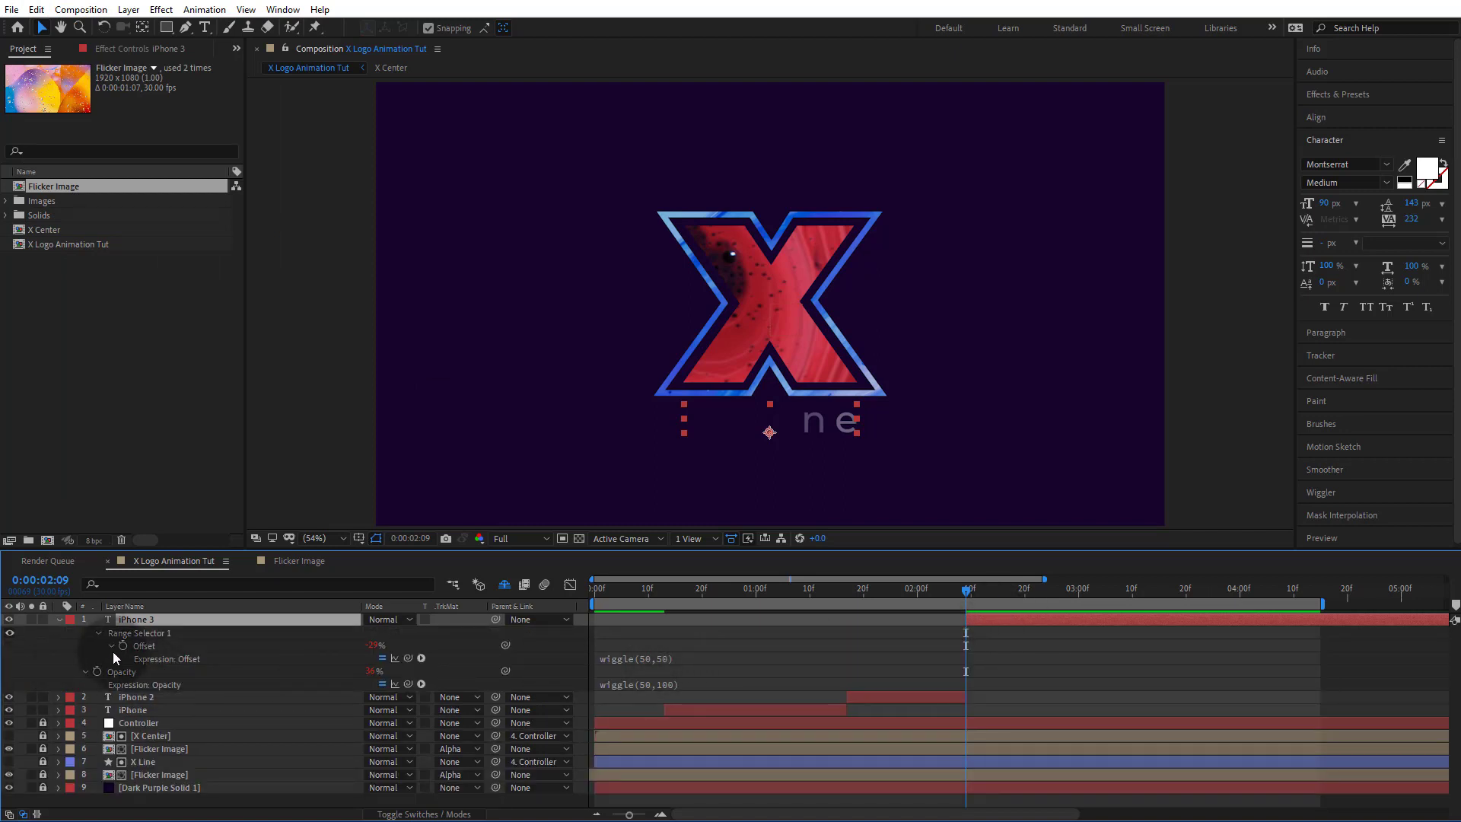
click(61, 620)
click(61, 619)
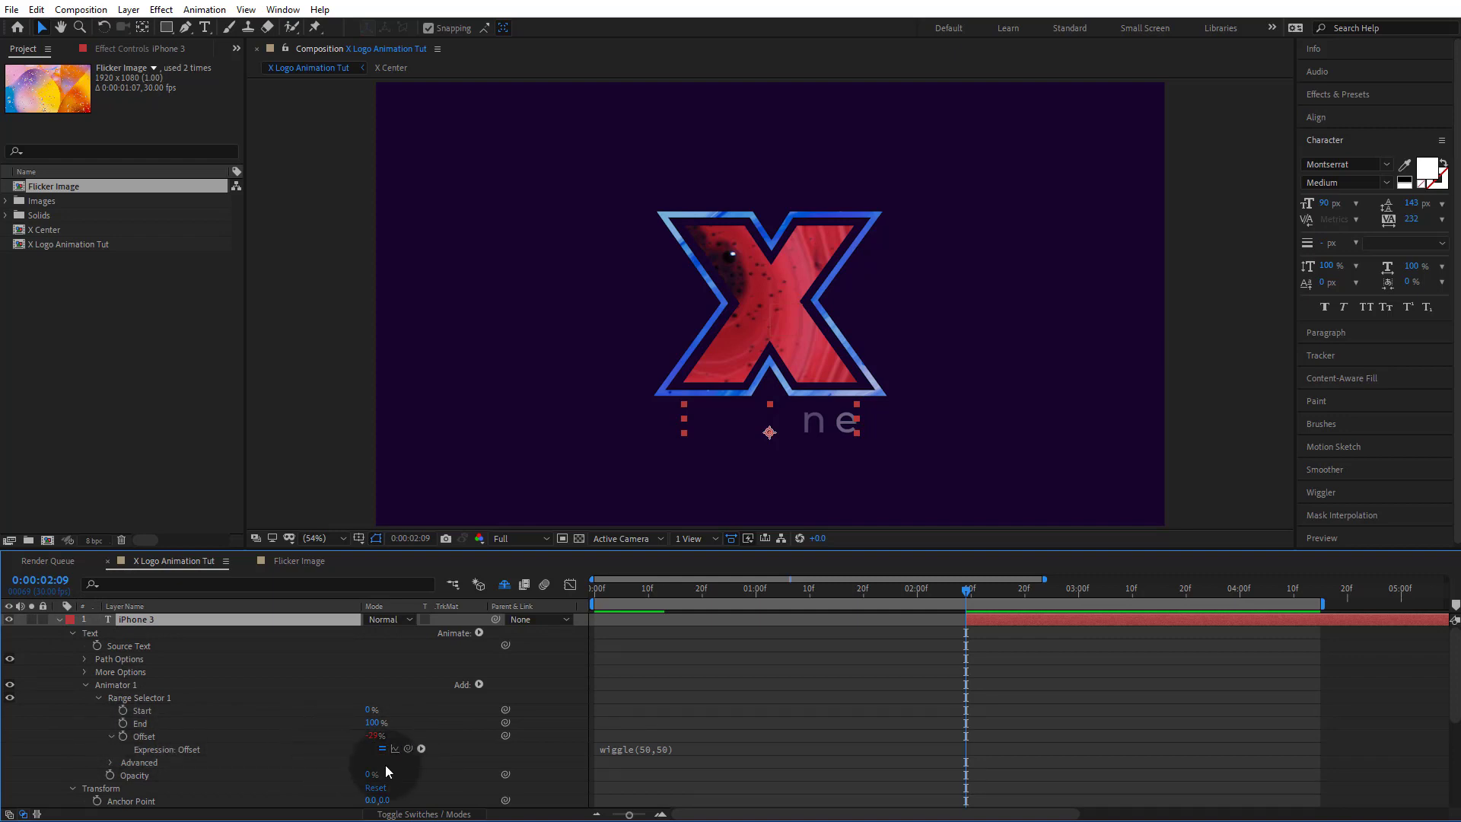
click(633, 750)
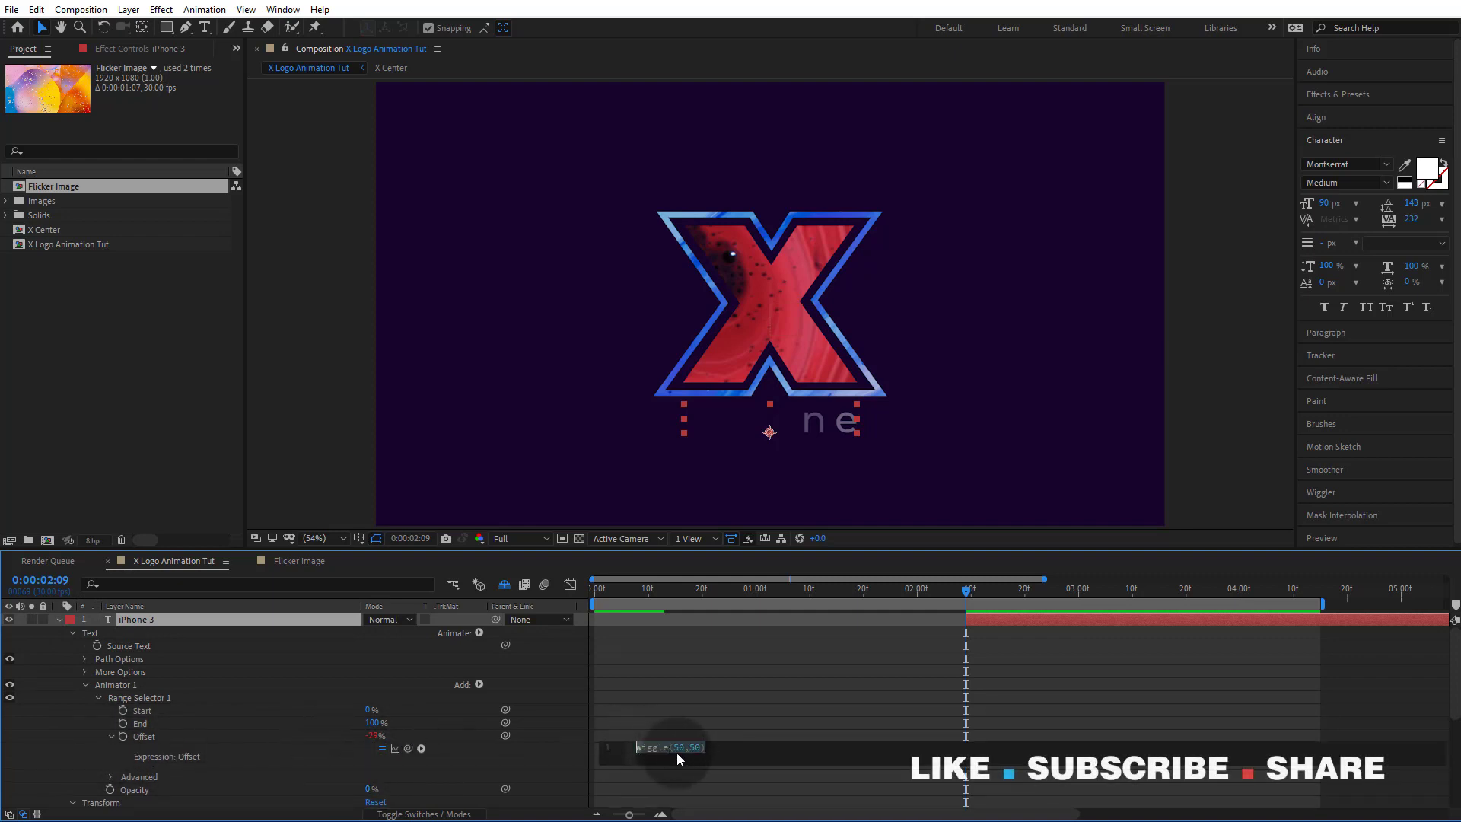
click(683, 736)
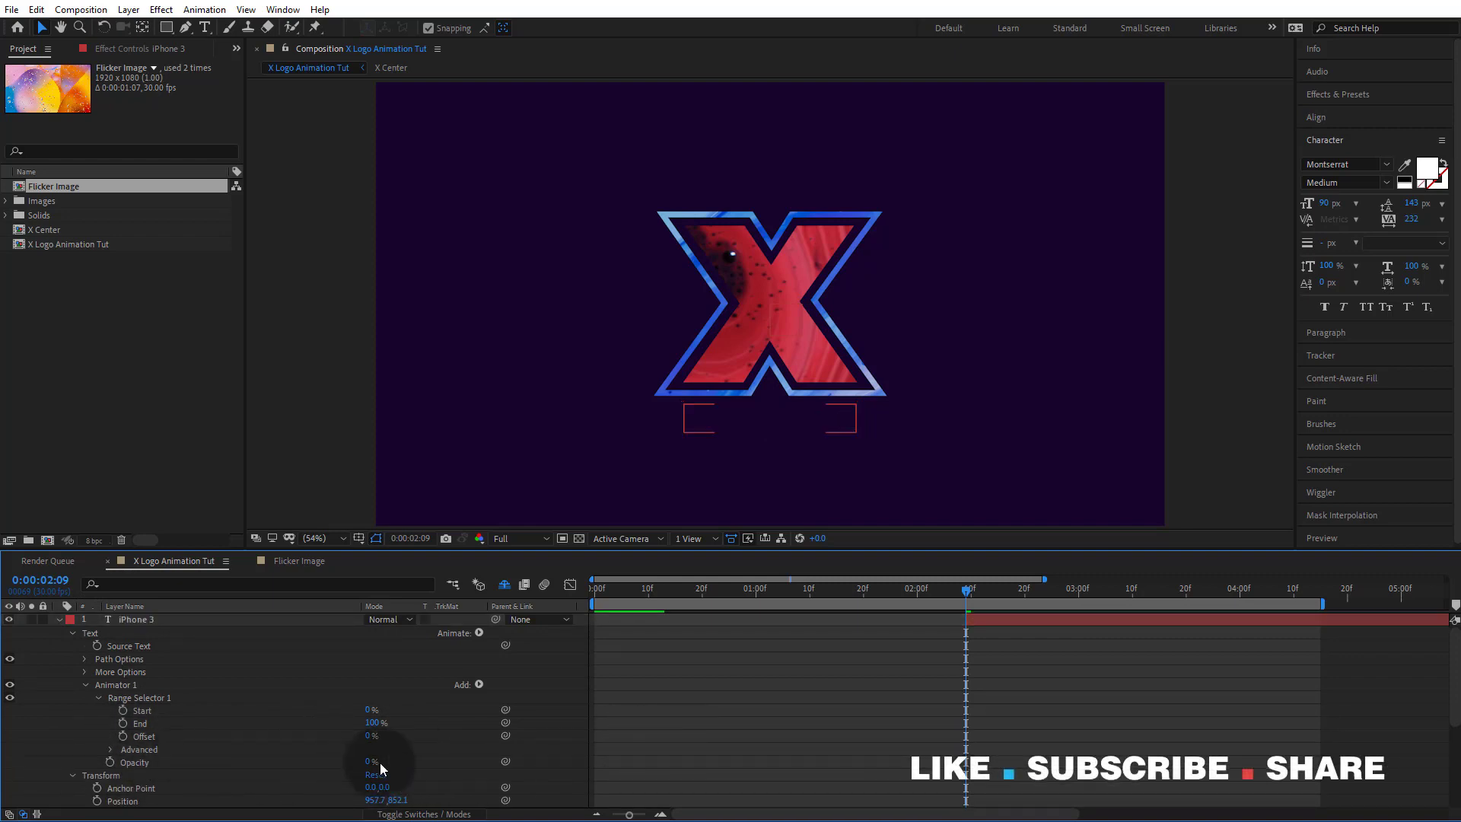
drag(367, 765, 643, 767)
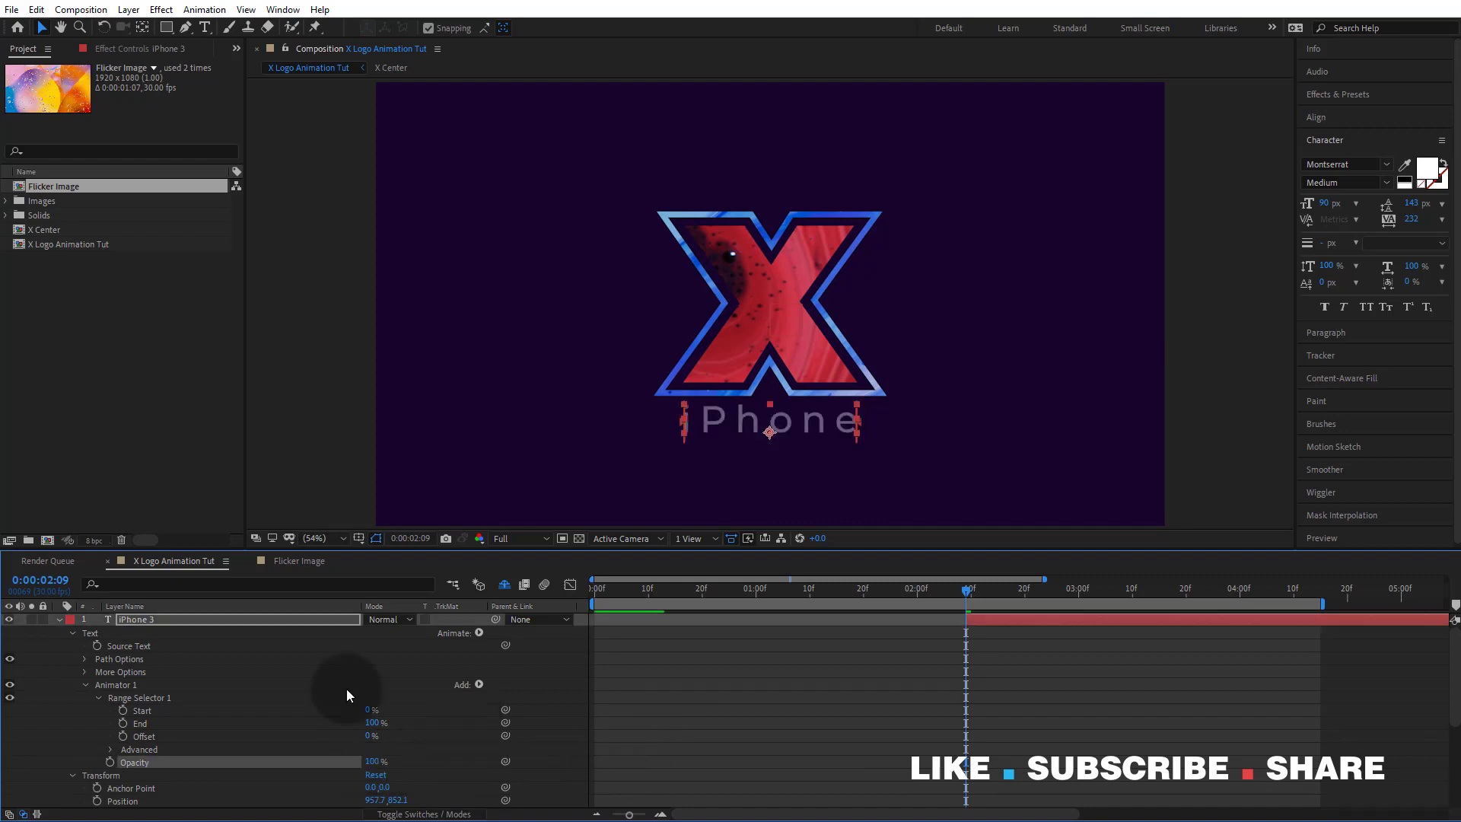
click(61, 619)
click(956, 782)
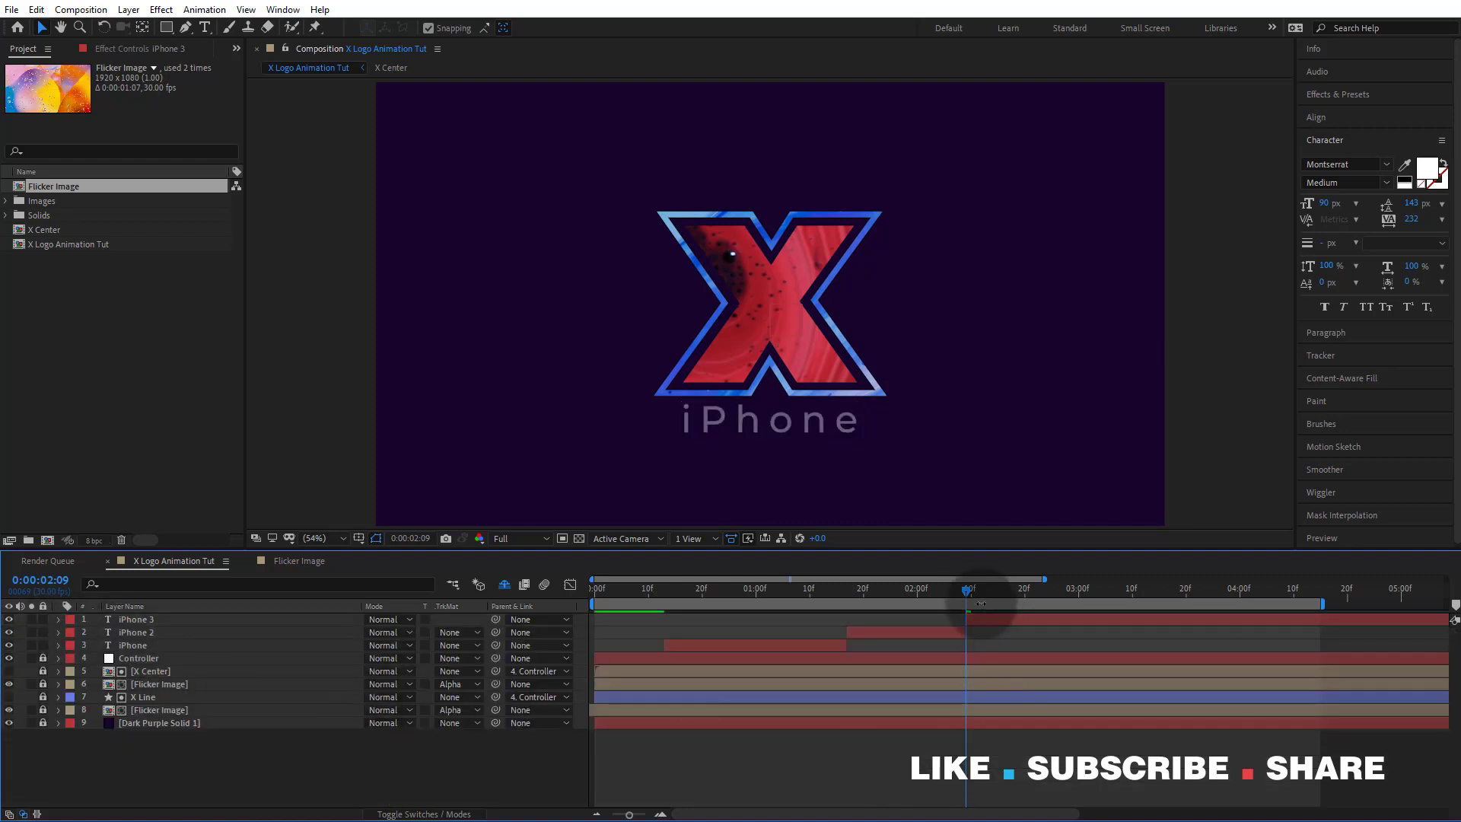
Step: Split the iPhone 3 text layer at 0:00:02:25
drag(965, 592, 1052, 621)
click(1052, 621)
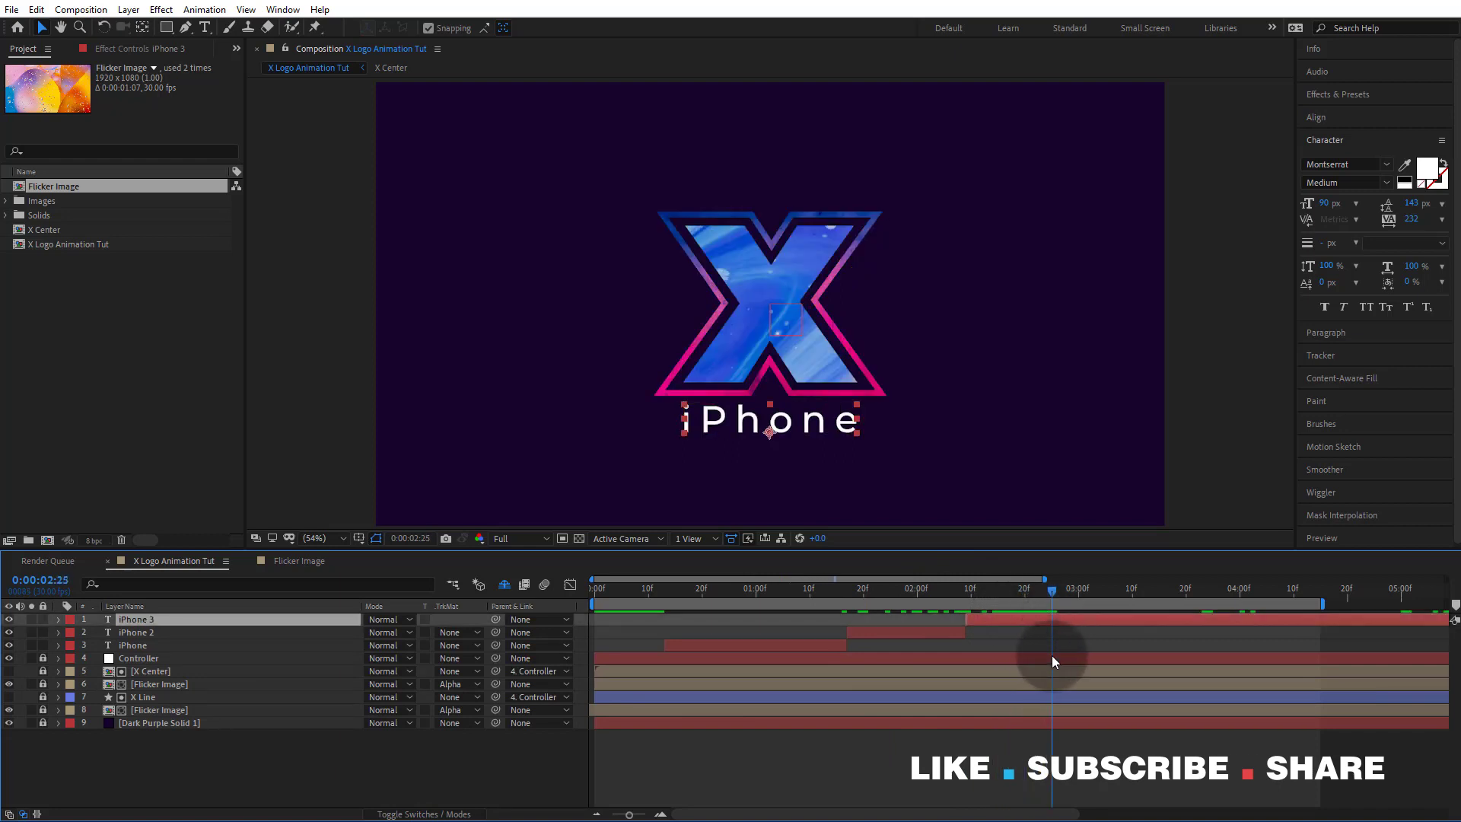
click(35, 10)
click(99, 180)
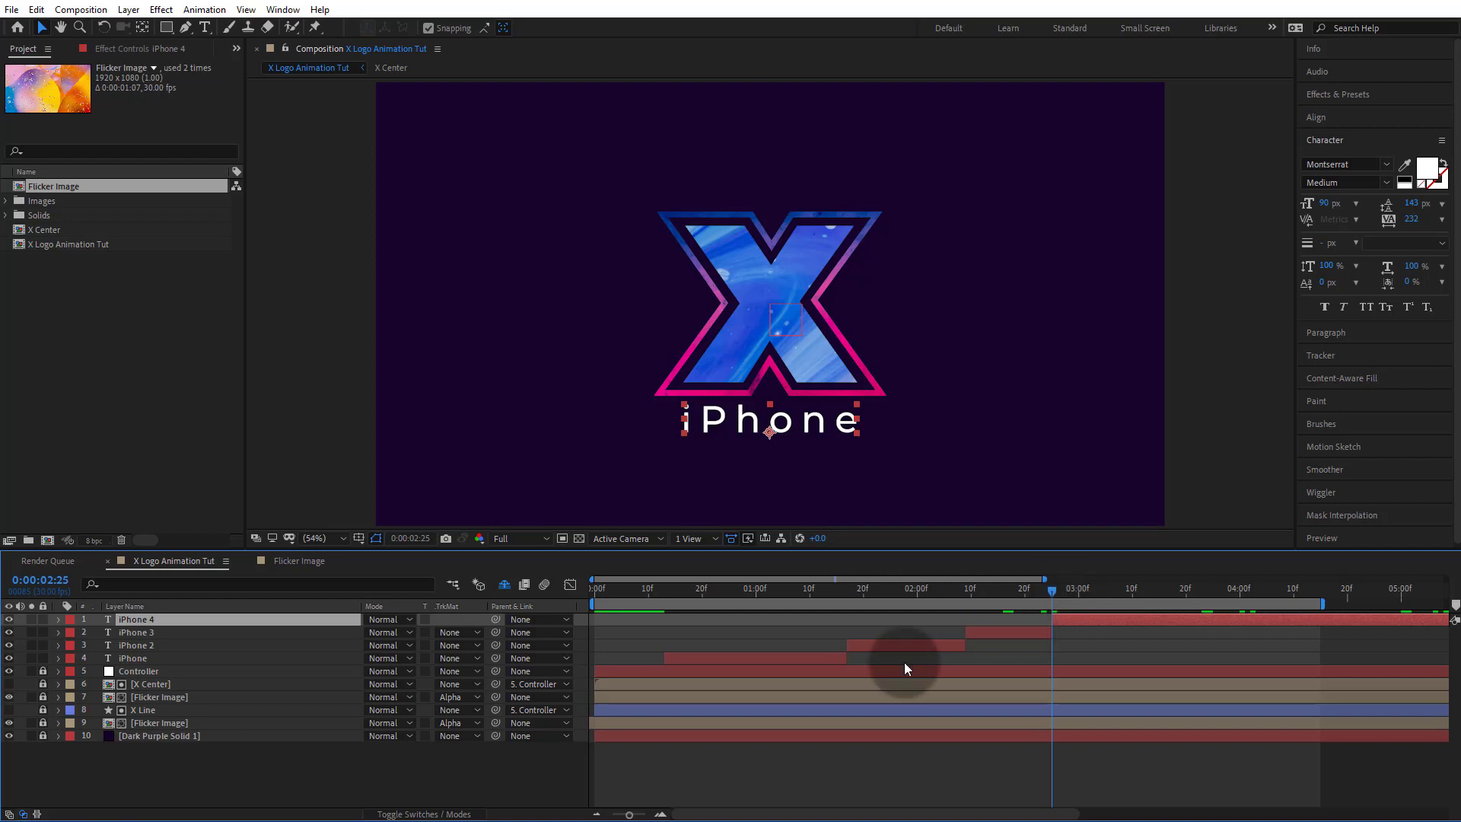
Step: Remove the wiggle expression from the iPhone 4 layer's Opacity, collapse the layer and preview the whole animation
key(e)
key(e)
click(643, 647)
key(Delete)
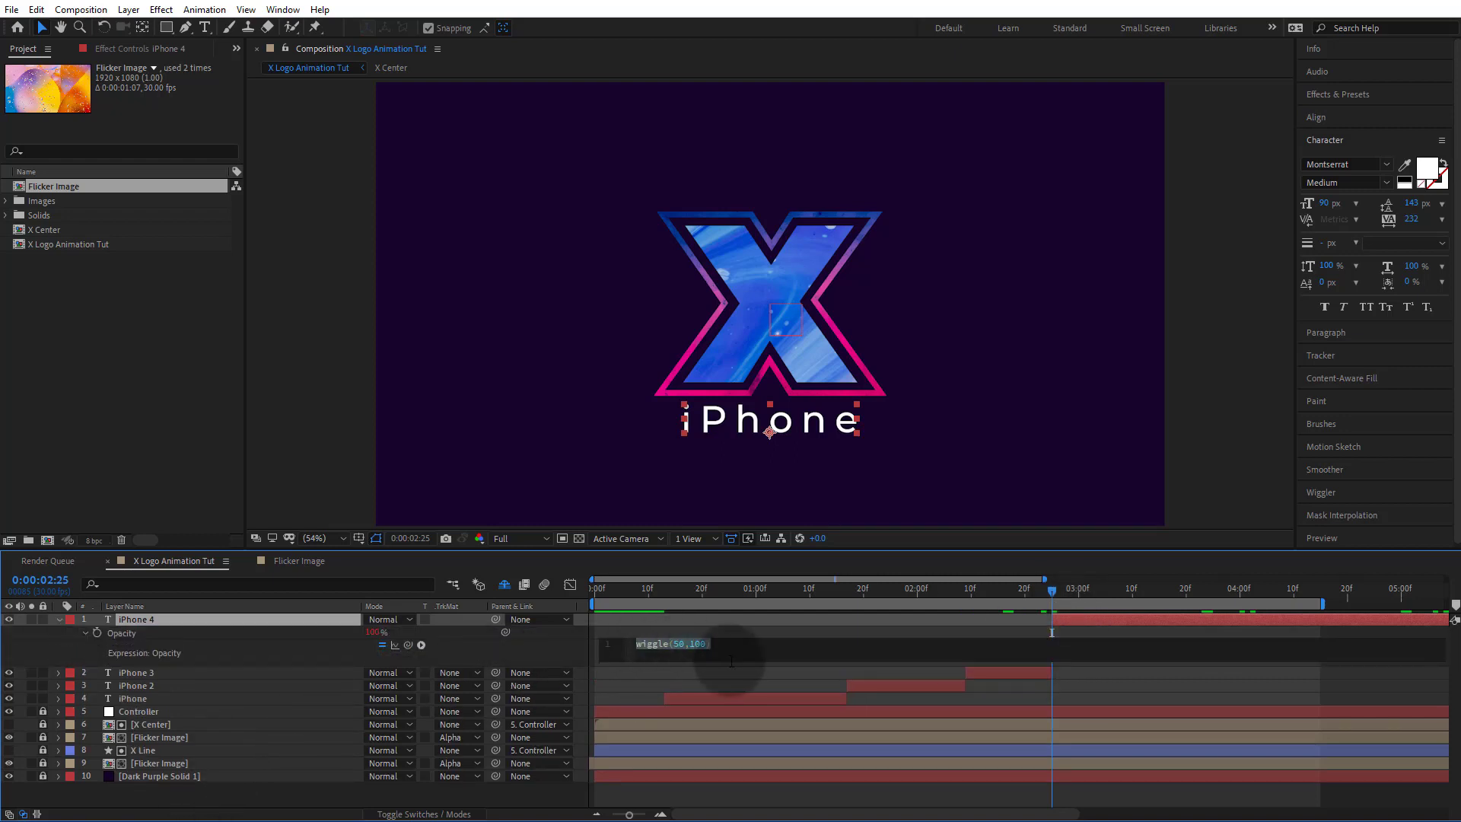
click(749, 786)
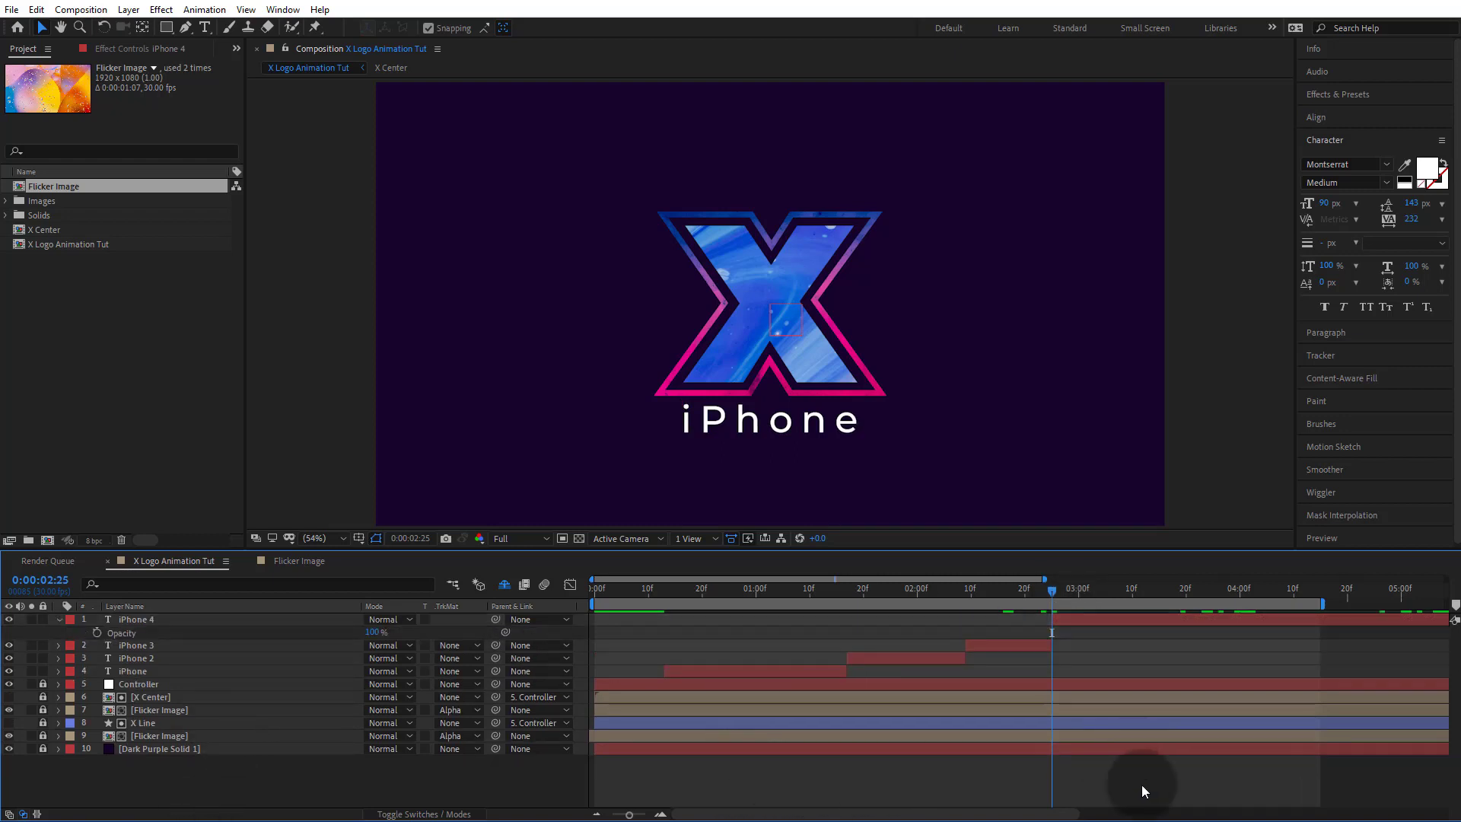
click(60, 619)
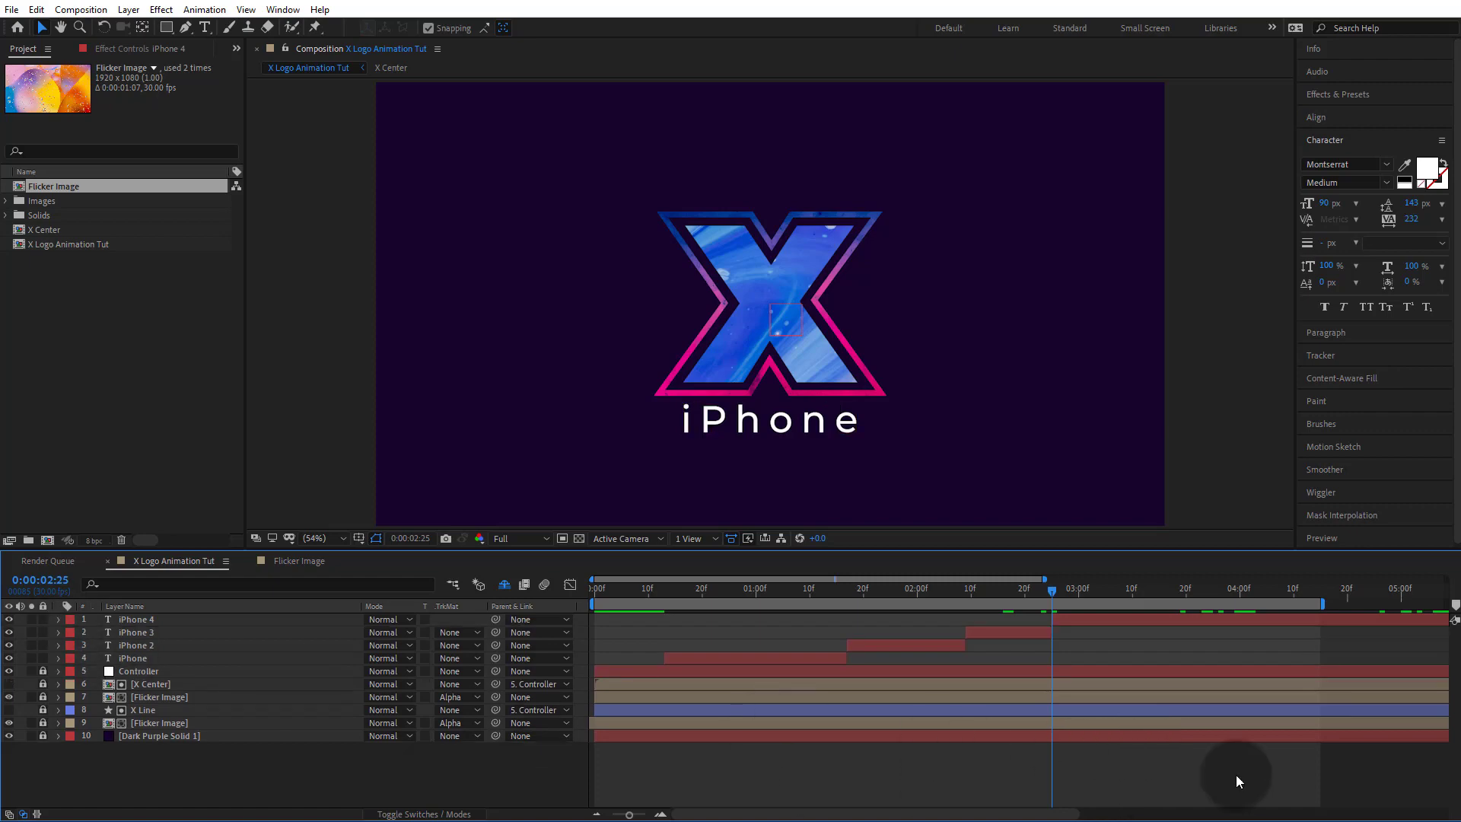
key(space)
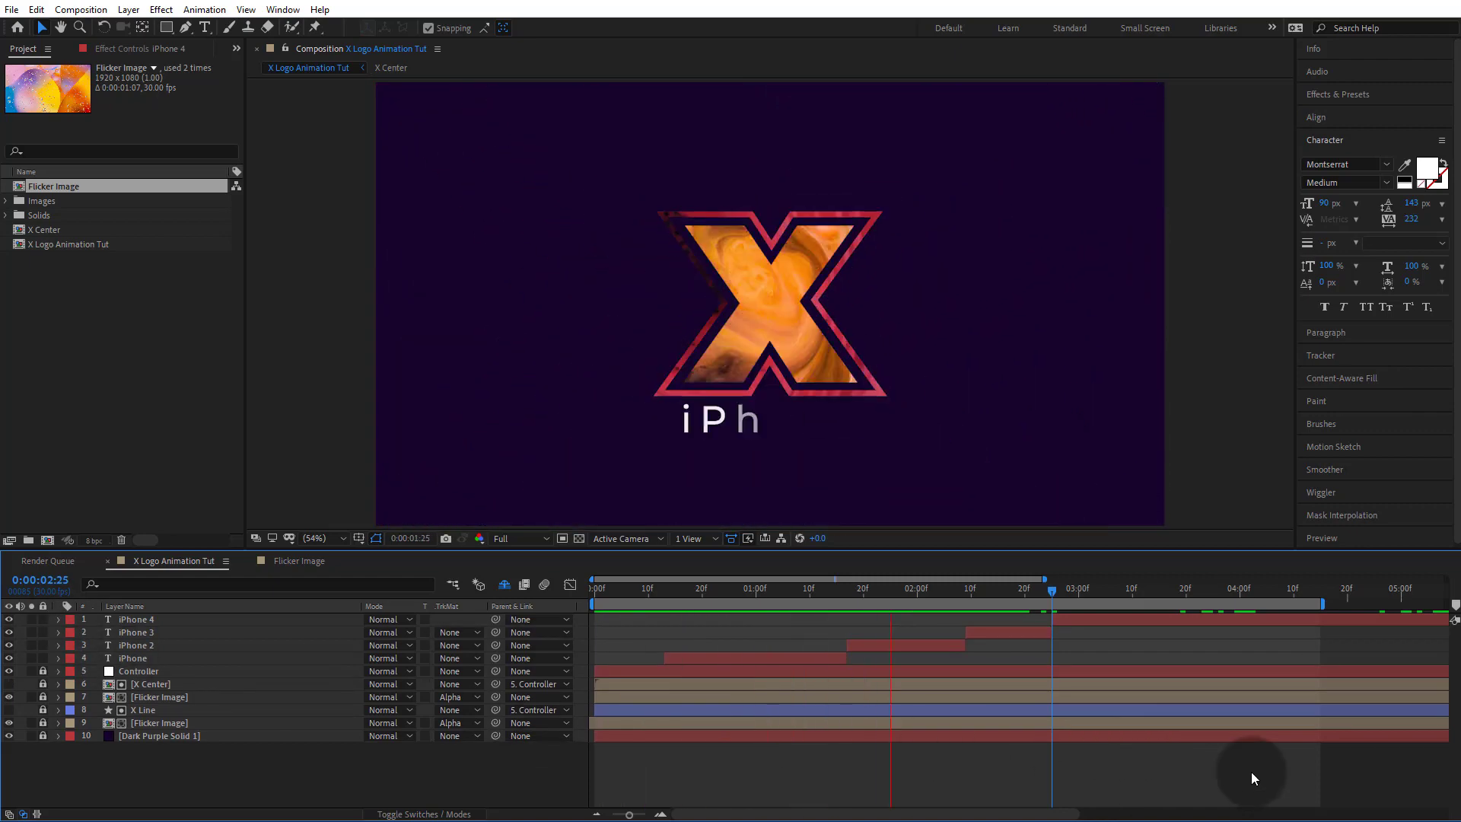